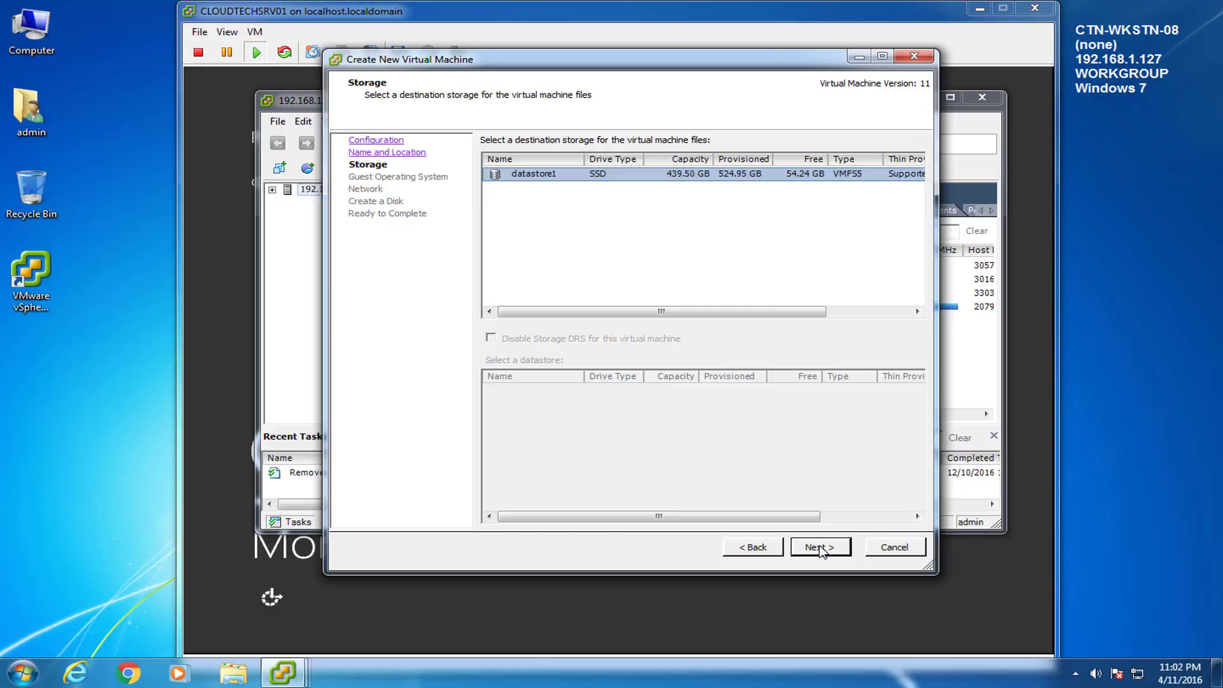
# Step: Choose Windows Server 2012 (64-bit) as the guest OS and keep the default network
pyautogui.click(821, 549)
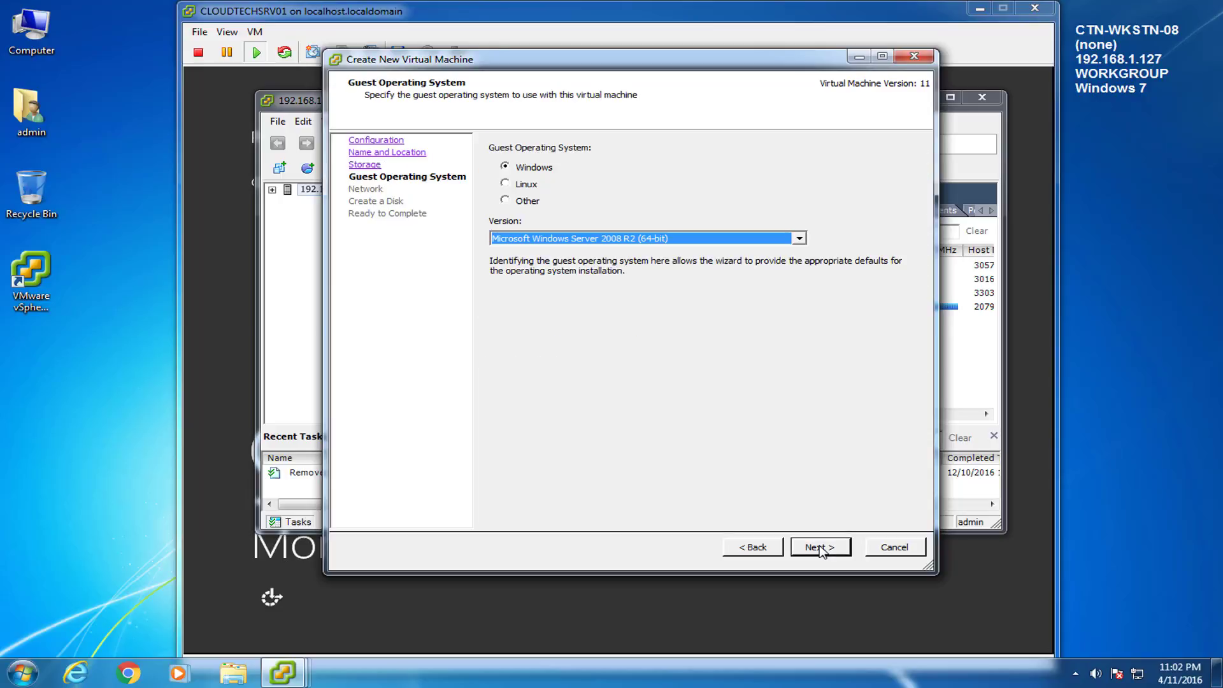
pyautogui.click(799, 239)
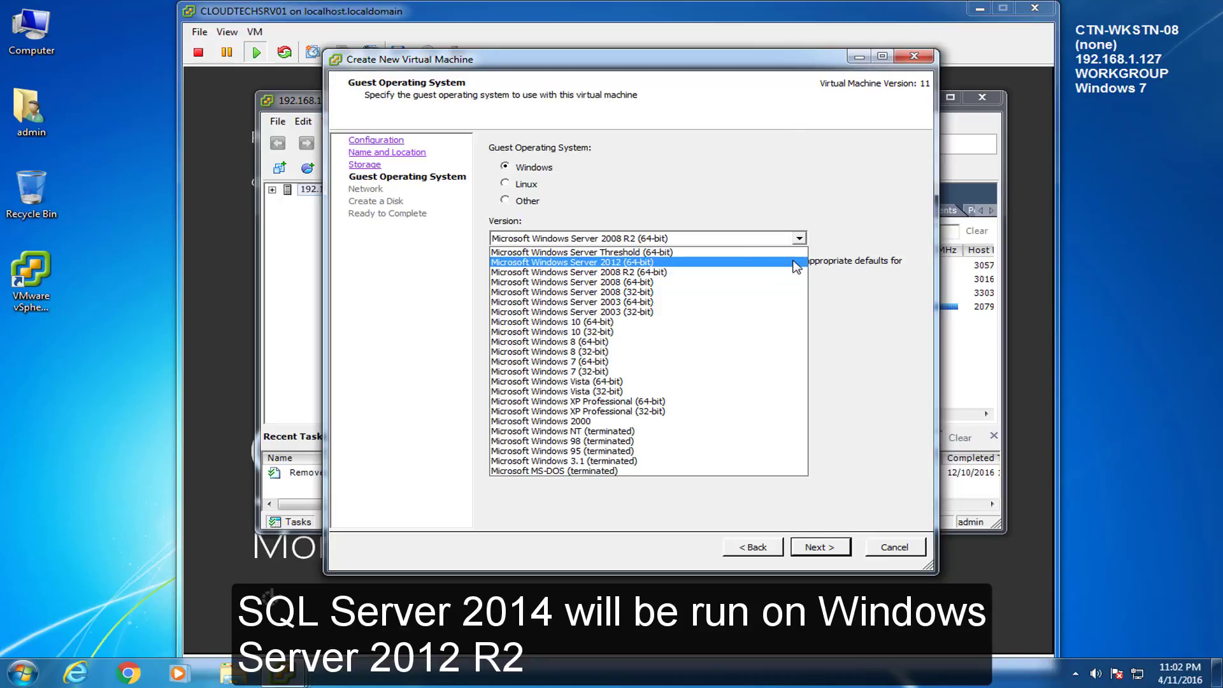
pyautogui.click(795, 263)
pyautogui.click(837, 555)
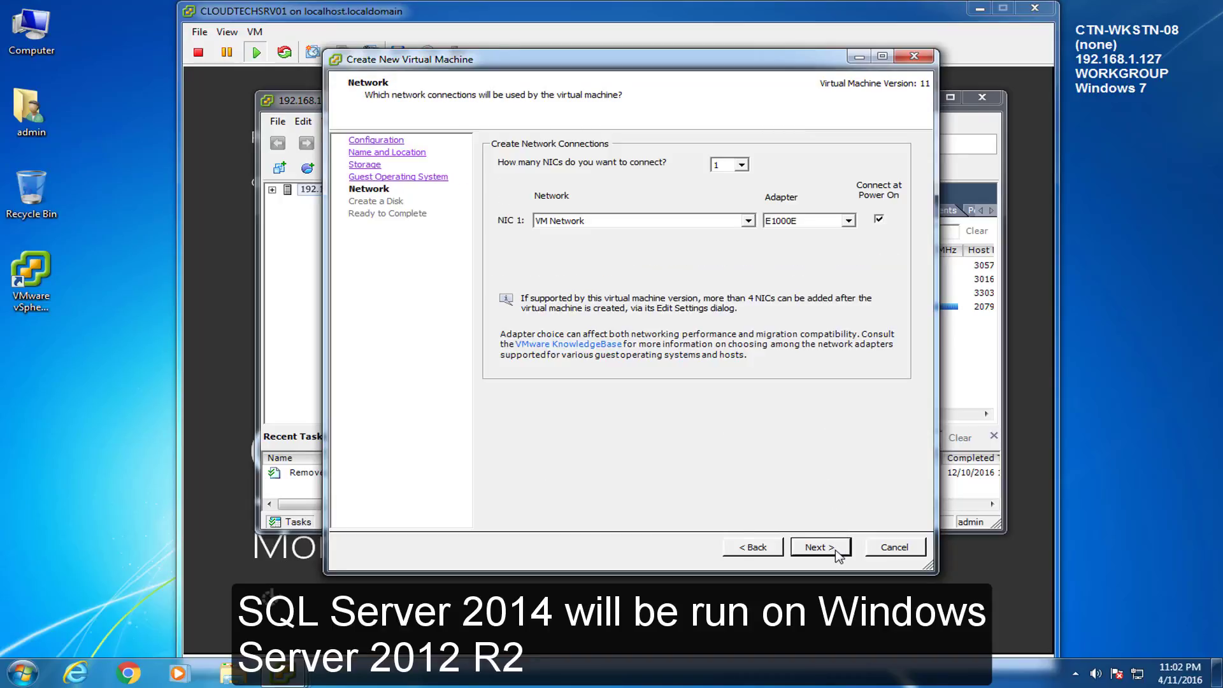
pyautogui.click(821, 547)
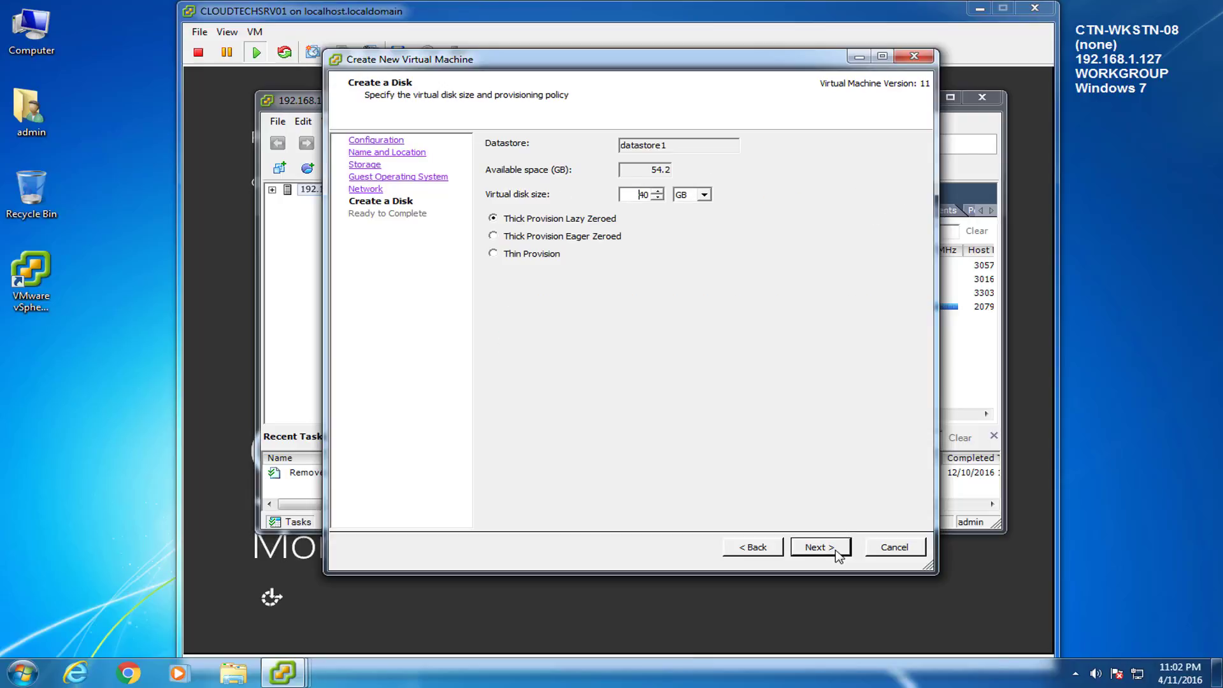
# Step: Set the virtual disk size to 50 GB and choose to edit VM settings before completion
pyautogui.doubleClick(635, 195)
pyautogui.write('50')
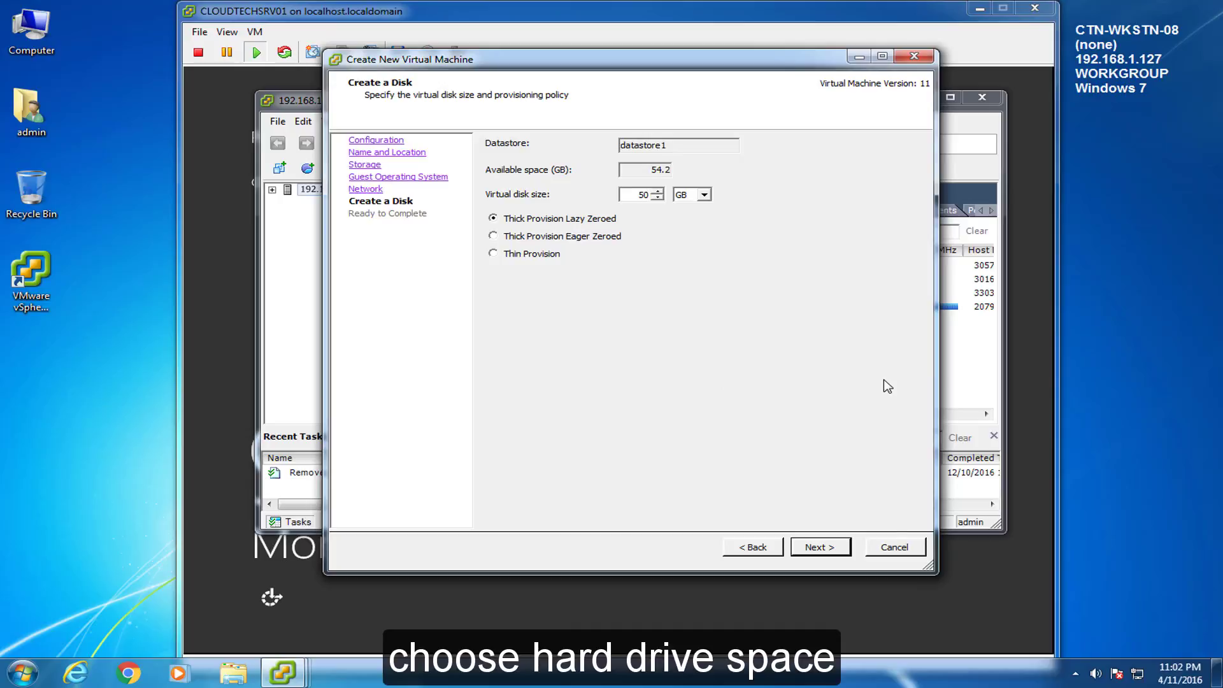
pyautogui.click(842, 549)
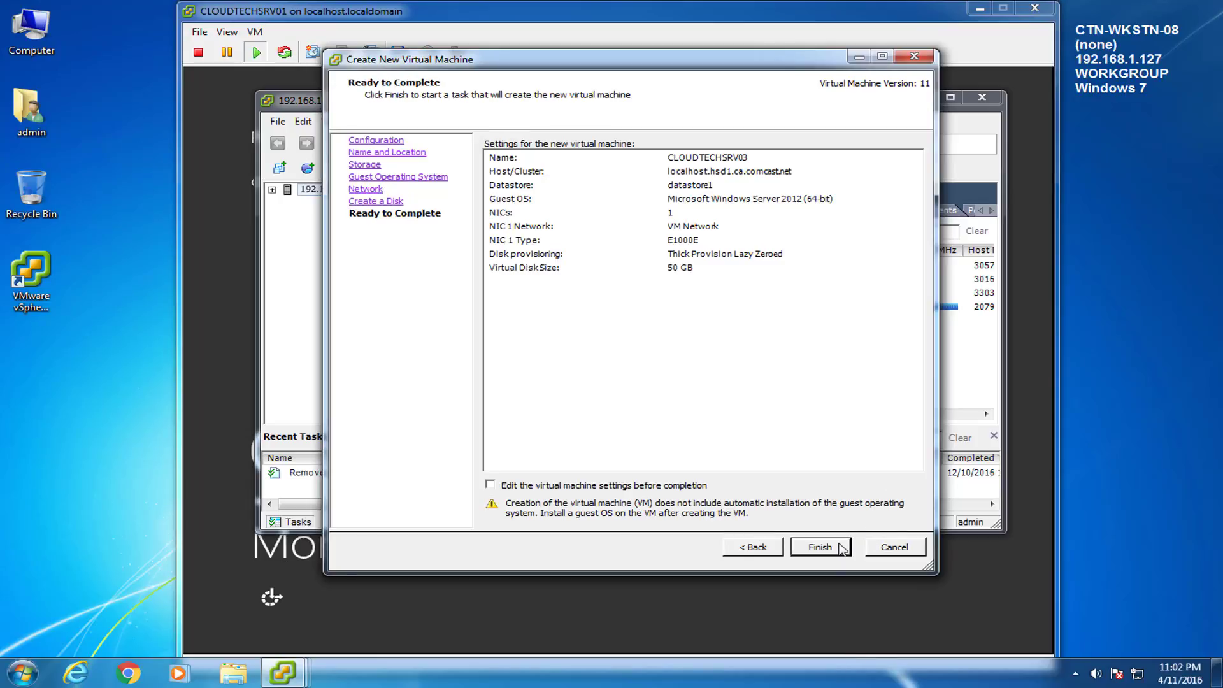
pyautogui.click(490, 485)
# Step: Give the VM 2 virtual sockets with 2 cores each, 4 cores total
pyautogui.click(824, 549)
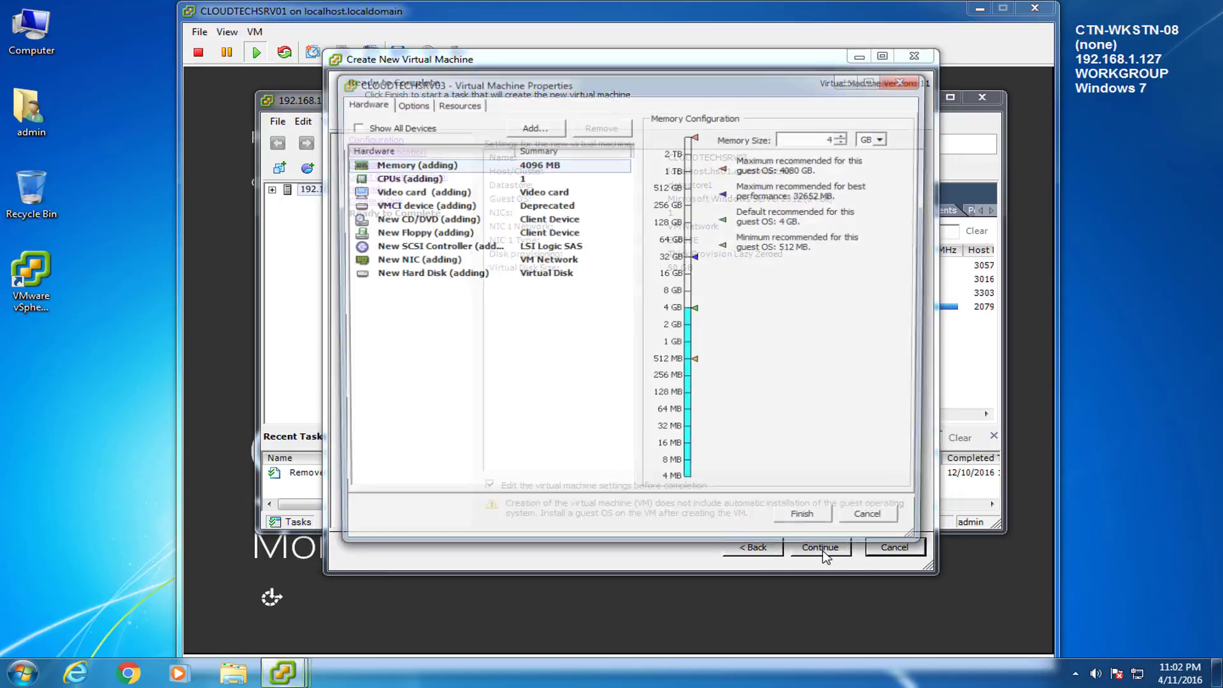
pyautogui.click(1170, 492)
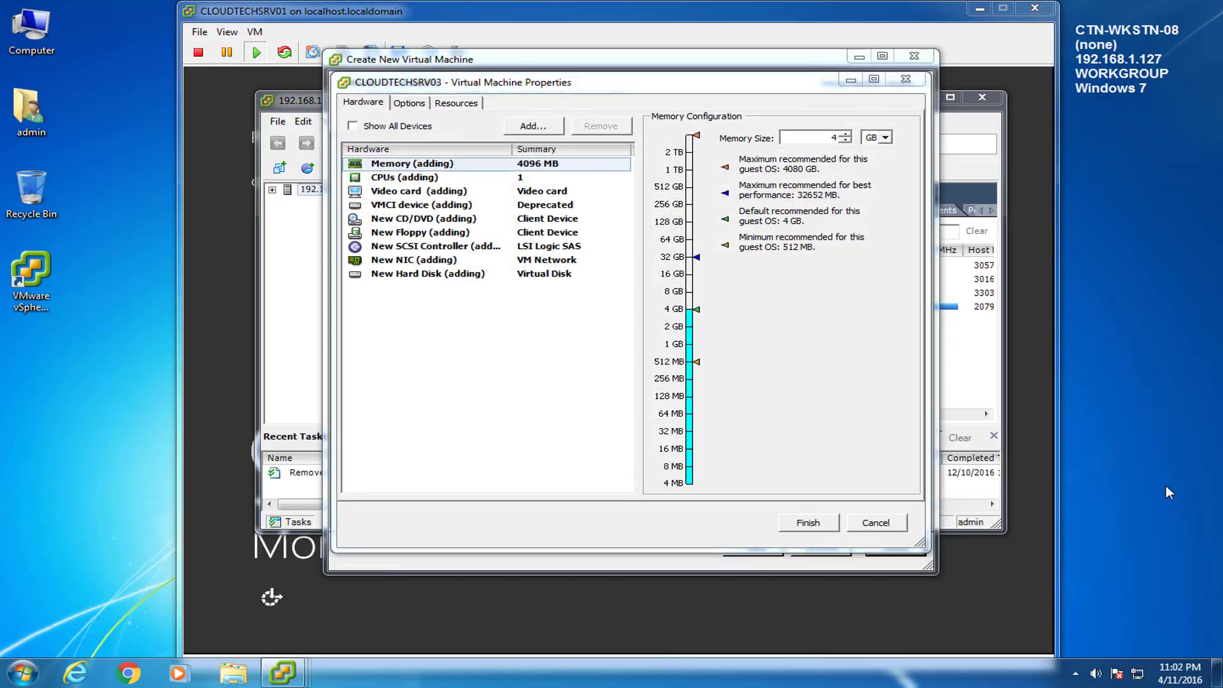
pyautogui.click(447, 395)
pyautogui.click(427, 180)
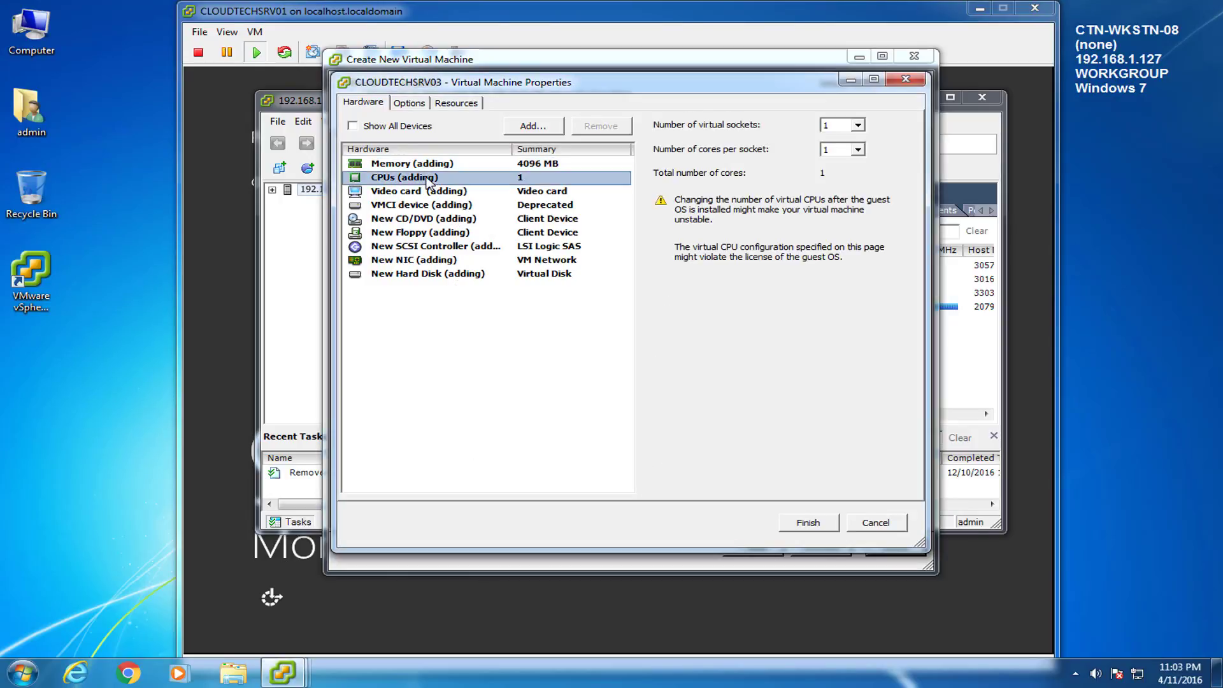
pyautogui.click(857, 126)
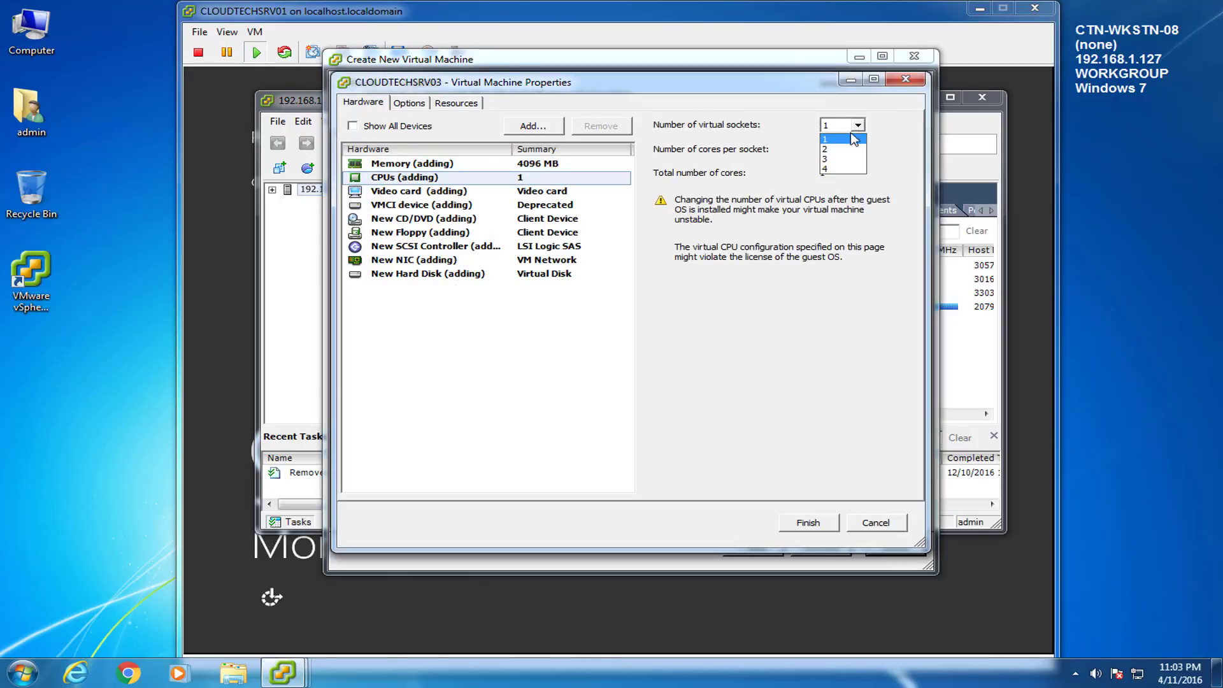
pyautogui.click(851, 149)
pyautogui.click(857, 149)
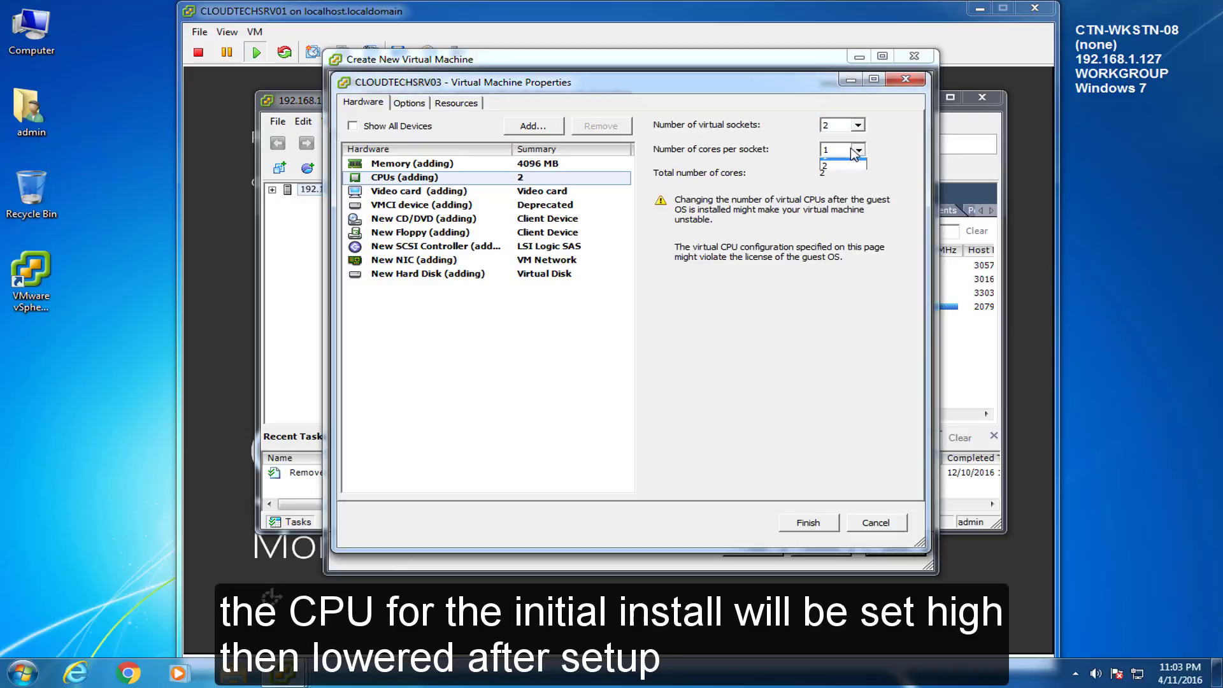
pyautogui.click(852, 174)
# Step: Point the new CD/DVD drive to datastore1/ISO's/Windows Server2012 R2.iso as a datastore ISO file
pyautogui.click(569, 330)
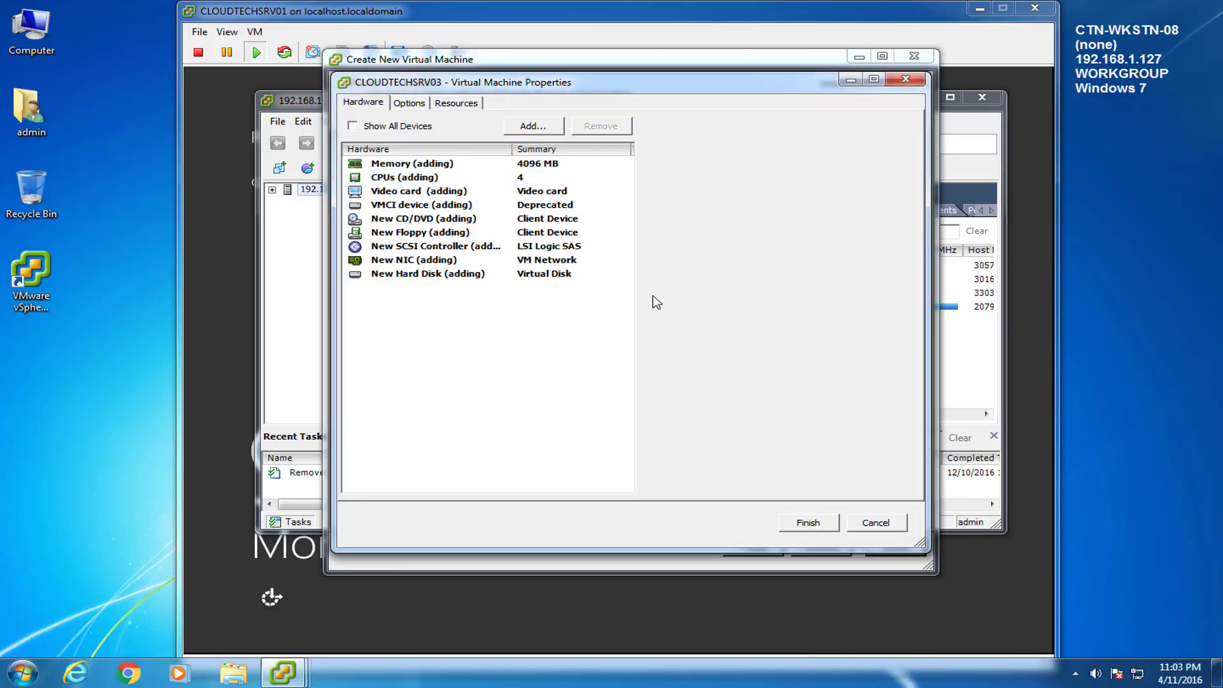
pyautogui.click(420, 220)
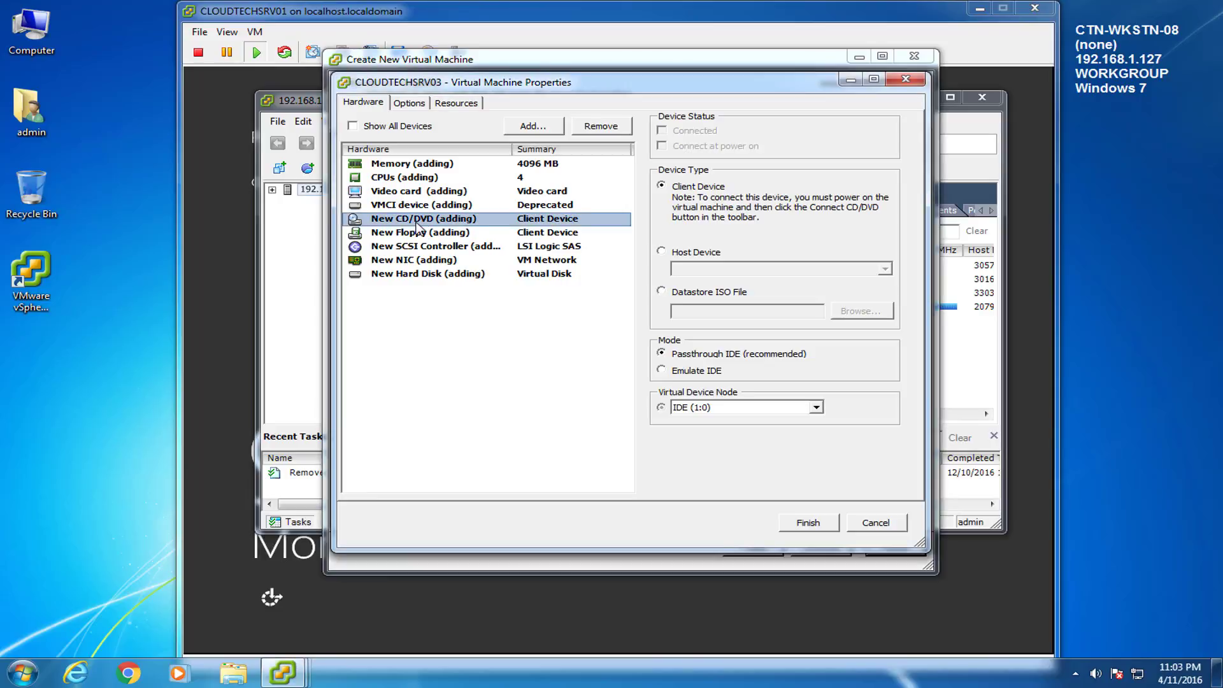
pyautogui.click(662, 291)
pyautogui.click(858, 312)
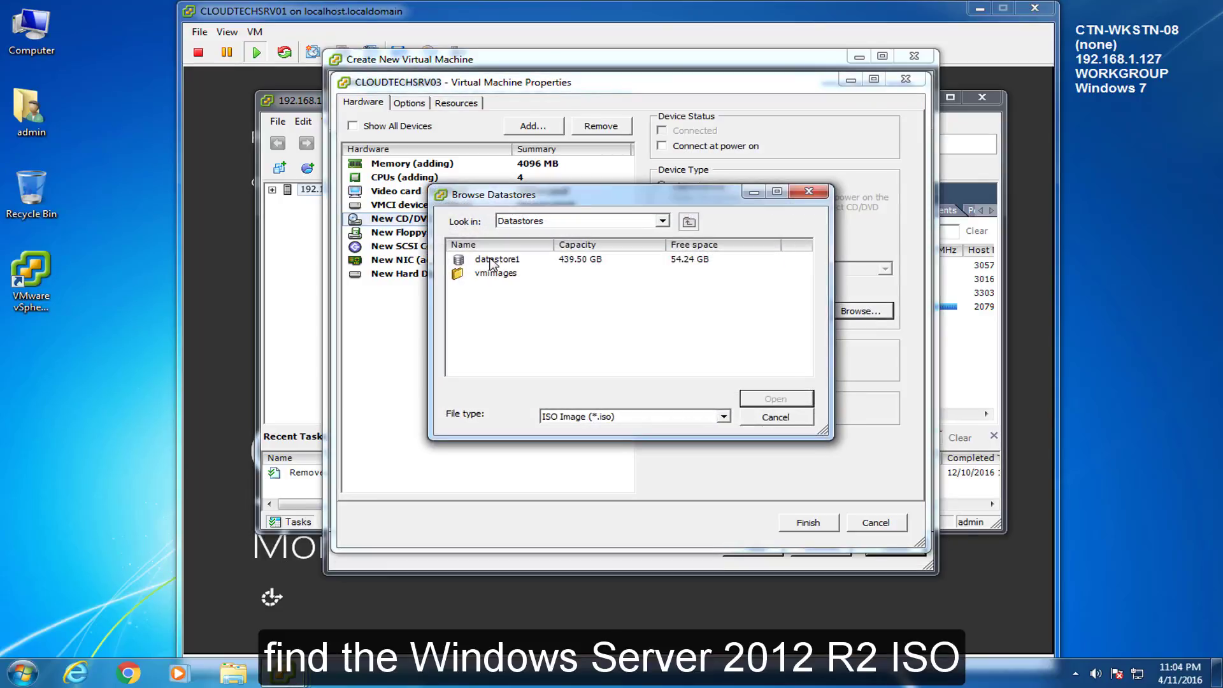
pyautogui.doubleClick(493, 260)
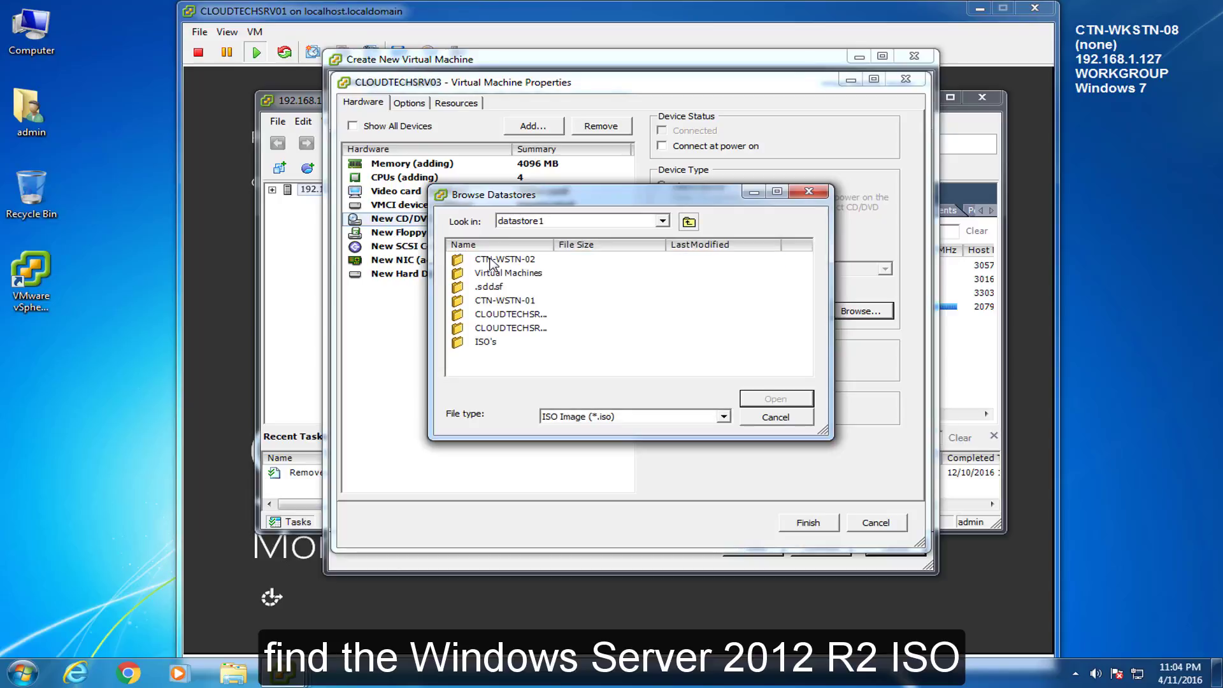
pyautogui.doubleClick(492, 344)
pyautogui.moveTo(553, 244); pyautogui.dragTo(739, 245)
pyautogui.click(528, 328)
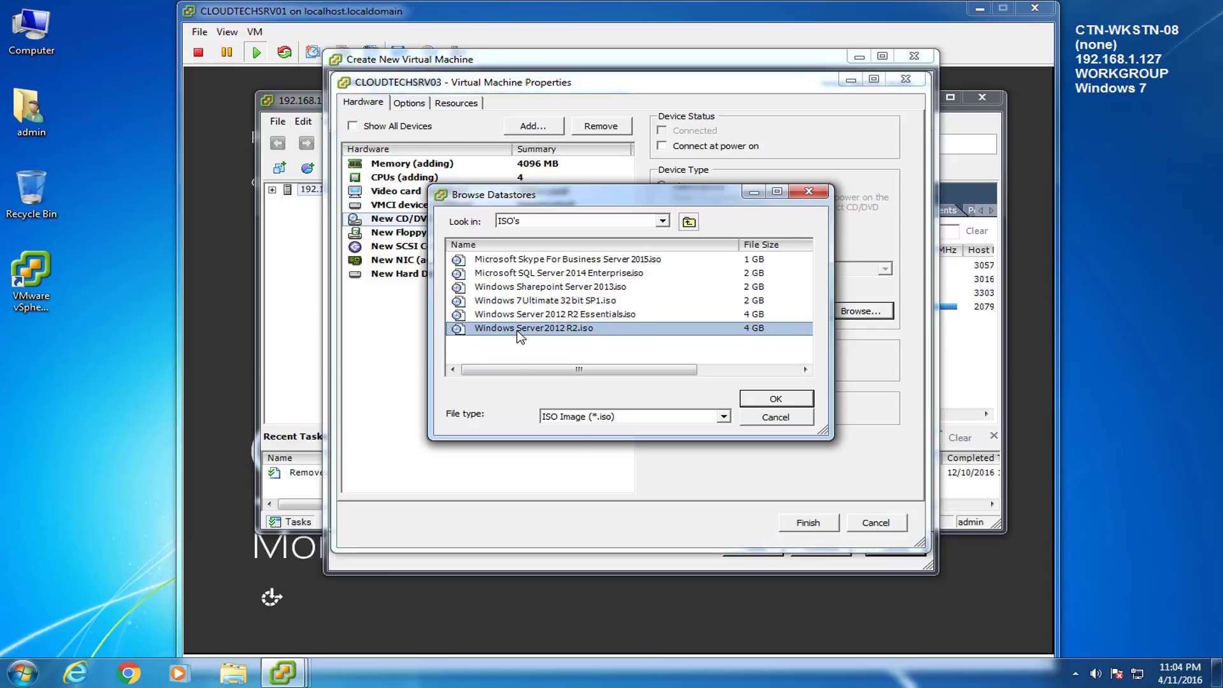
pyautogui.click(777, 401)
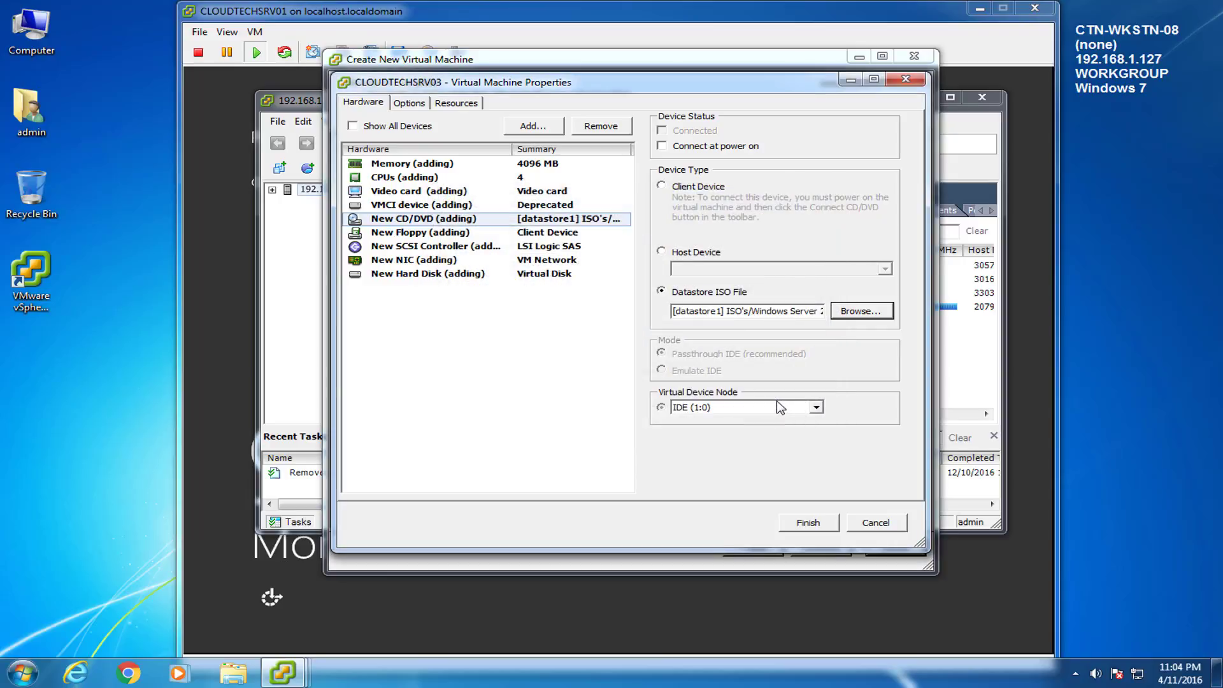
# Step: Make the CD/DVD connect at power on, set power management to standby, and finish creating the VM
pyautogui.click(662, 148)
pyautogui.click(409, 104)
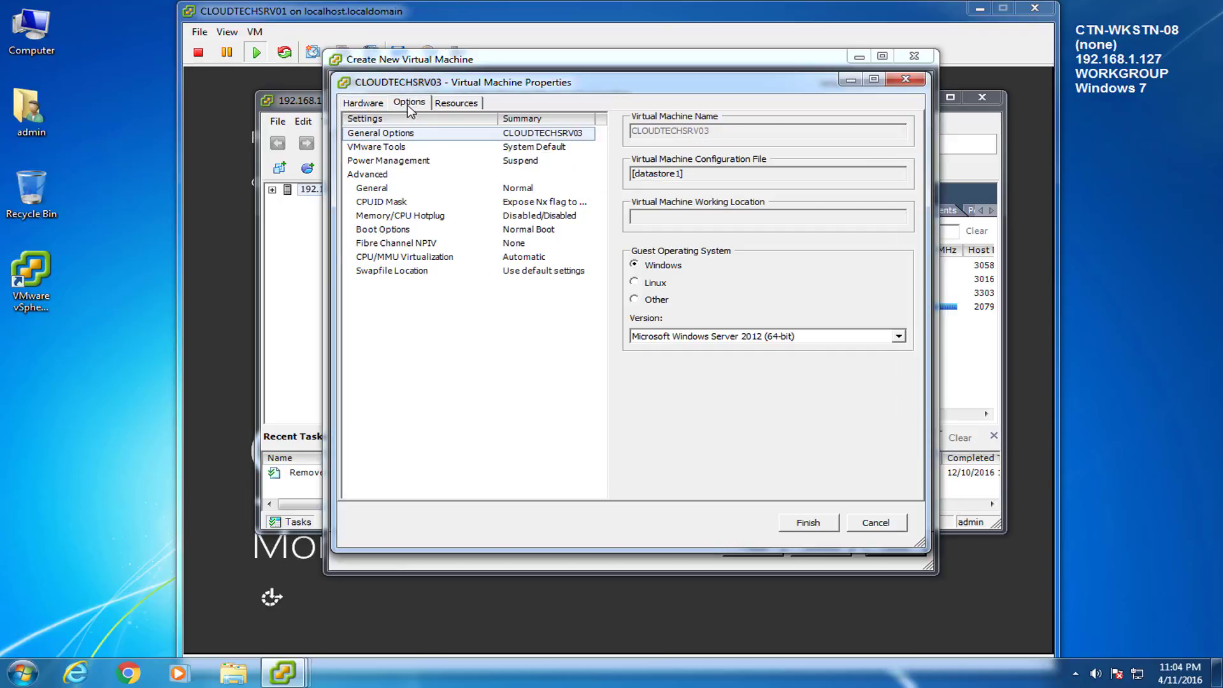
pyautogui.click(398, 163)
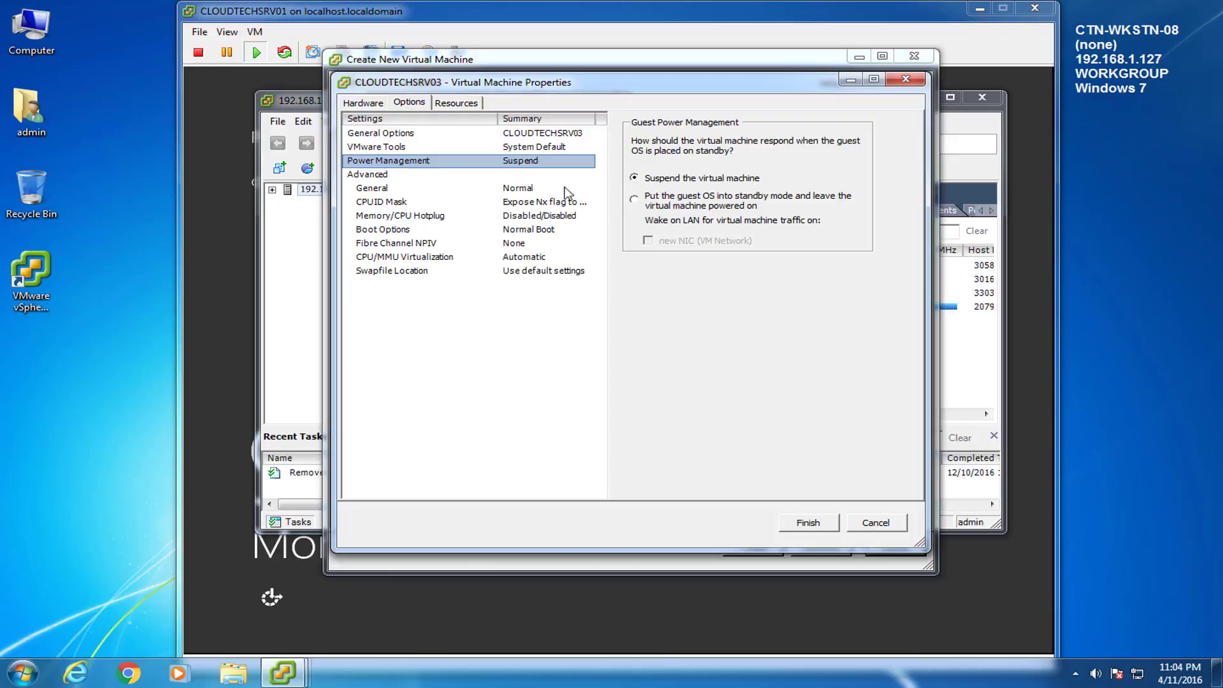
pyautogui.click(645, 208)
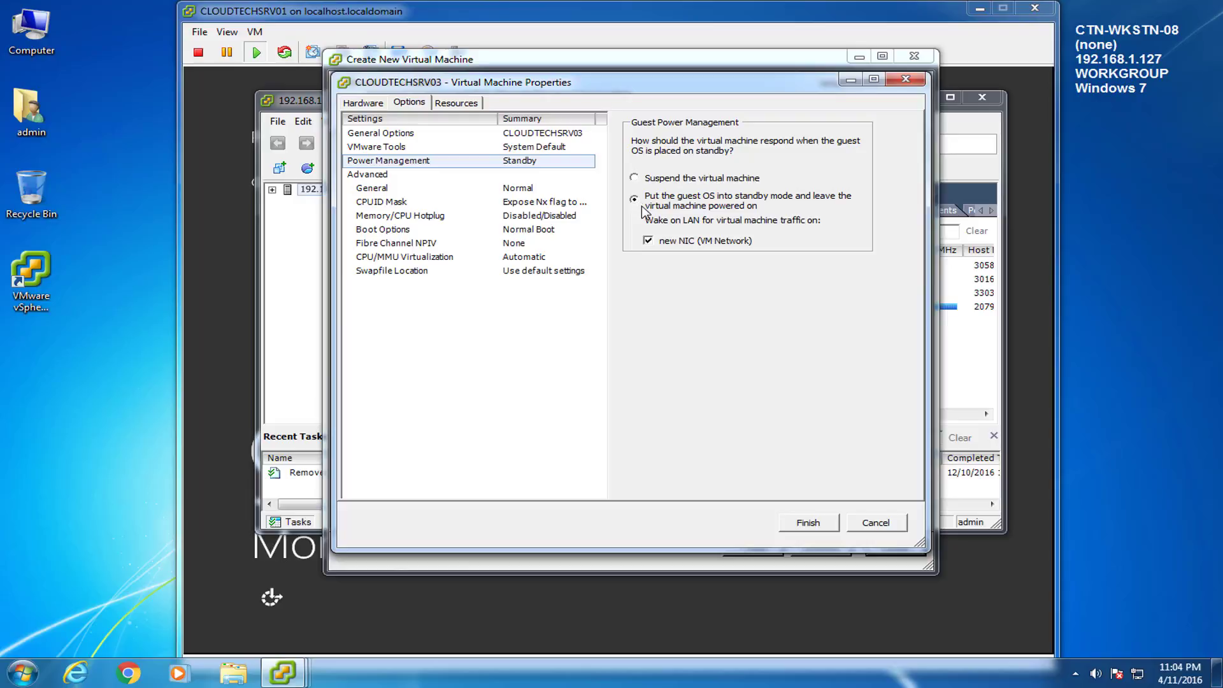
pyautogui.click(366, 103)
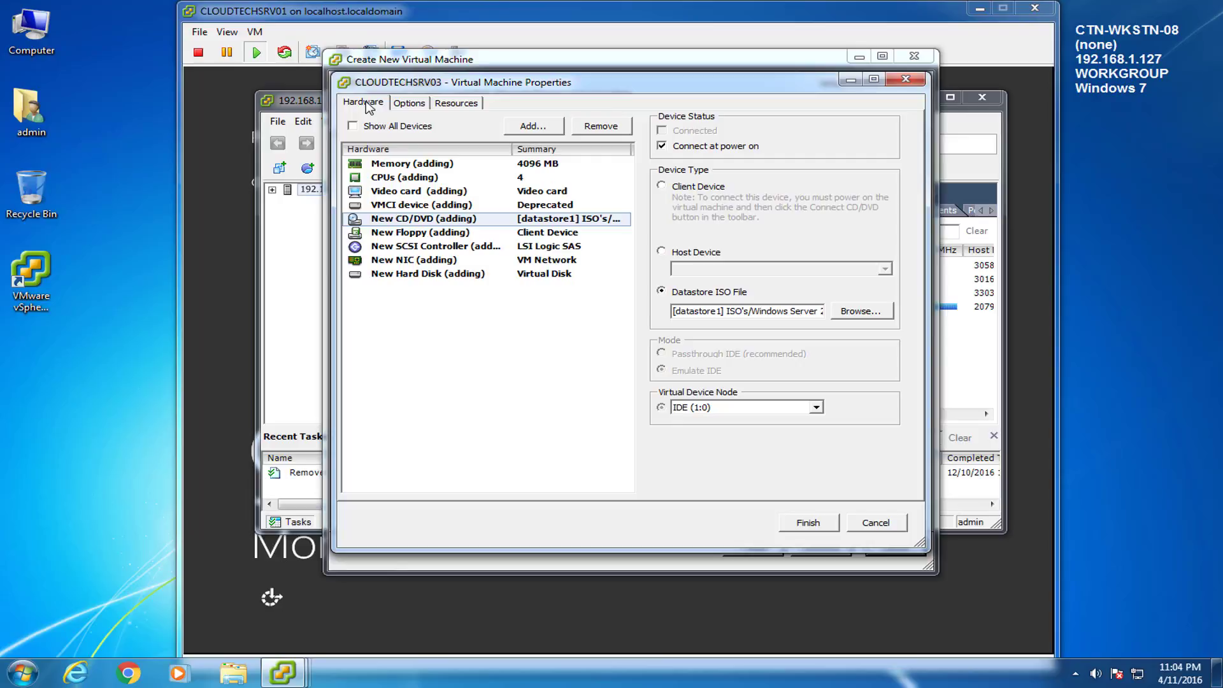
pyautogui.click(809, 523)
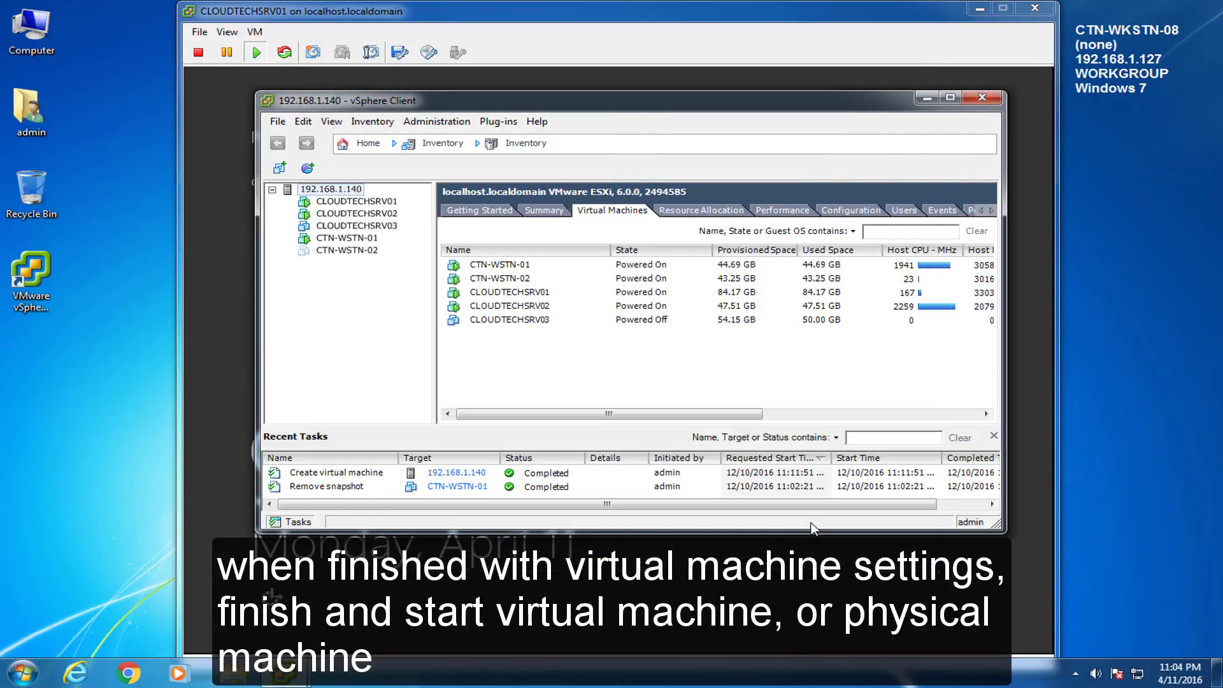
# Step: Open CLOUDTECHSRV03's console and power the VM on
pyautogui.rightClick(481, 320)
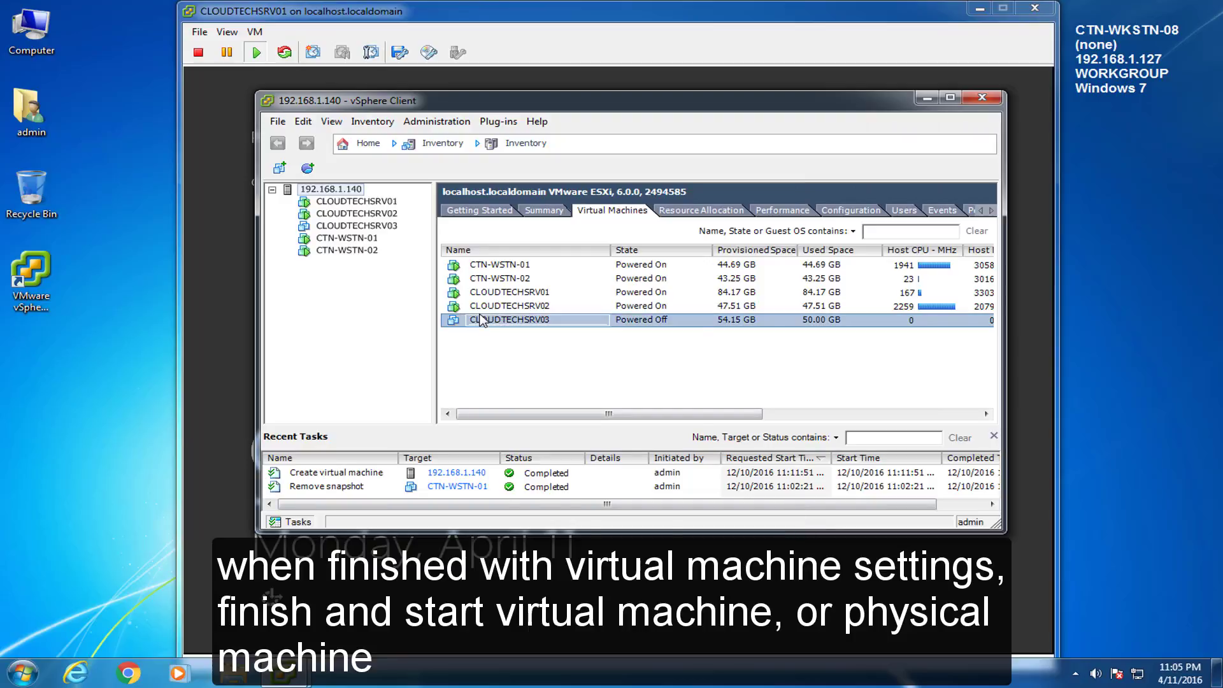
pyautogui.click(535, 369)
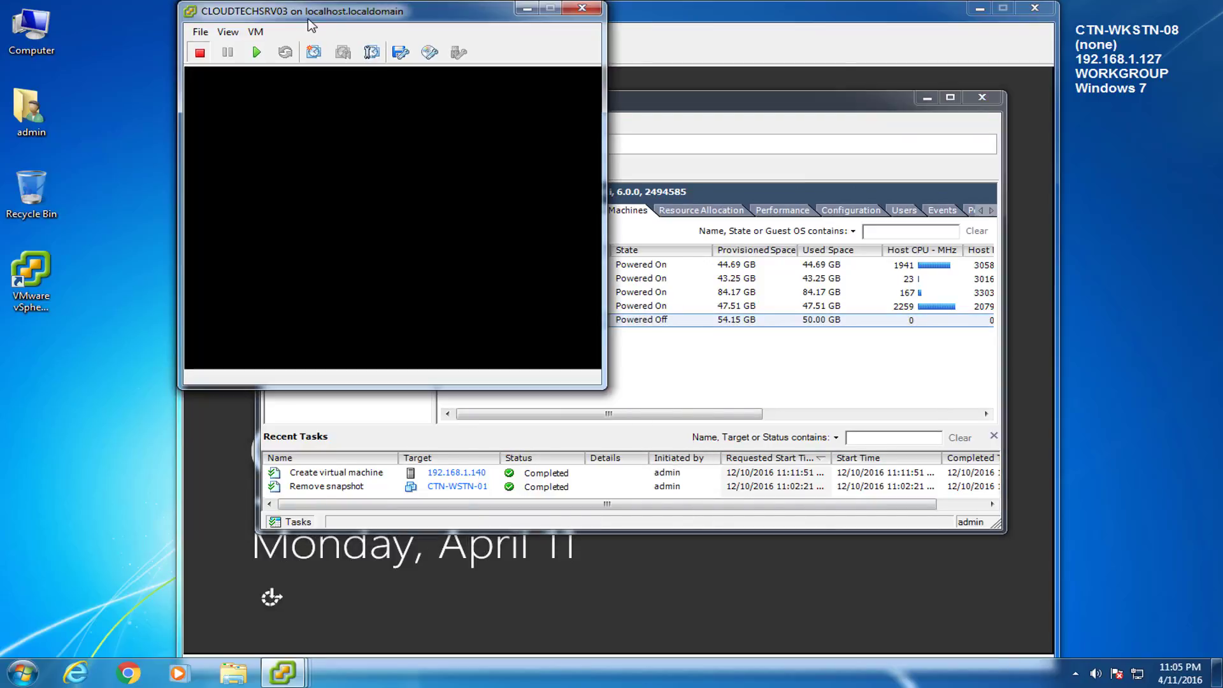
pyautogui.click(257, 52)
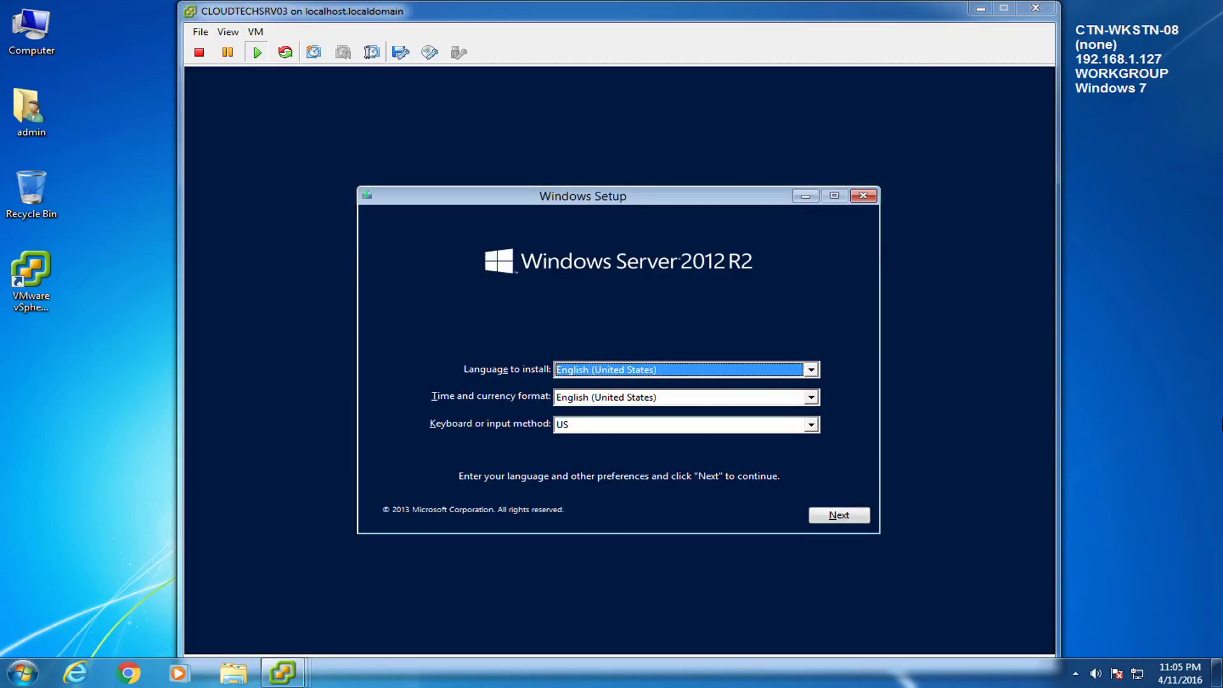
# Step: Keep the default language settings and choose Windows Server 2012 R2 Standard (Server with a GUI)
pyautogui.click(839, 516)
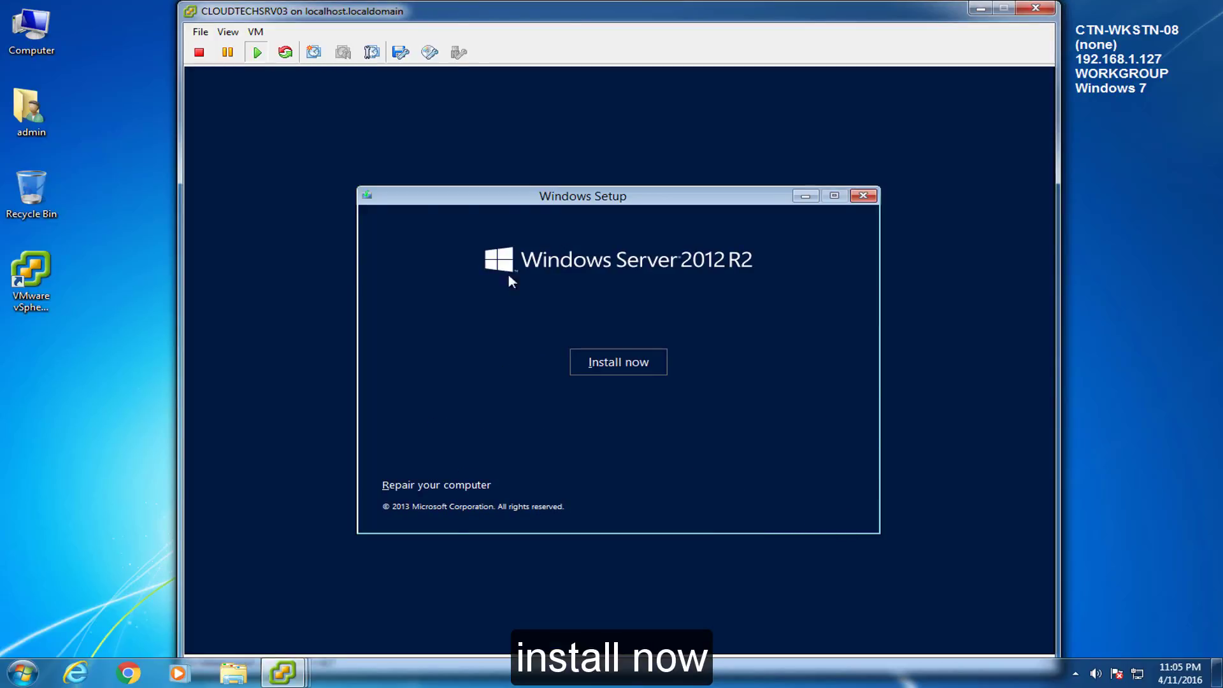
pyautogui.click(620, 372)
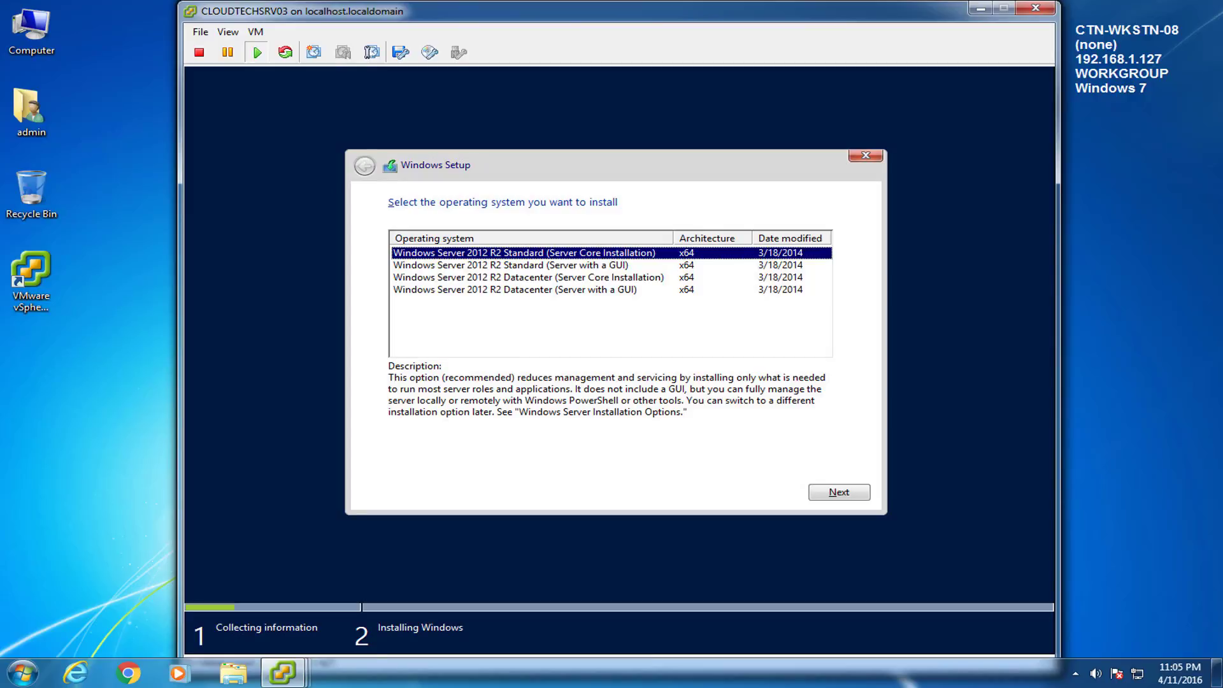
pyautogui.click(518, 266)
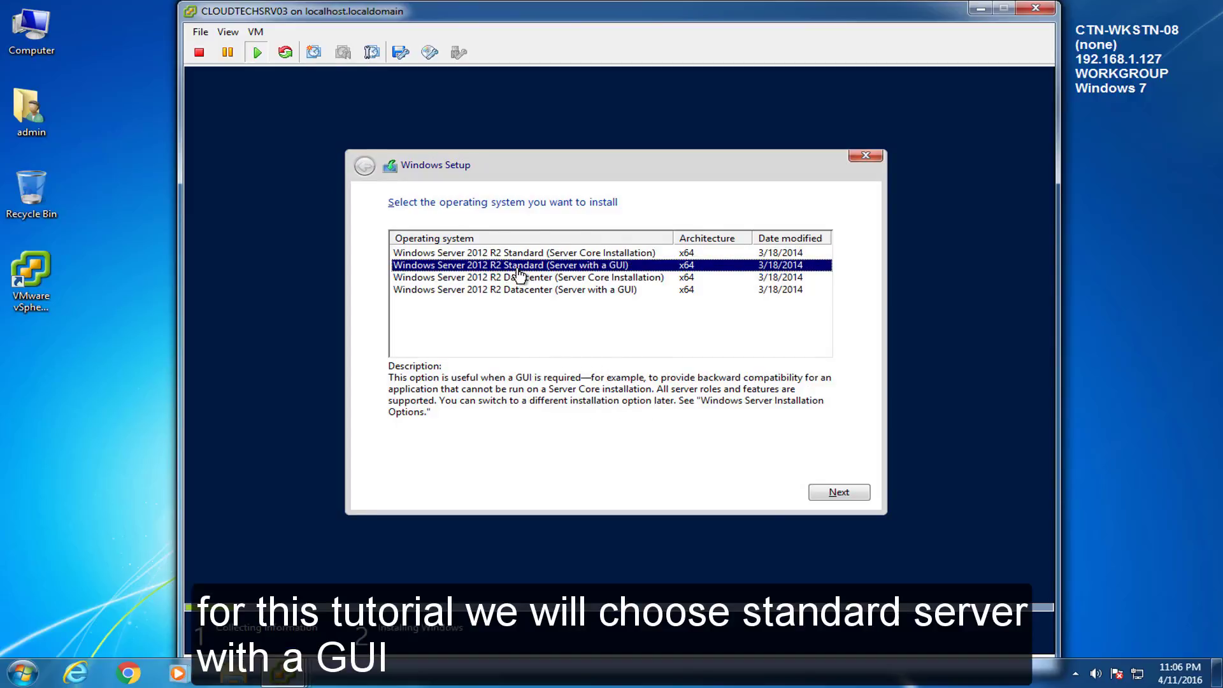
pyautogui.click(864, 493)
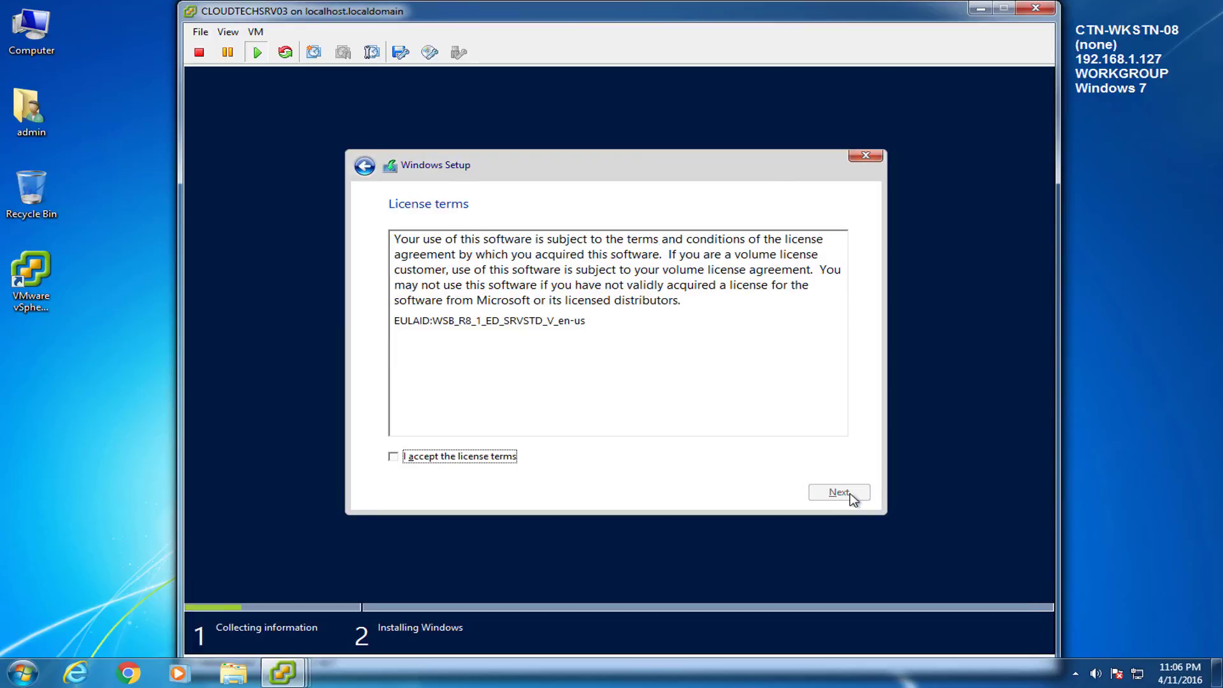
# Step: Accept the license and run a Custom install onto Drive 0's unallocated space
pyautogui.click(430, 456)
pyautogui.click(866, 497)
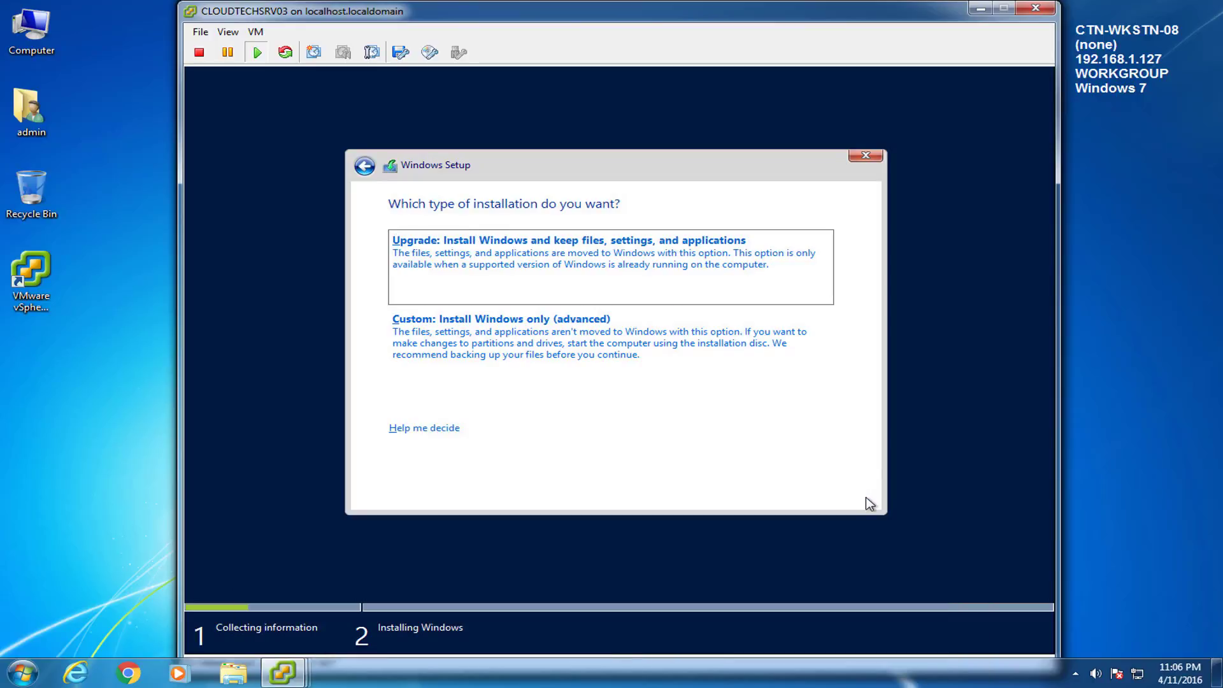
pyautogui.click(663, 366)
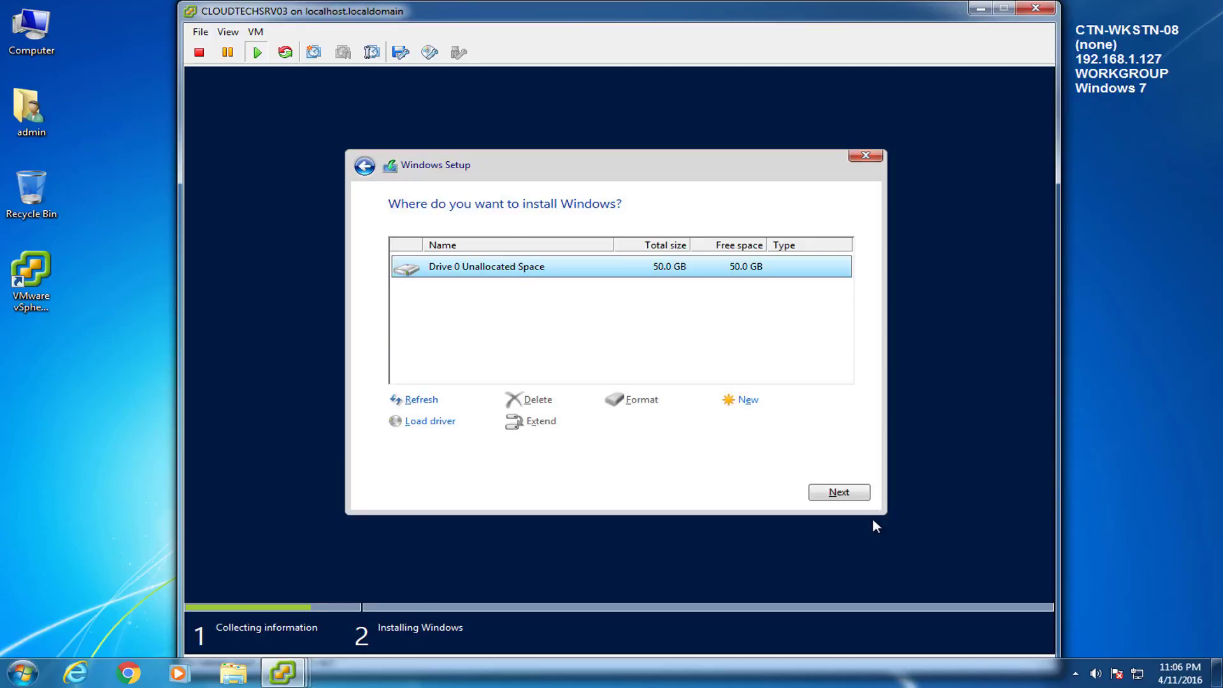
pyautogui.click(857, 496)
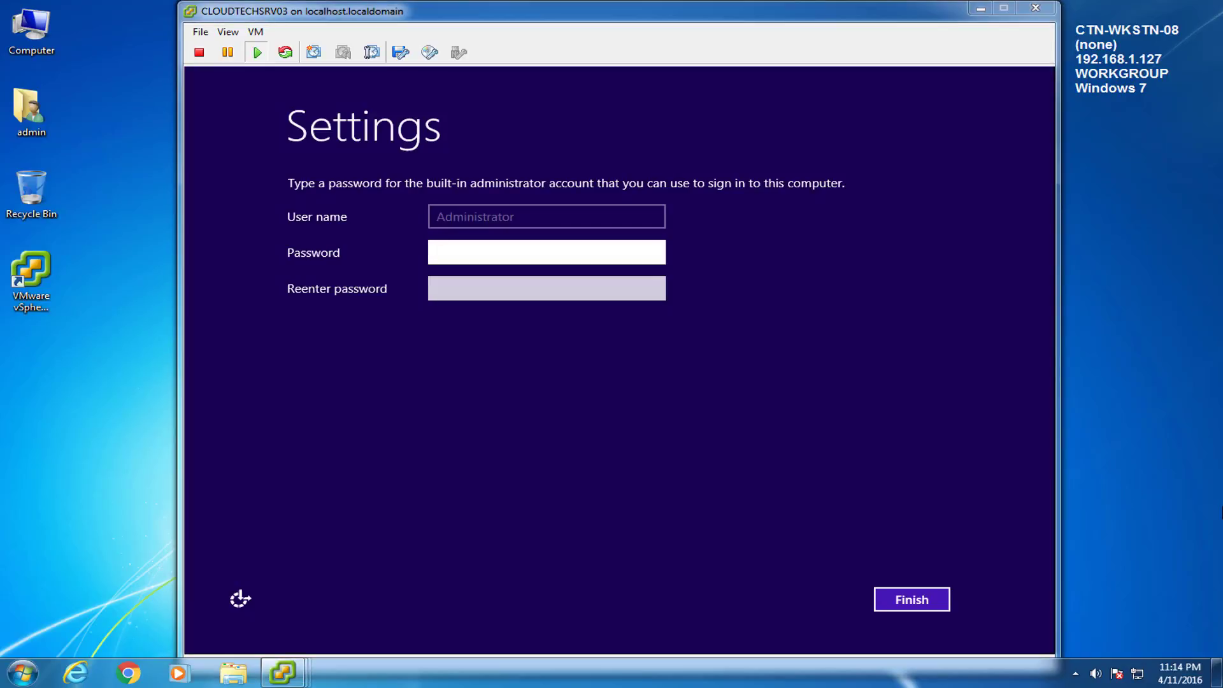
# Step: Set the Administrator password, sign in via Ctrl+Alt+Del, and allow network discovery
pyautogui.click(514, 266)
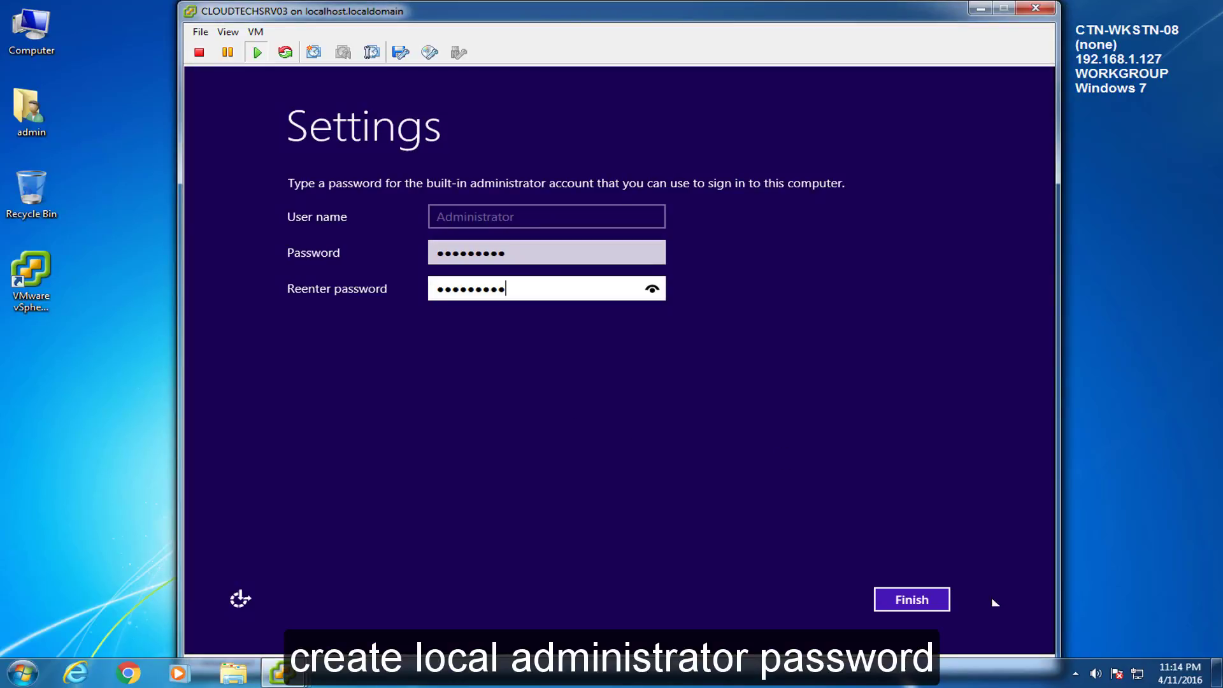
pyautogui.click(904, 598)
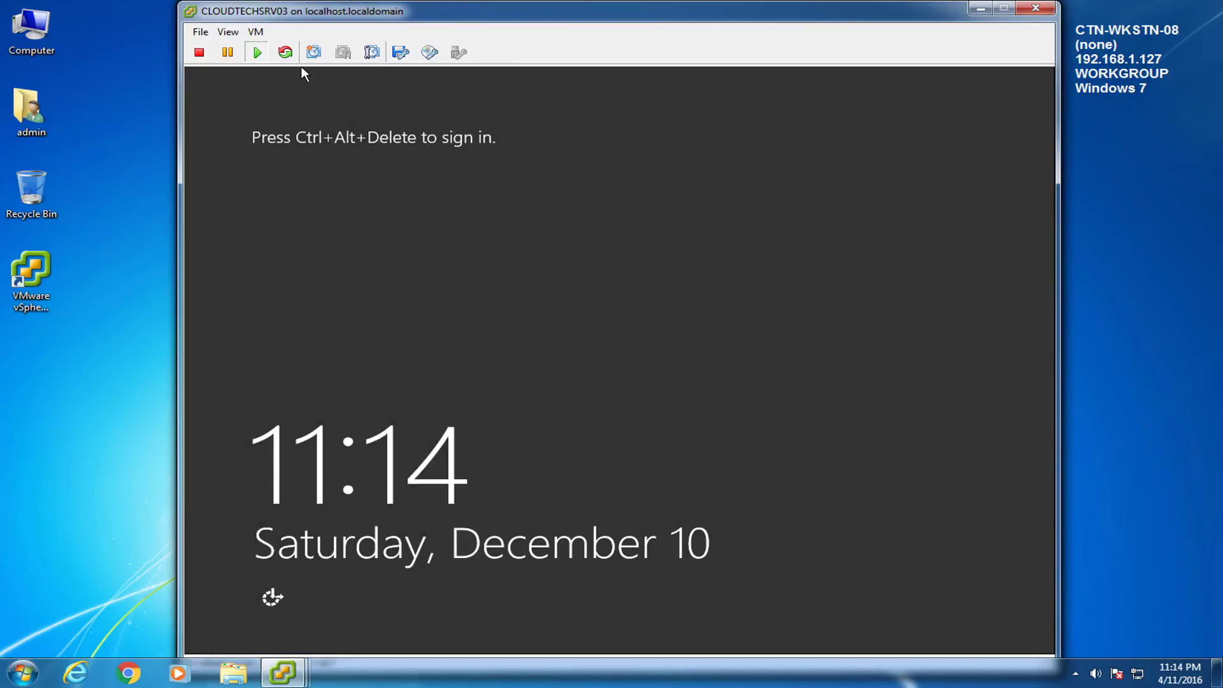
pyautogui.click(255, 32)
pyautogui.moveTo(300, 63)
pyautogui.click(509, 80)
pyautogui.write('Password1!')
pyautogui.press('Return')
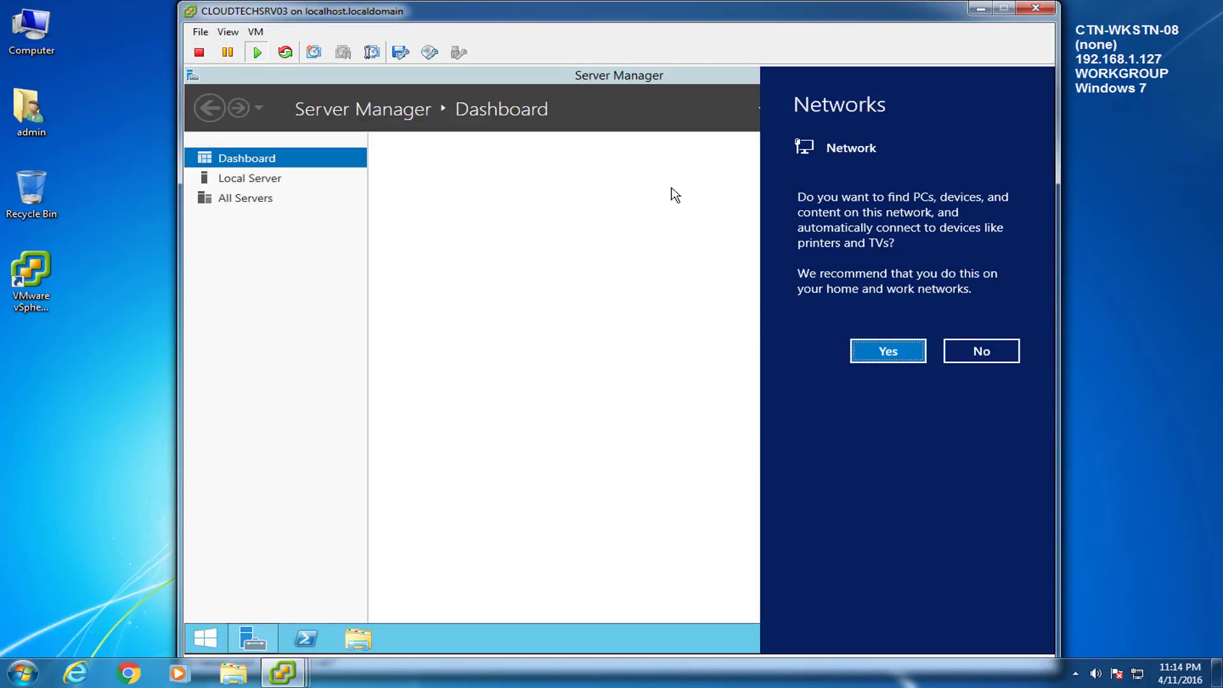
pyautogui.click(904, 356)
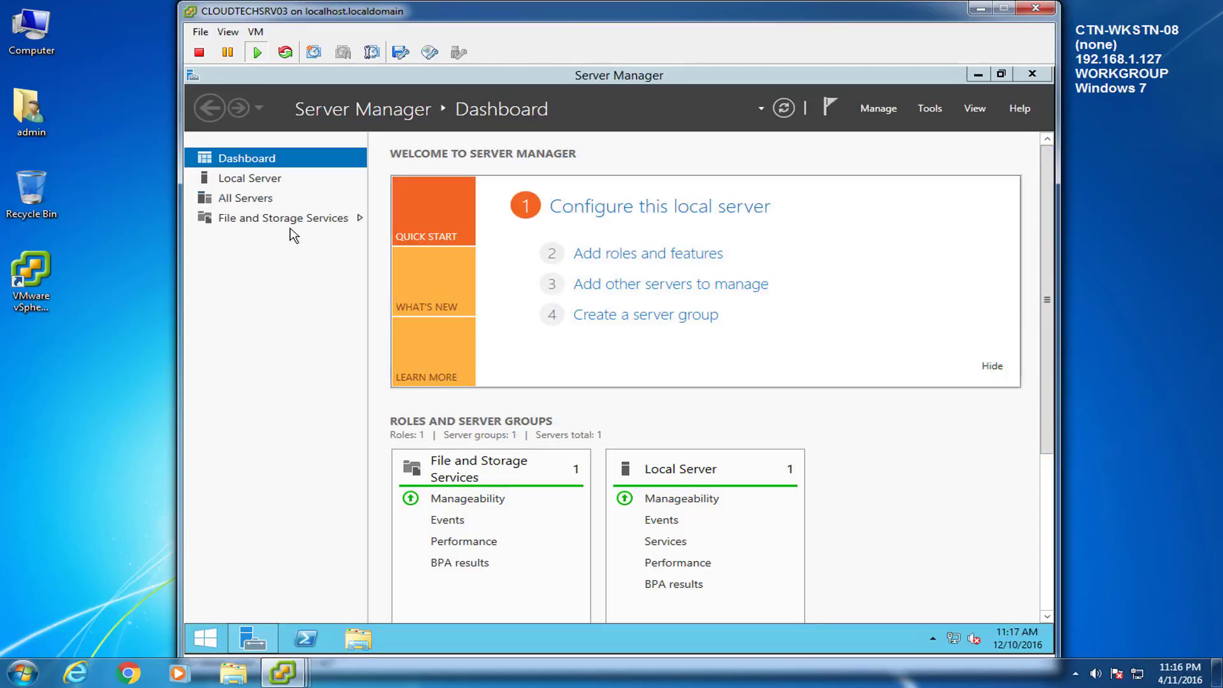
# Step: On Local Server, turn IE Enhanced Security Configuration off for Administrators
pyautogui.click(261, 180)
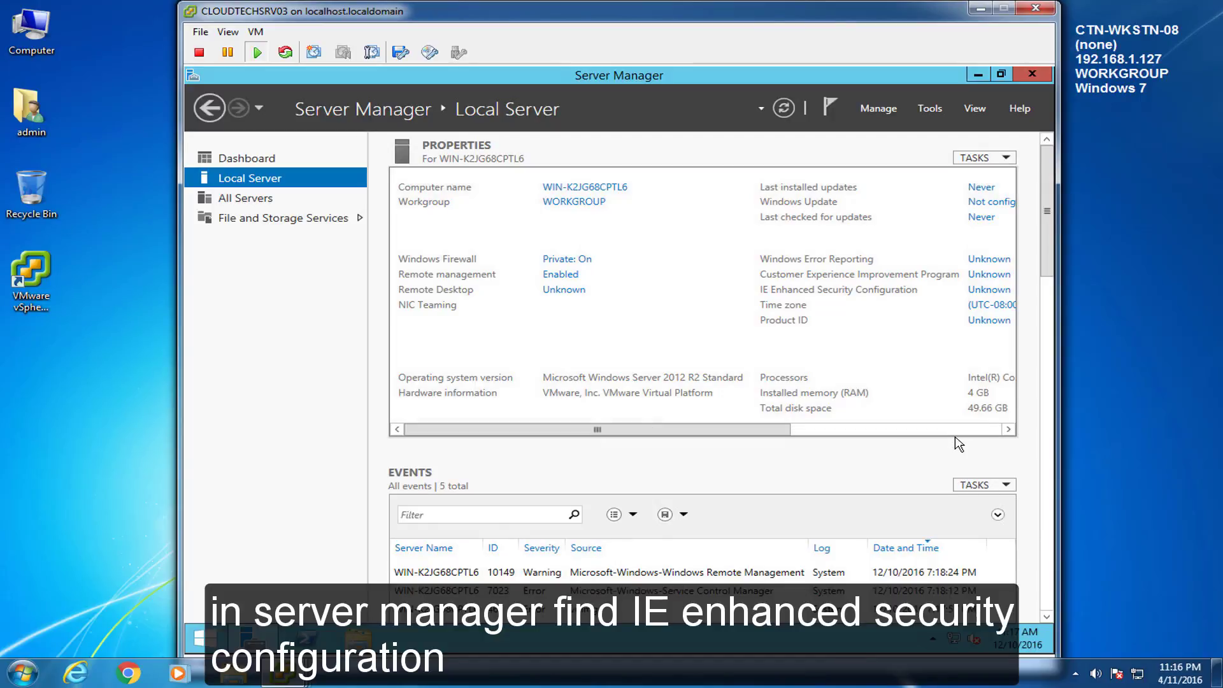
pyautogui.click(956, 430)
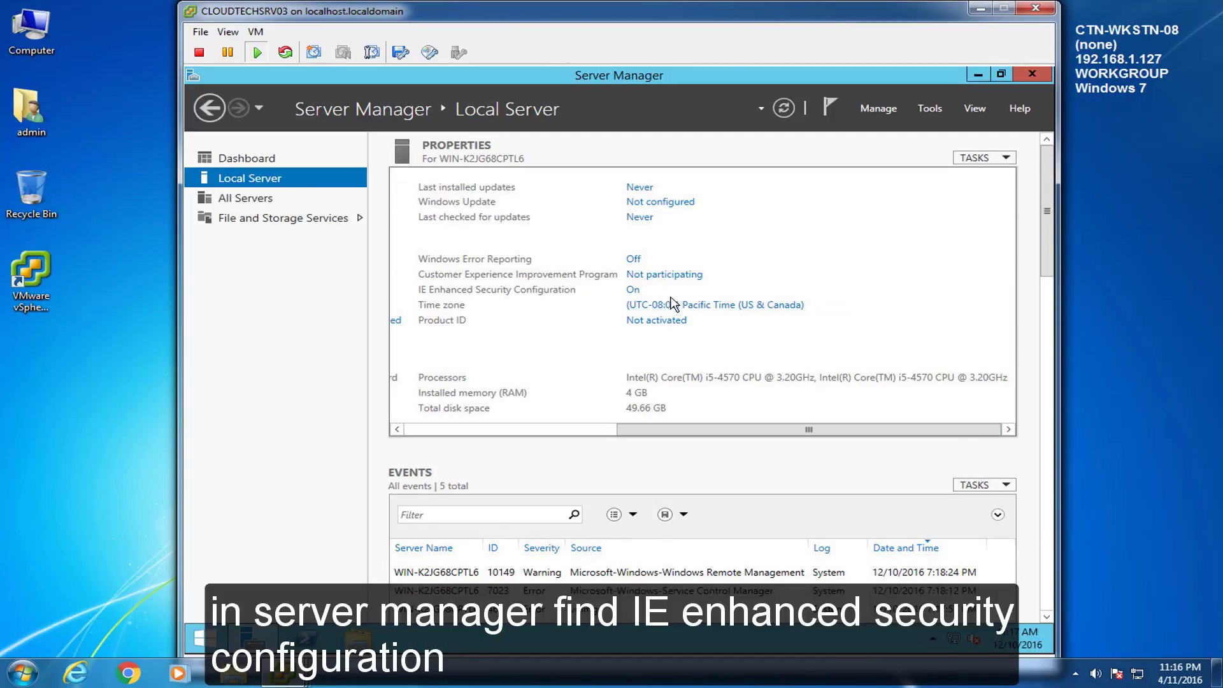
pyautogui.click(632, 290)
pyautogui.click(522, 331)
pyautogui.click(667, 496)
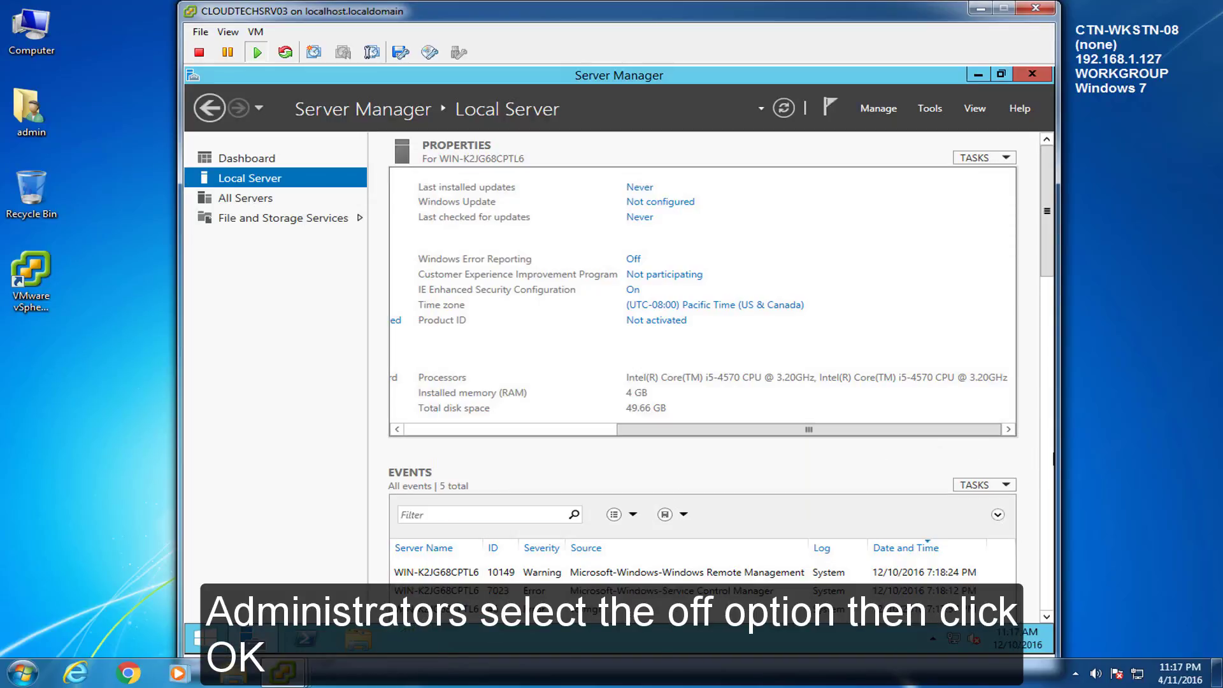
# Step: Release the console and start Install/Upgrade VMware Tools from the VM Guest menu
pyautogui.hotkey('ctrl', 'alt')
pyautogui.click(1178, 408)
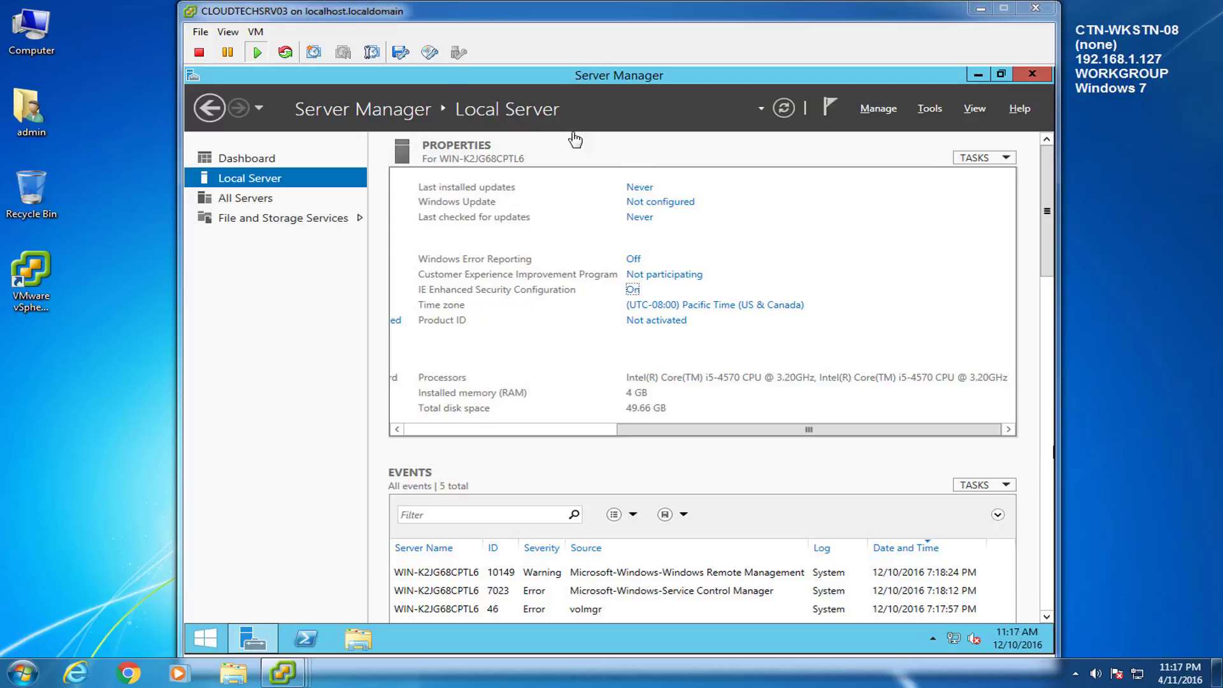
pyautogui.click(256, 32)
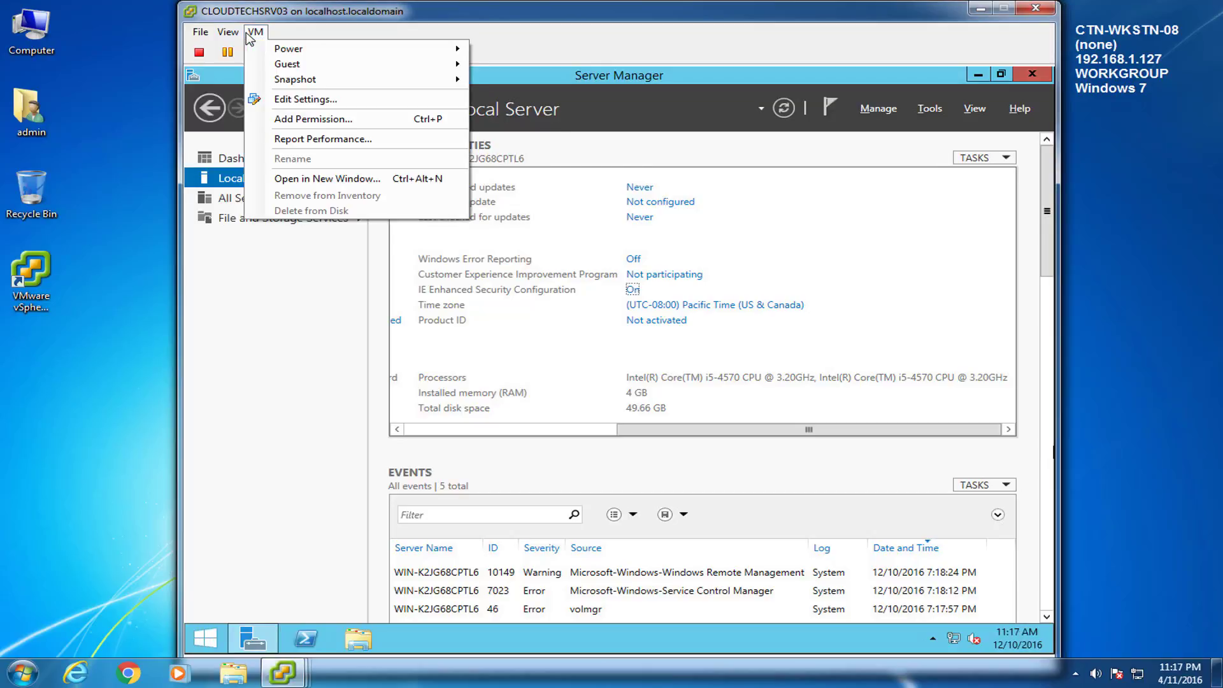
pyautogui.moveTo(290, 67)
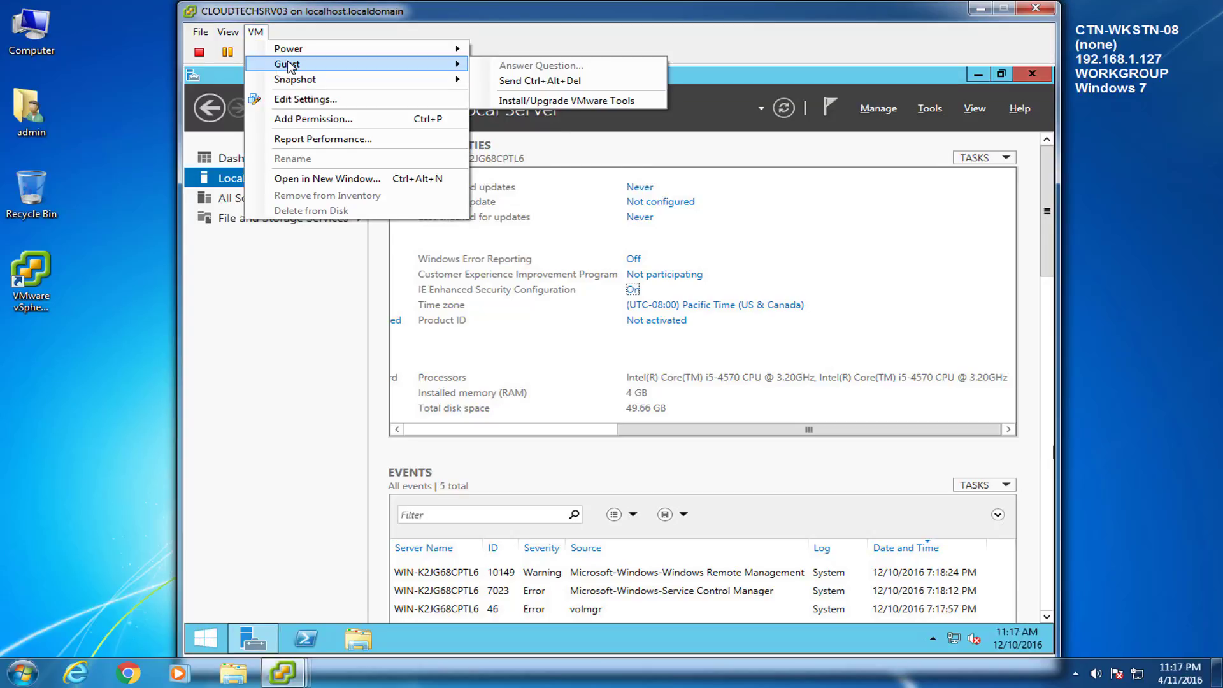
pyautogui.click(529, 100)
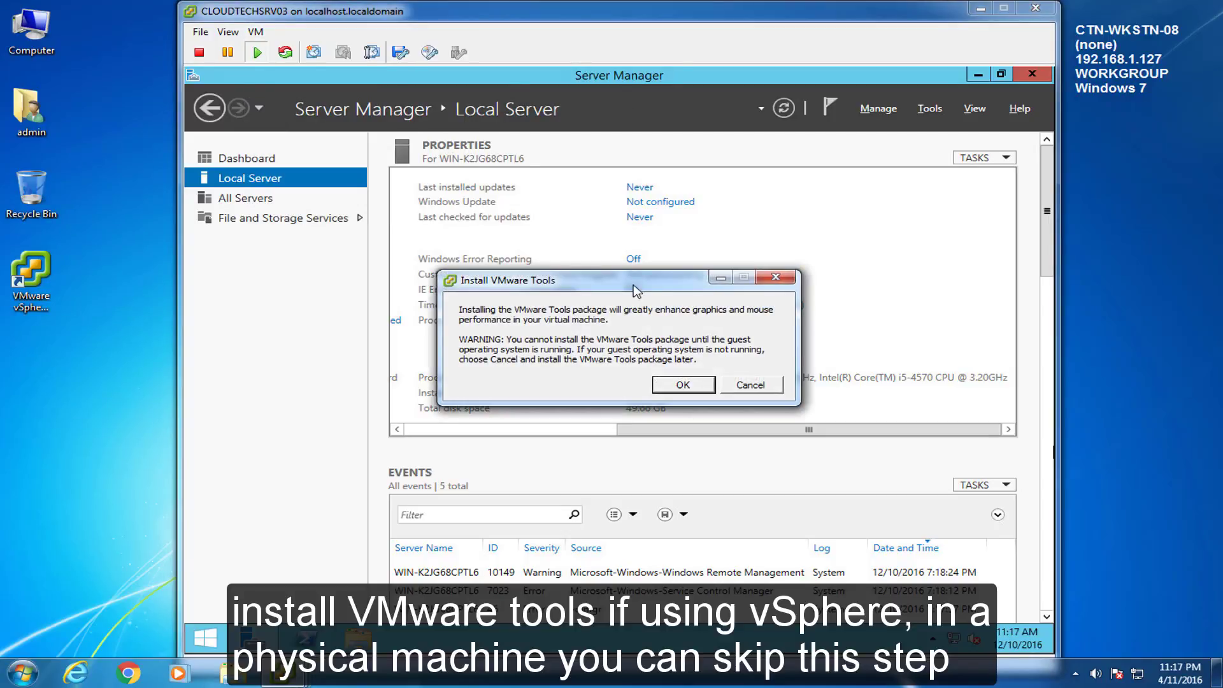
# Step: Confirm the VMware Tools install and run setup64.exe from the inserted disc
pyautogui.click(683, 386)
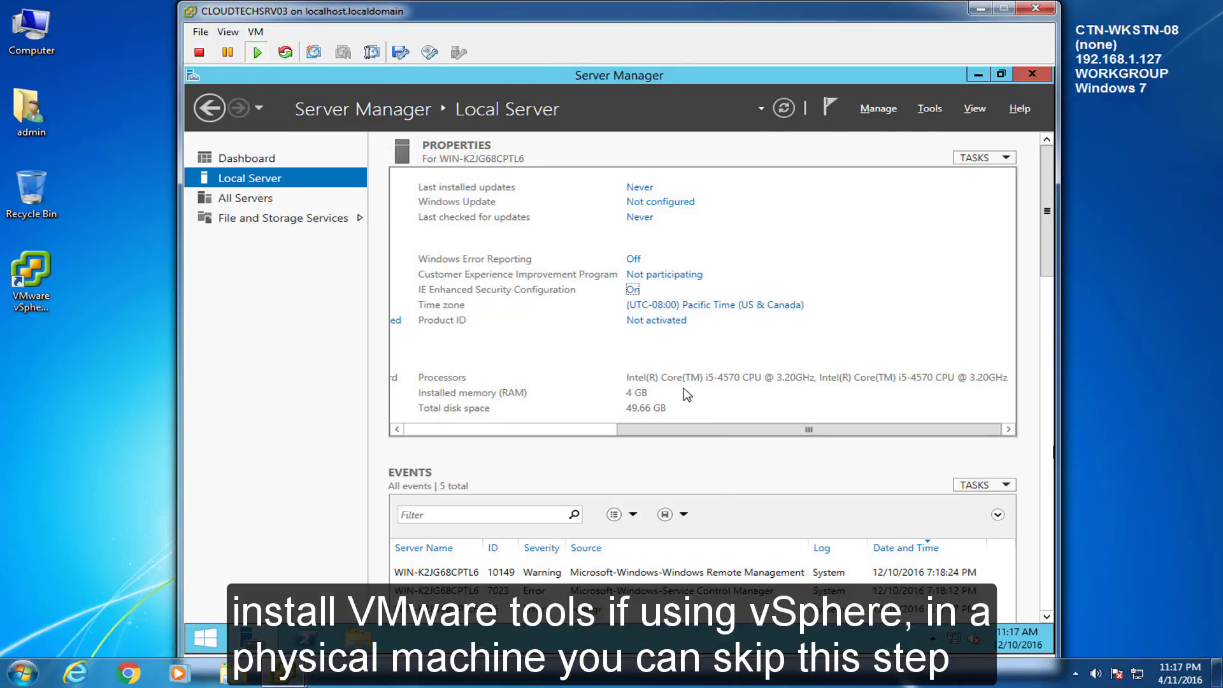
pyautogui.click(861, 147)
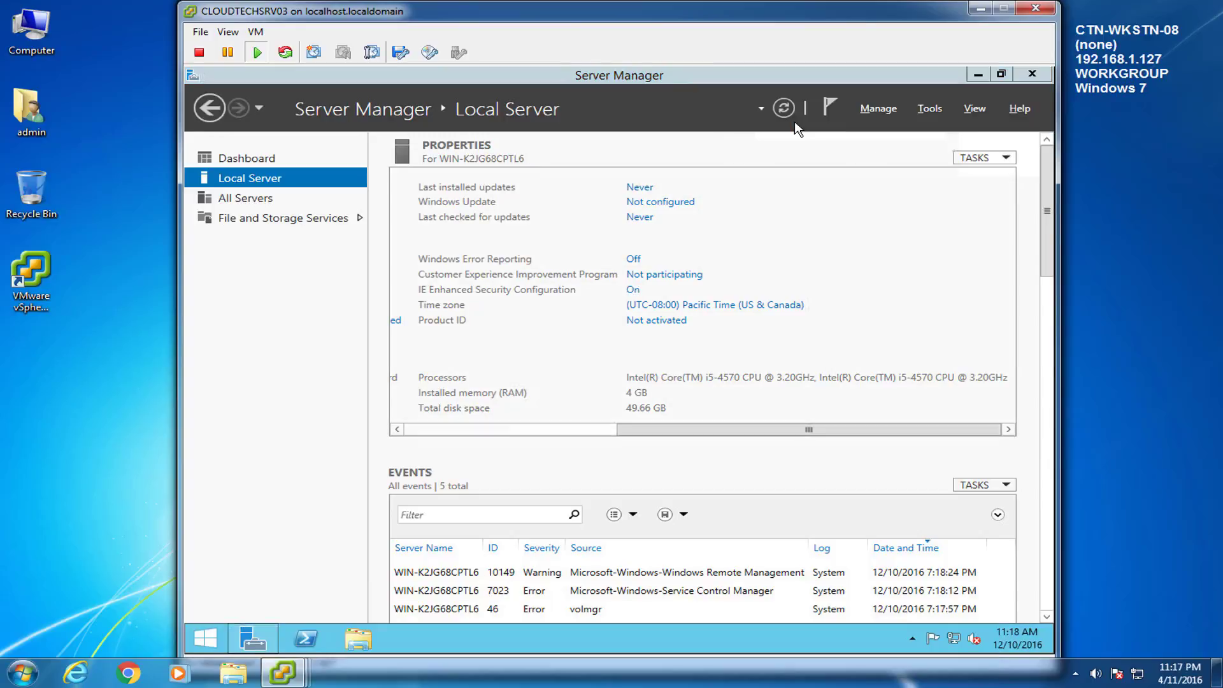
pyautogui.click(806, 209)
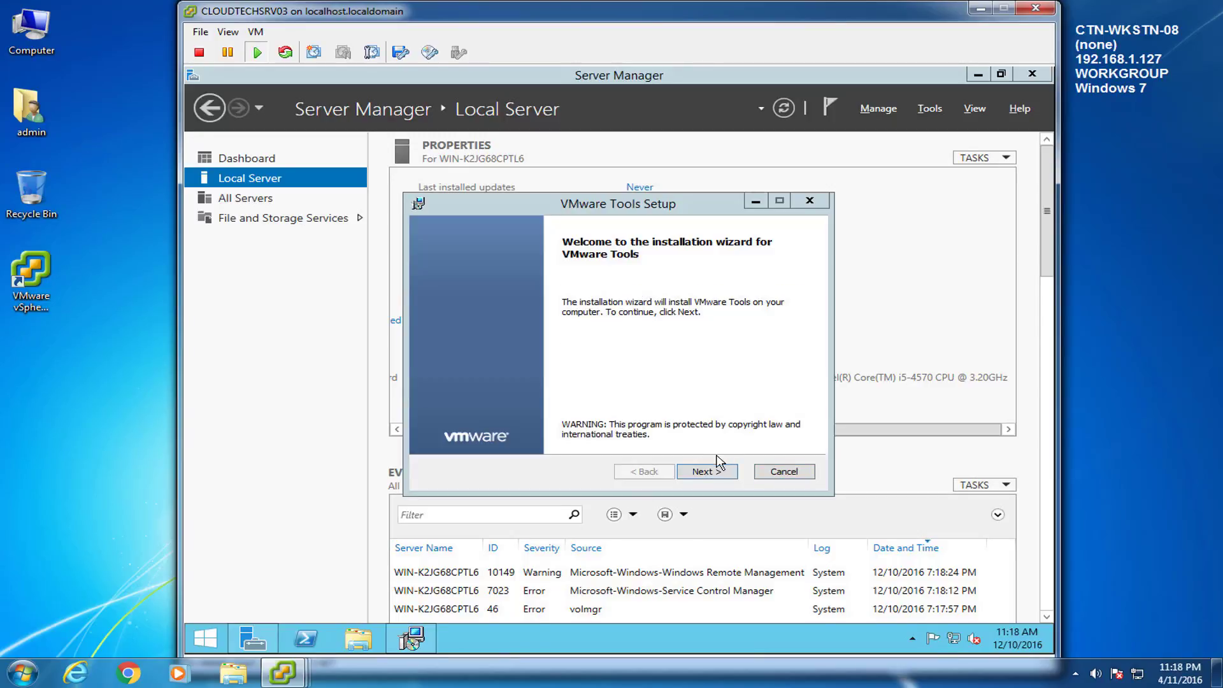
# Step: Install VMware Tools with the Custom setup type and default features, then restart the VM
pyautogui.click(708, 470)
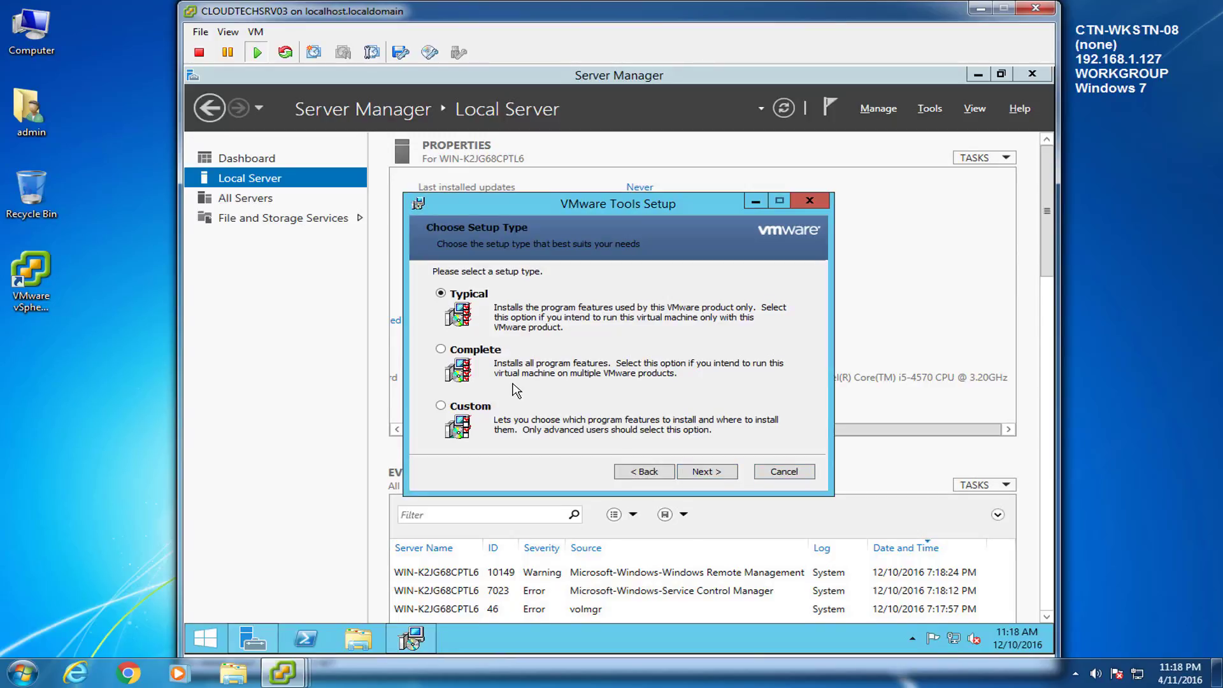
pyautogui.click(440, 406)
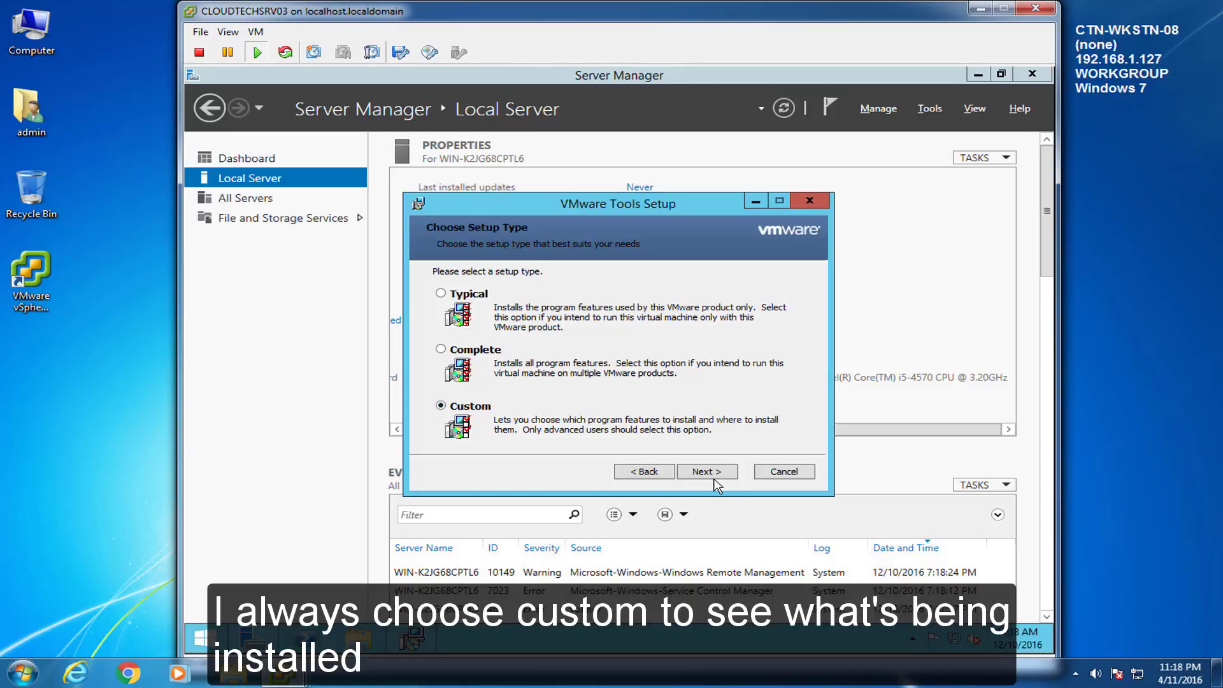
pyautogui.click(706, 471)
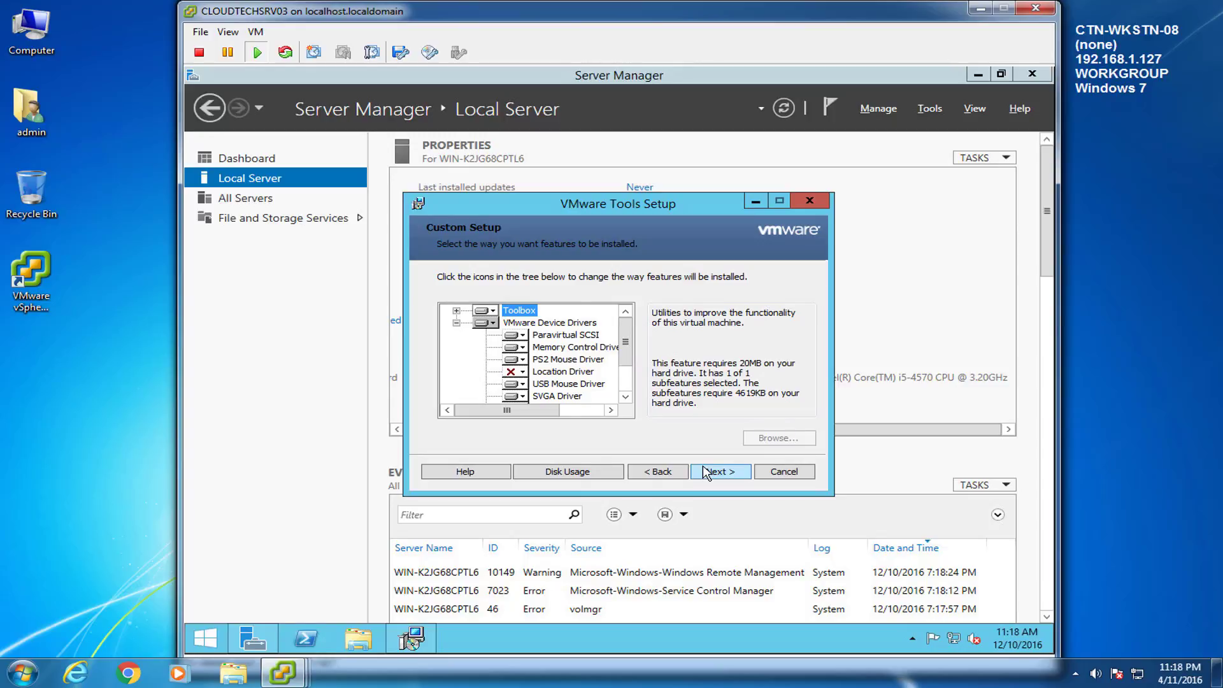
pyautogui.click(706, 471)
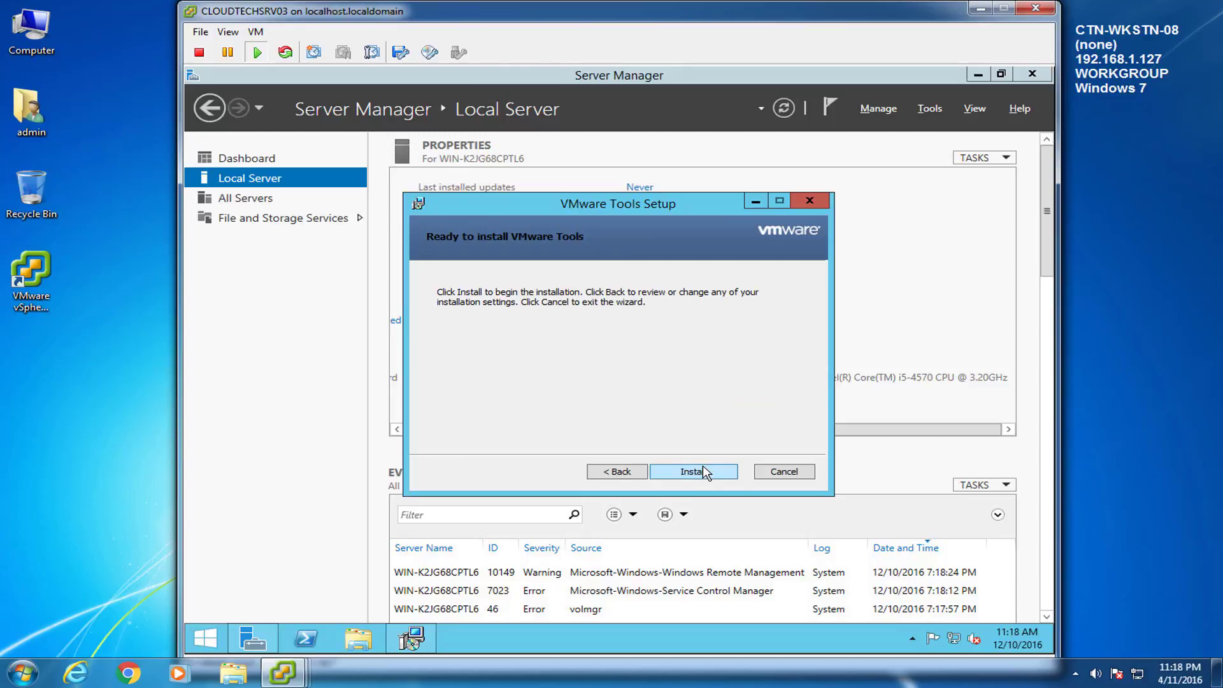
pyautogui.click(703, 470)
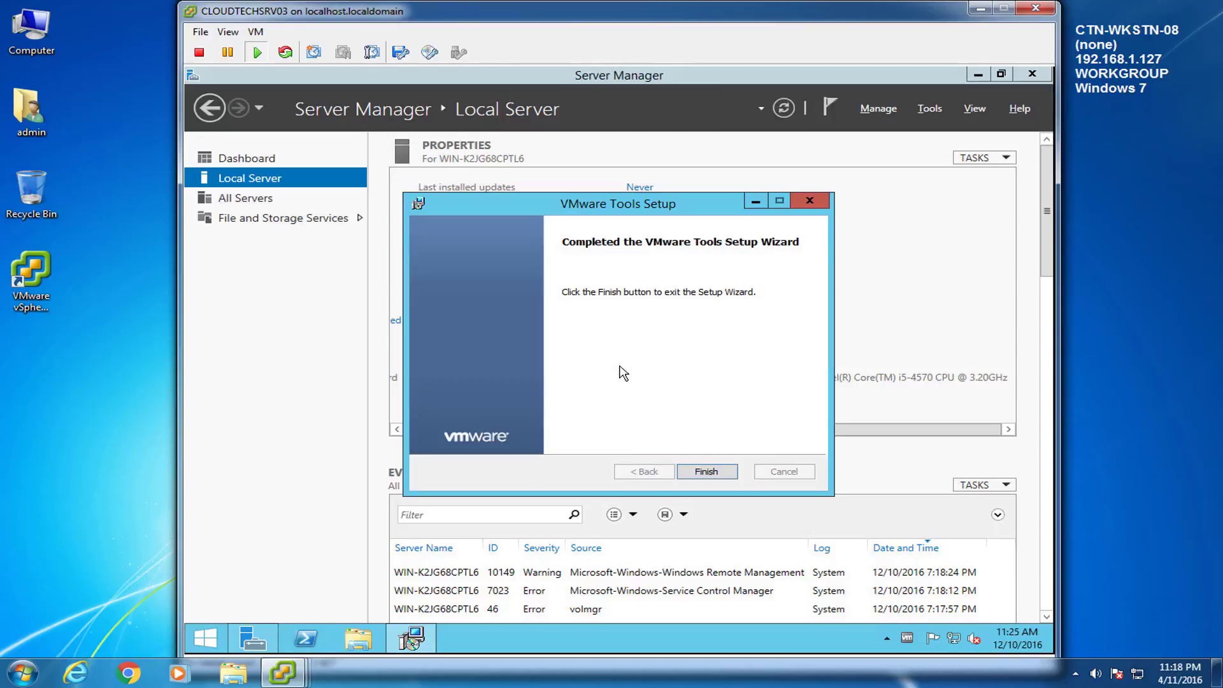
pyautogui.click(716, 470)
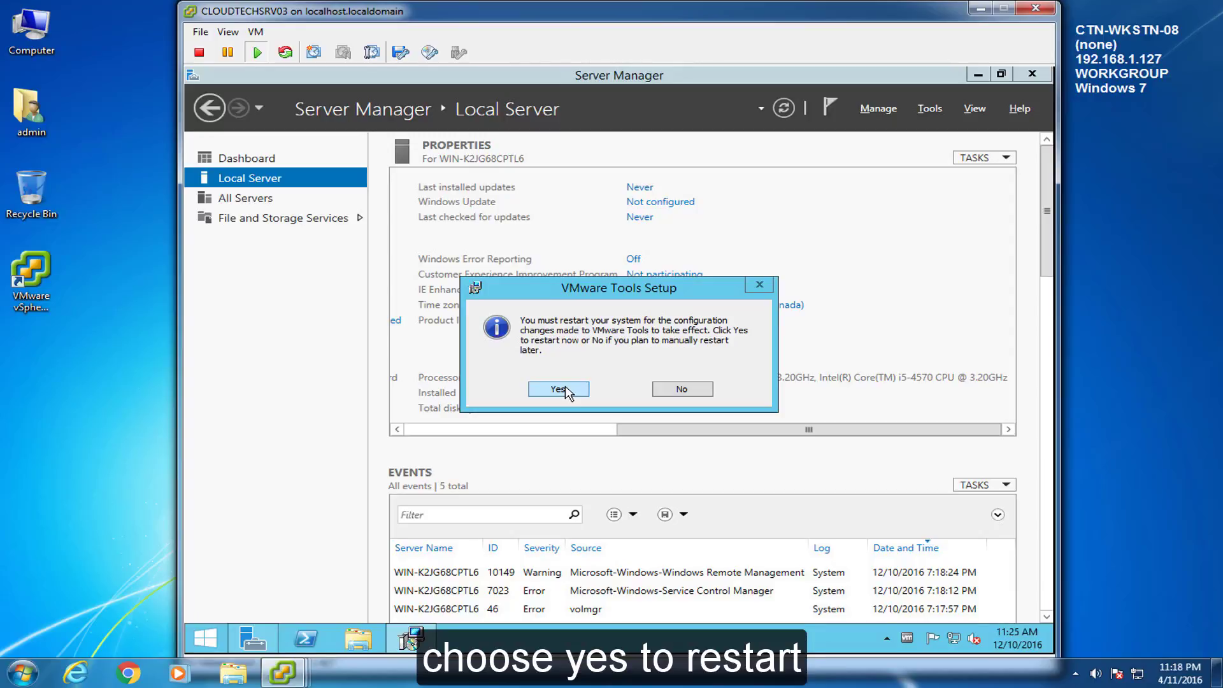
pyautogui.click(545, 388)
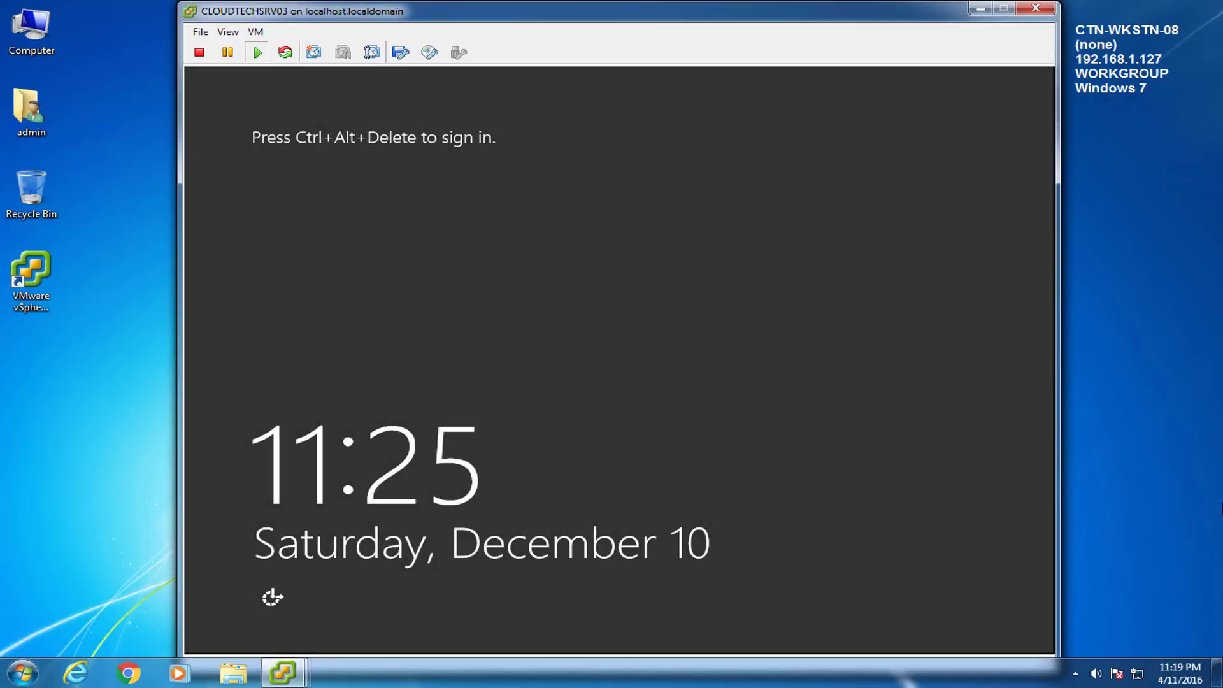
# Step: Send Ctrl+Alt+Del and sign back in with the Administrator password
pyautogui.click(255, 31)
pyautogui.moveTo(299, 64)
pyautogui.click(563, 81)
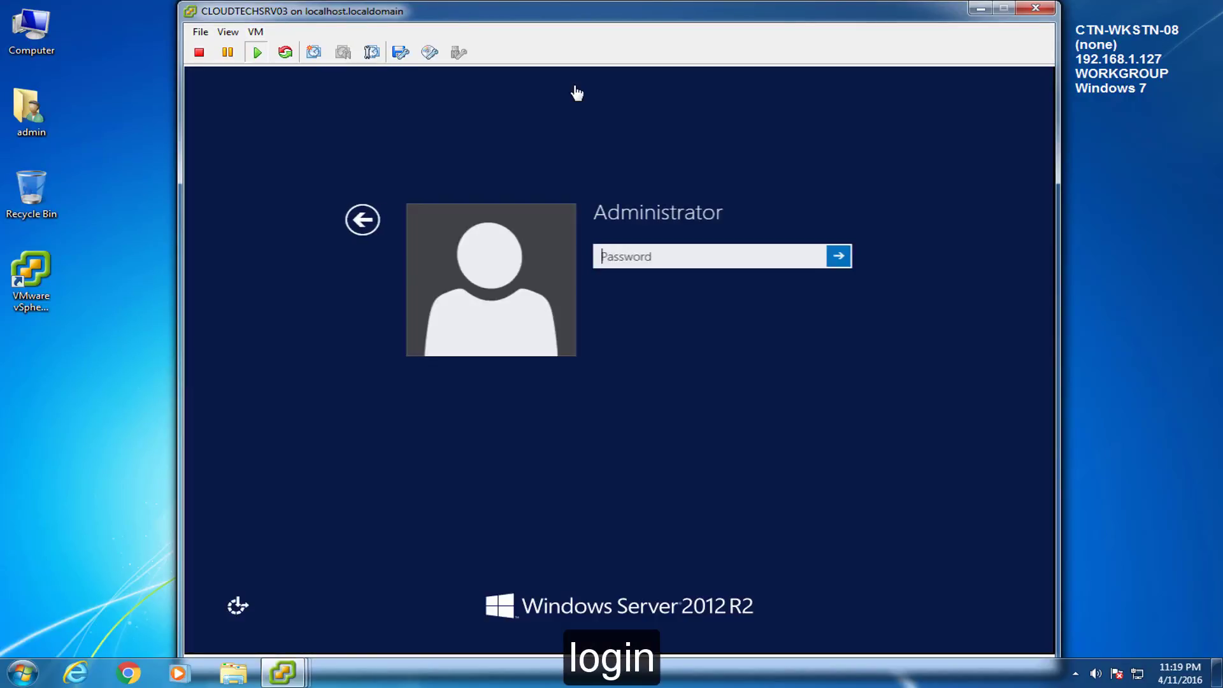
pyautogui.click(663, 257)
pyautogui.write('•')
pyautogui.press('BackSpace')
pyautogui.write('••••••••')
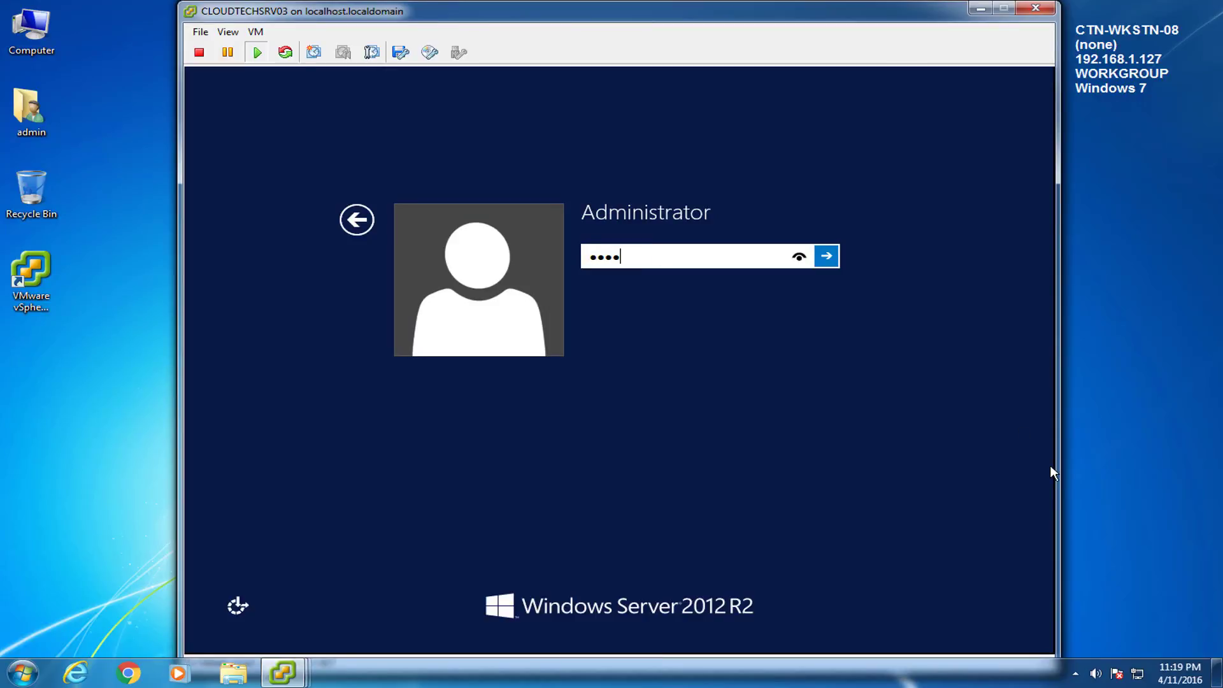
pyautogui.press('Return')
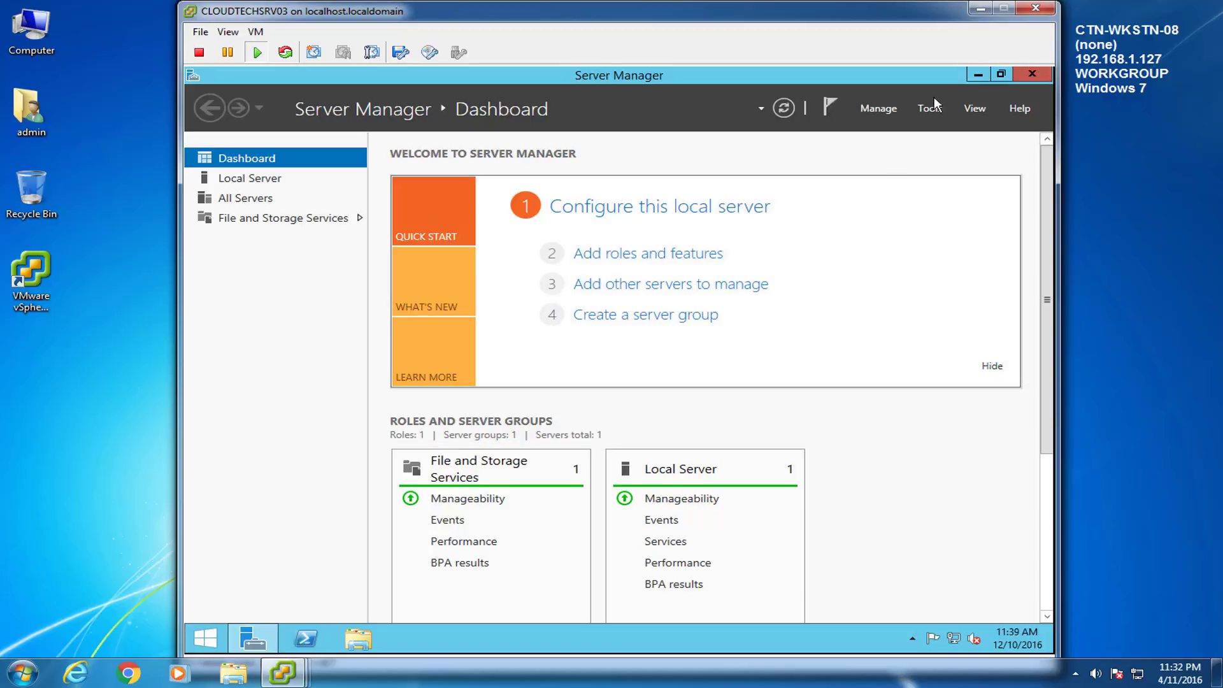
# Step: Open the TCP/IPv4 properties of the Ethernet0 adapter from Network and Sharing Center
pyautogui.click(977, 74)
pyautogui.rightClick(954, 638)
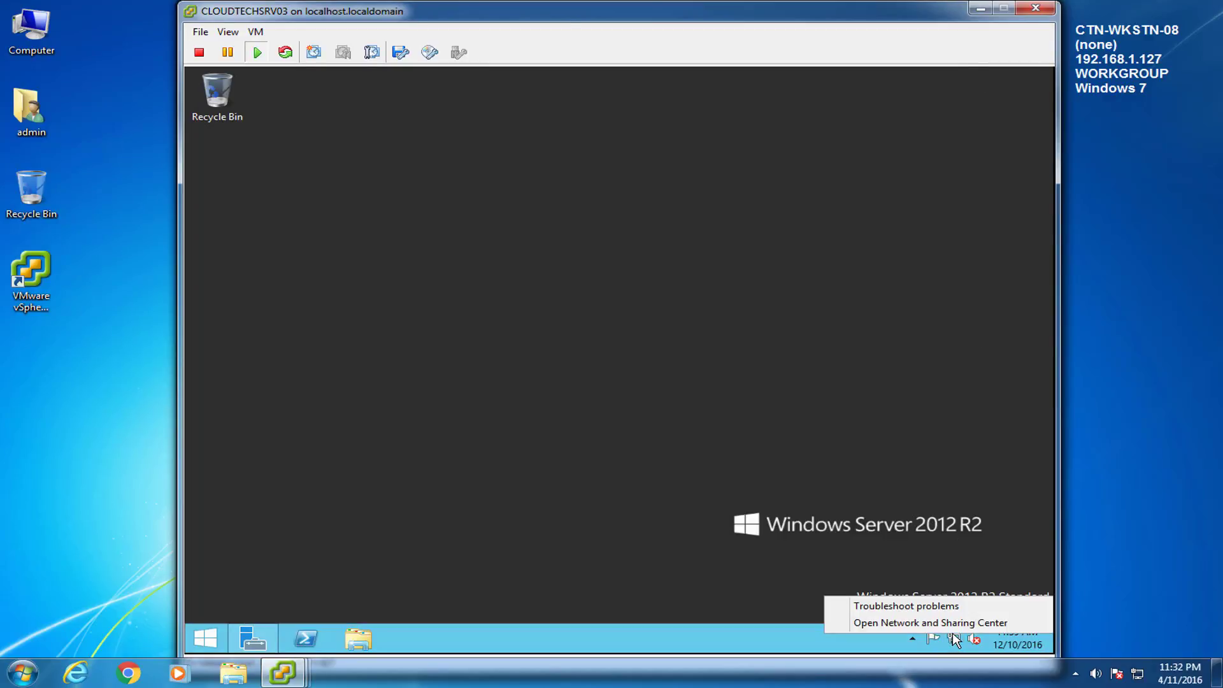
pyautogui.click(954, 624)
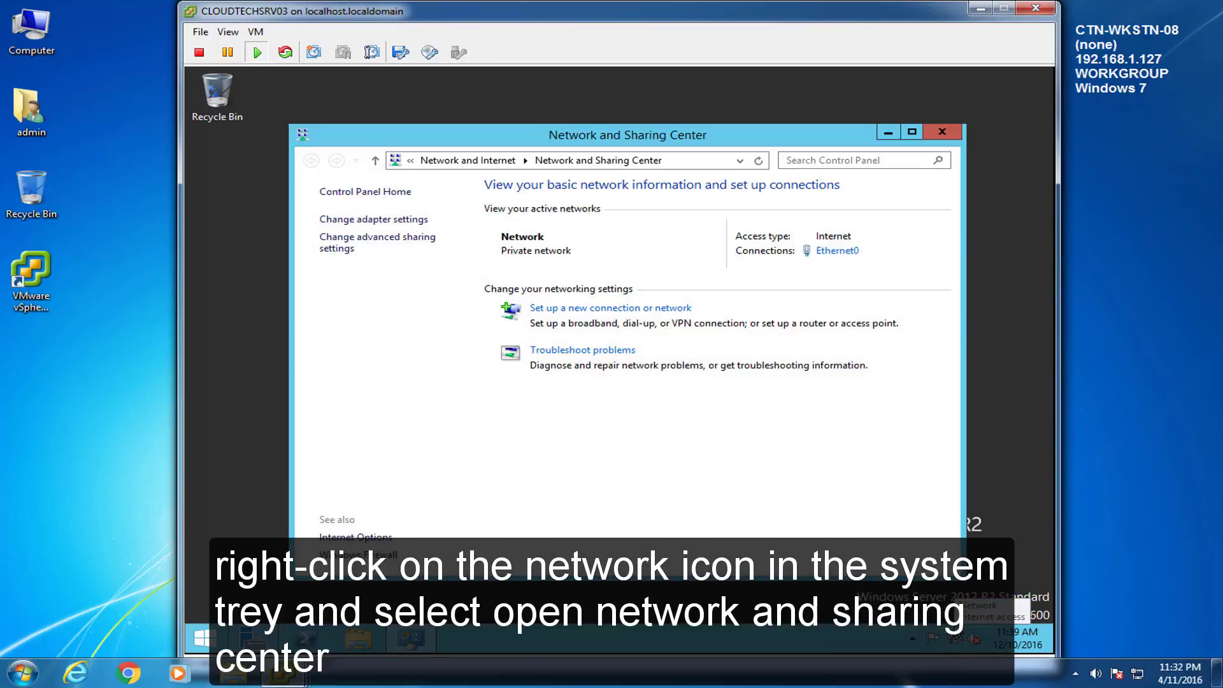
pyautogui.click(835, 251)
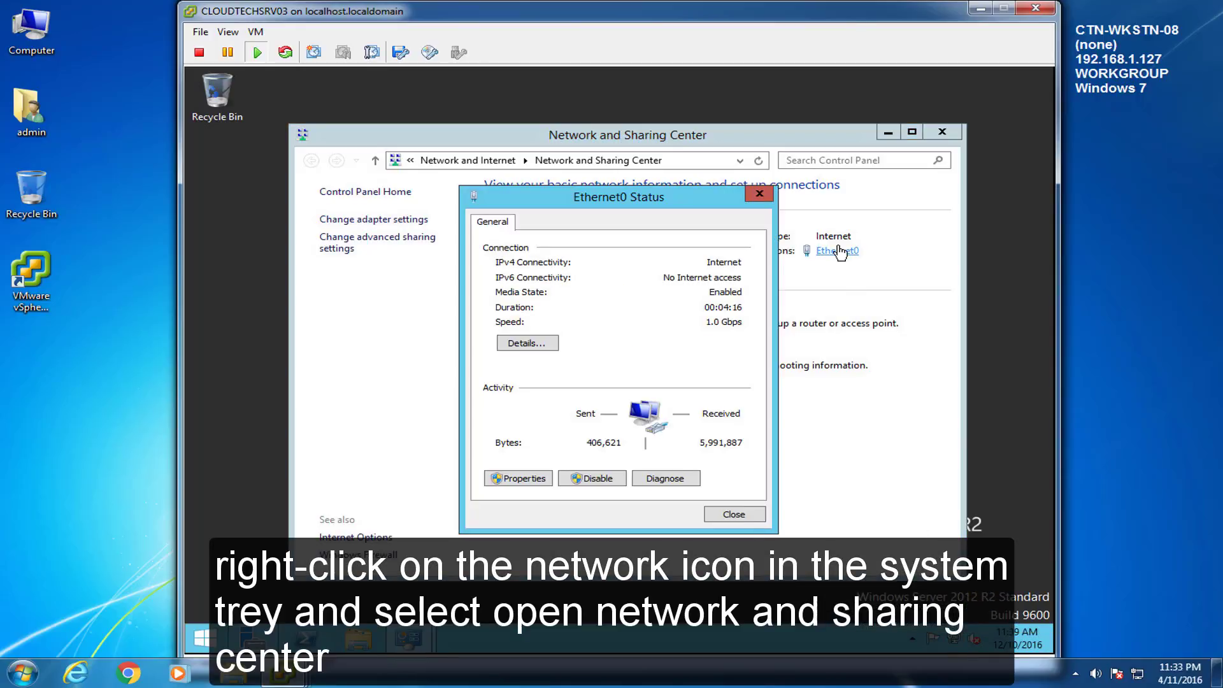
pyautogui.click(517, 479)
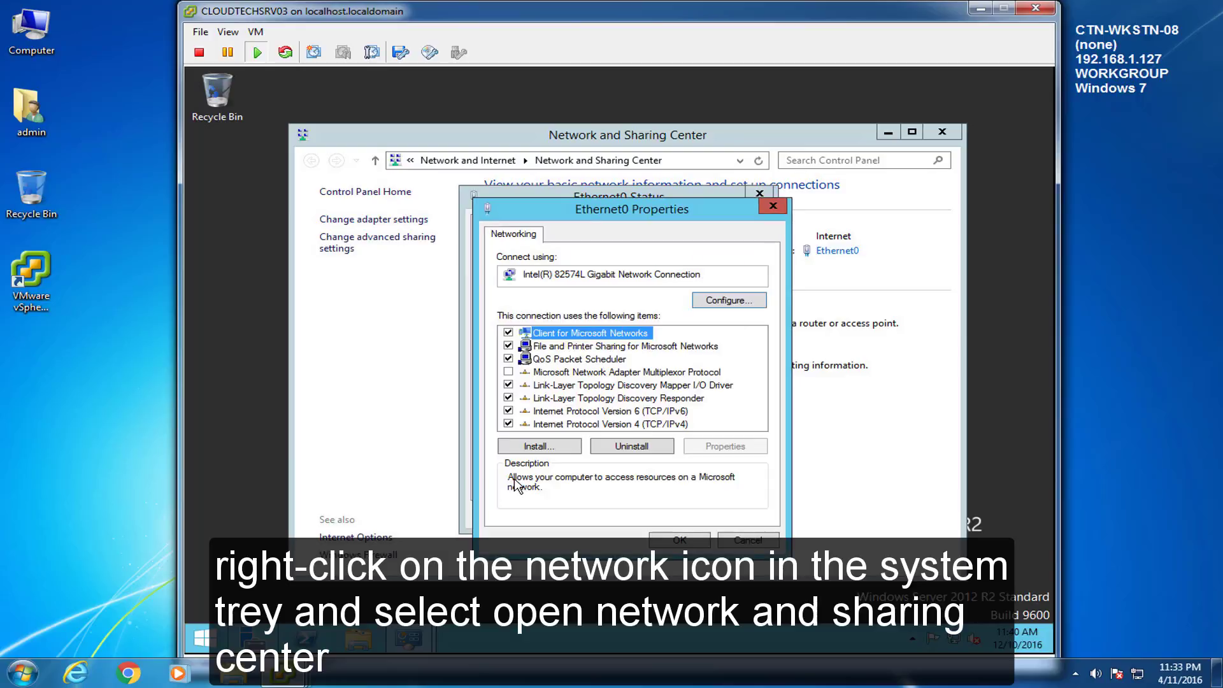
pyautogui.click(568, 423)
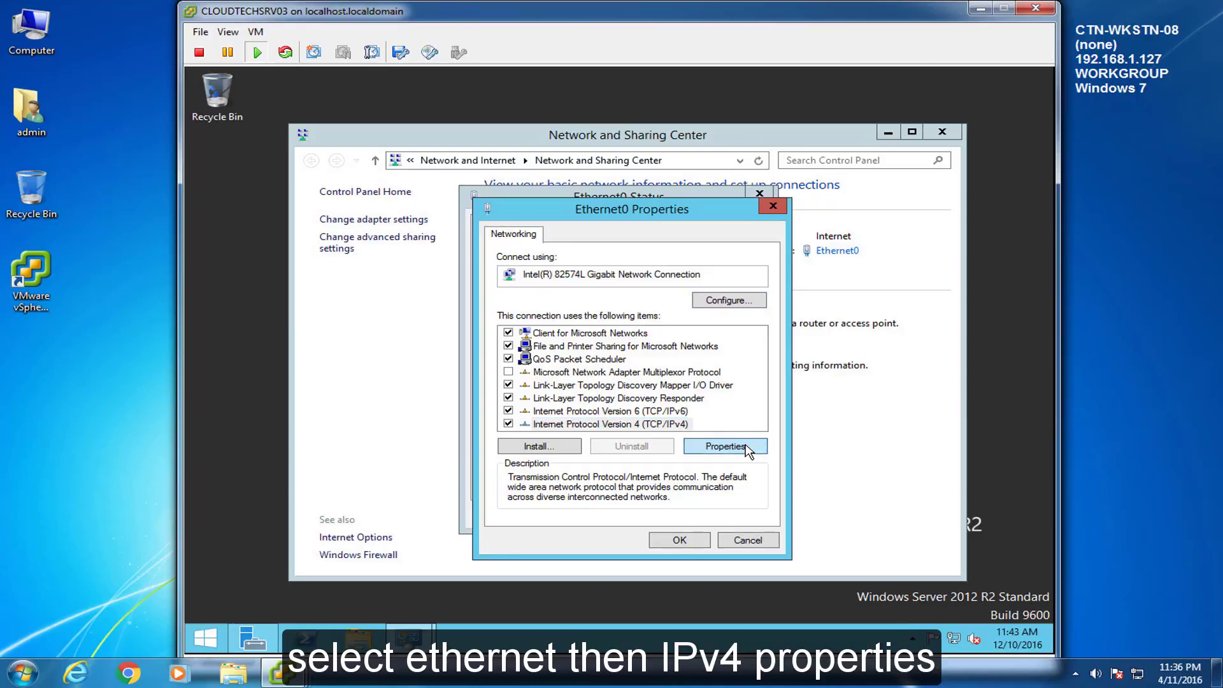
pyautogui.click(745, 447)
pyautogui.moveTo(632, 275); pyautogui.dragTo(606, 235)
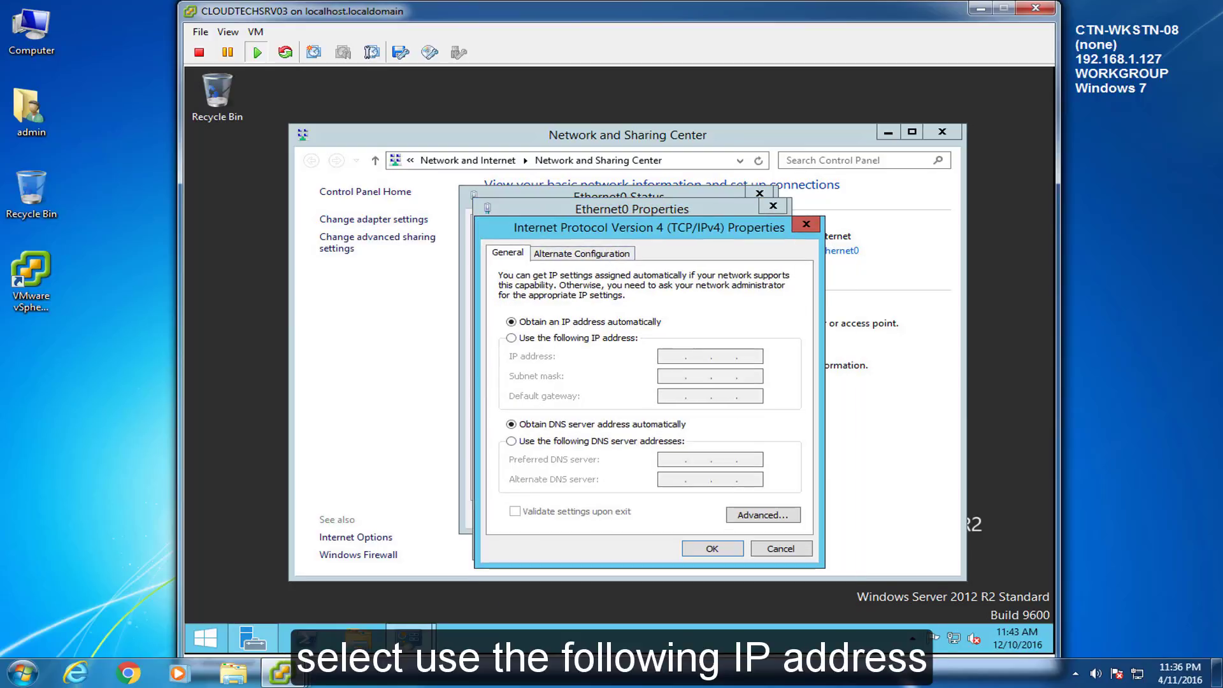
# Step: Assign static IP 192.168.1.130, gateway 192.168.1.1 and DNS 192.168.1.125, then close the dialogs
pyautogui.click(512, 338)
pyautogui.click(672, 356)
pyautogui.write('192 . 168 . 1 . 130')
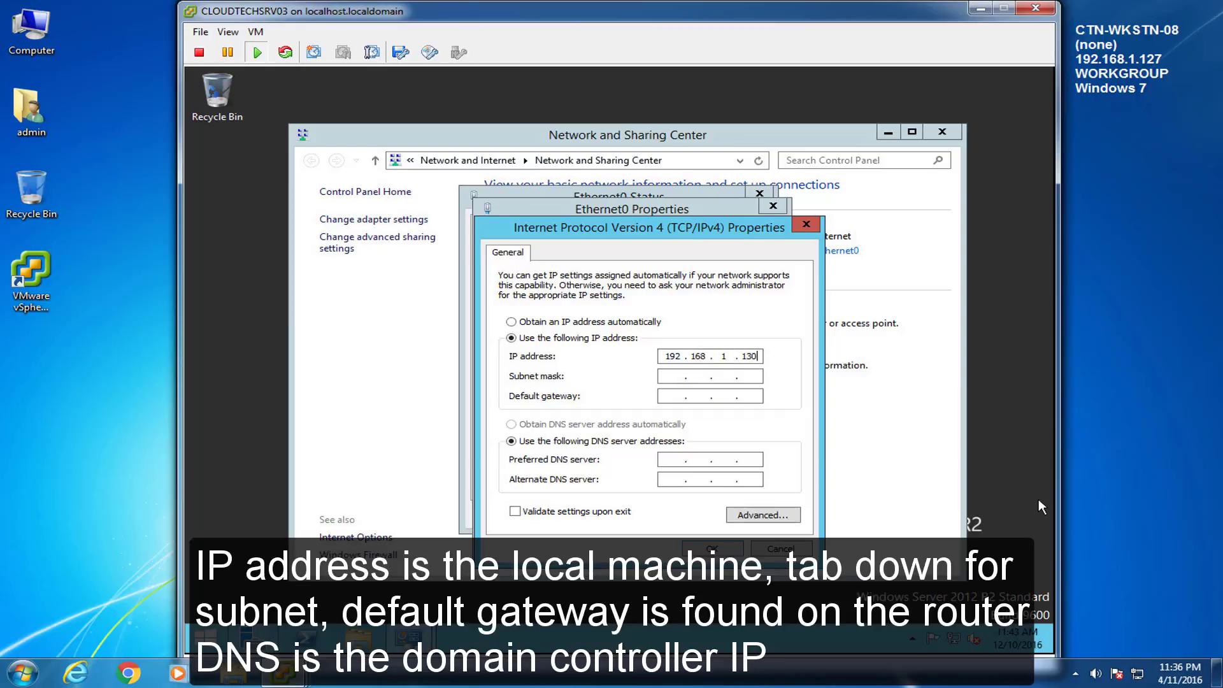
pyautogui.press('Tab')
pyautogui.press('Tab')
pyautogui.write('192 . 168 . 1 . 1')
pyautogui.press('Tab')
pyautogui.press('Tab')
pyautogui.write('192 . 16')
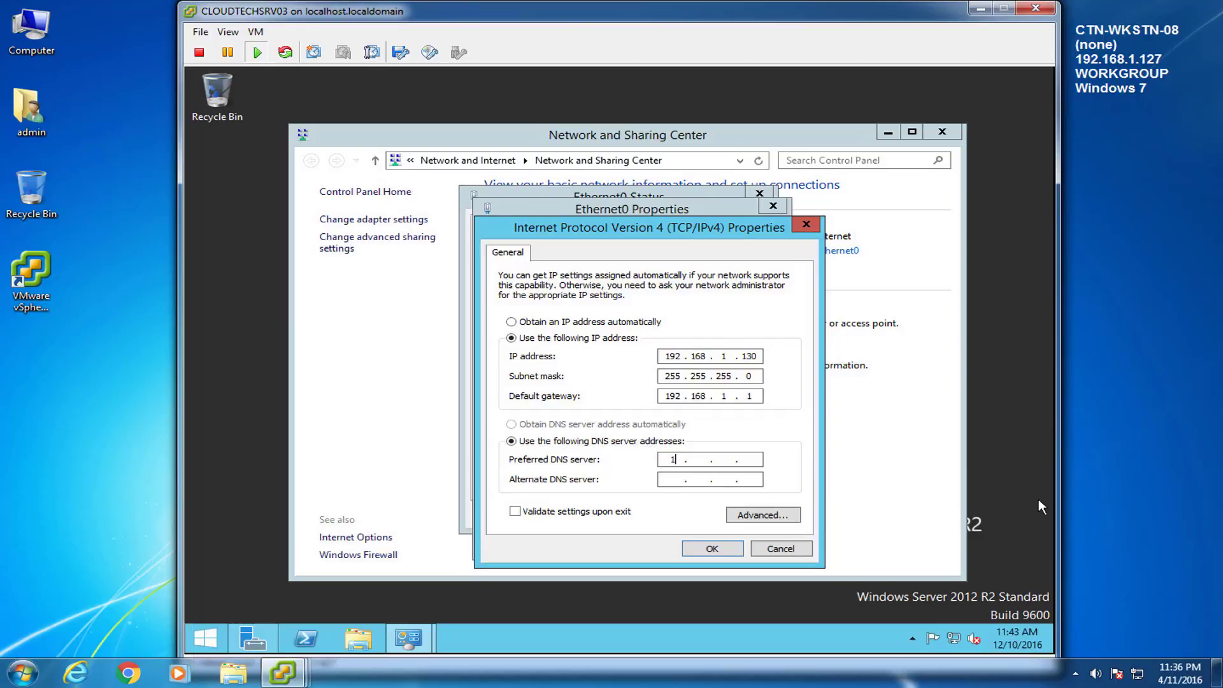
pyautogui.write('8 . 1 . 125')
pyautogui.click(705, 550)
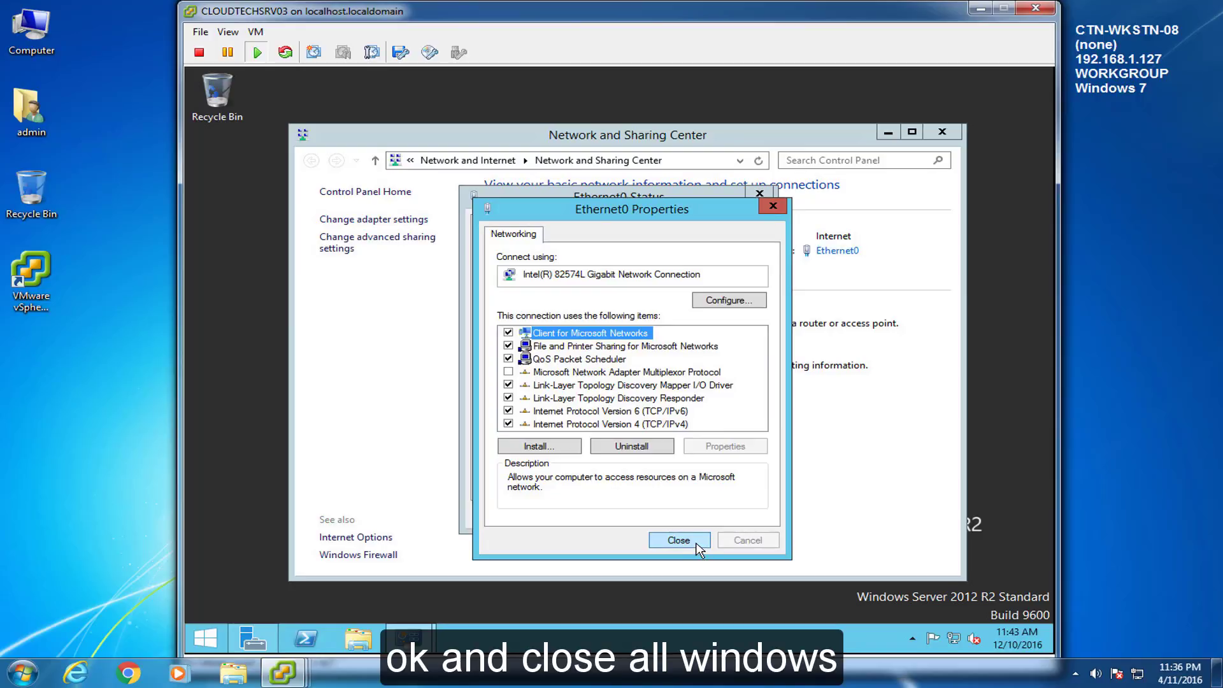
pyautogui.click(678, 540)
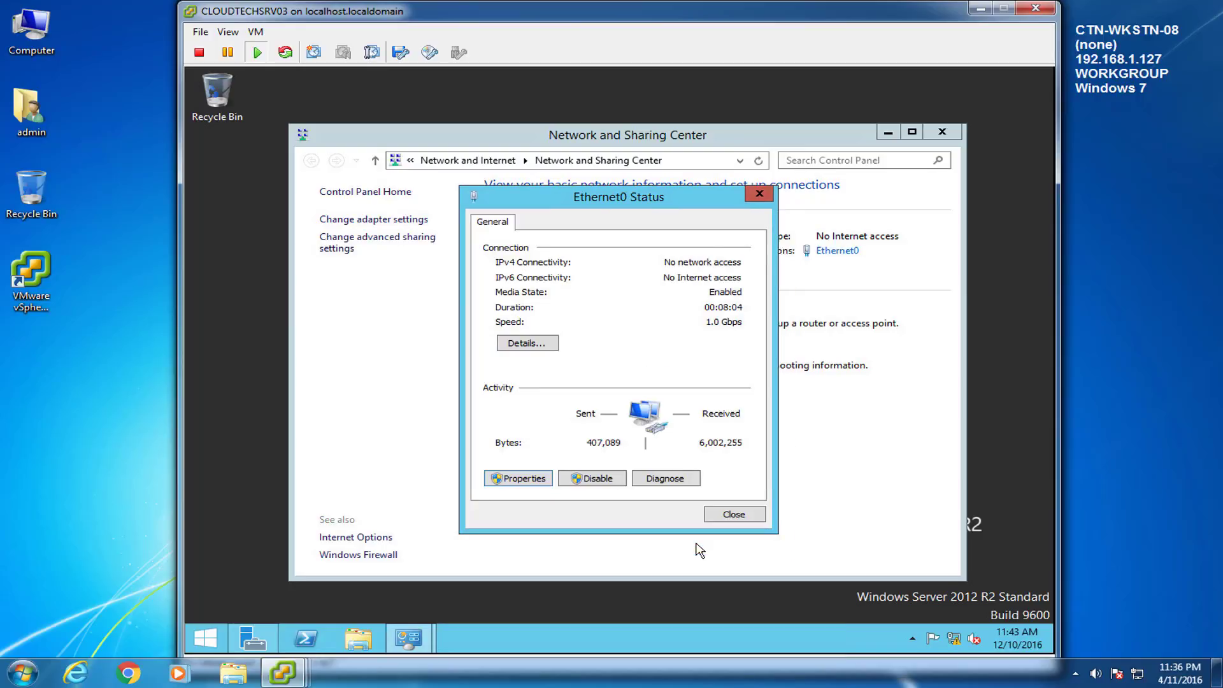
pyautogui.click(724, 516)
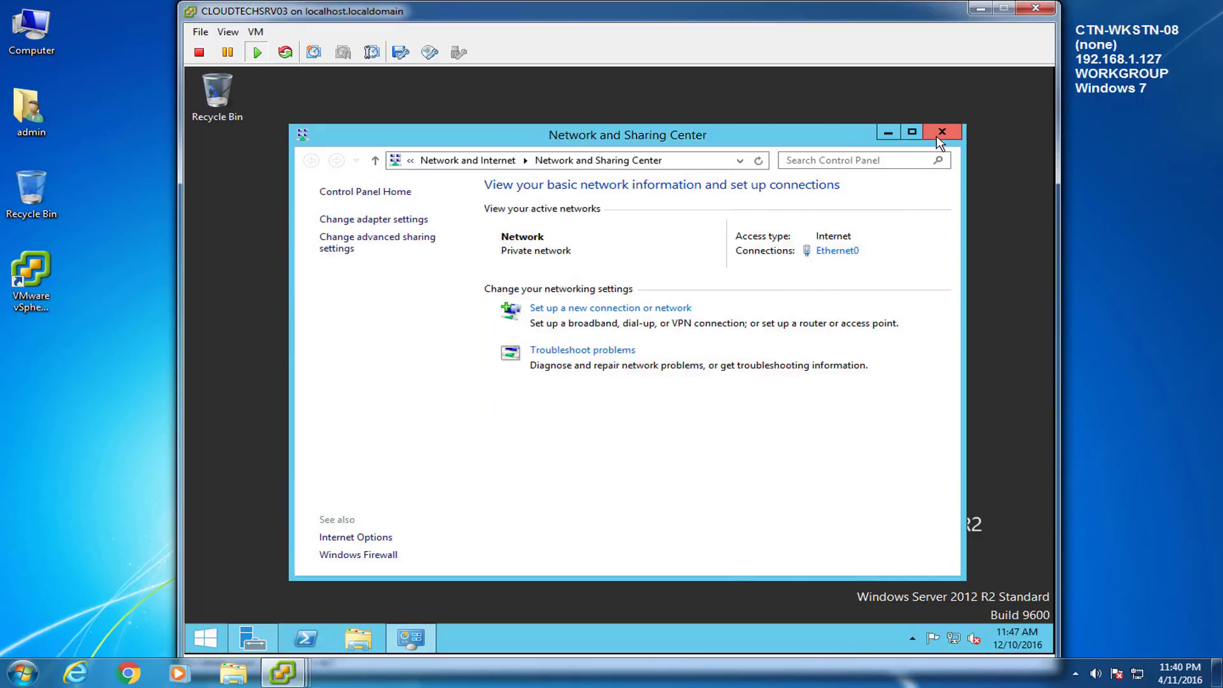
# Step: Set the computer description to 'SQL Server 2014' in System Properties
pyautogui.click(936, 134)
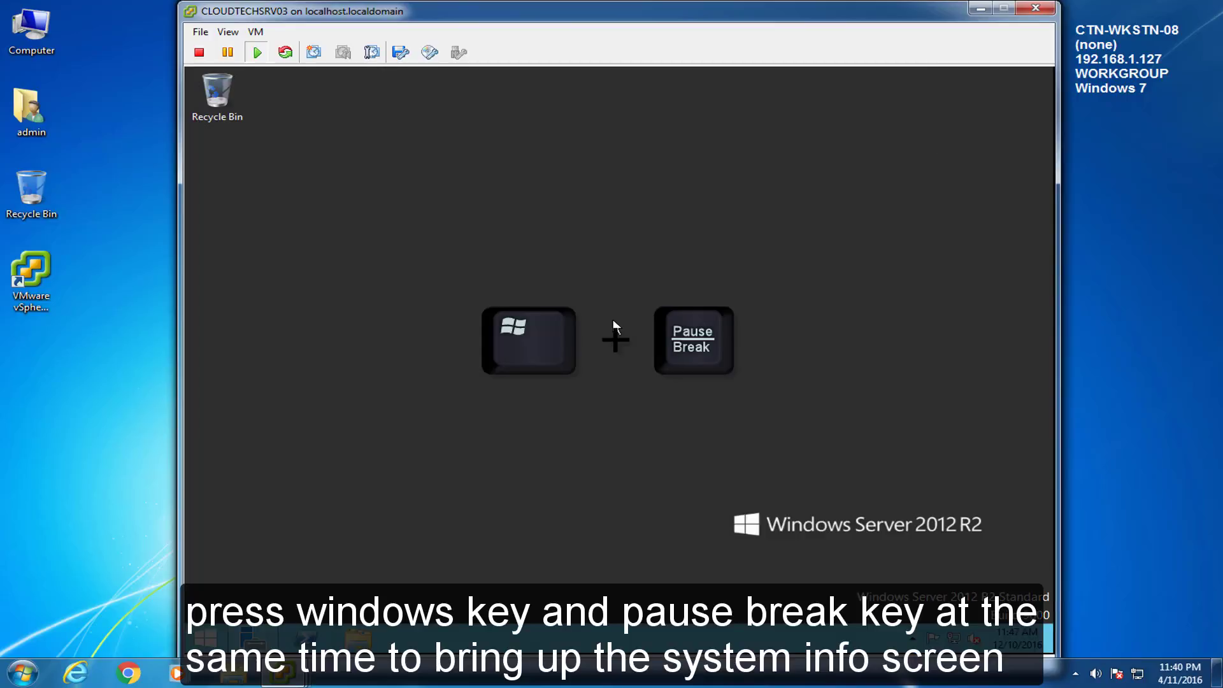
pyautogui.press('super+Pause')
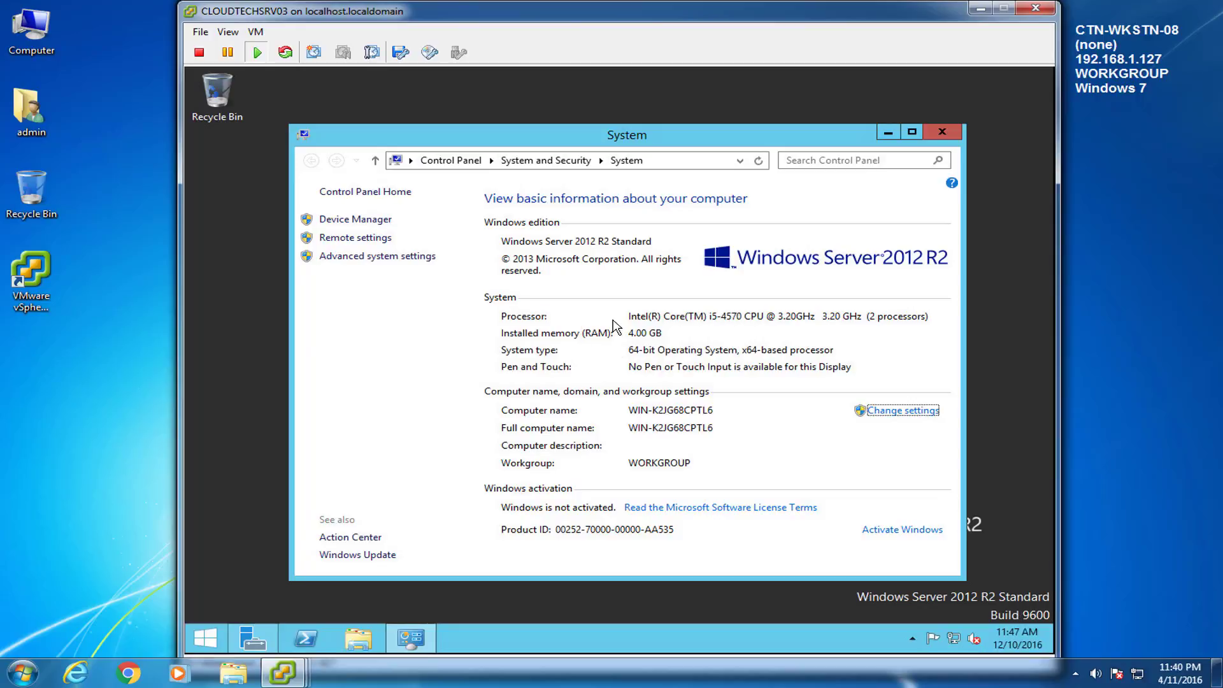
pyautogui.click(915, 410)
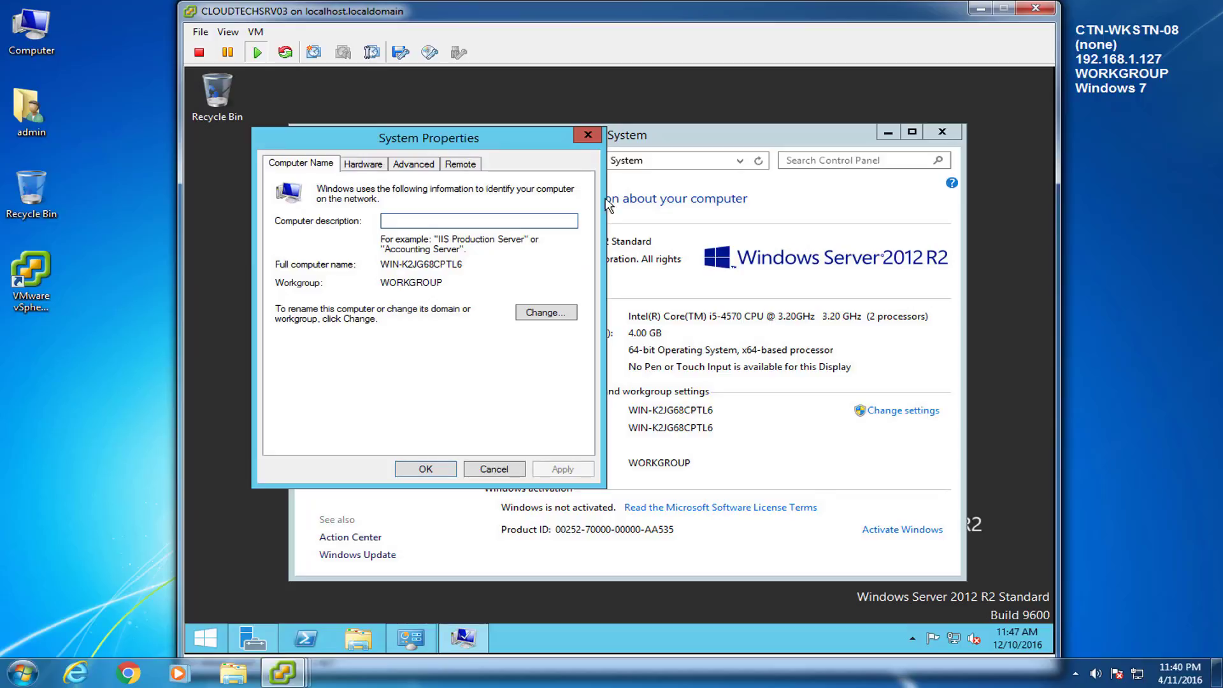
pyautogui.moveTo(533, 136); pyautogui.dragTo(727, 152)
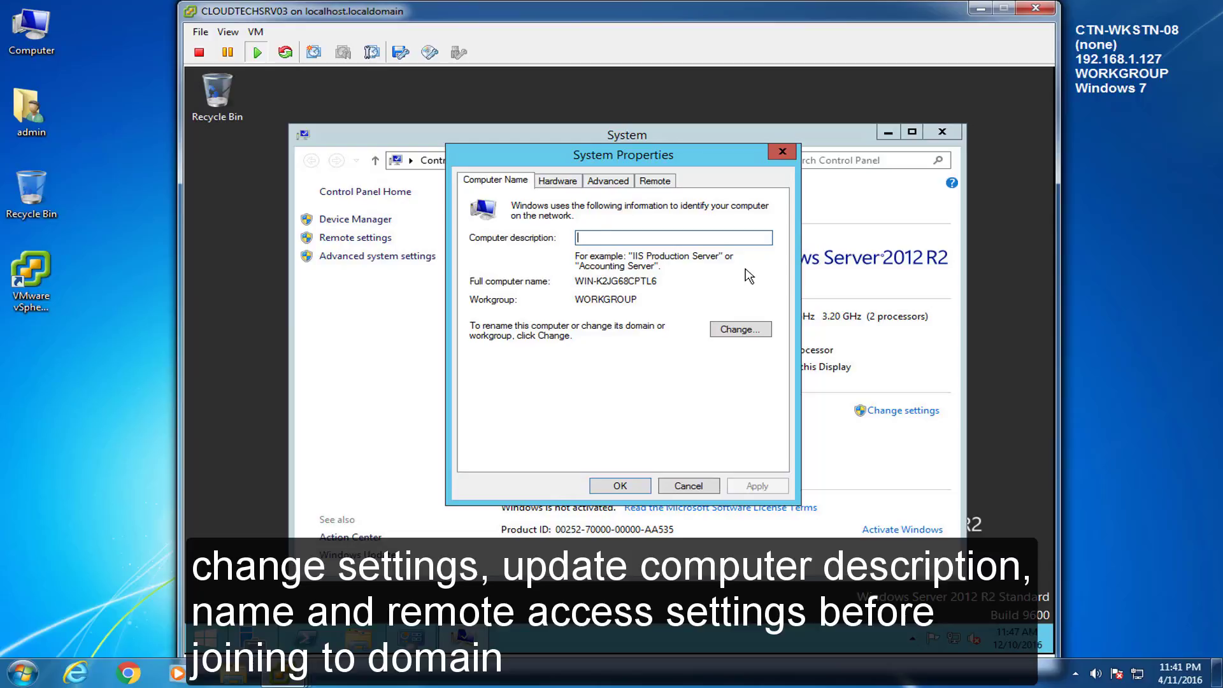
pyautogui.write('SQL Server 2014')
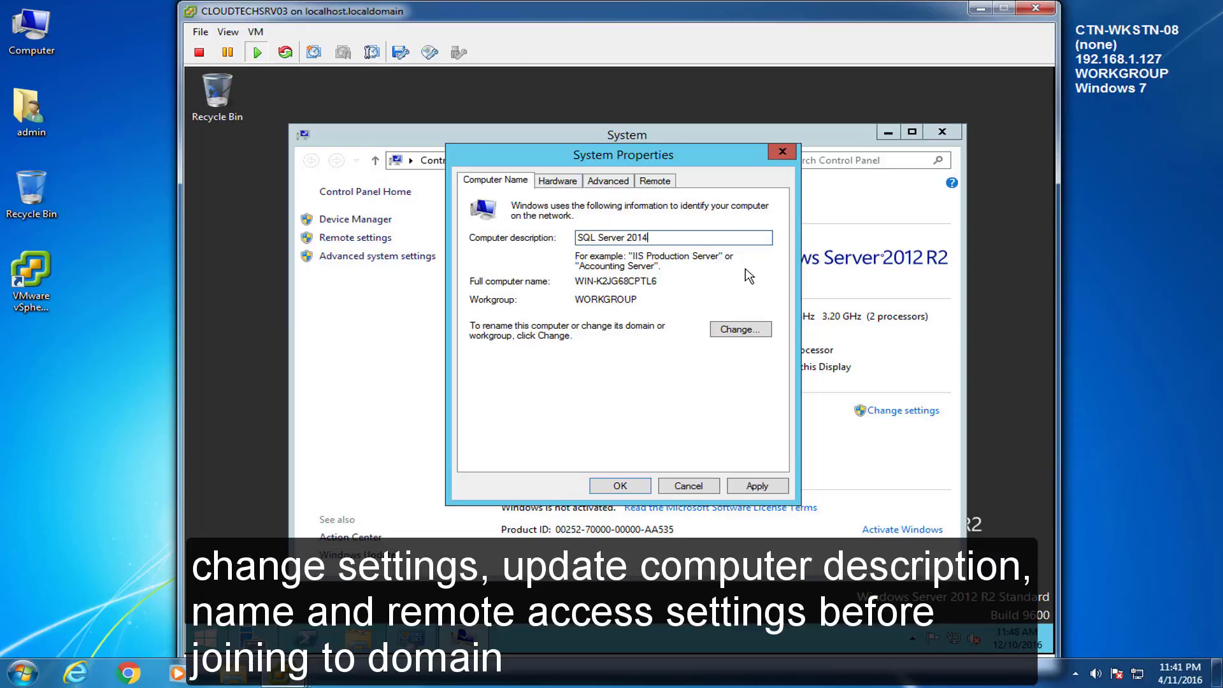
# Step: Rename the computer to CLOUDTECHSRV03 and acknowledge the restart notice
pyautogui.click(755, 330)
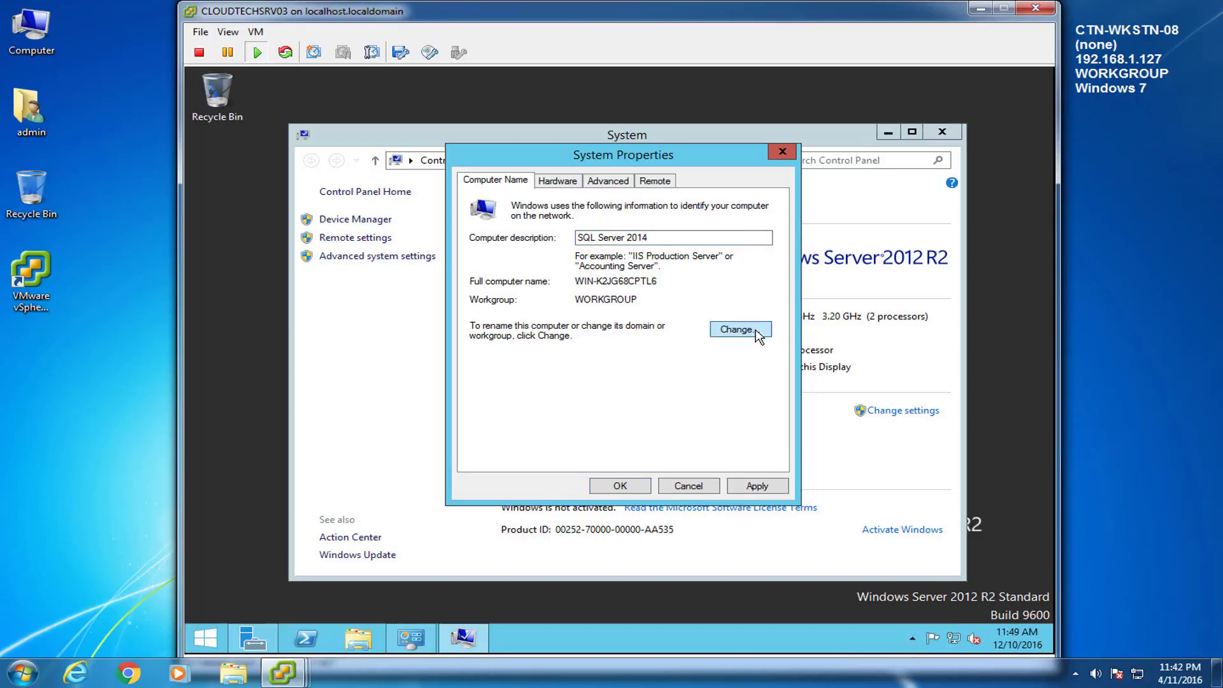
pyautogui.press('BackSpace')
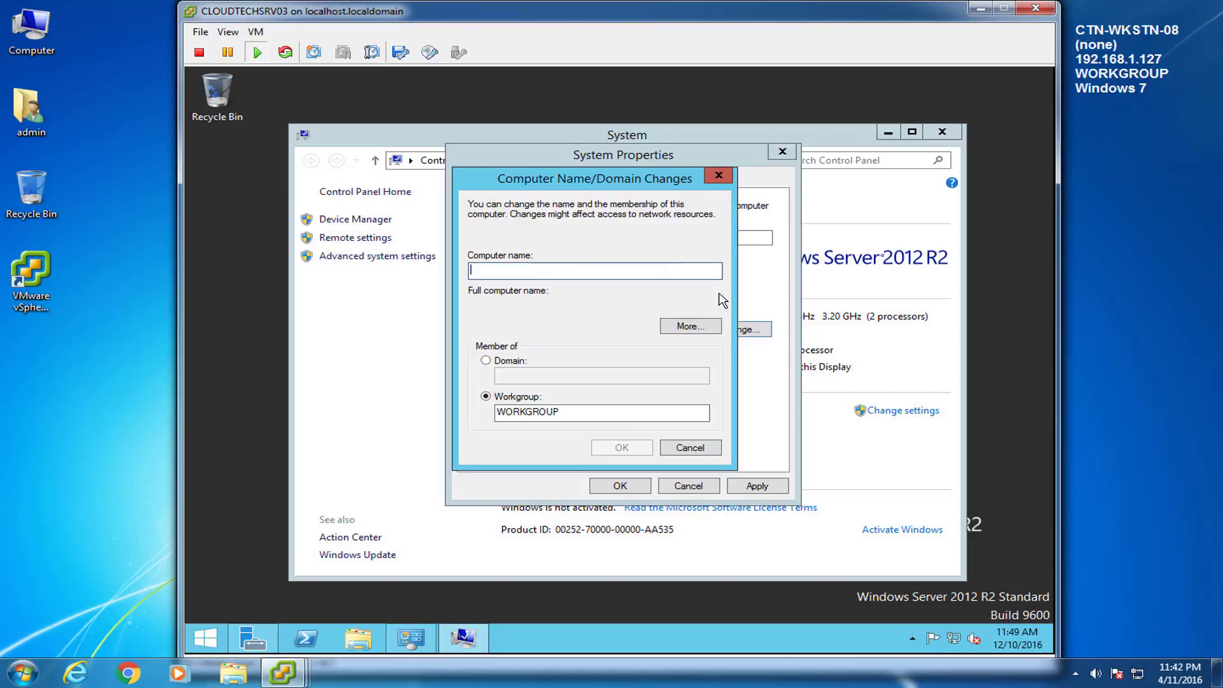
pyautogui.write('CLOUDTECHSRV03')
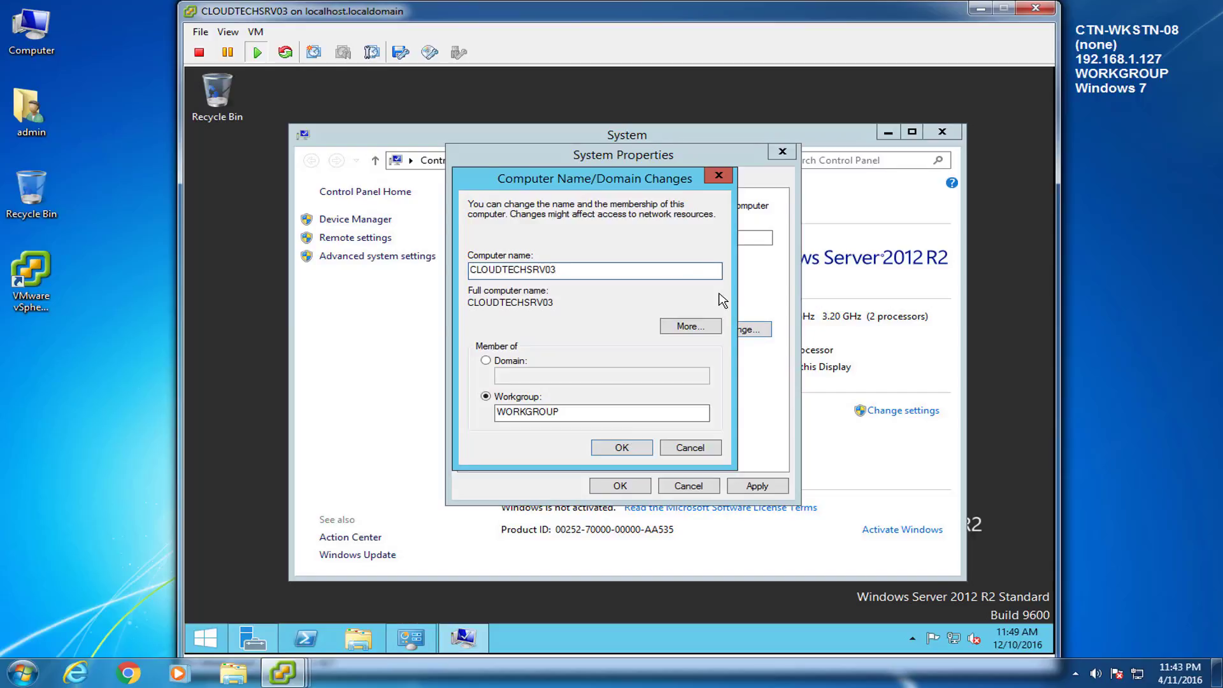
pyautogui.click(624, 447)
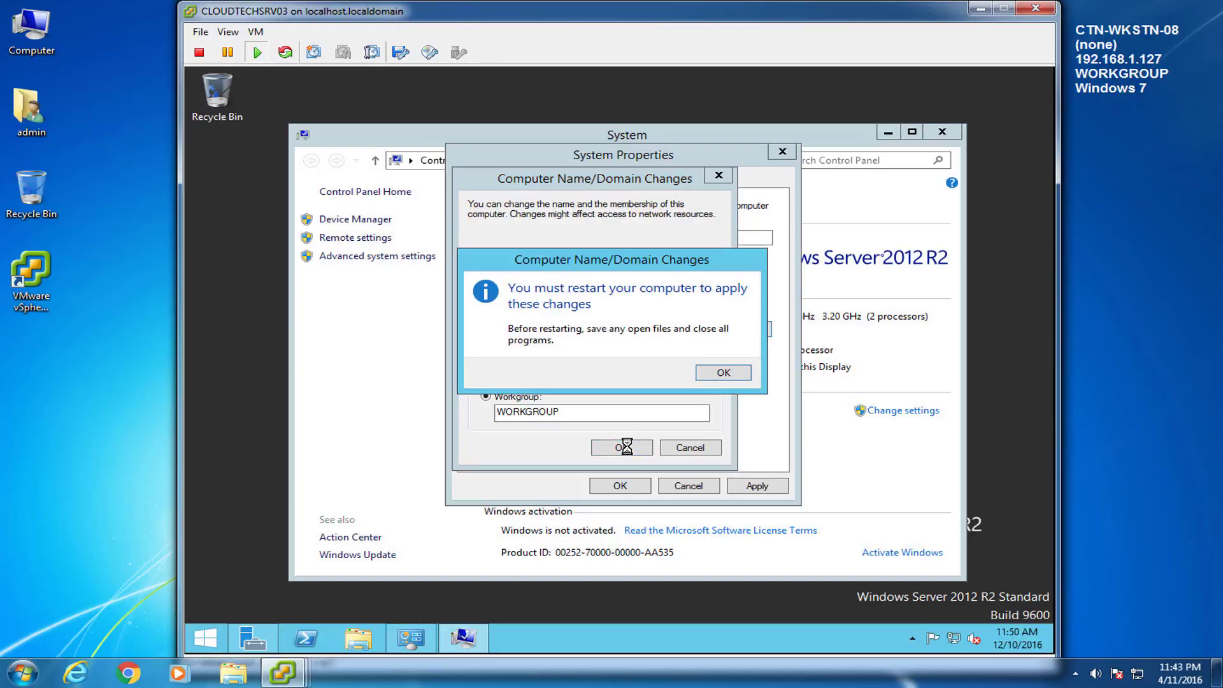
pyautogui.click(709, 380)
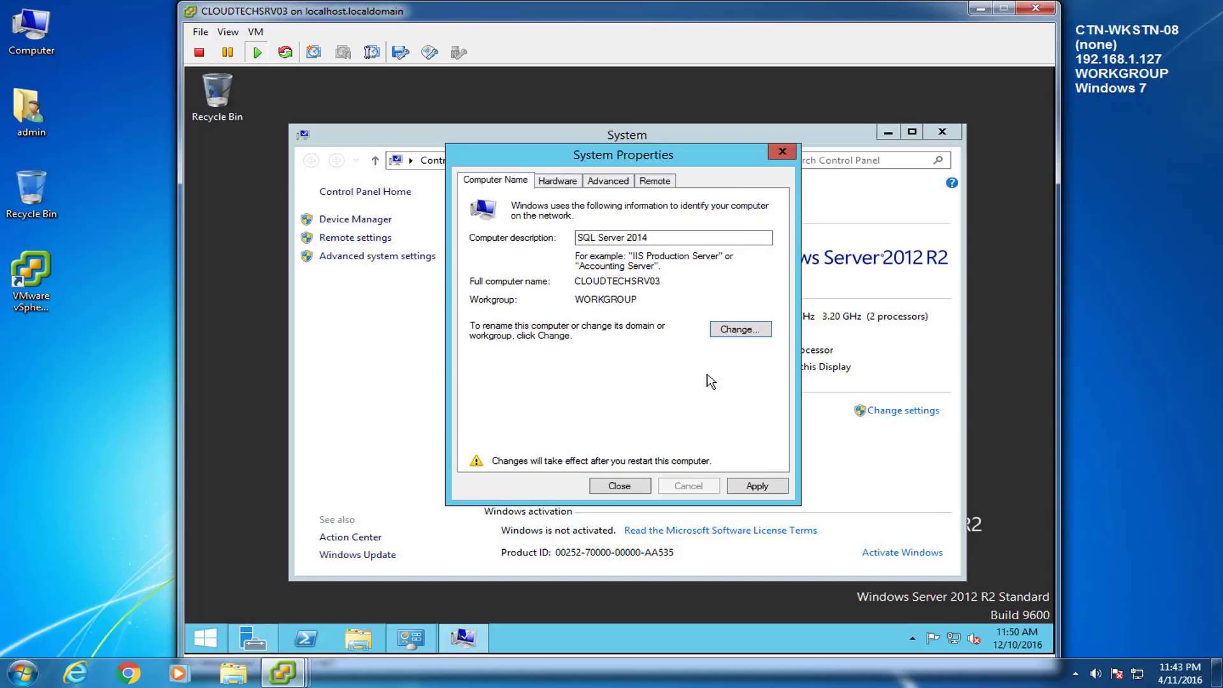
# Step: Allow Remote Desktop connections without Network Level Authentication, apply, and restart the server now
pyautogui.click(650, 181)
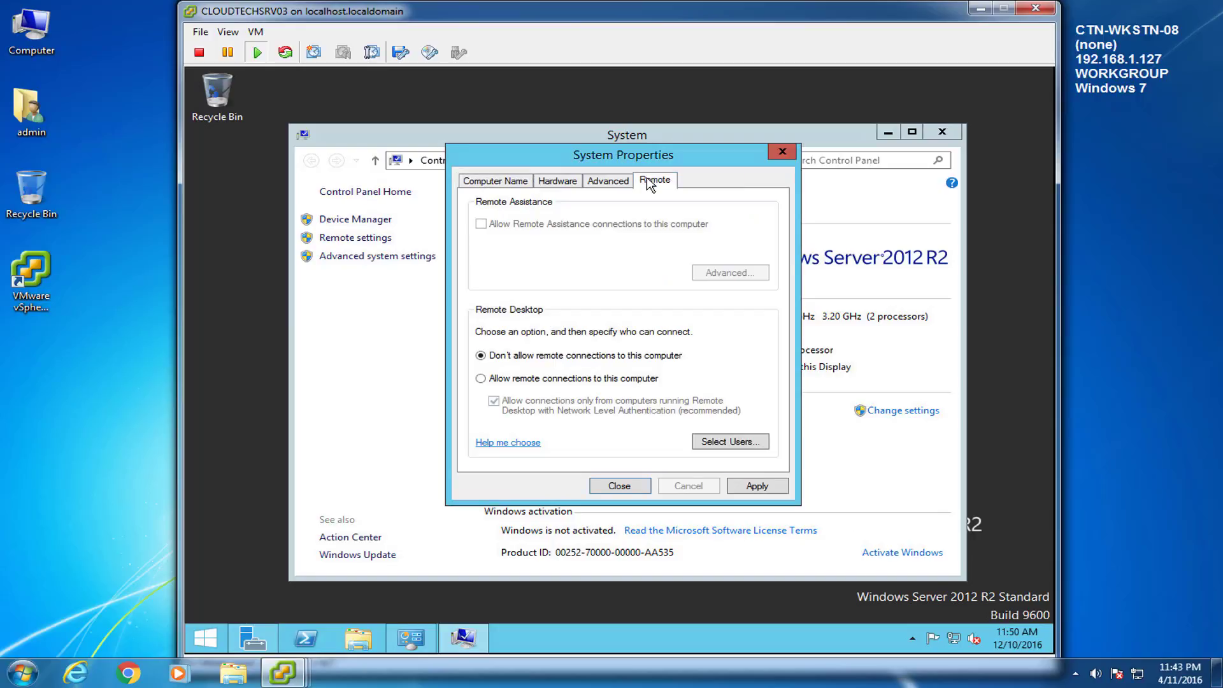
pyautogui.click(481, 380)
pyautogui.click(628, 324)
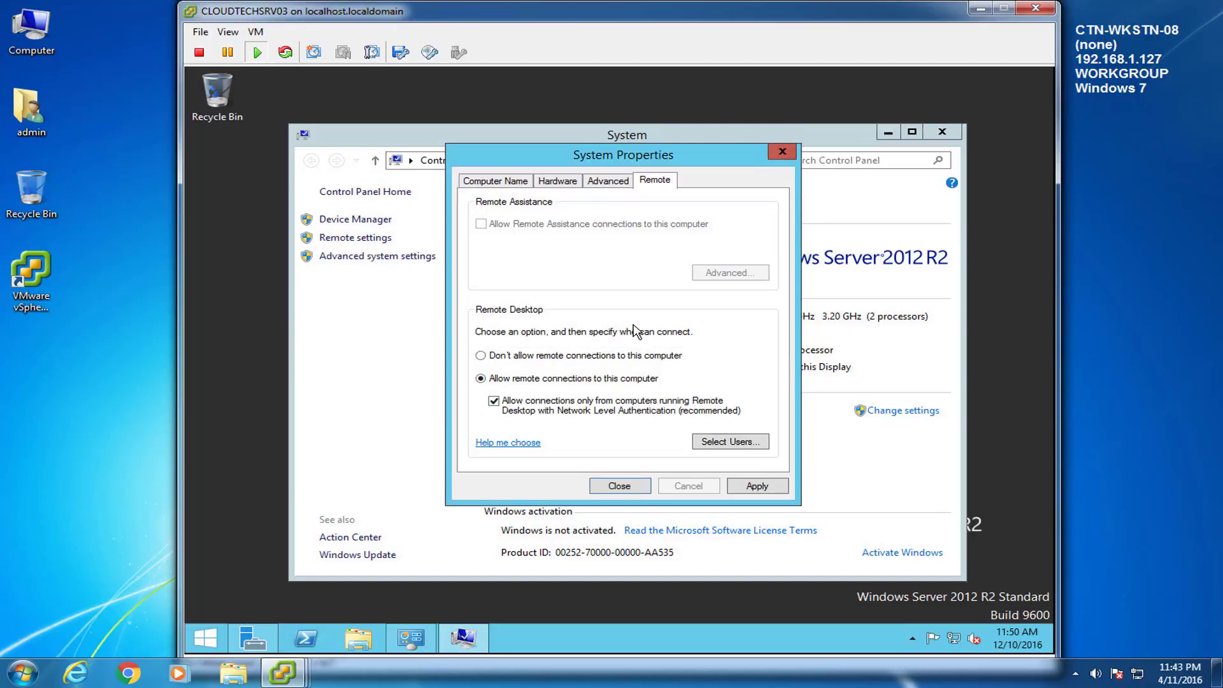
pyautogui.click(499, 400)
pyautogui.click(749, 489)
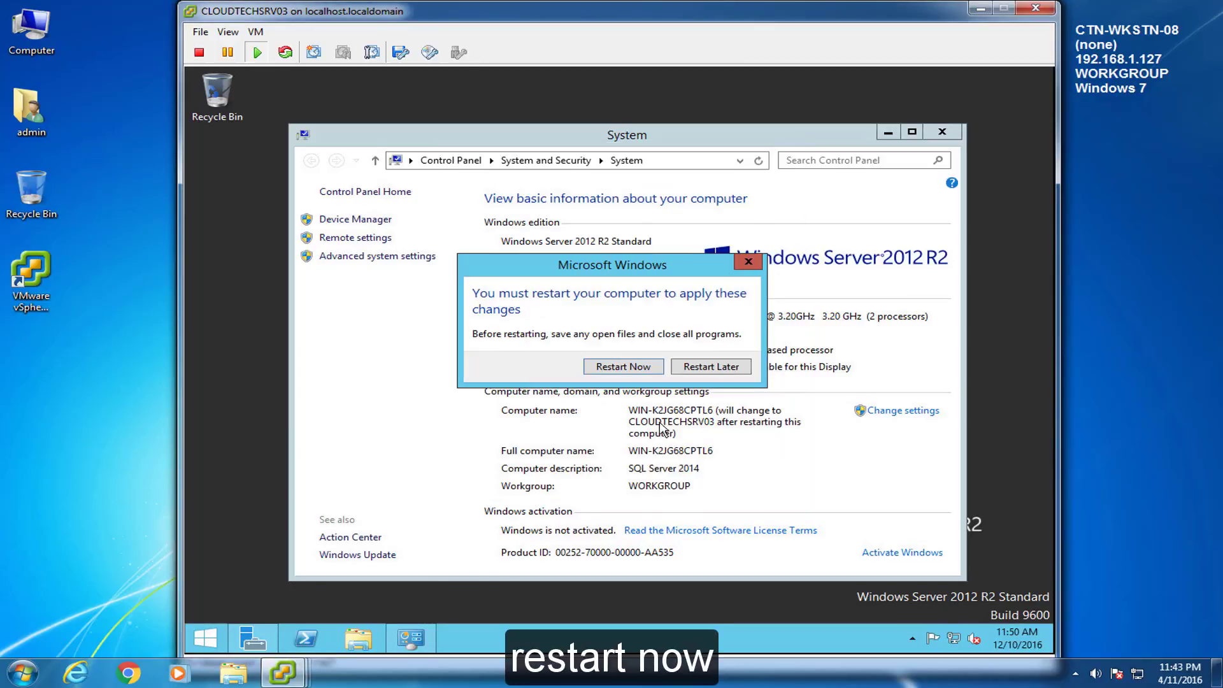
pyautogui.click(624, 367)
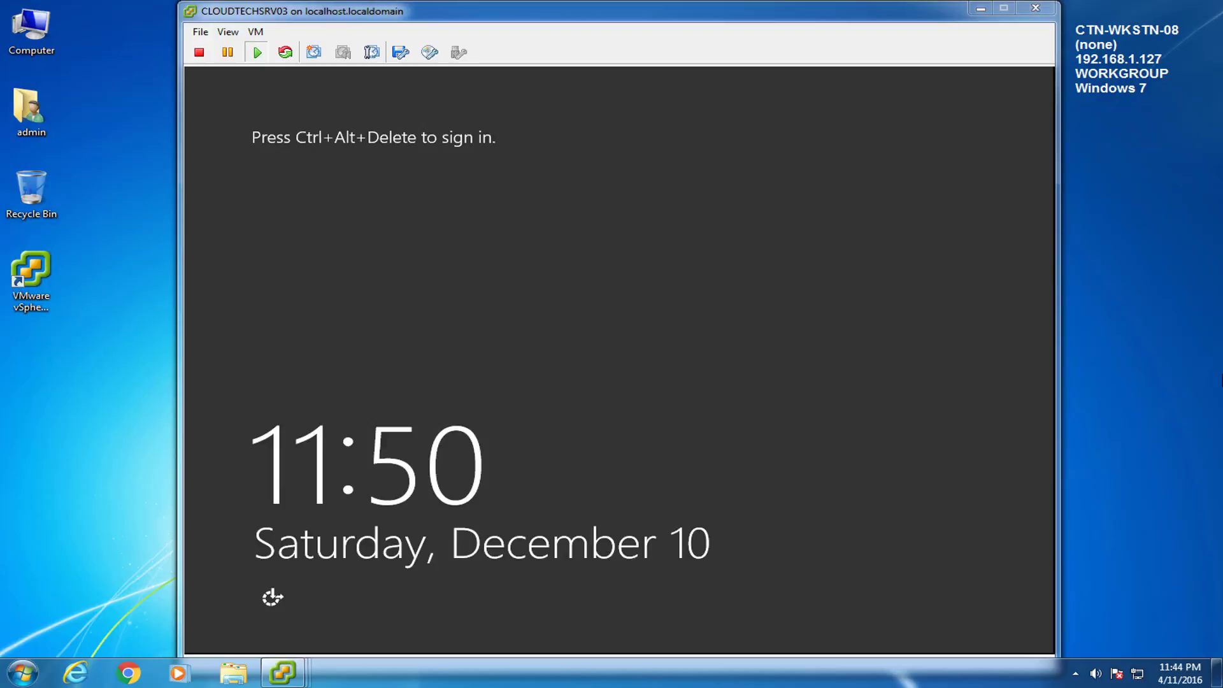
# Step: Send Ctrl+Alt+Del to the restarted VM through VM > Guest to reach the sign-in prompt
pyautogui.click(256, 31)
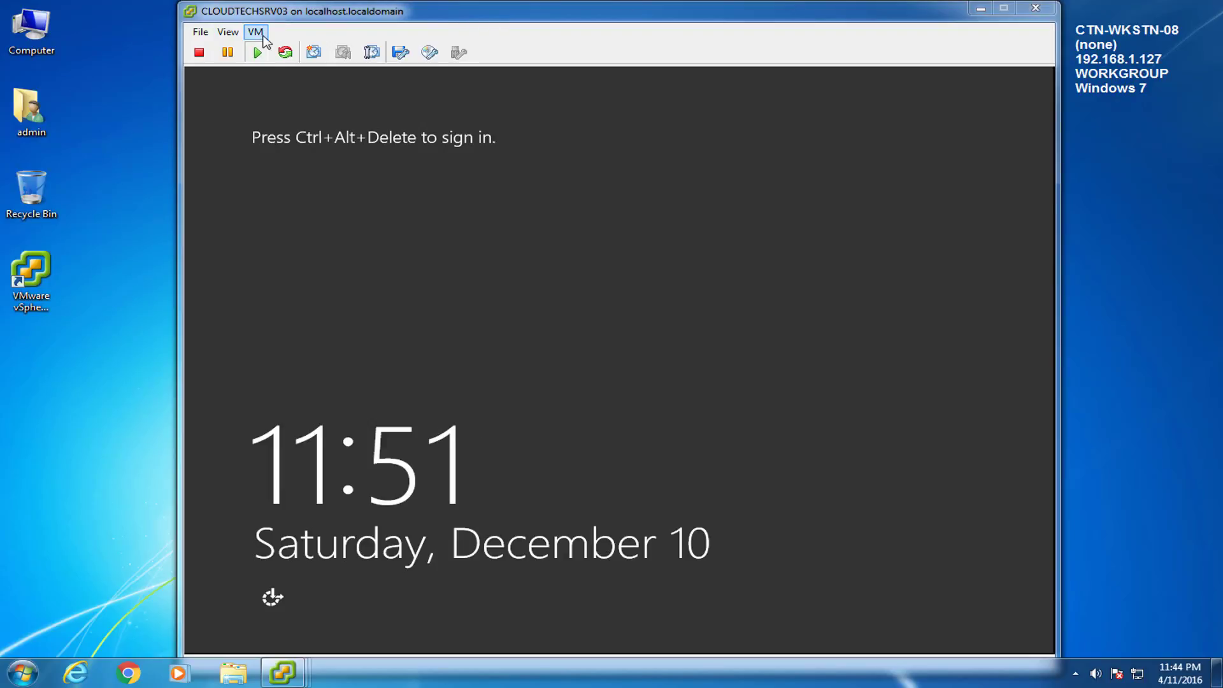
pyautogui.moveTo(293, 64)
pyautogui.click(575, 81)
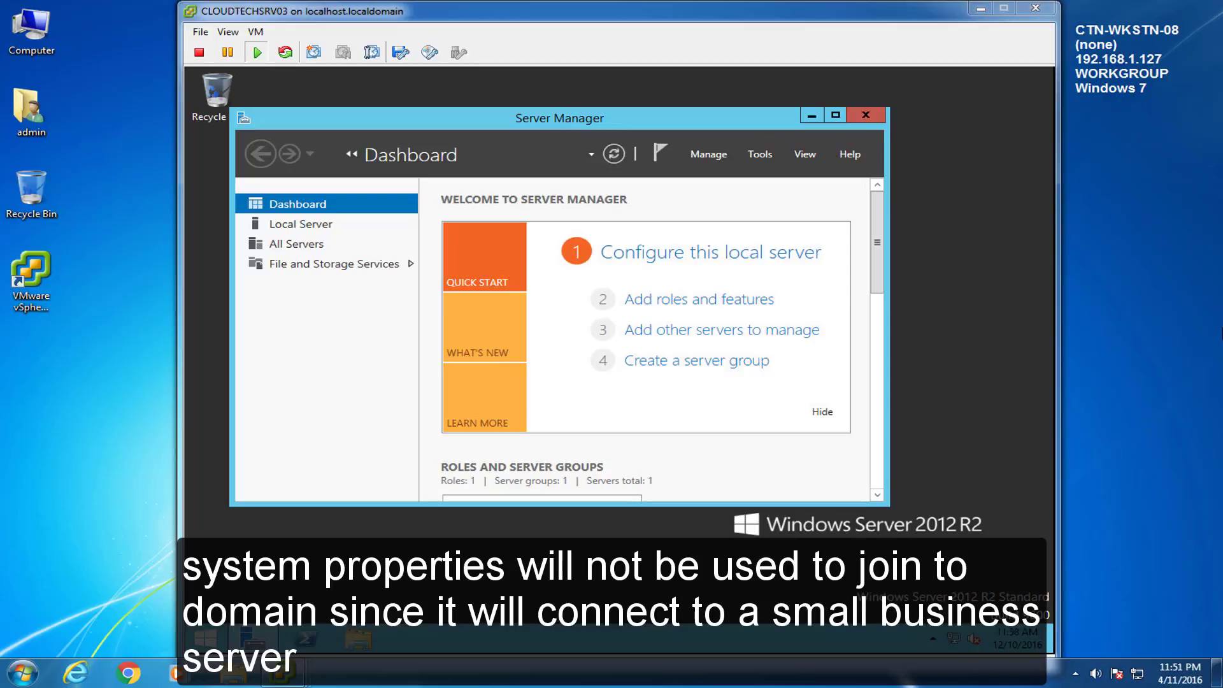
pyautogui.click(866, 117)
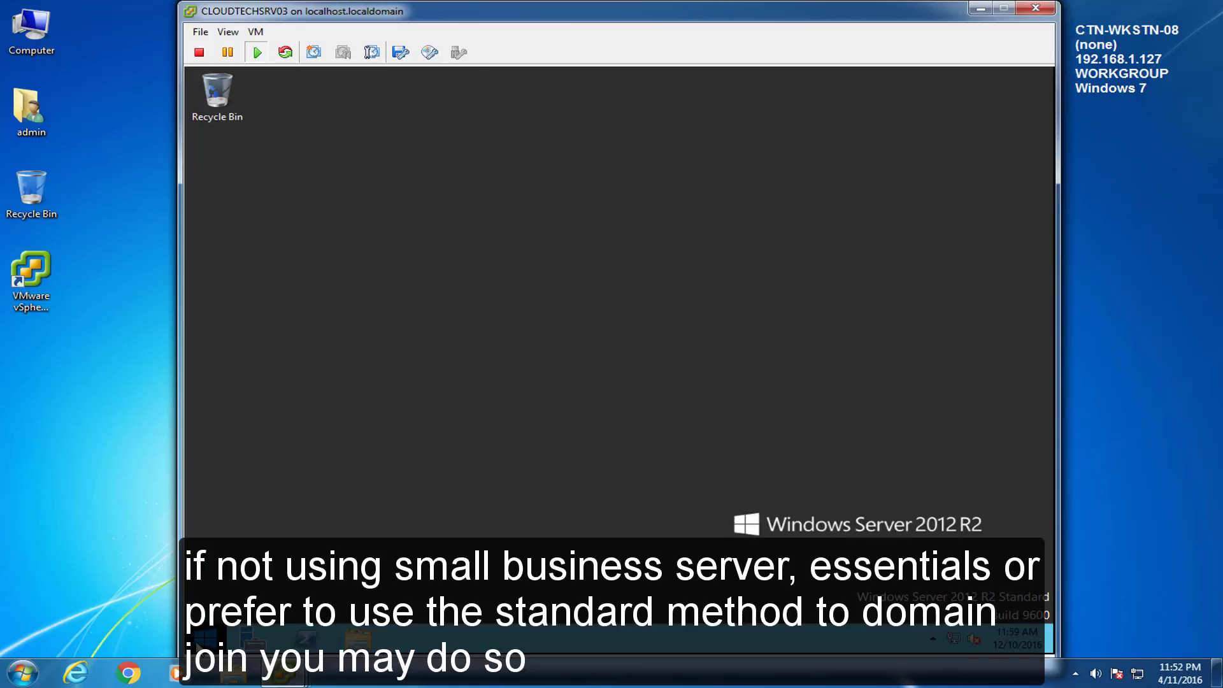
pyautogui.click(205, 637)
pyautogui.click(458, 442)
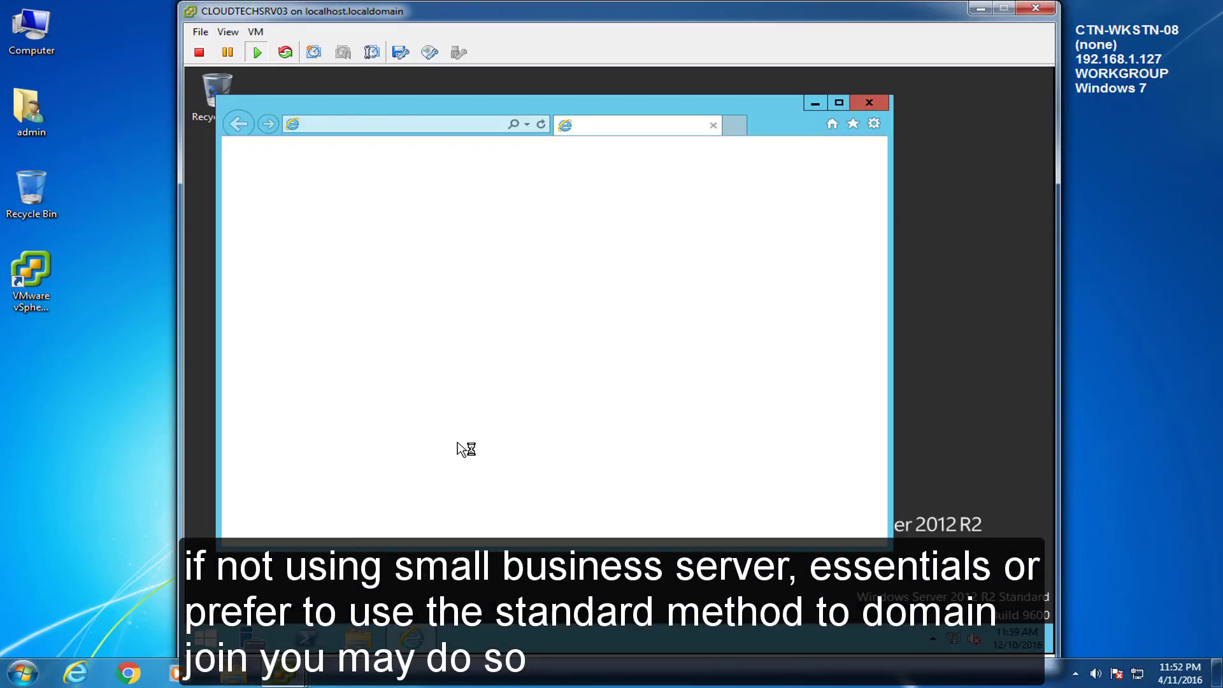
pyautogui.click(838, 104)
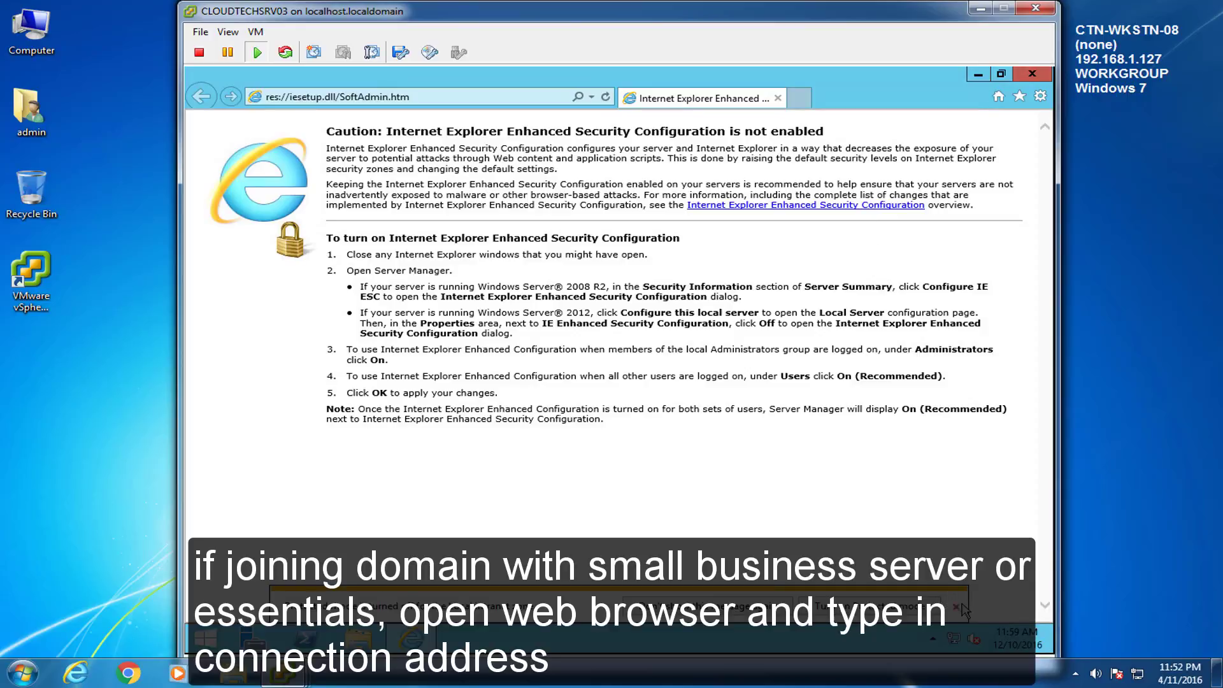
pyautogui.click(960, 603)
pyautogui.write('http://')
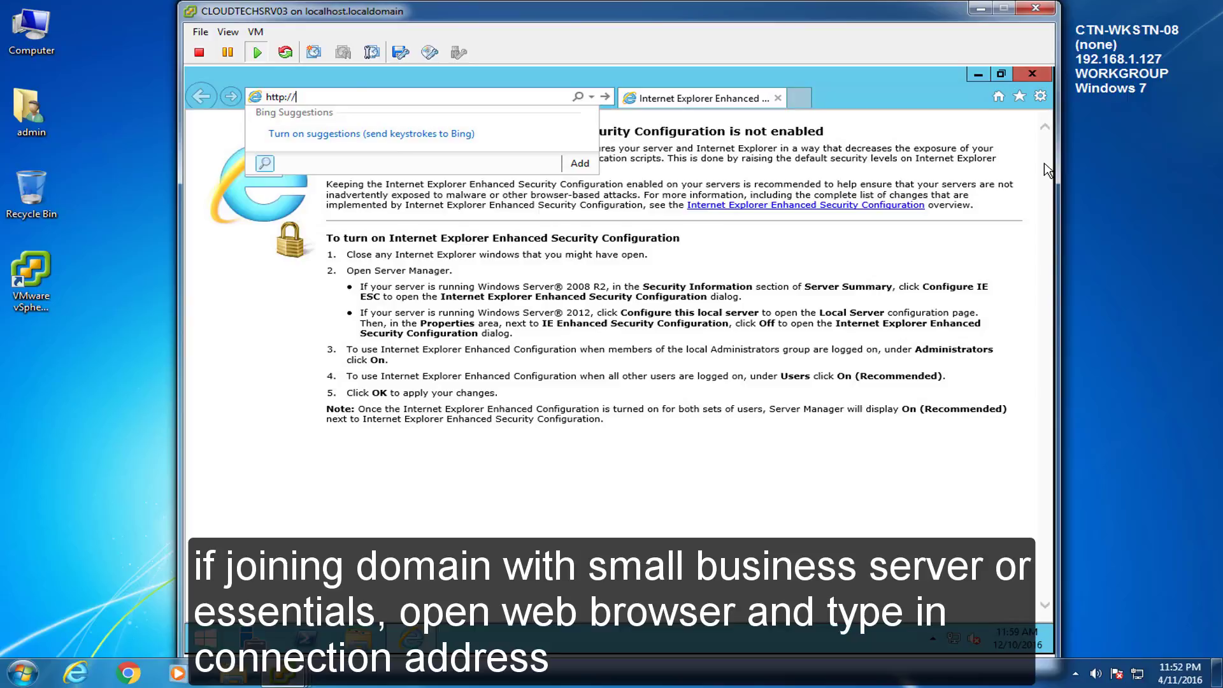
pyautogui.write('cloudtechsrv01/connect/')
pyautogui.press('Return')
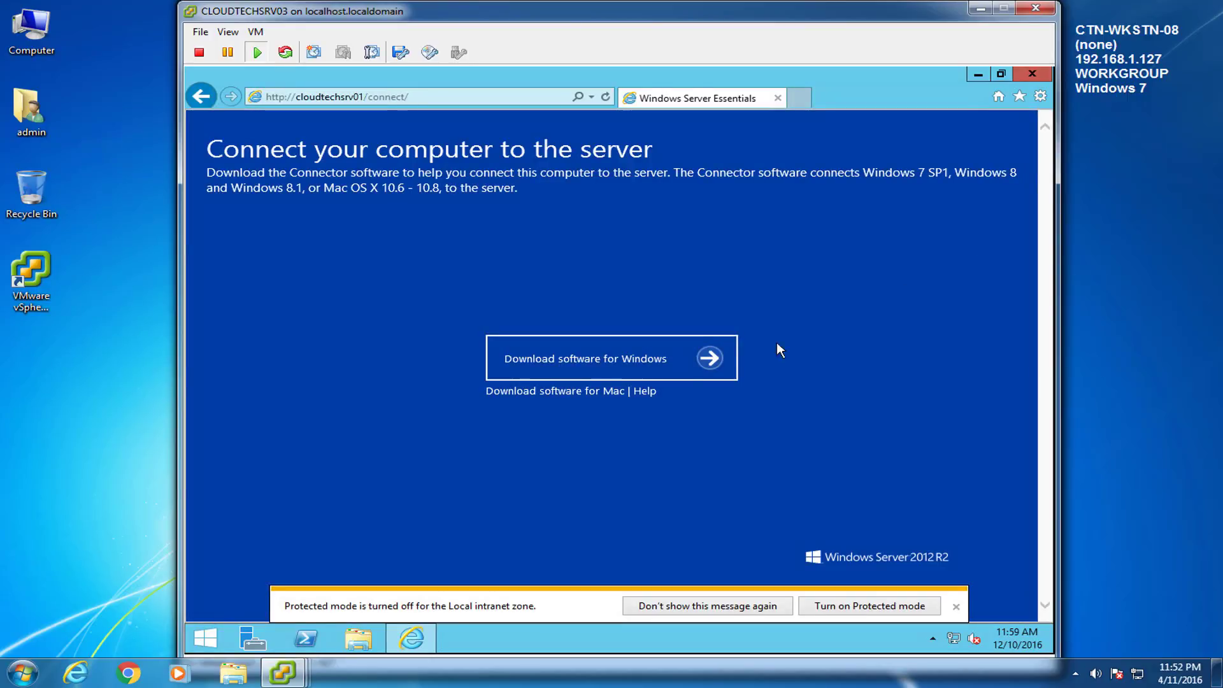
# Step: Download the connector software for Windows, save it, and run it
pyautogui.click(597, 366)
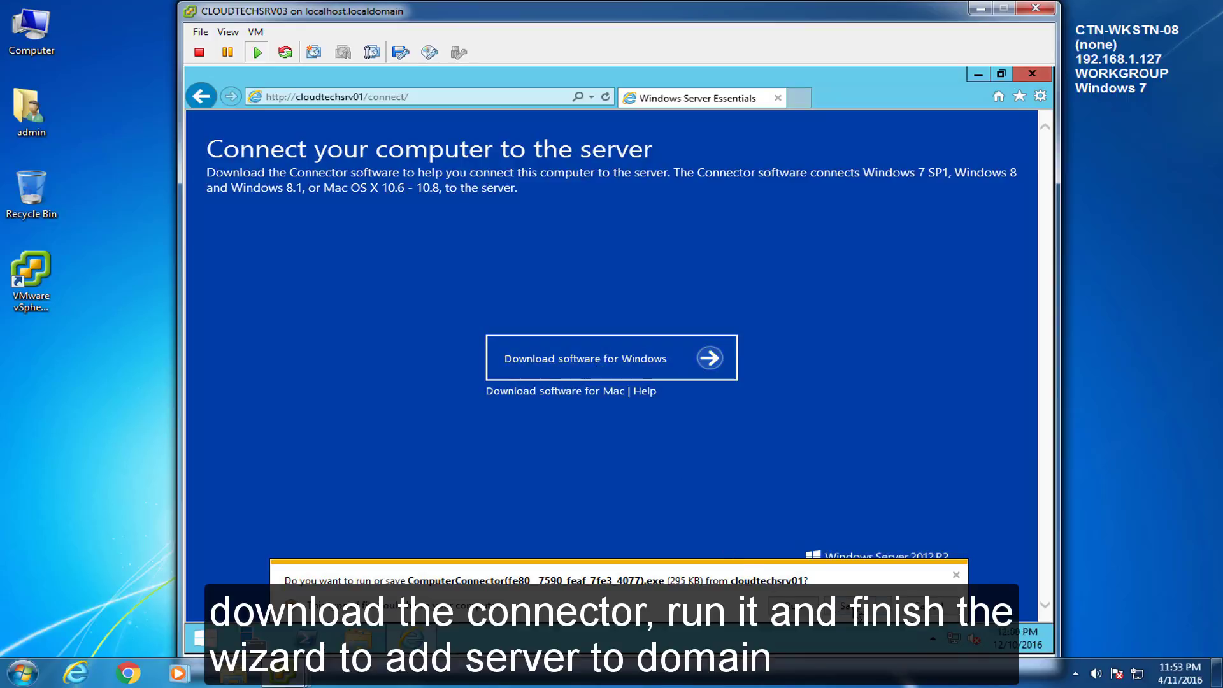
pyautogui.click(854, 610)
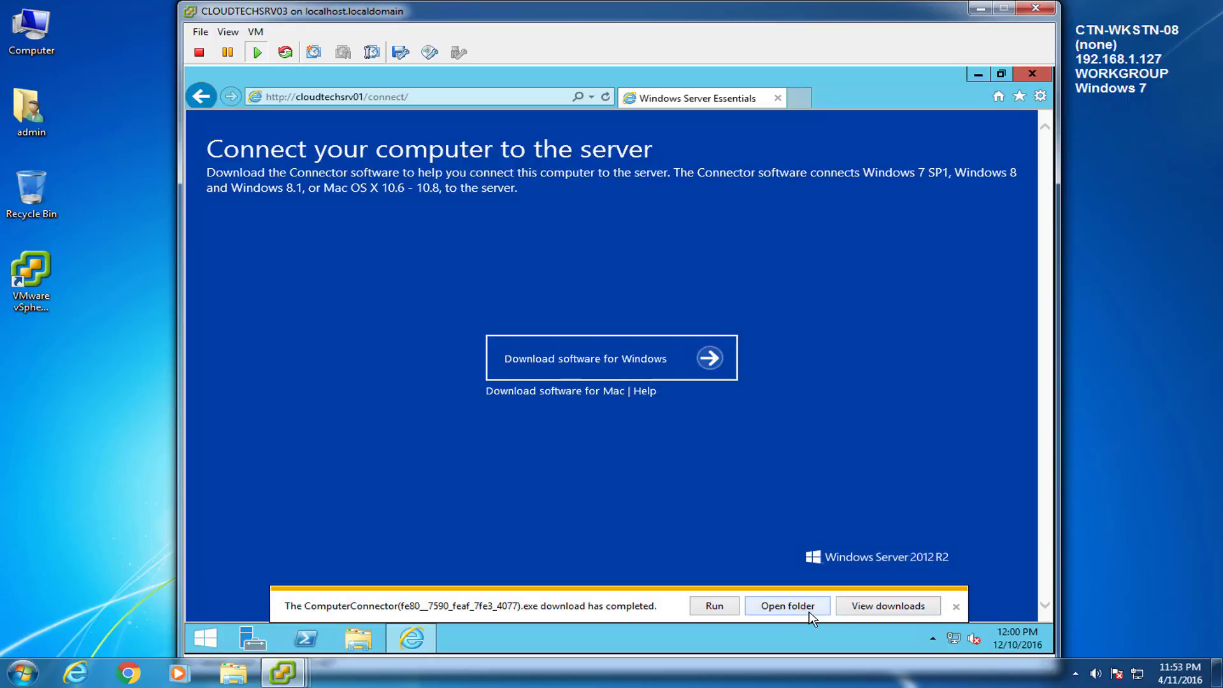
pyautogui.click(734, 610)
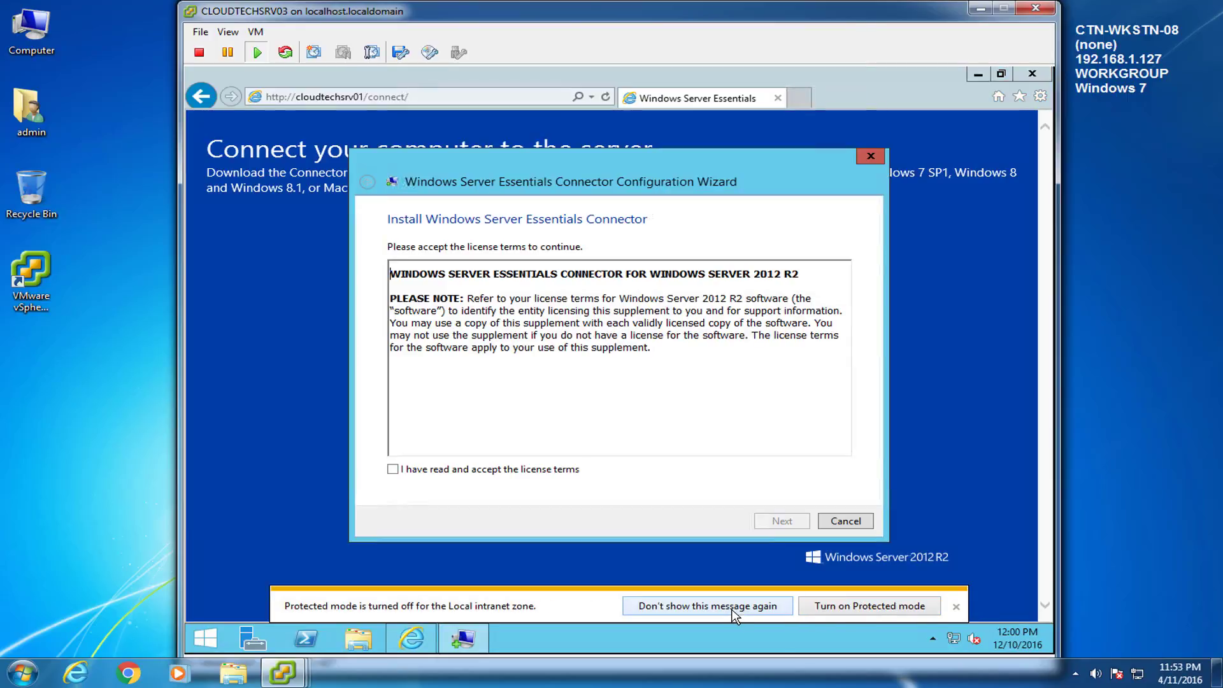
# Step: Accept the Connector license terms and start the installation
pyautogui.click(392, 470)
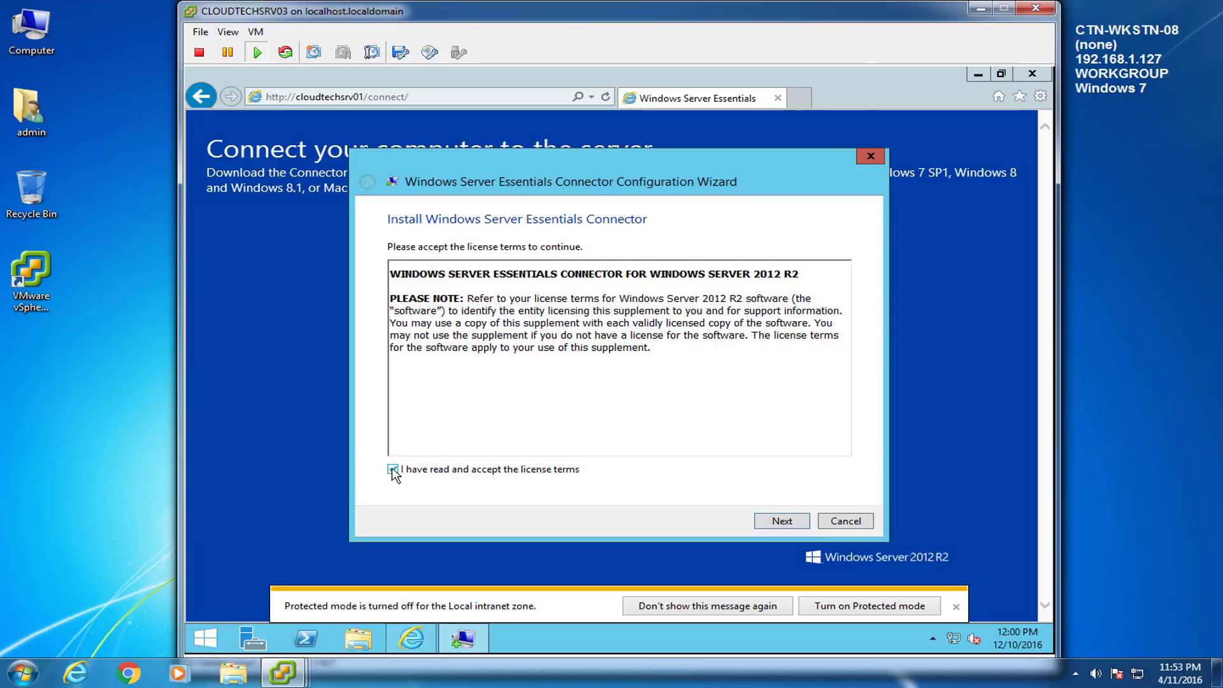
pyautogui.click(789, 525)
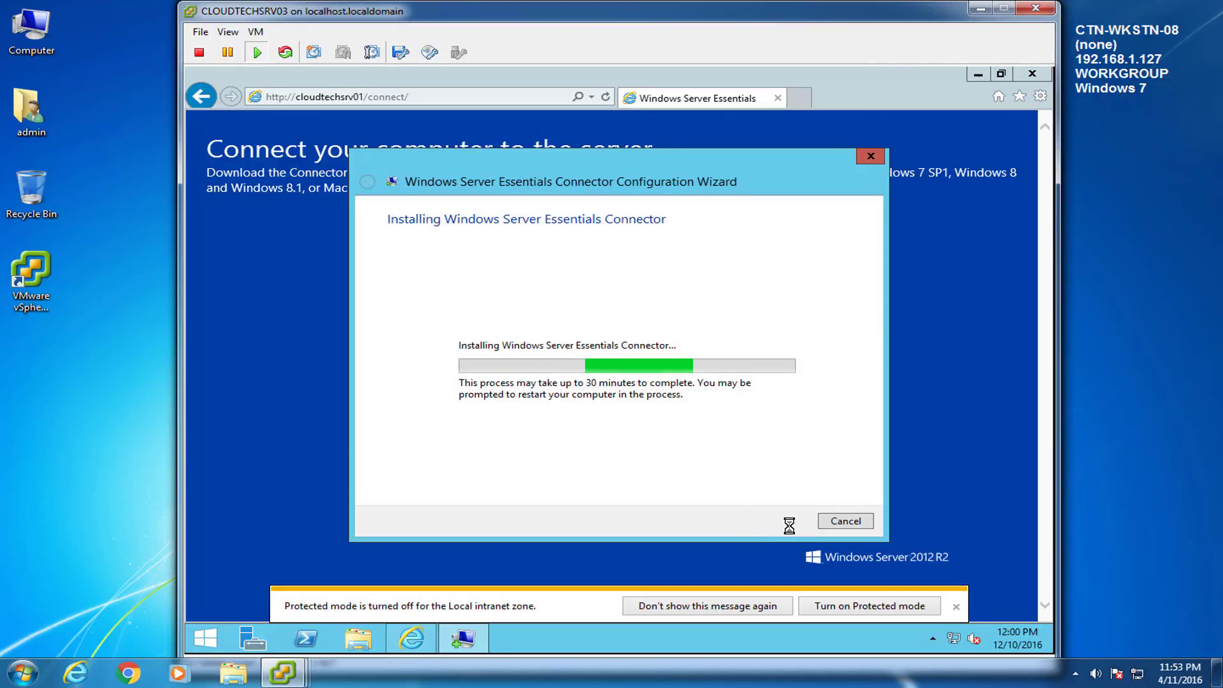
pyautogui.click(1154, 496)
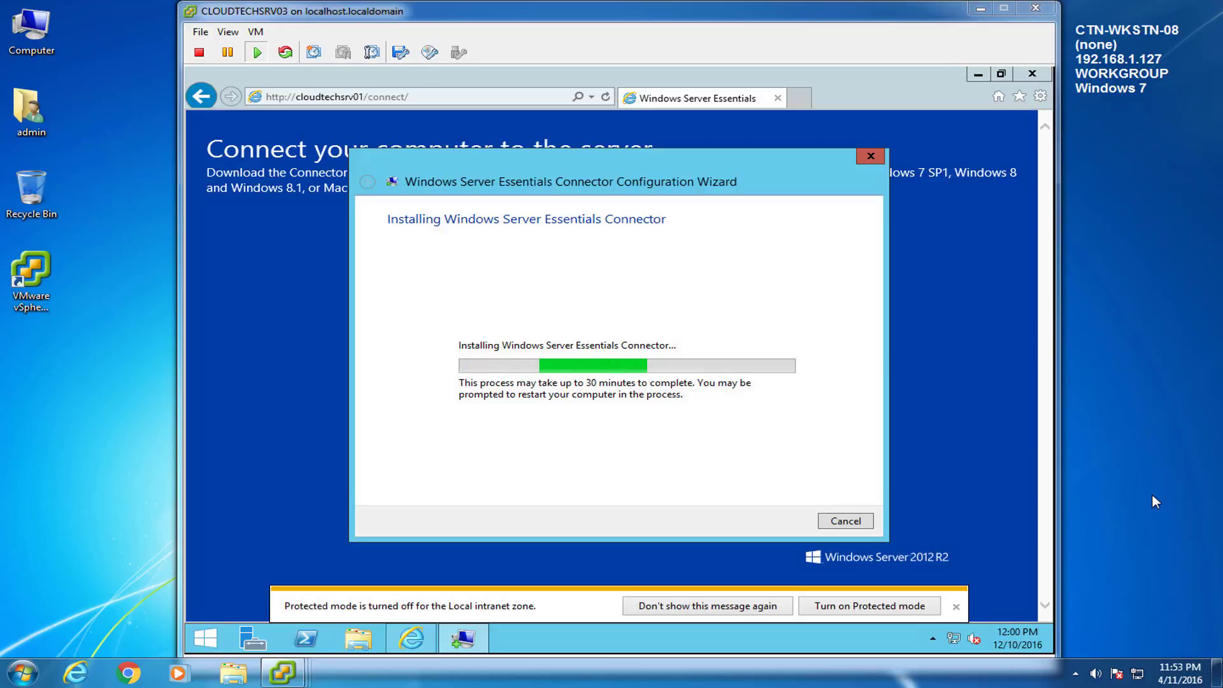
pyautogui.click(955, 606)
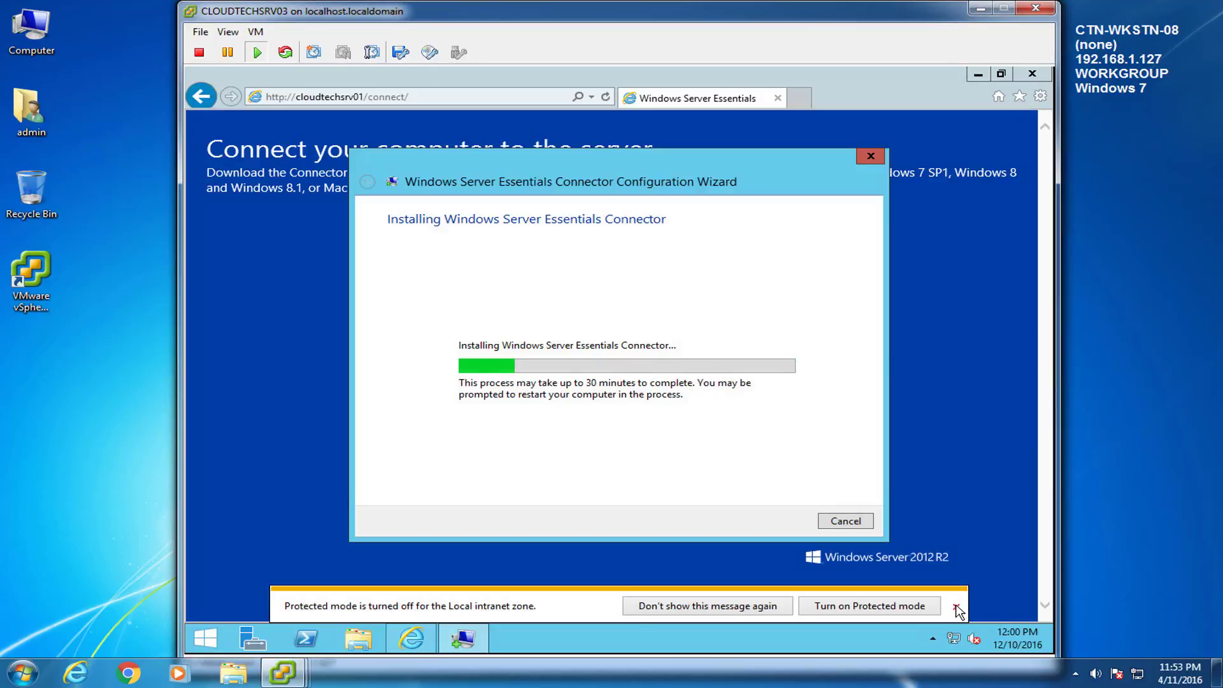
pyautogui.click(850, 606)
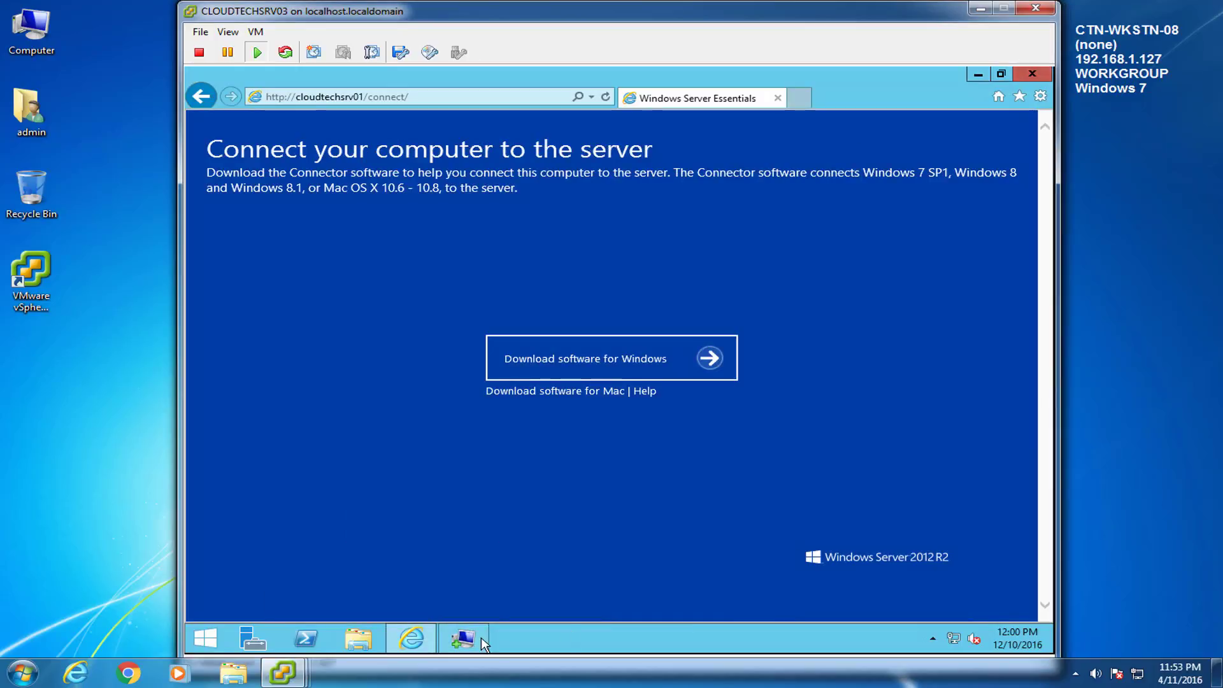
# Step: Eject the VMware Tools disc from DVD Drive (D:) and return to the Connector wizard
pyautogui.click(358, 638)
pyautogui.rightClick(482, 435)
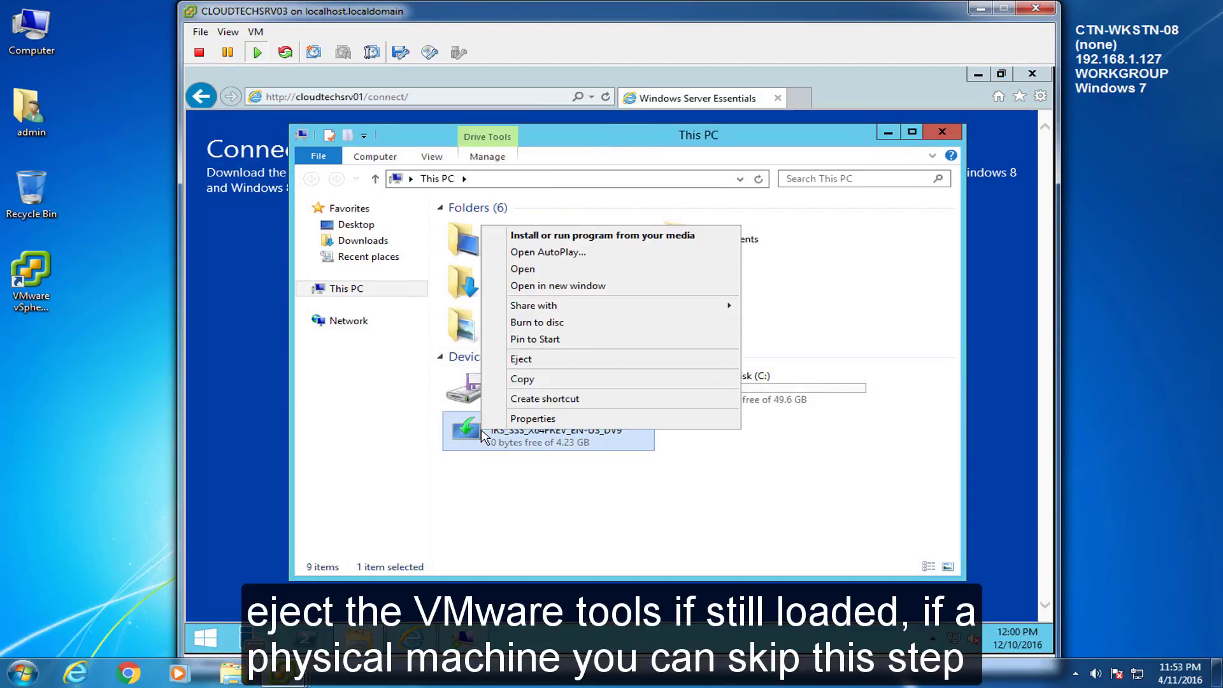
pyautogui.click(535, 359)
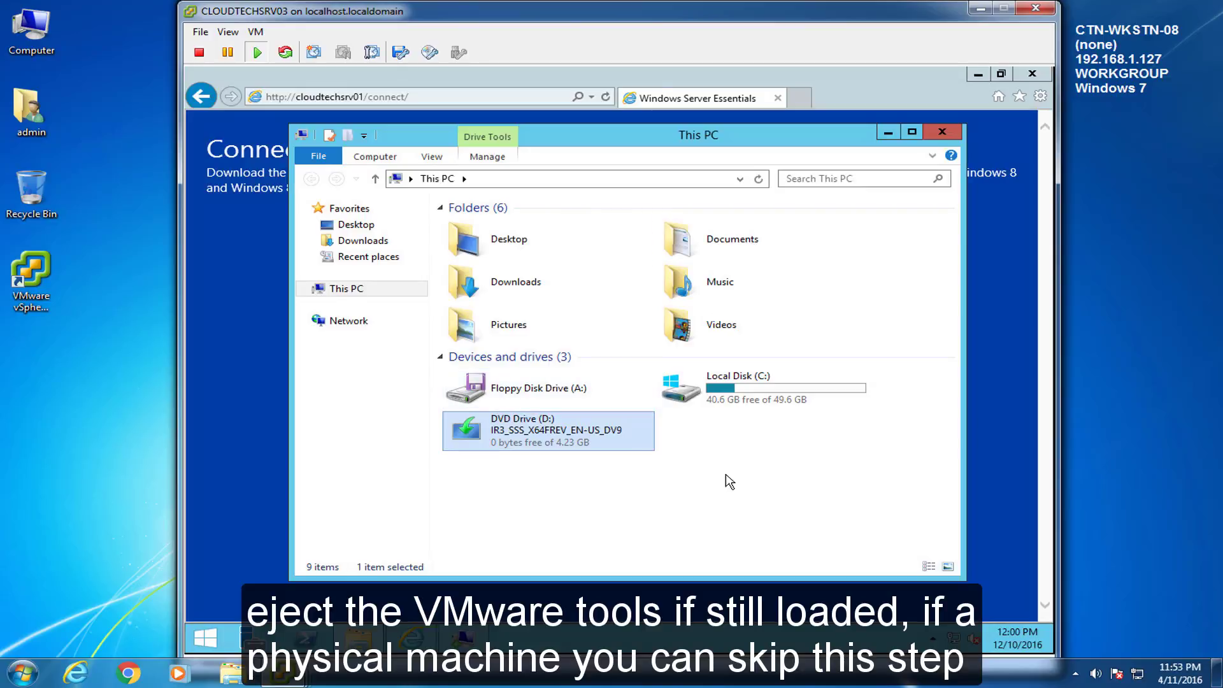
pyautogui.click(942, 131)
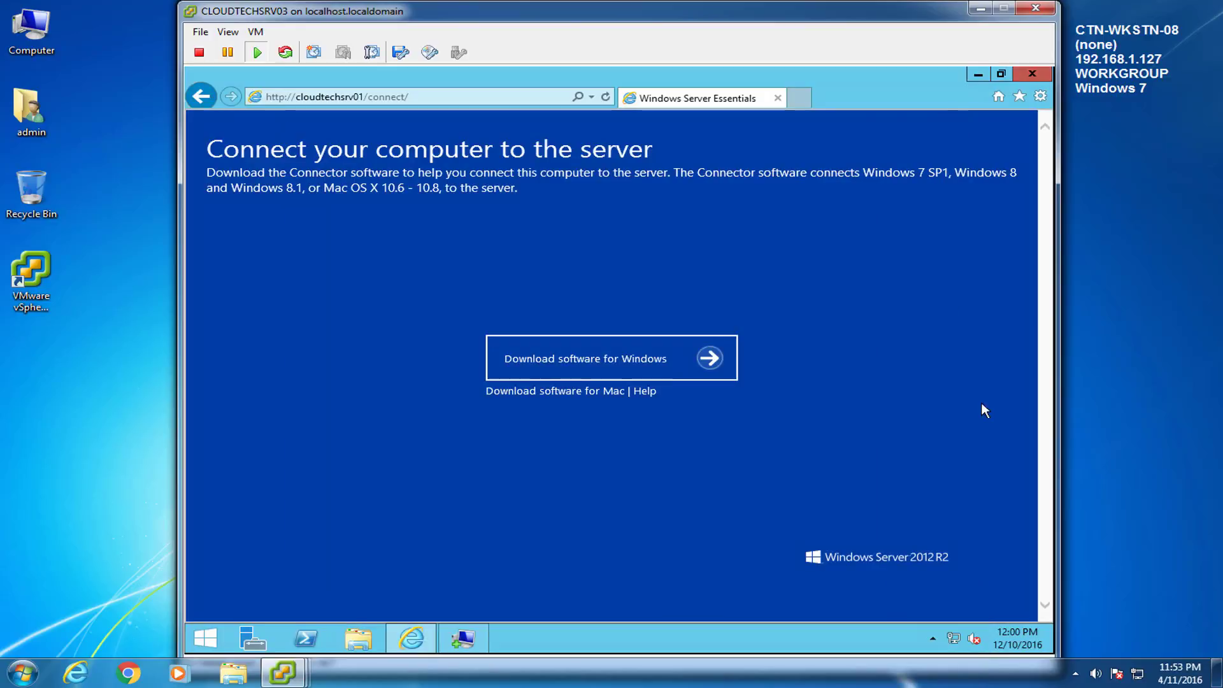
pyautogui.click(469, 636)
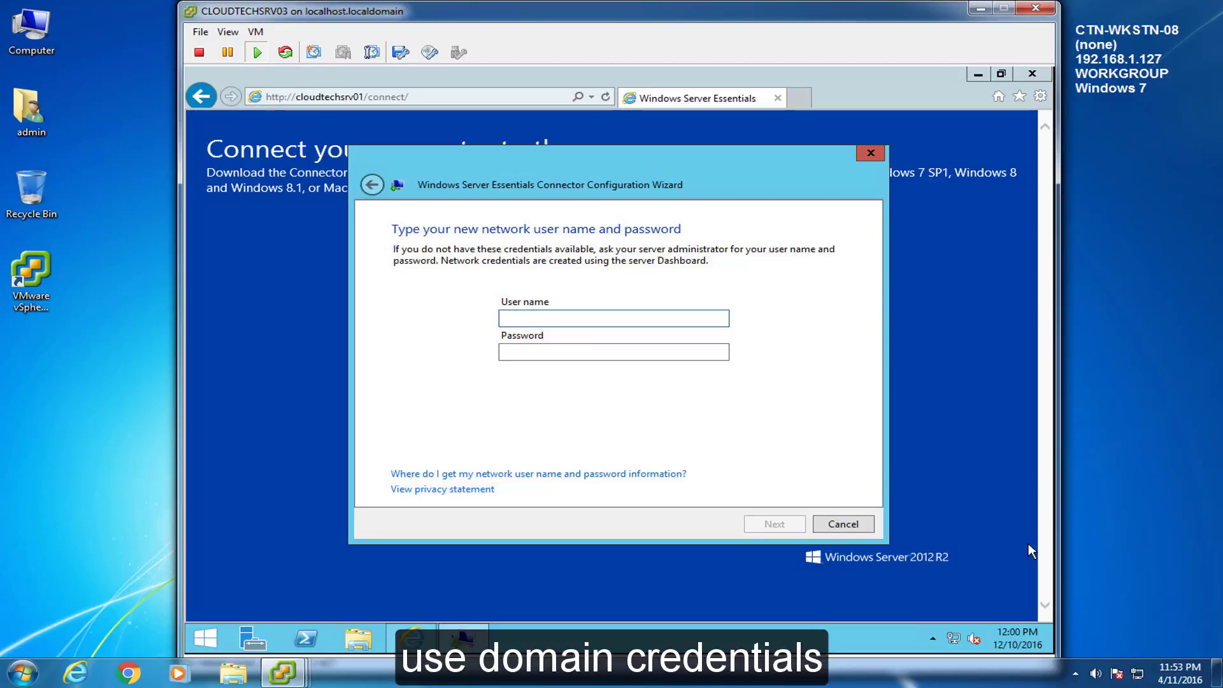
# Step: Submit the domain administrator credentials, keep the administrator account, and restart to continue connecting
pyautogui.write('admin')
pyautogui.press('Tab')
pyautogui.write('*******')
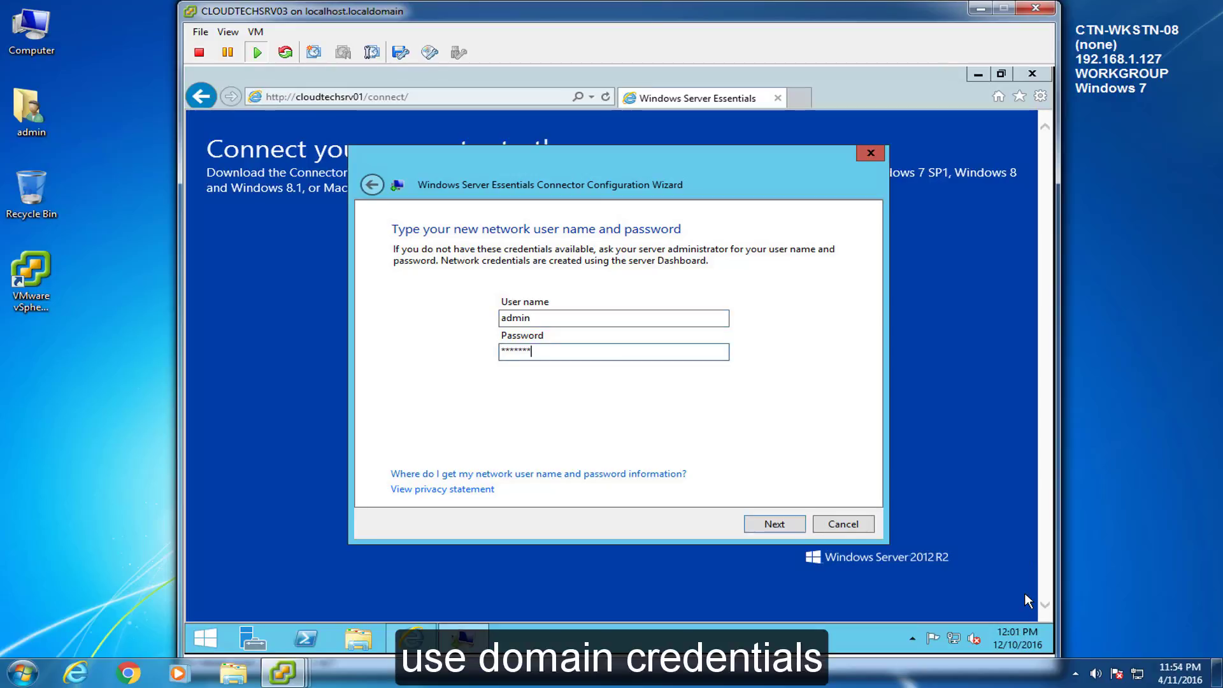
pyautogui.write('***')
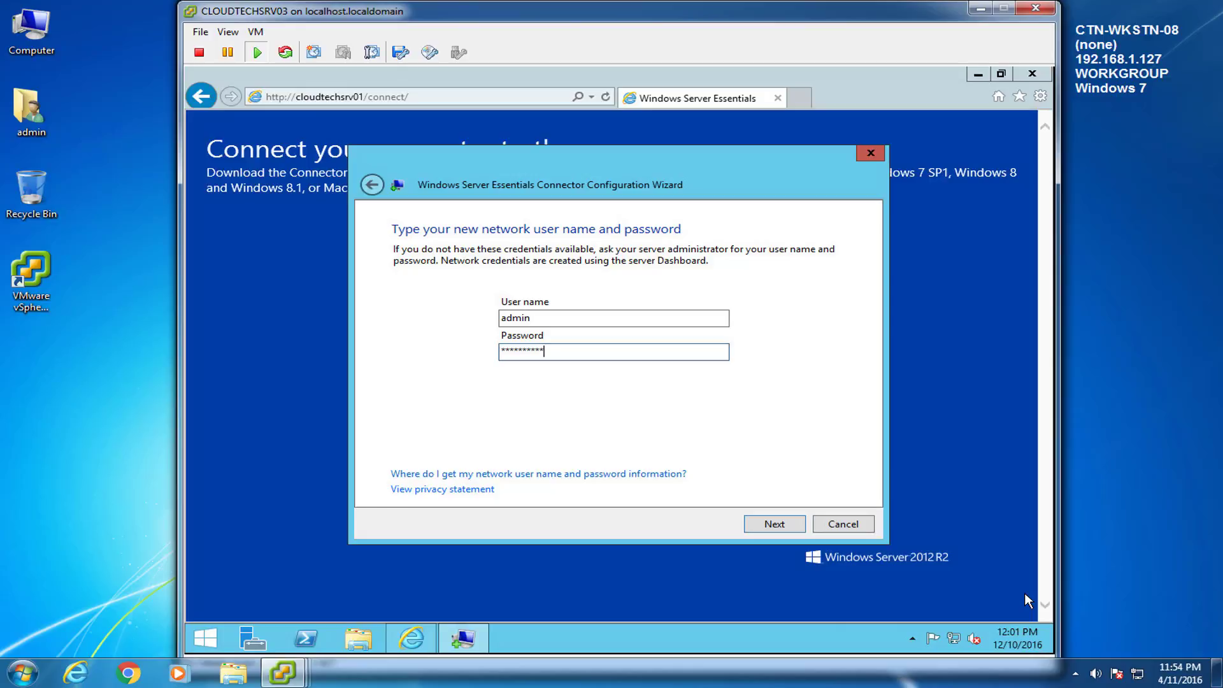
pyautogui.click(783, 531)
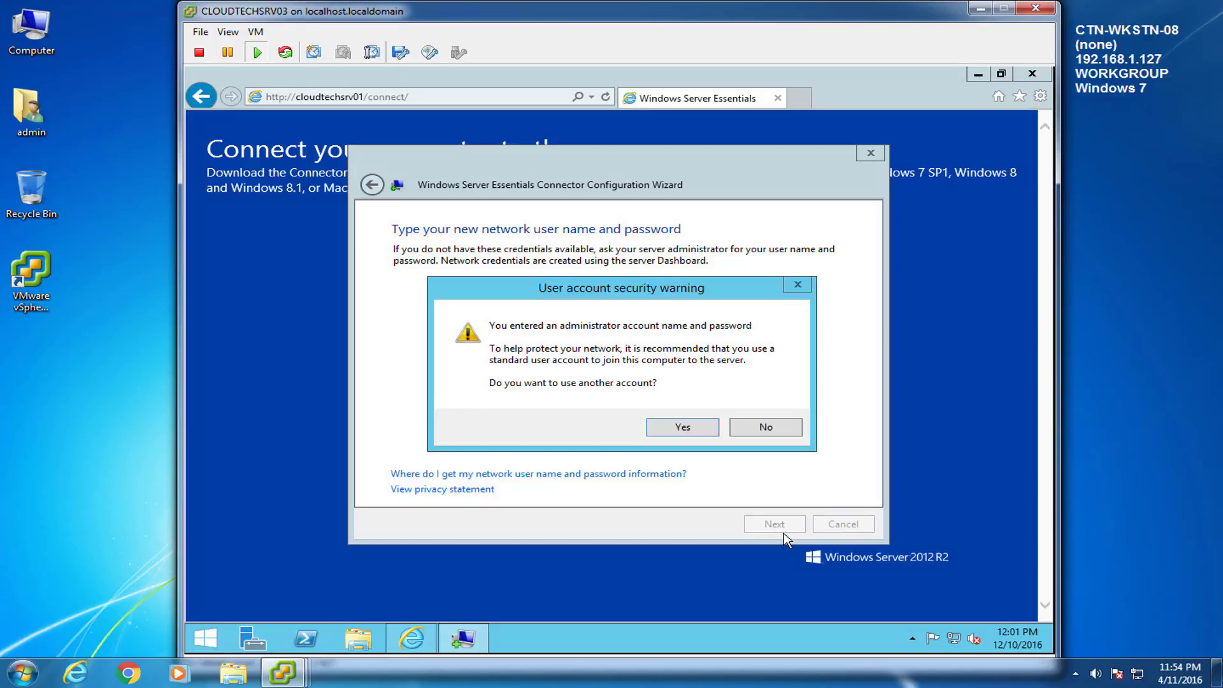
pyautogui.click(764, 428)
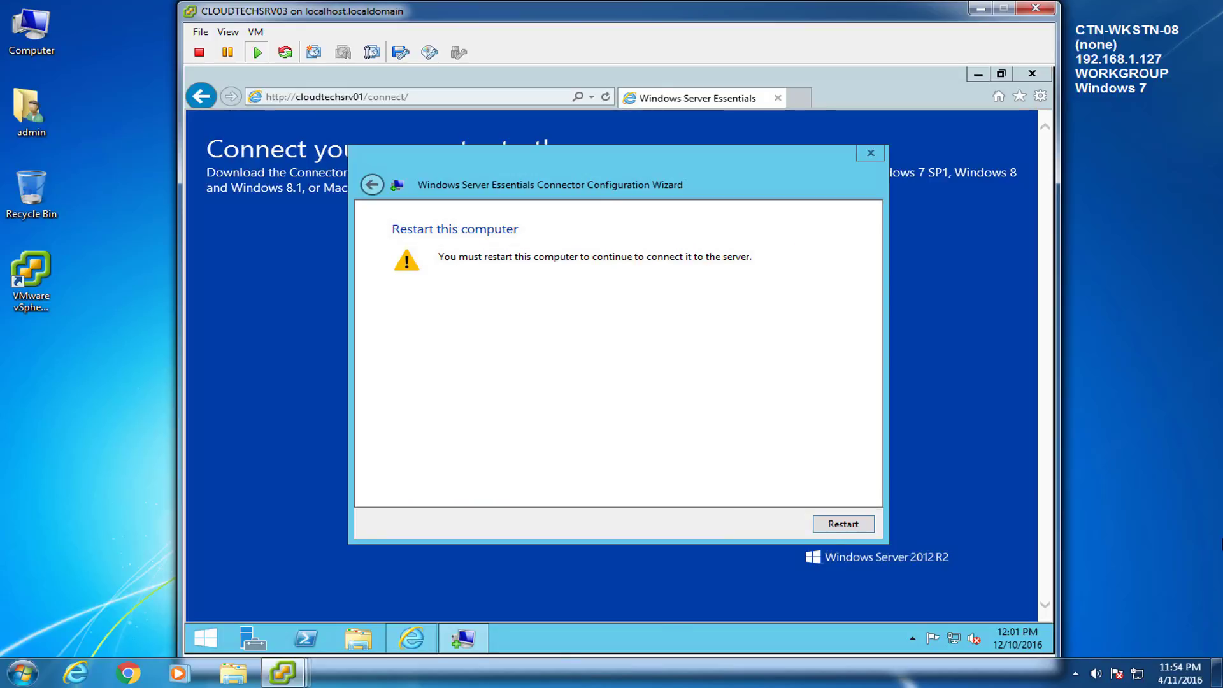
pyautogui.click(848, 528)
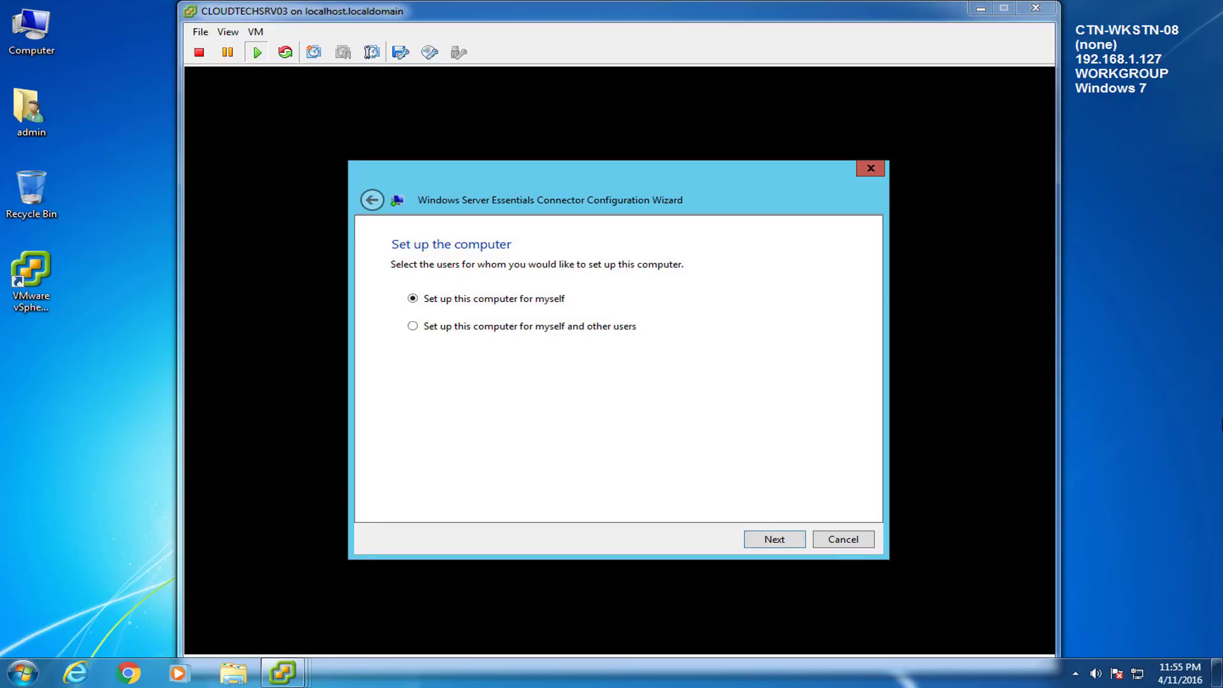
# Step: Finish the Connector wizard with the 'SQL Server 2014' description and log off
pyautogui.click(775, 538)
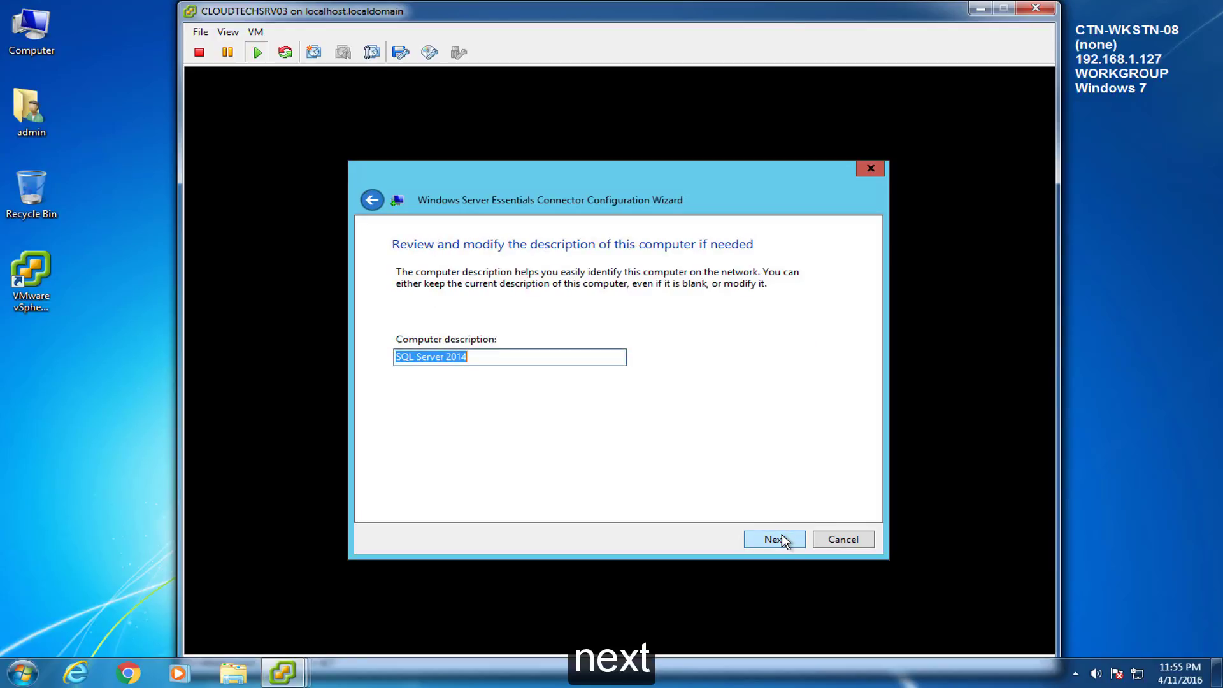
pyautogui.click(781, 535)
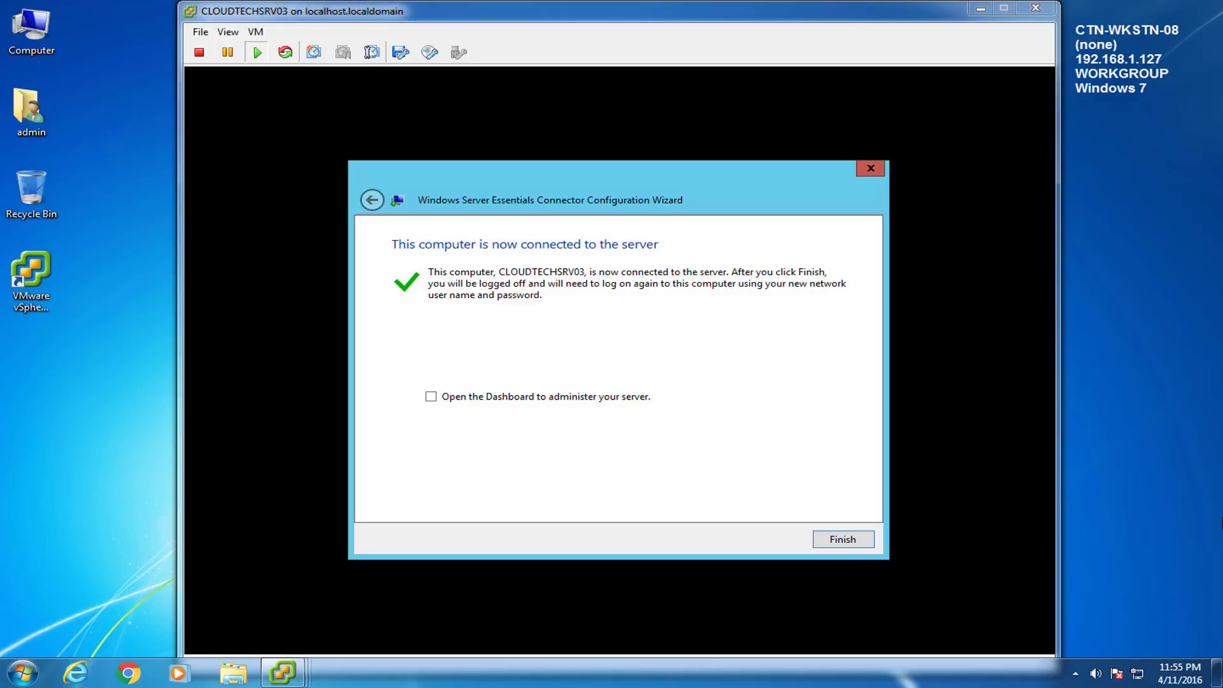
pyautogui.click(839, 539)
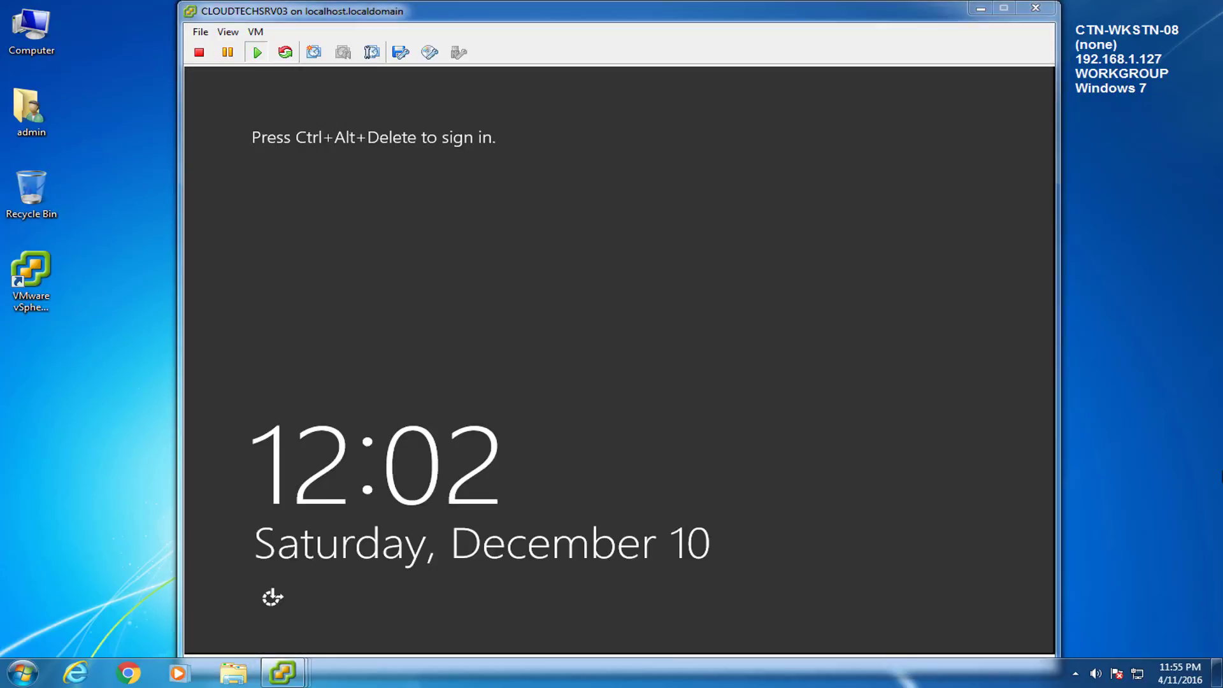
# Step: Send Ctrl+Alt+Del and sign in with the domain administrator user name and password
pyautogui.click(256, 31)
pyautogui.moveTo(300, 64)
pyautogui.click(549, 80)
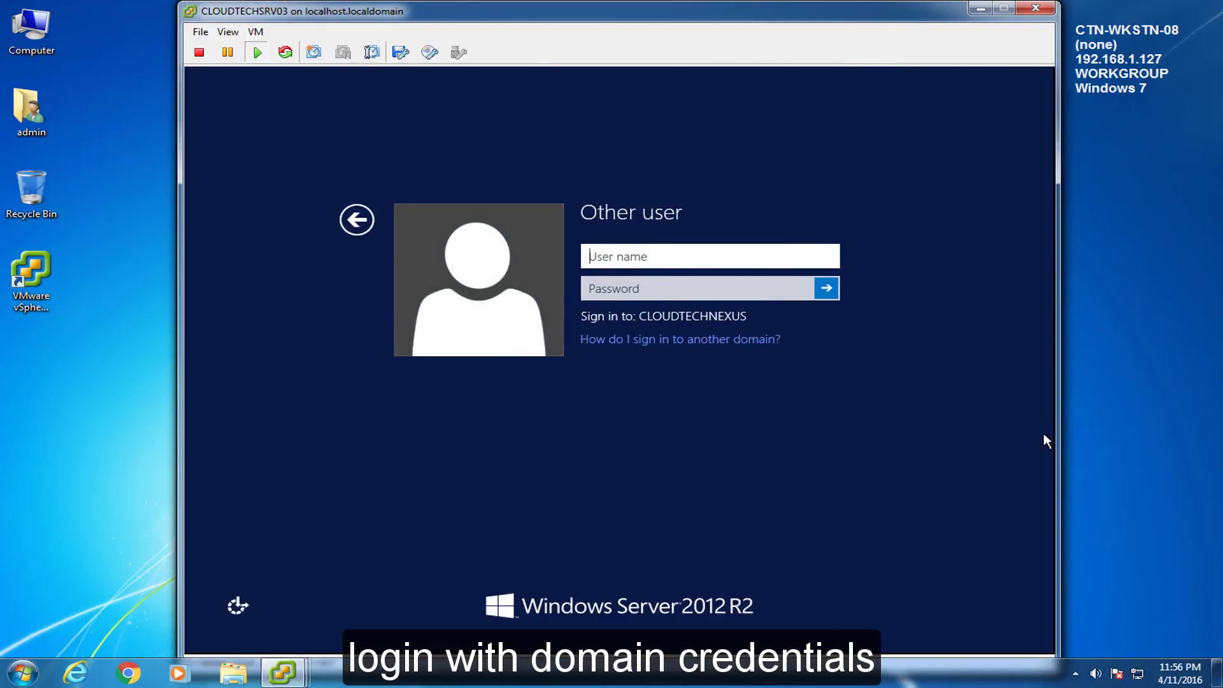
pyautogui.write('admin')
pyautogui.press('Tab')
pyautogui.write('Password01')
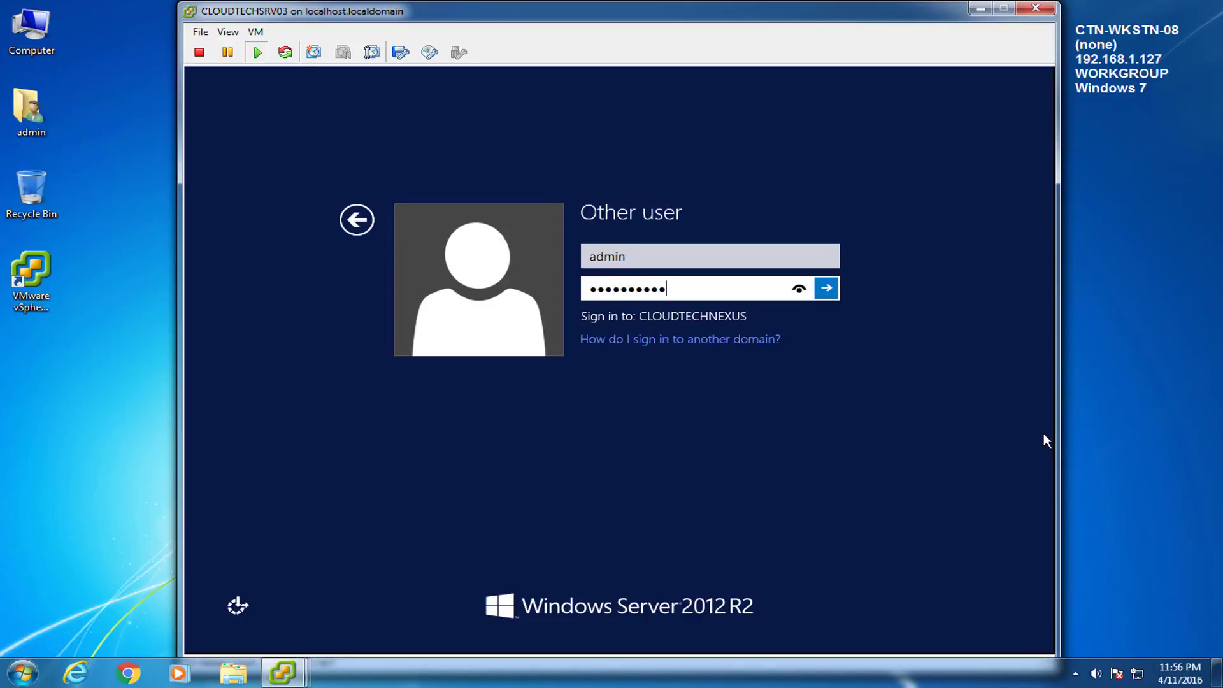
pyautogui.press('Return')
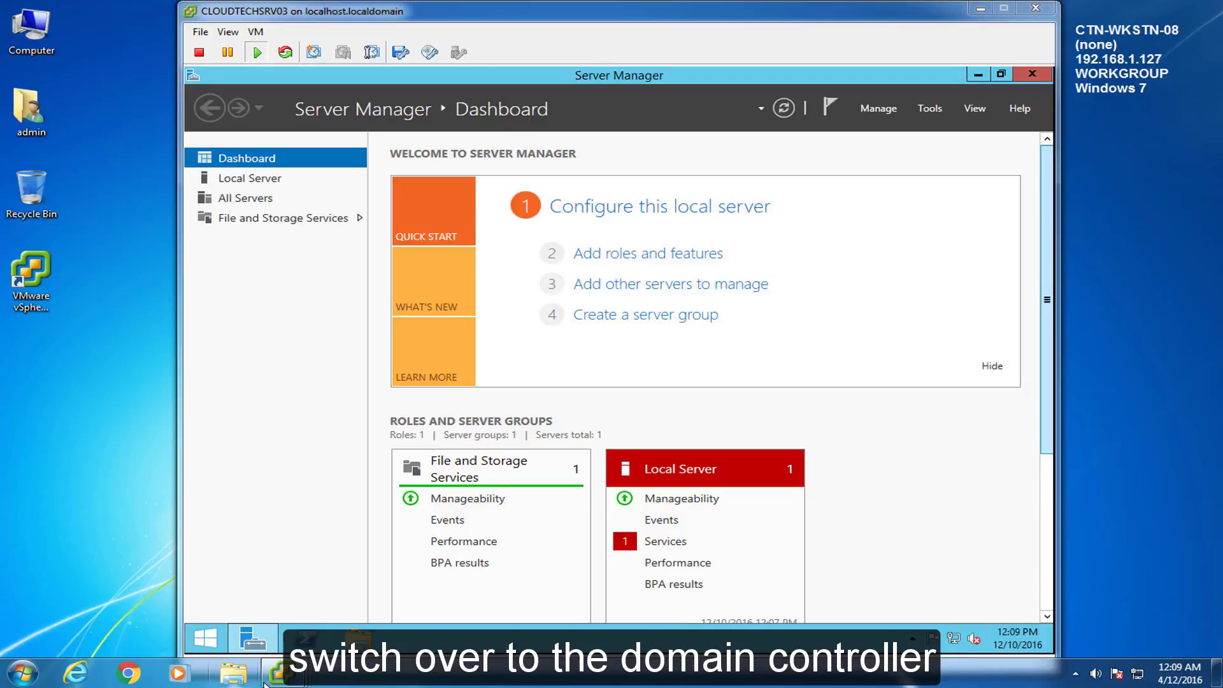
# Step: Switch to the CLOUDTECHSRV01 VM and unlock it with the administrator password
pyautogui.moveTo(274, 682)
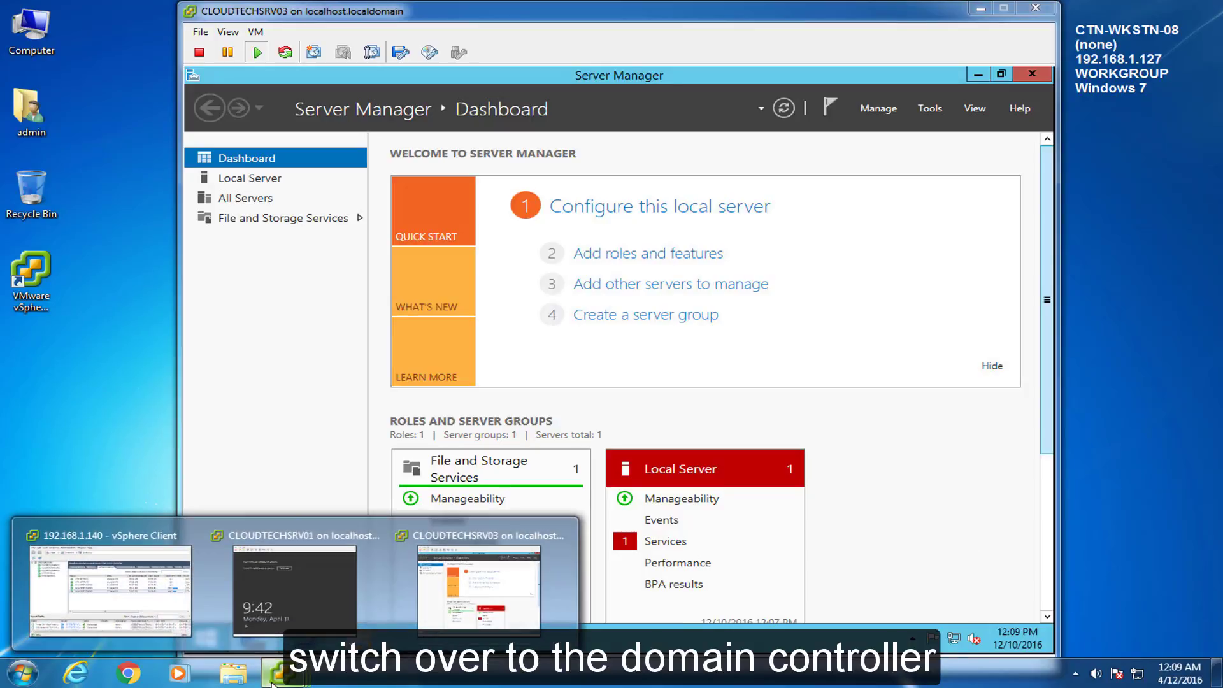
pyautogui.click(281, 621)
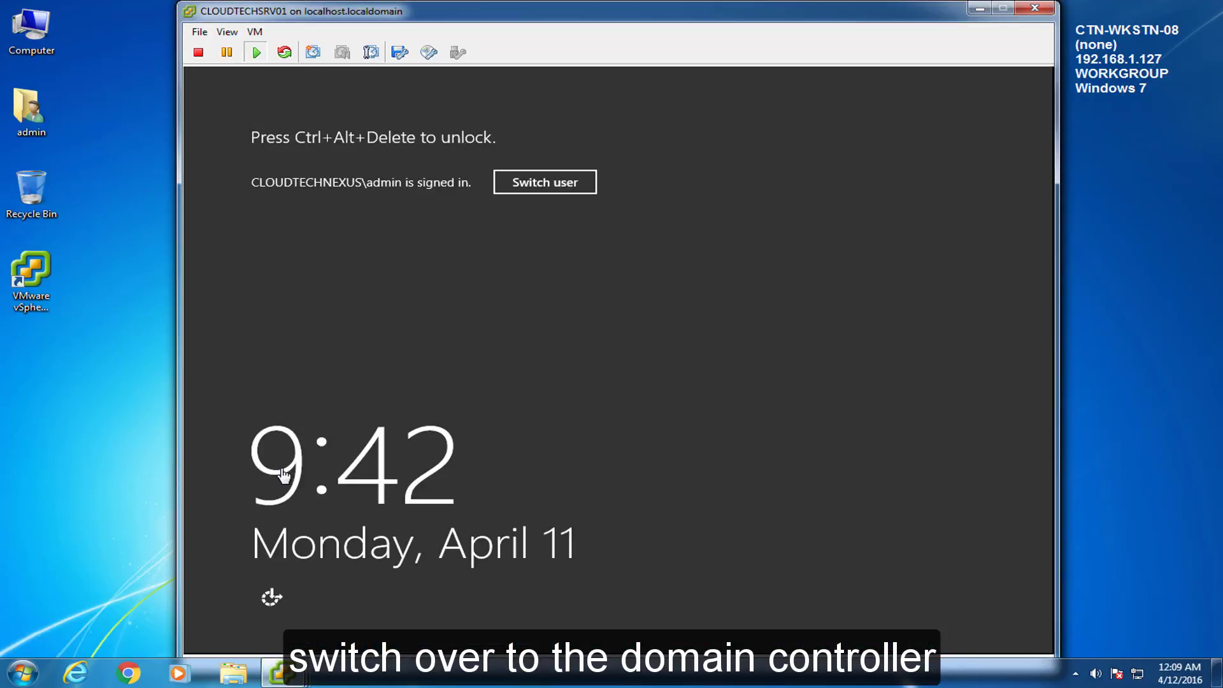
pyautogui.click(255, 31)
pyautogui.moveTo(304, 65)
pyautogui.click(608, 81)
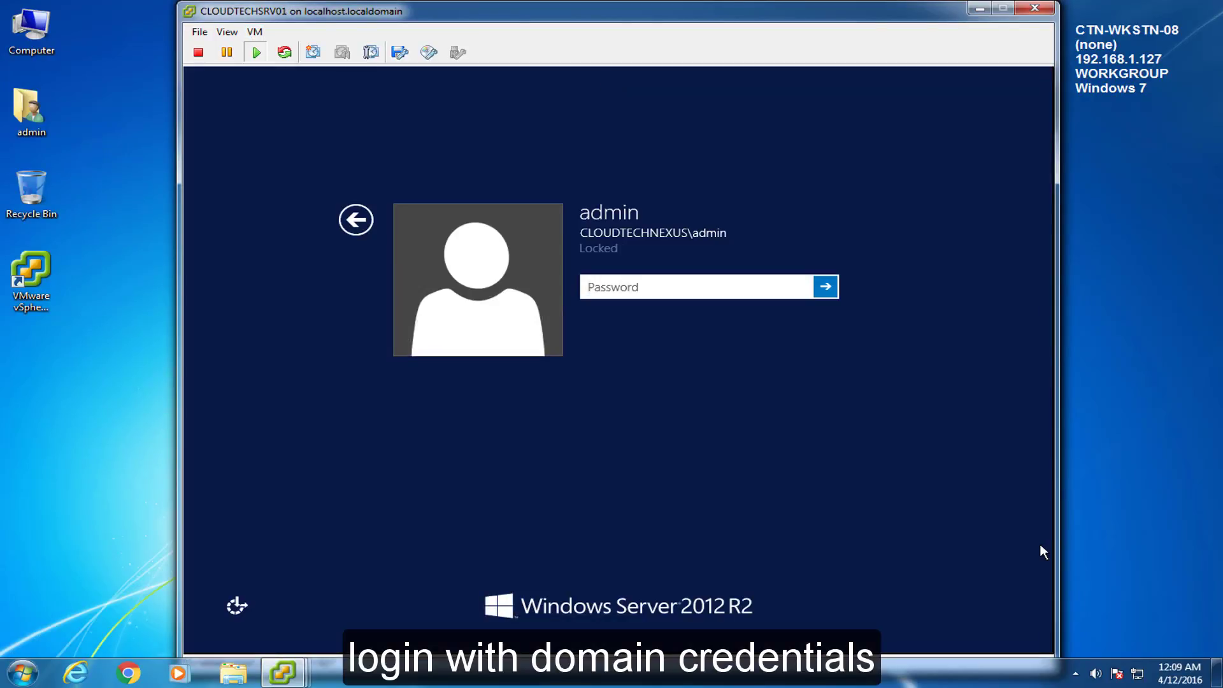
pyautogui.write('•••••••••••')
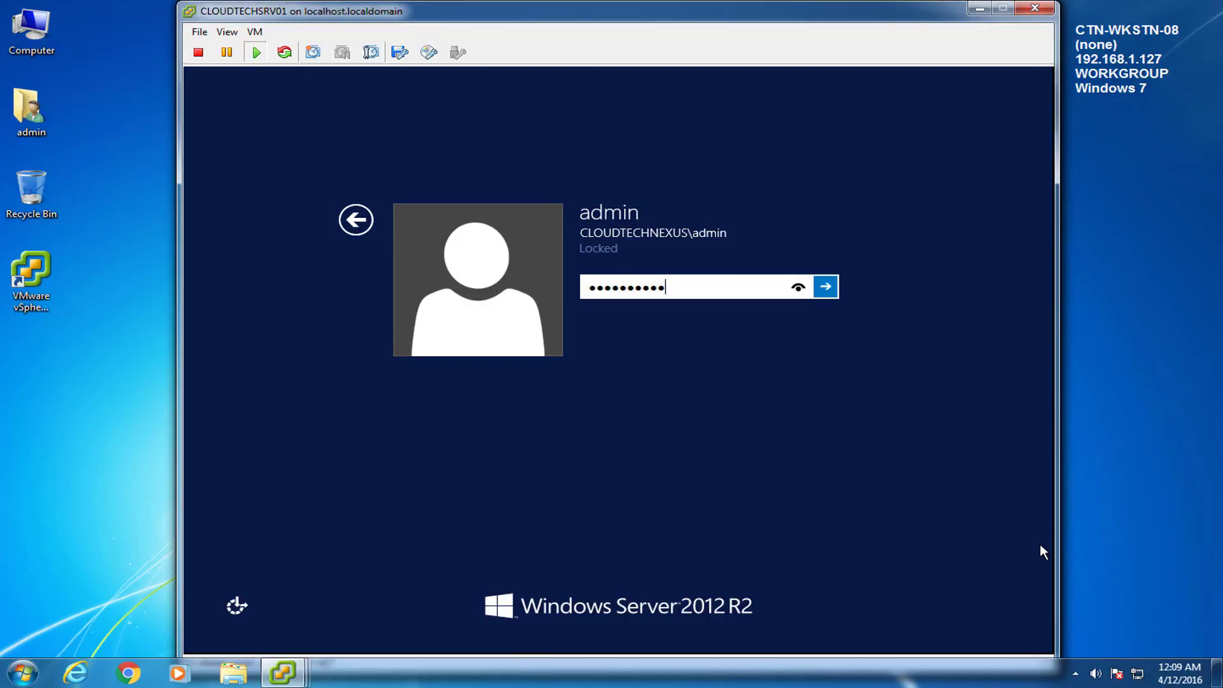
pyautogui.press('Return')
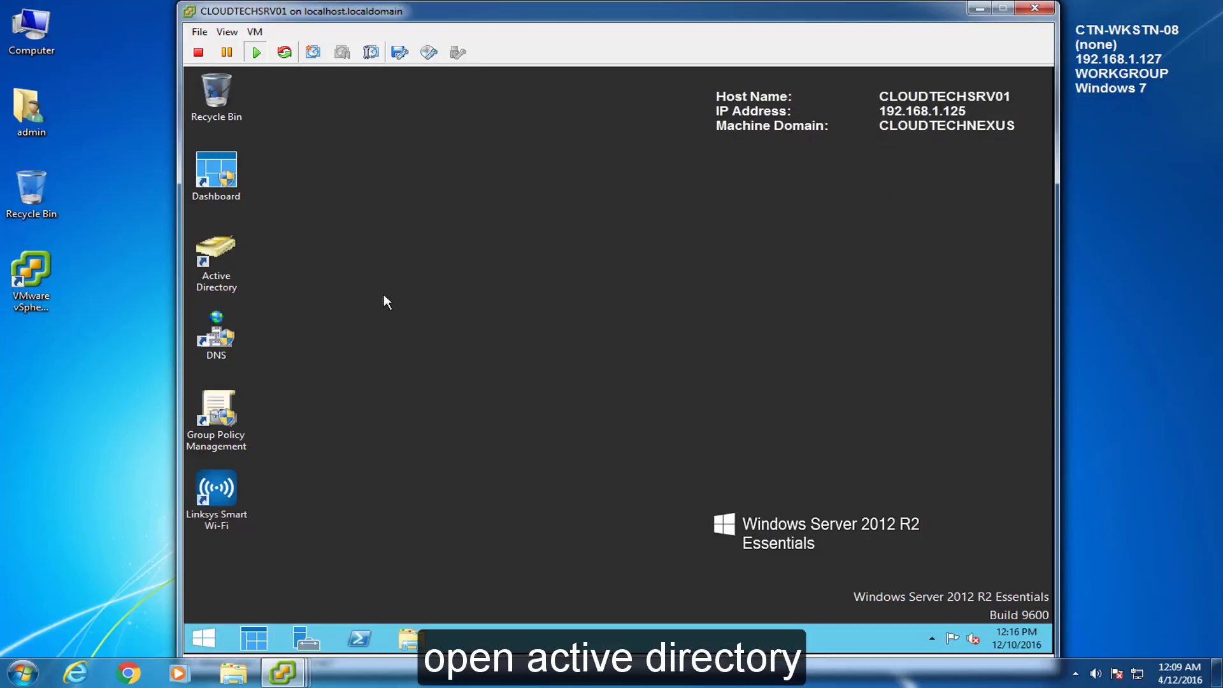
# Step: Create organizational unit 'SP 2013' under CLOUDTECHNEXUS.local in Active Directory Users and Computers
pyautogui.doubleClick(219, 248)
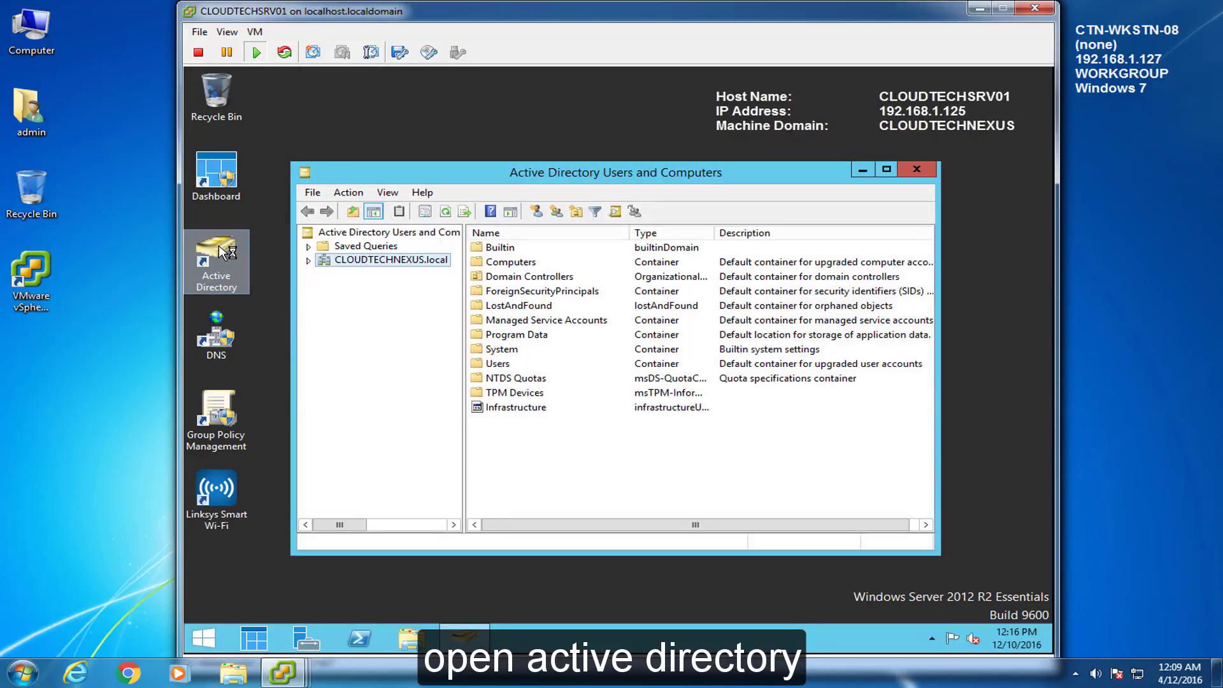
pyautogui.click(308, 261)
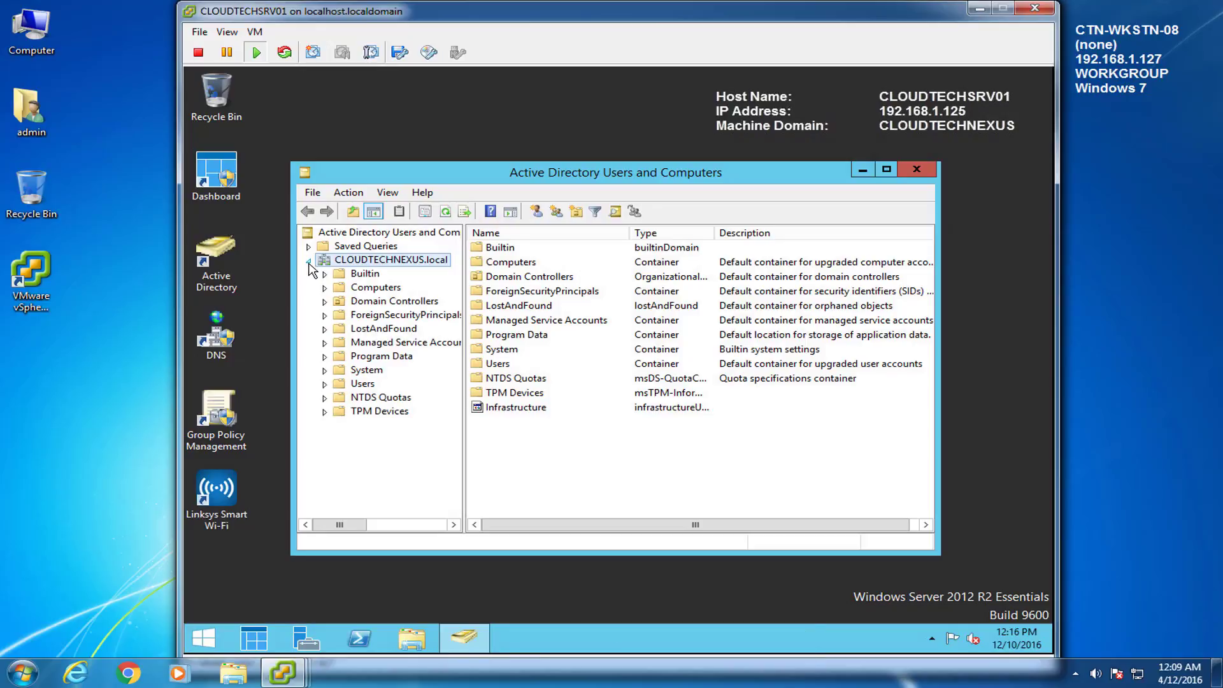
pyautogui.click(575, 215)
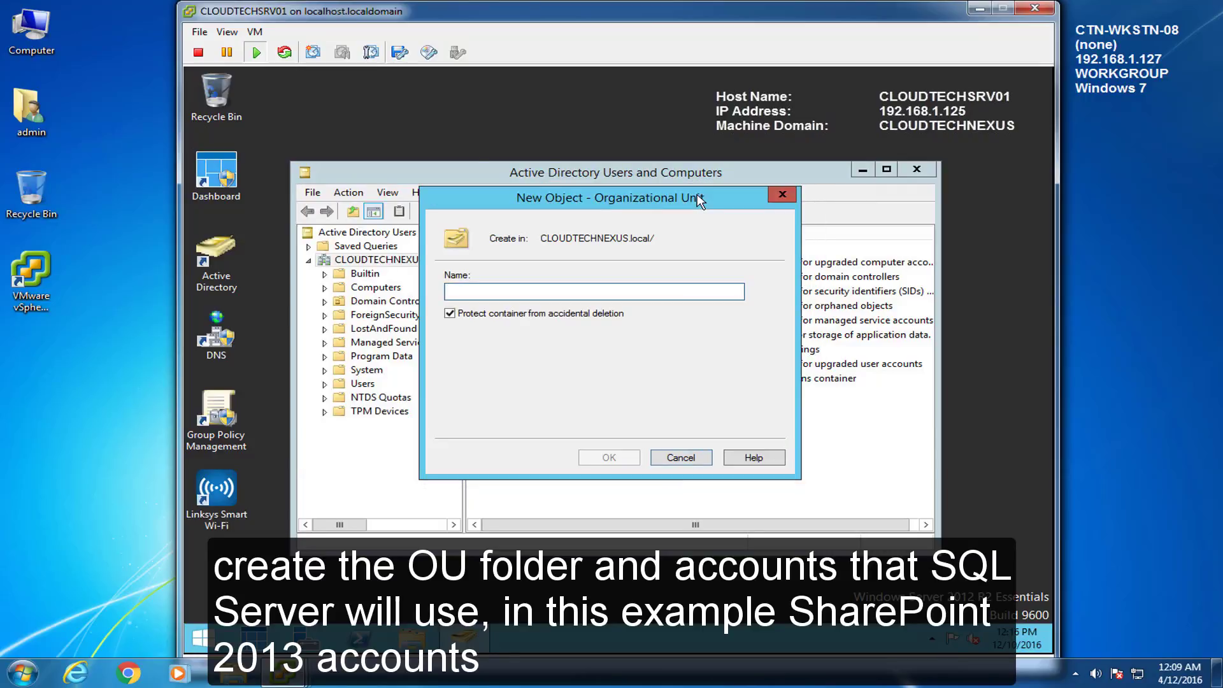
pyautogui.write('SP 2013')
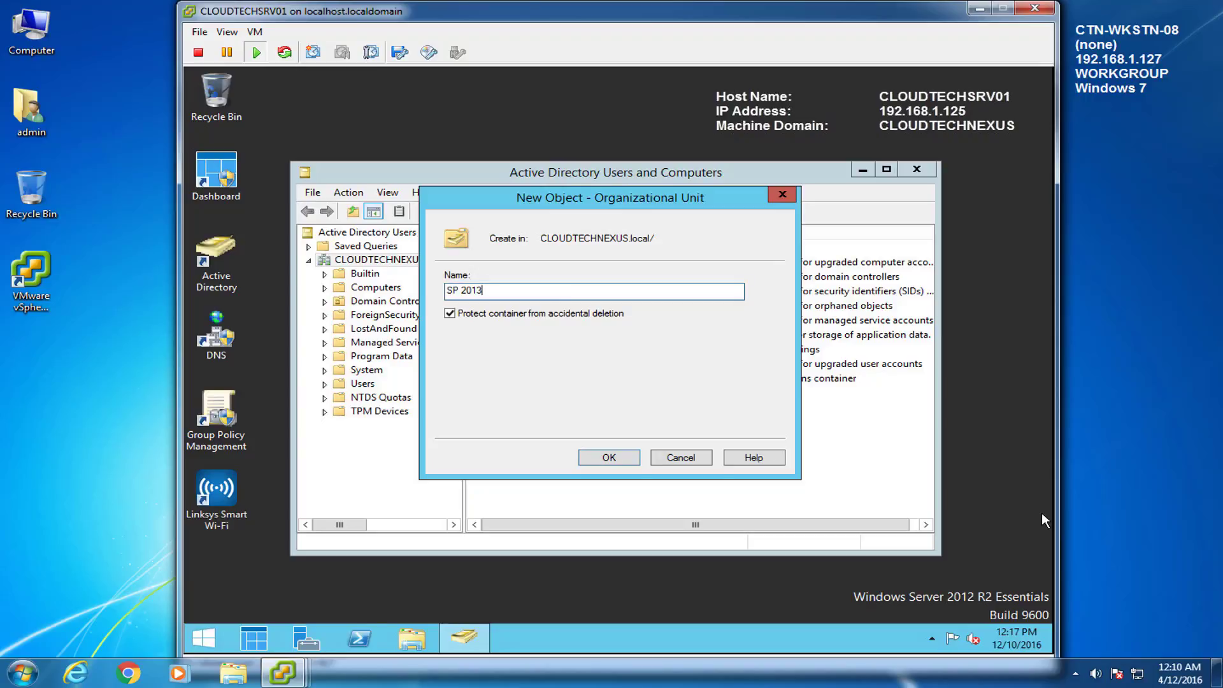
pyautogui.click(628, 458)
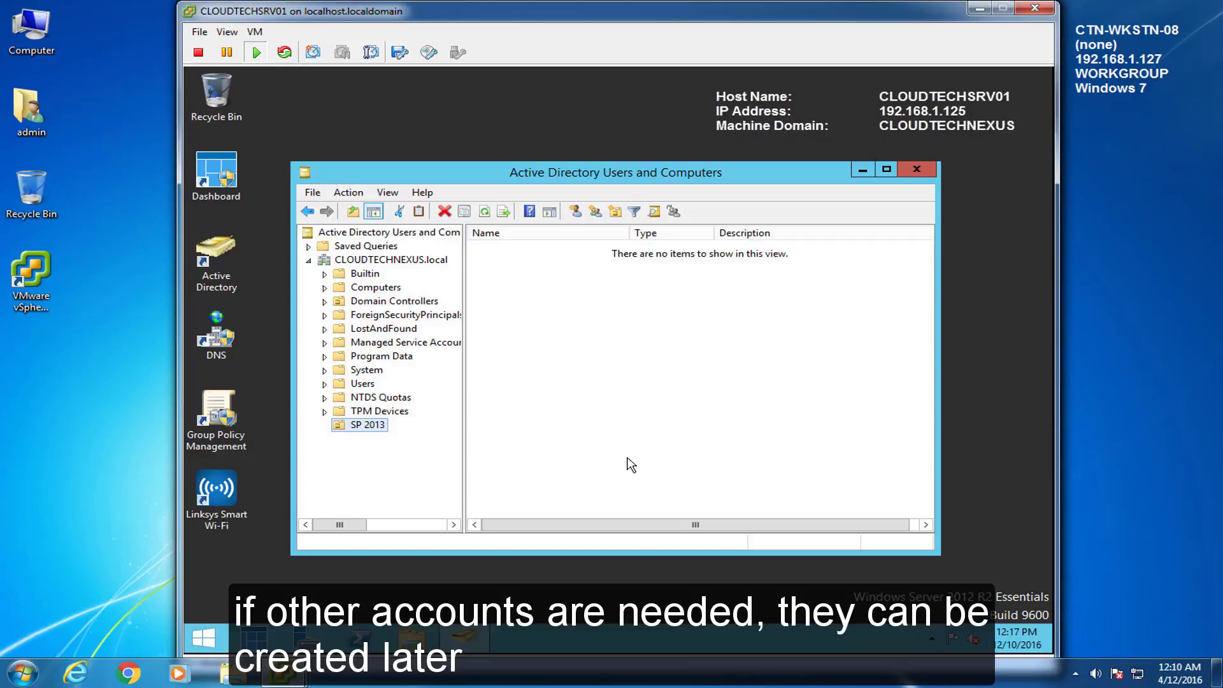
# Step: Start a new user in SP 2013 with first, last, full and logon names spAdmin
pyautogui.rightClick(505, 290)
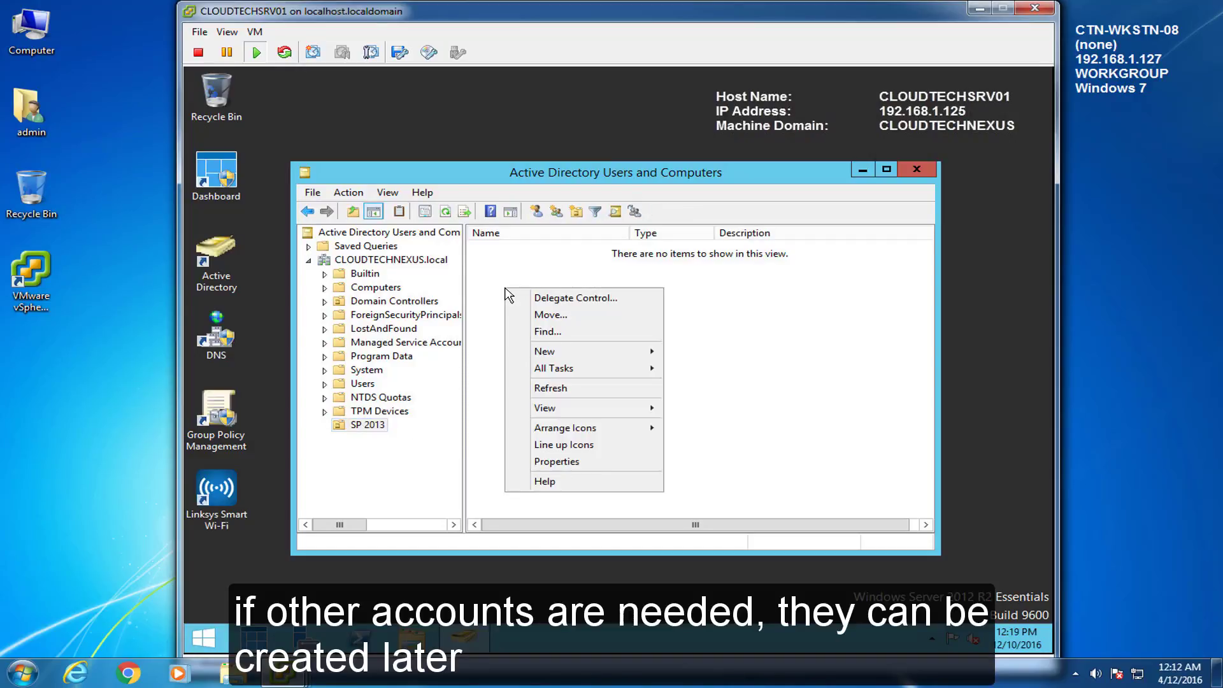
pyautogui.moveTo(545, 353)
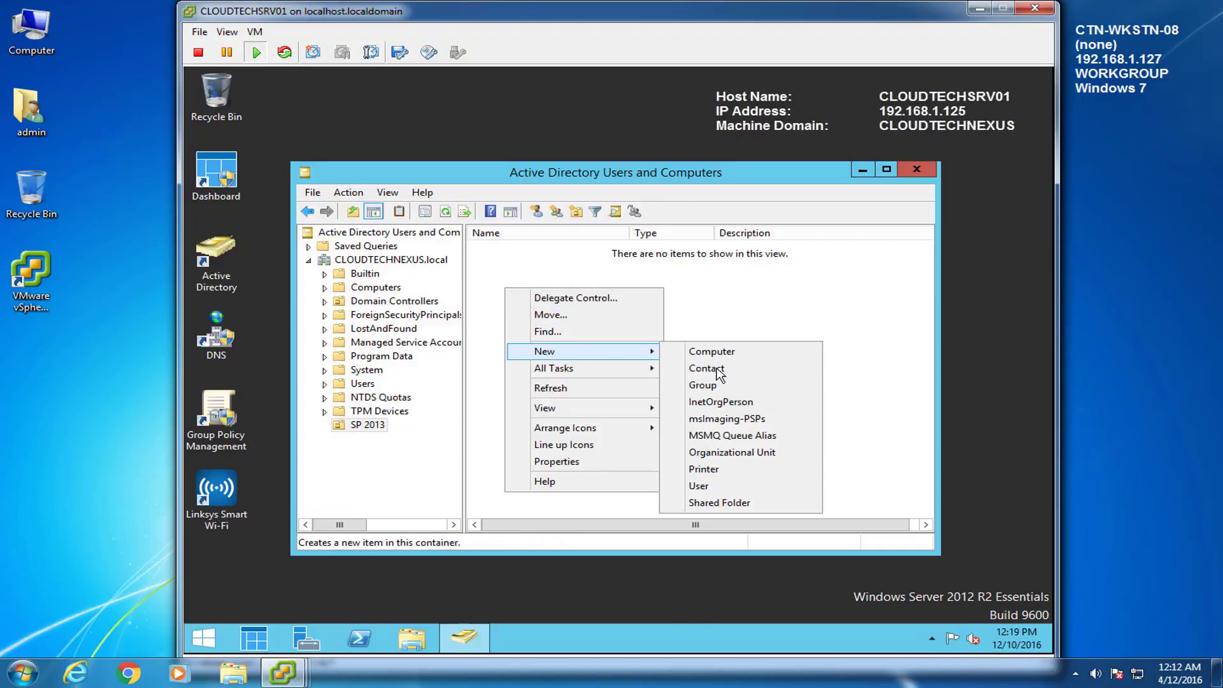
pyautogui.click(701, 486)
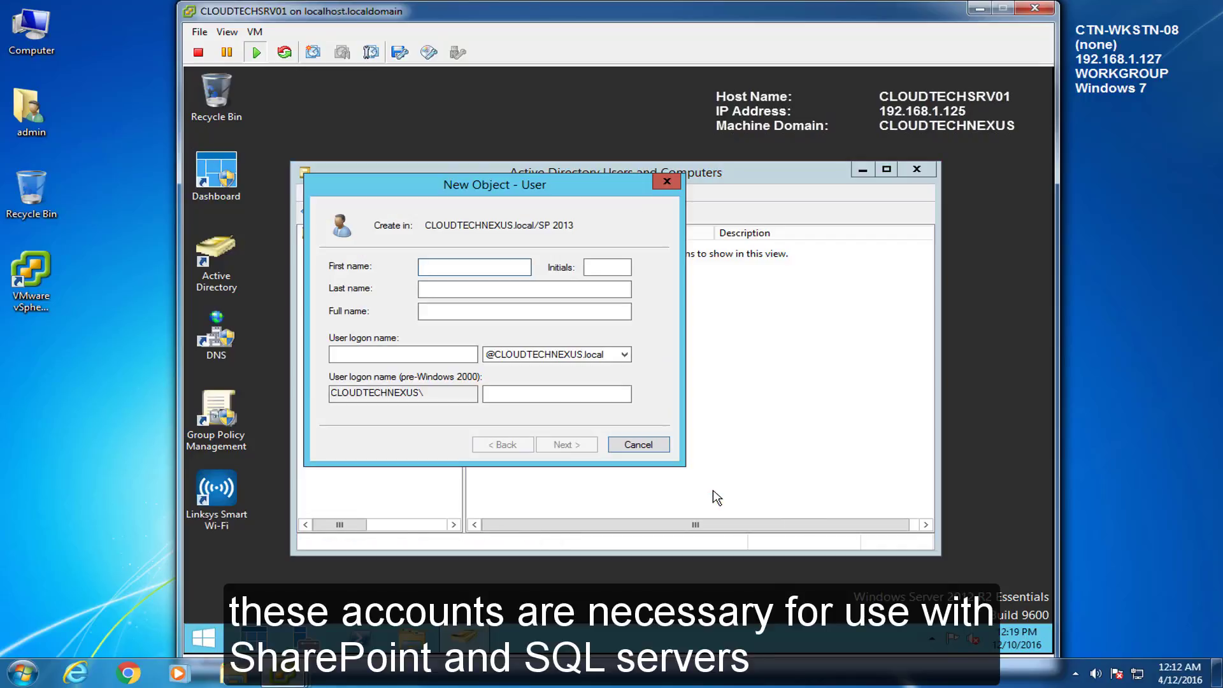
pyautogui.moveTo(541, 192); pyautogui.dragTo(663, 224)
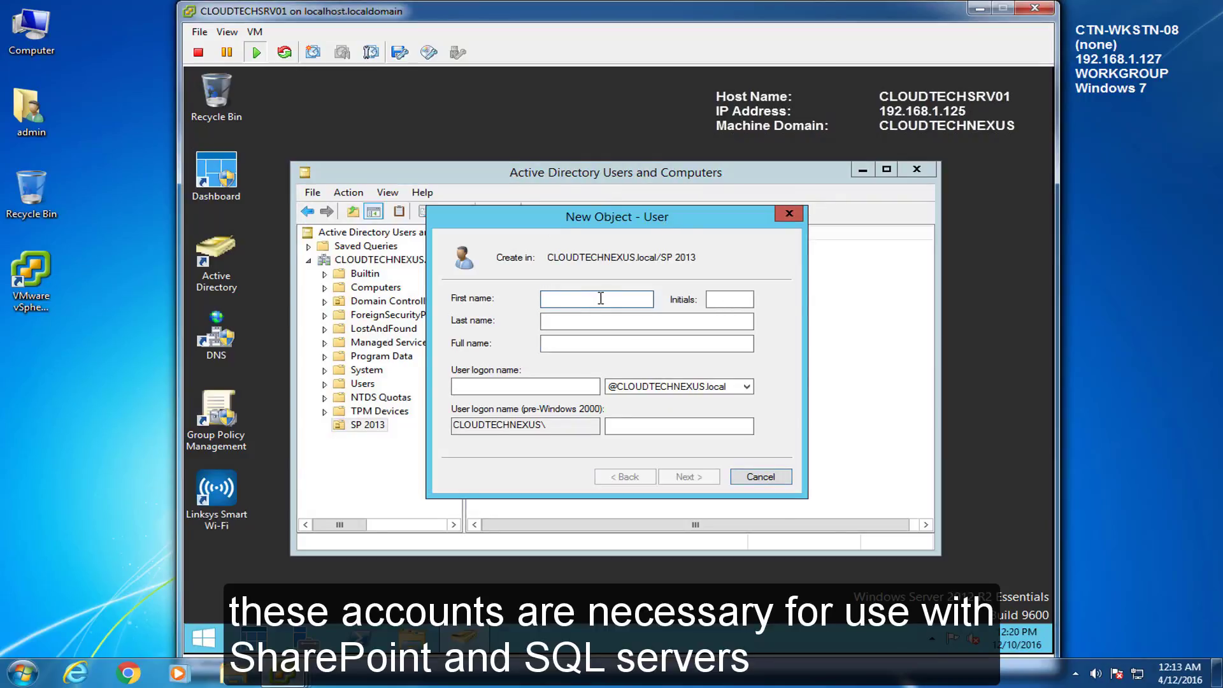
pyautogui.write('spAdmin')
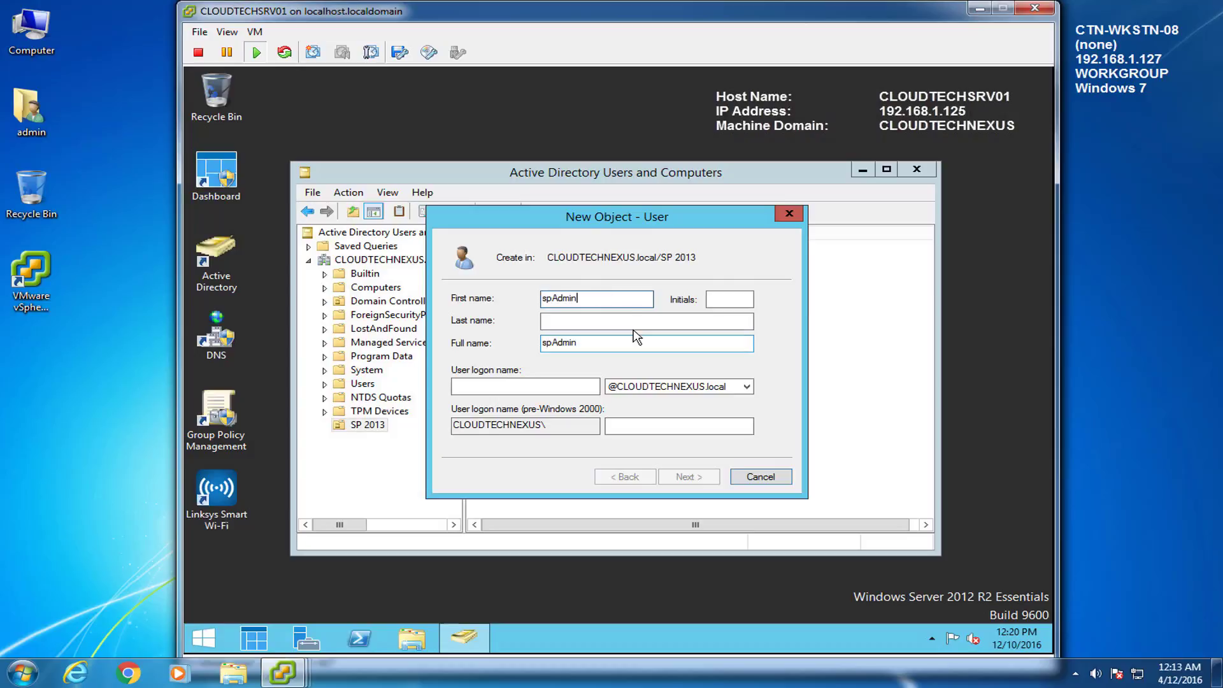
pyautogui.click(594, 319)
pyautogui.write('spAdmin')
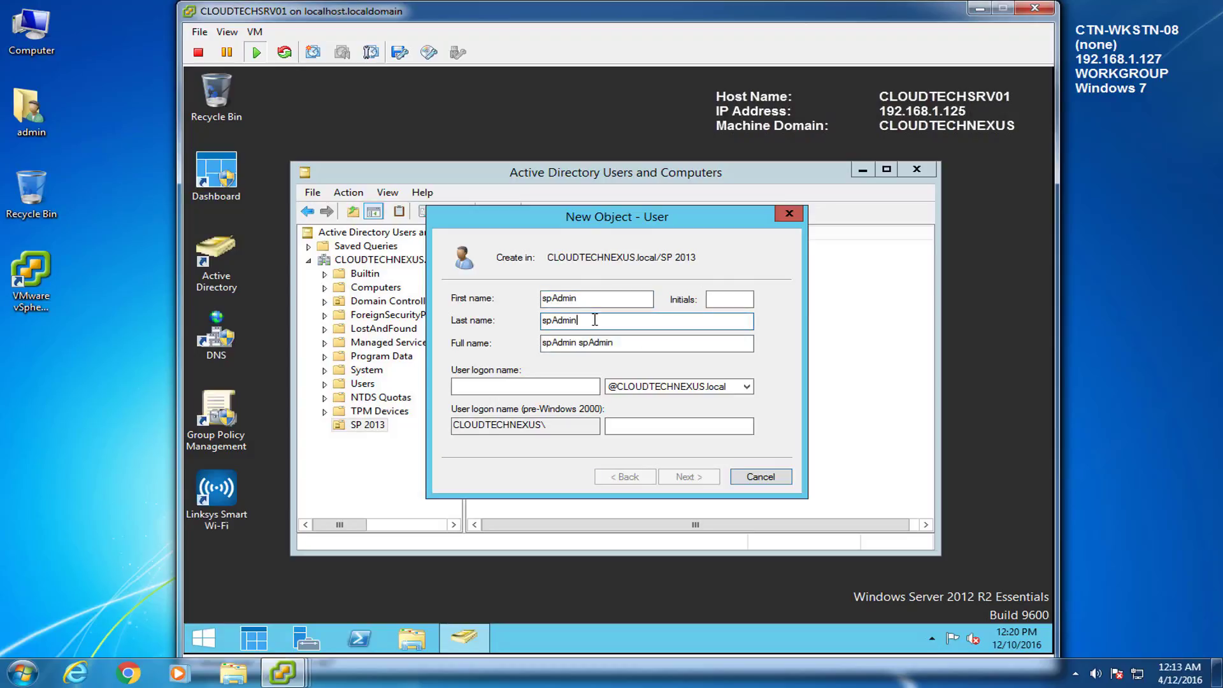
pyautogui.press('Tab')
pyautogui.write('spAdmin')
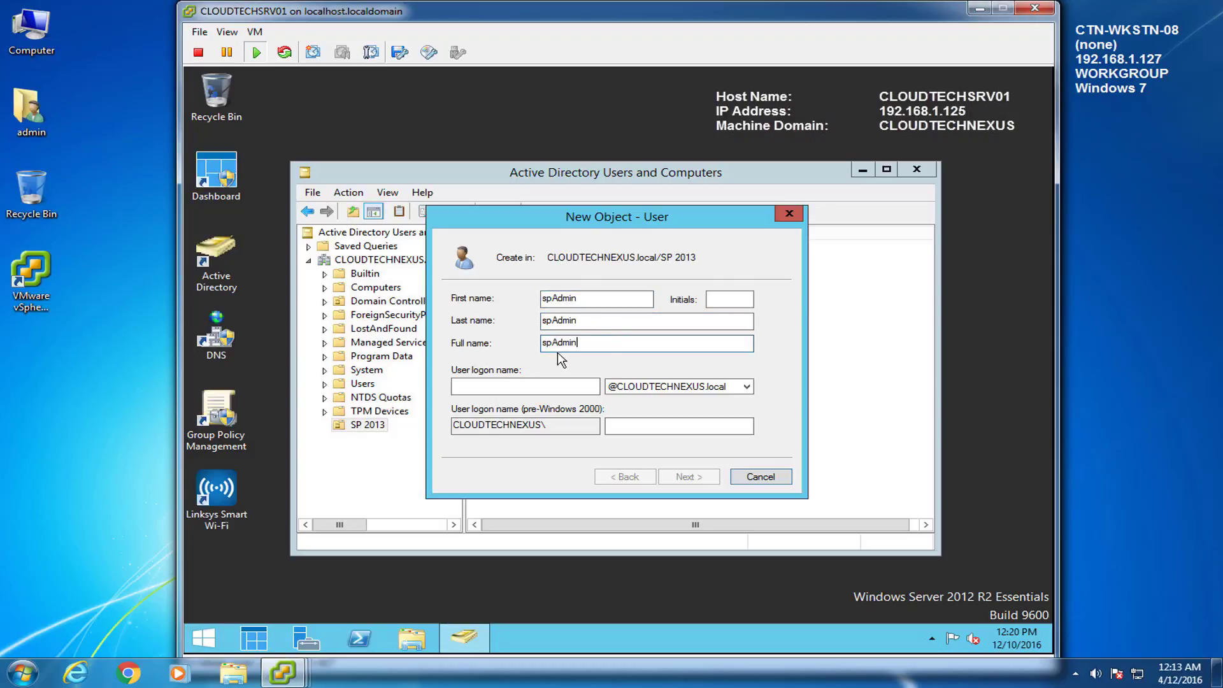
pyautogui.click(514, 388)
pyautogui.write('spAdmin')
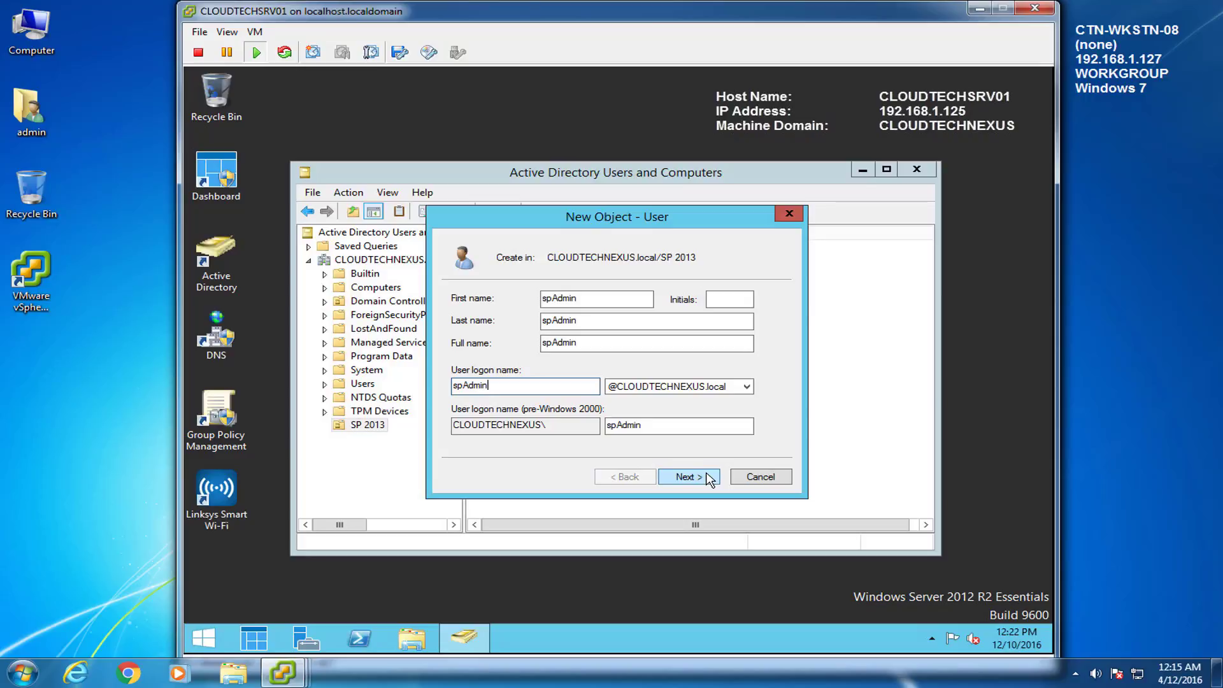
# Step: Set its password, user cannot change it, never expires, and finish creating spAdmin
pyautogui.click(709, 479)
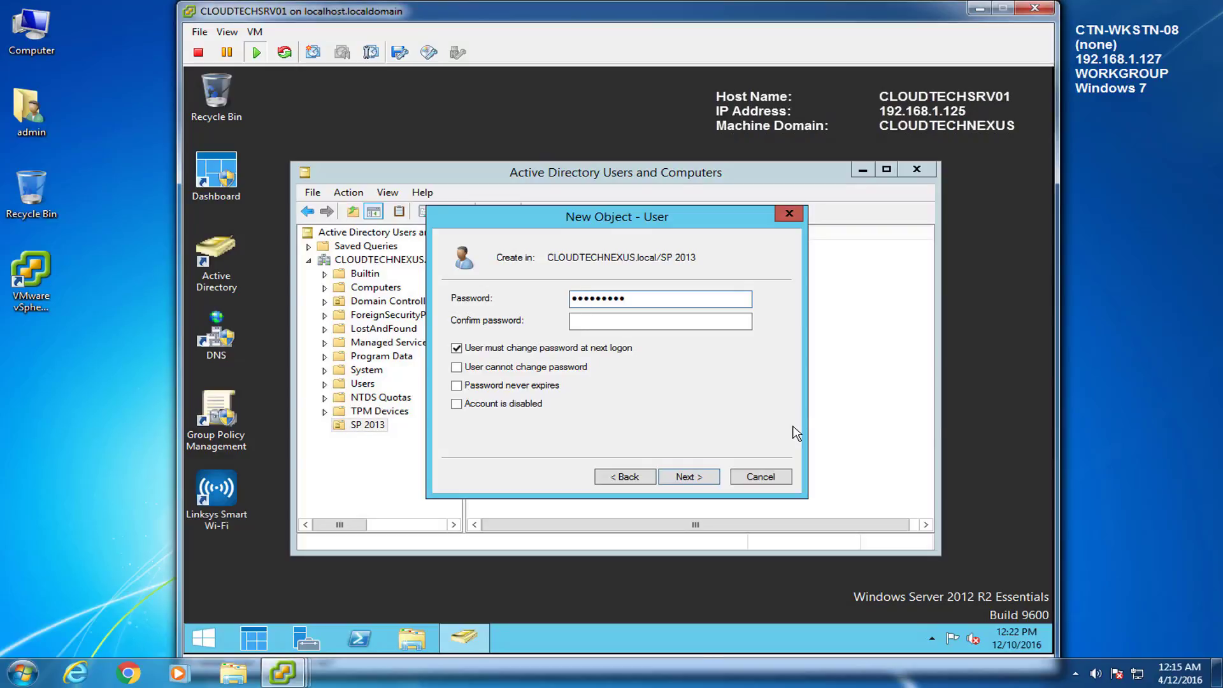
pyautogui.press('Tab')
pyautogui.write('•••••••••')
pyautogui.click(456, 348)
pyautogui.click(457, 367)
pyautogui.click(456, 385)
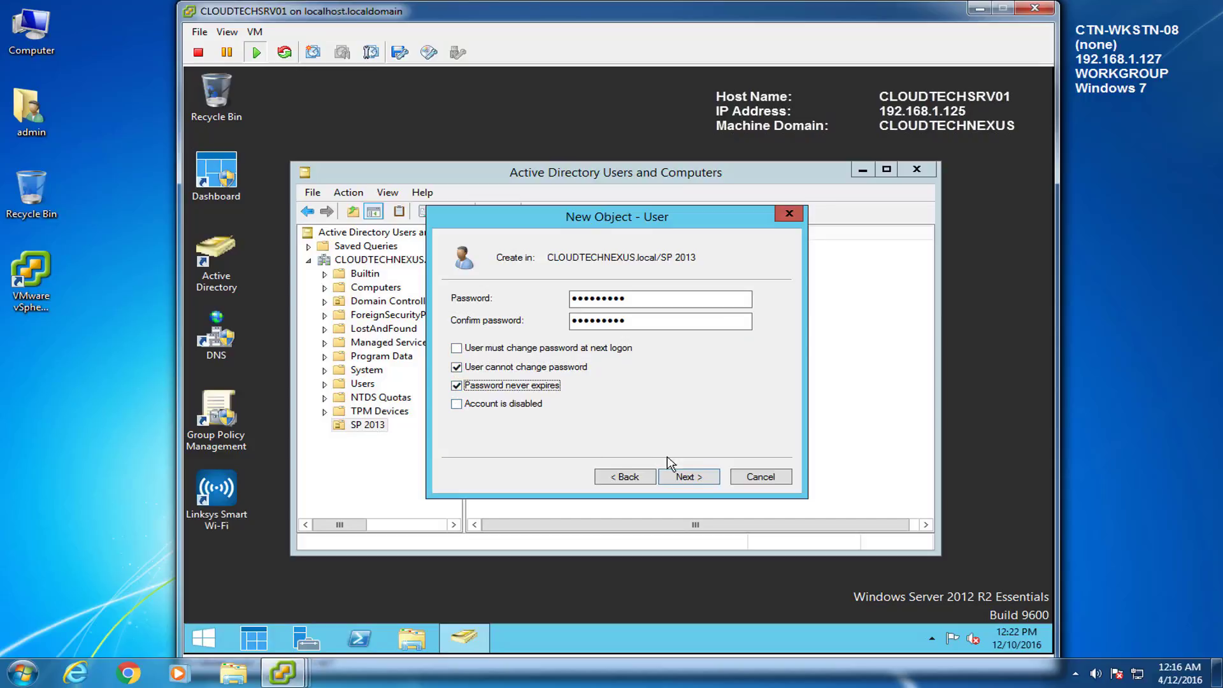
pyautogui.click(698, 479)
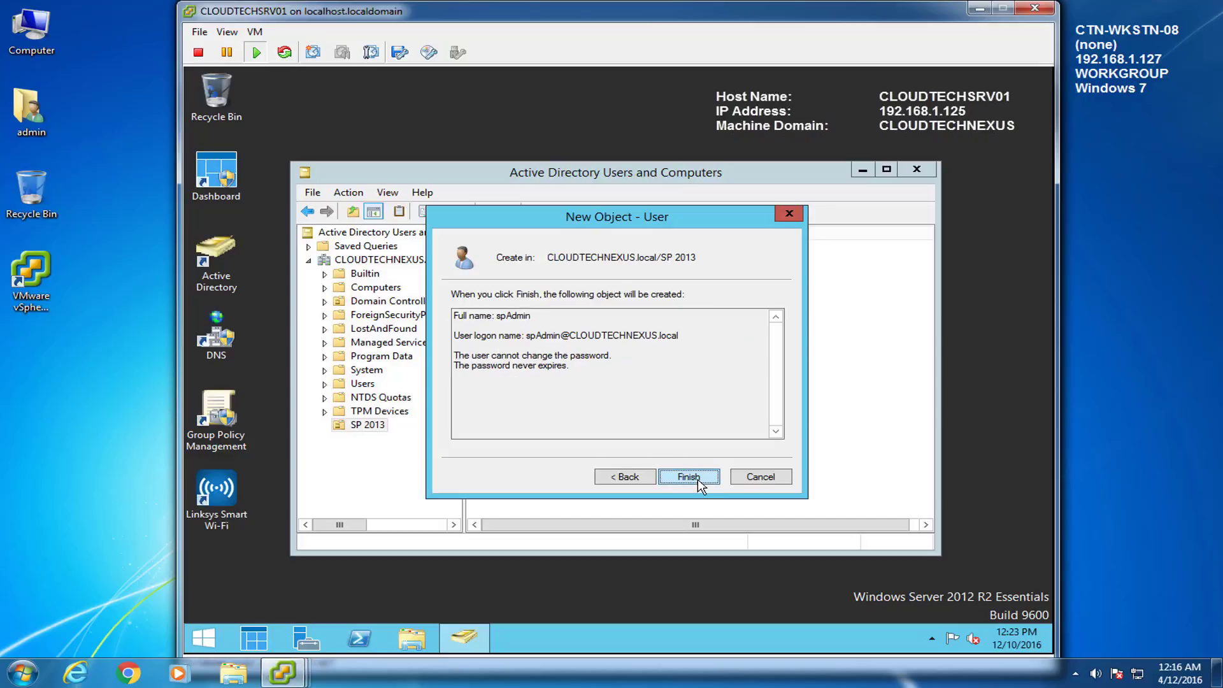
pyautogui.click(697, 479)
pyautogui.click(554, 333)
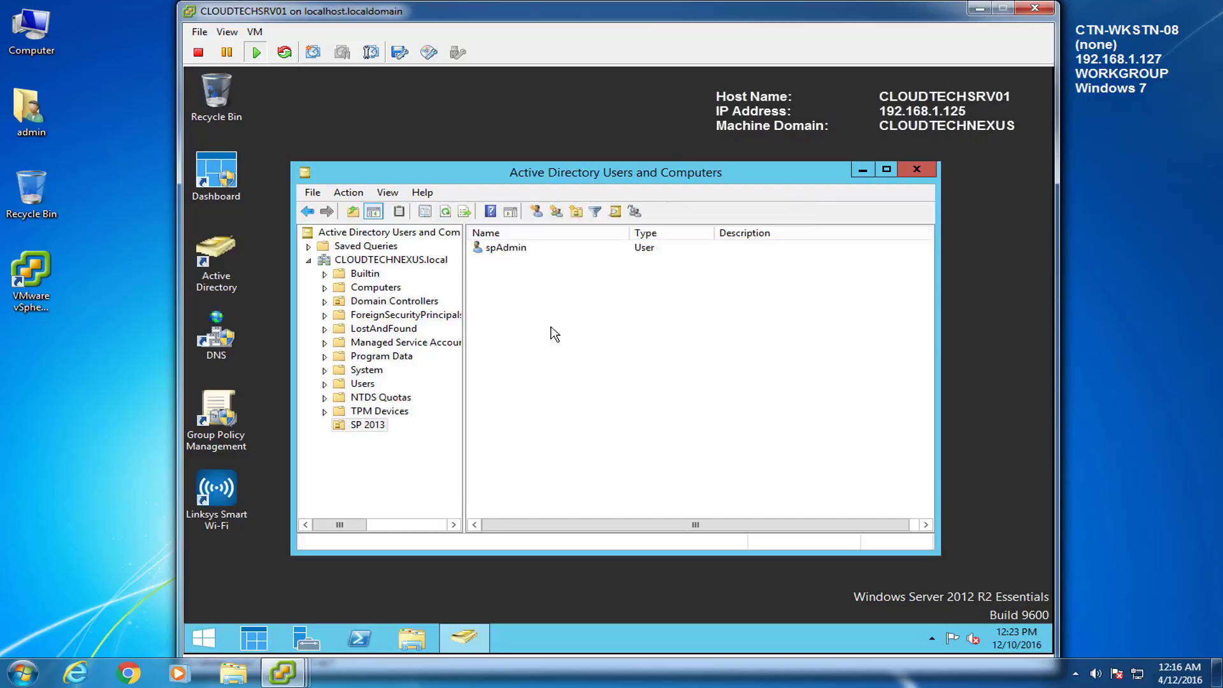
# Step: Start a new user in SP 2013 named spAppPoolAcc, with spAppPoolAcc as first, last, full and logon name
pyautogui.rightClick(480, 275)
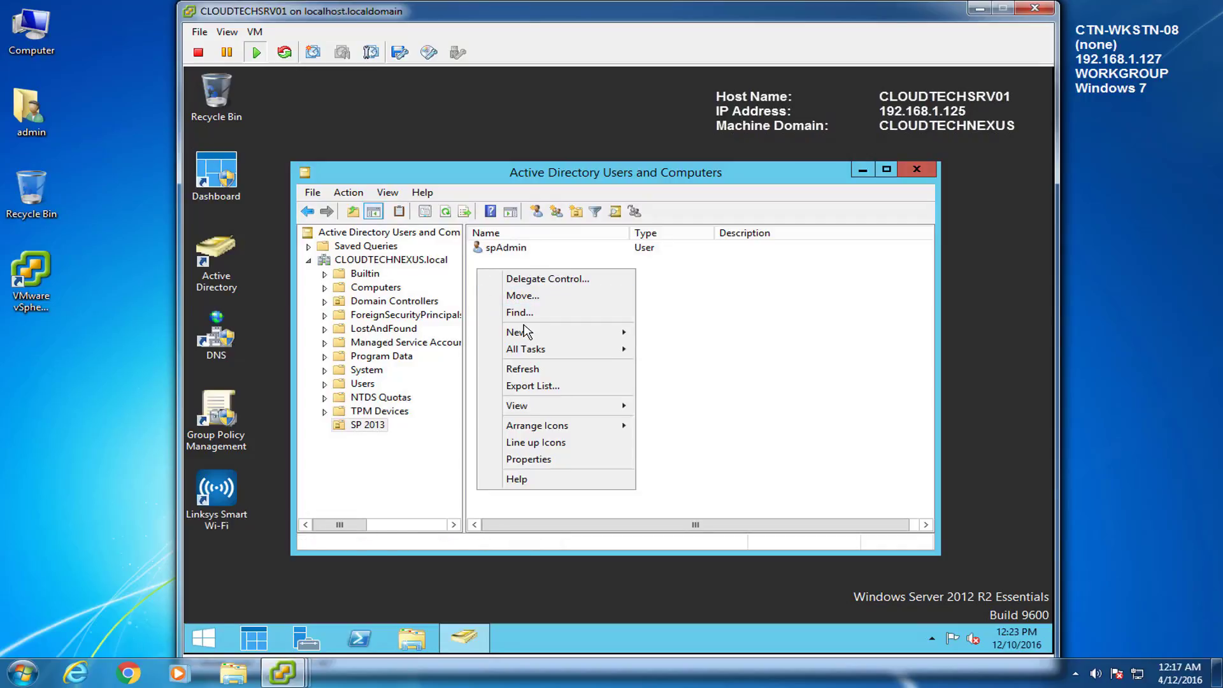
pyautogui.moveTo(524, 332)
pyautogui.click(670, 466)
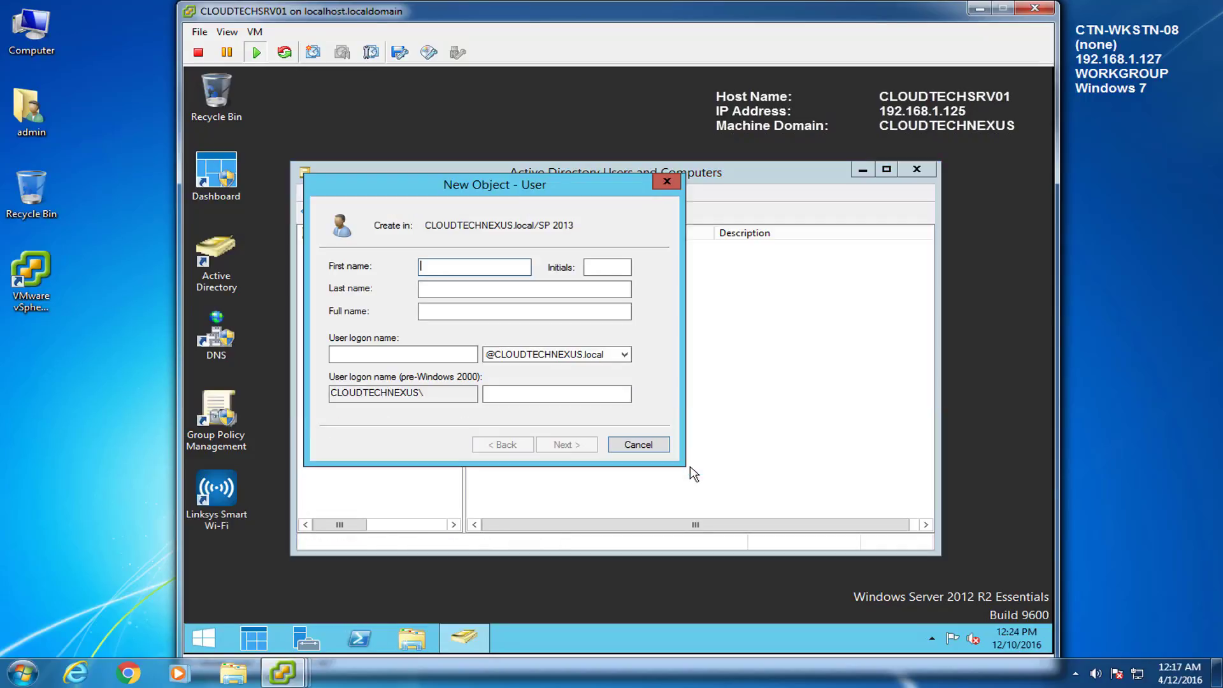
pyautogui.write('spAppPoolAcc')
pyautogui.click(453, 290)
pyautogui.write('spAppPoolAcc')
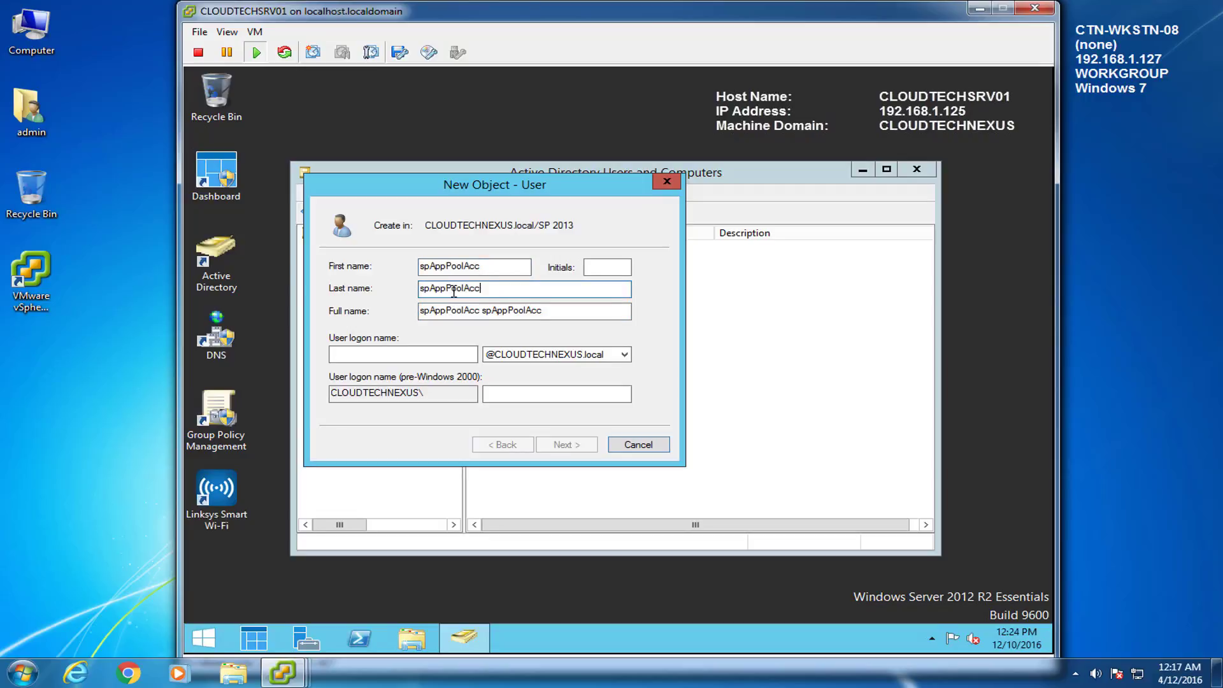
pyautogui.moveTo(554, 308); pyautogui.dragTo(309, 300)
pyautogui.write('spAppPoolAcc')
pyautogui.click(407, 354)
pyautogui.write('spAppPoolAcc')
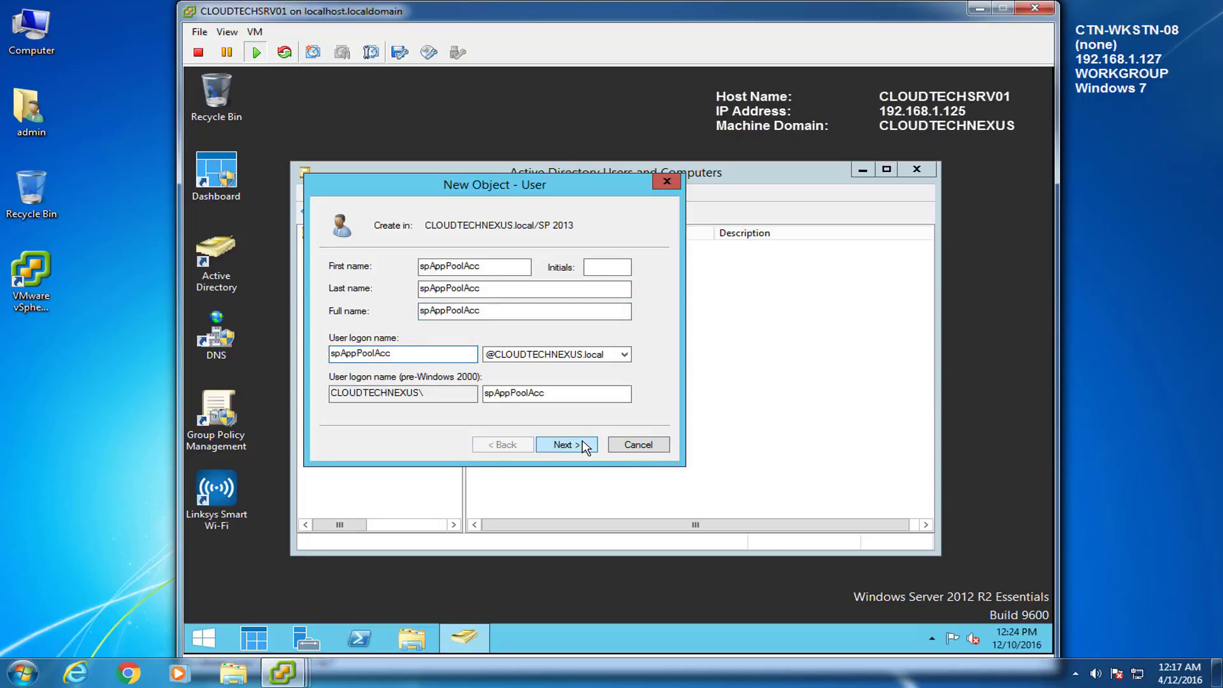
# Step: Give spAppPoolAcc a password that never expires and the user cannot change, then finish creating it
pyautogui.click(563, 444)
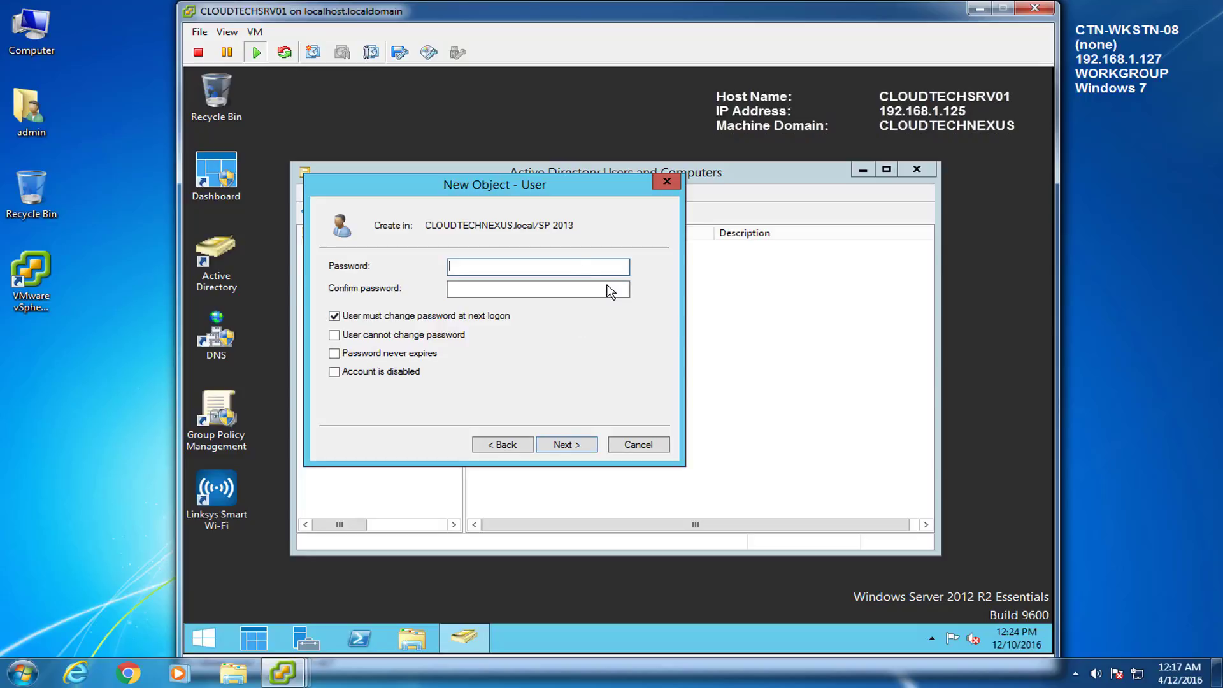
pyautogui.hotkey('ctrl', 'v')
pyautogui.press('Tab')
pyautogui.hotkey('ctrl', 'v')
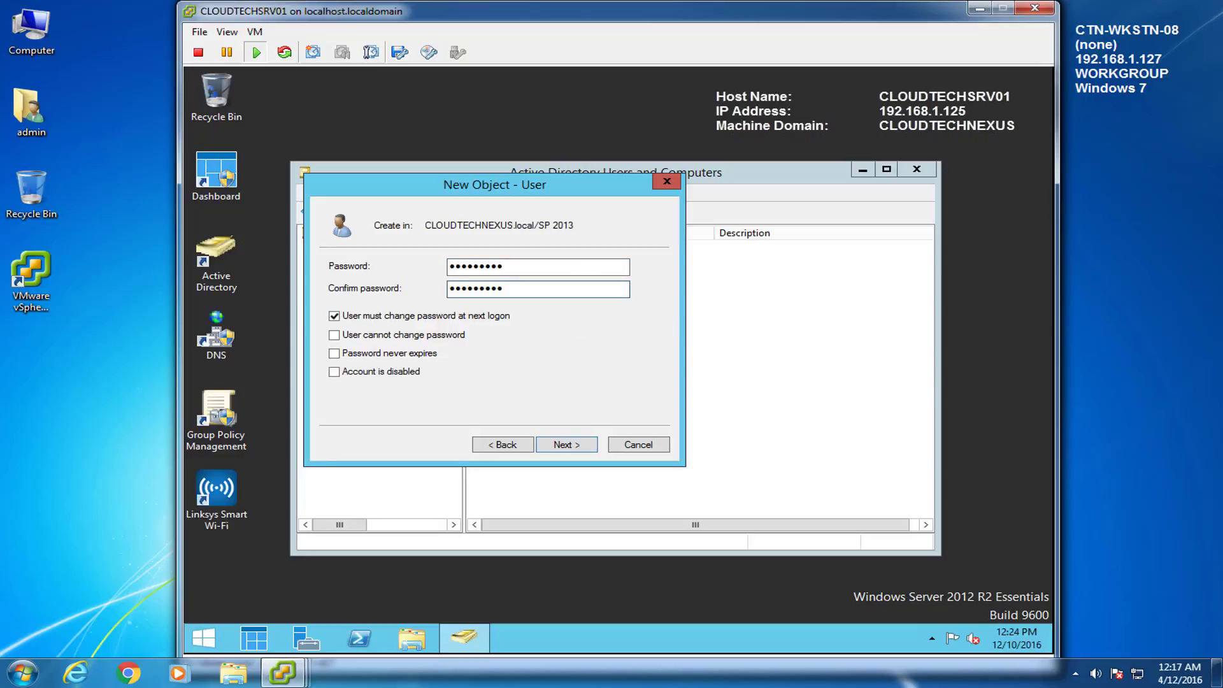
pyautogui.click(334, 316)
pyautogui.click(334, 335)
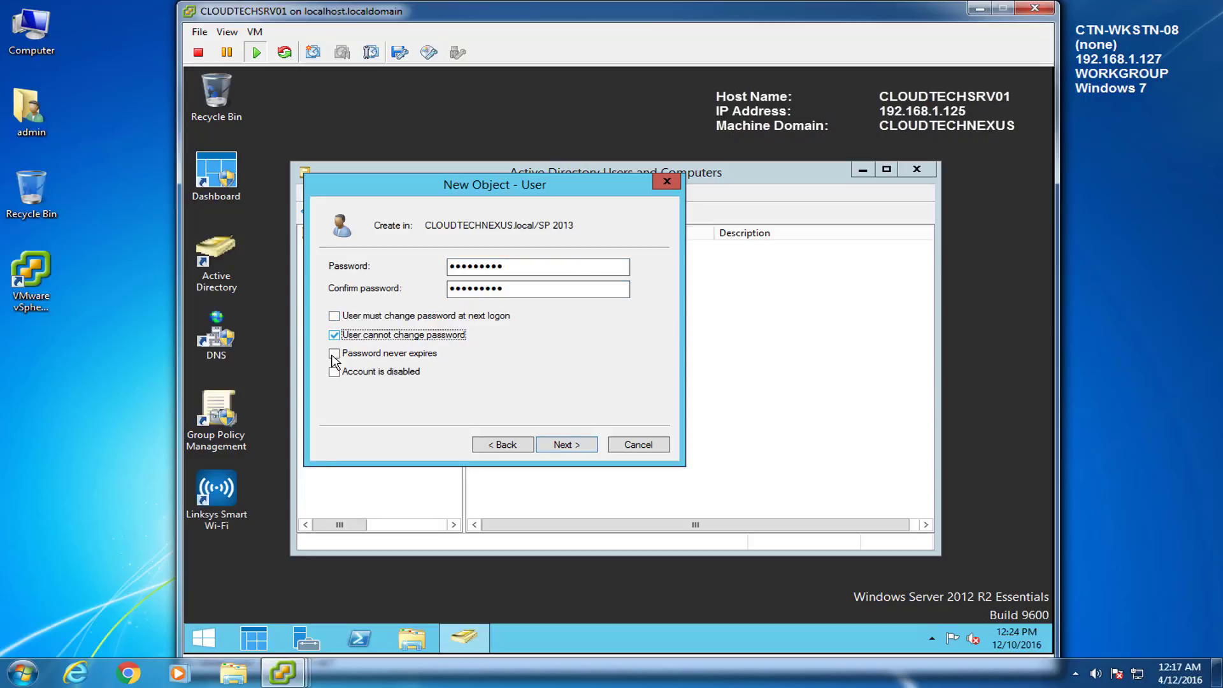
pyautogui.click(333, 353)
pyautogui.click(557, 446)
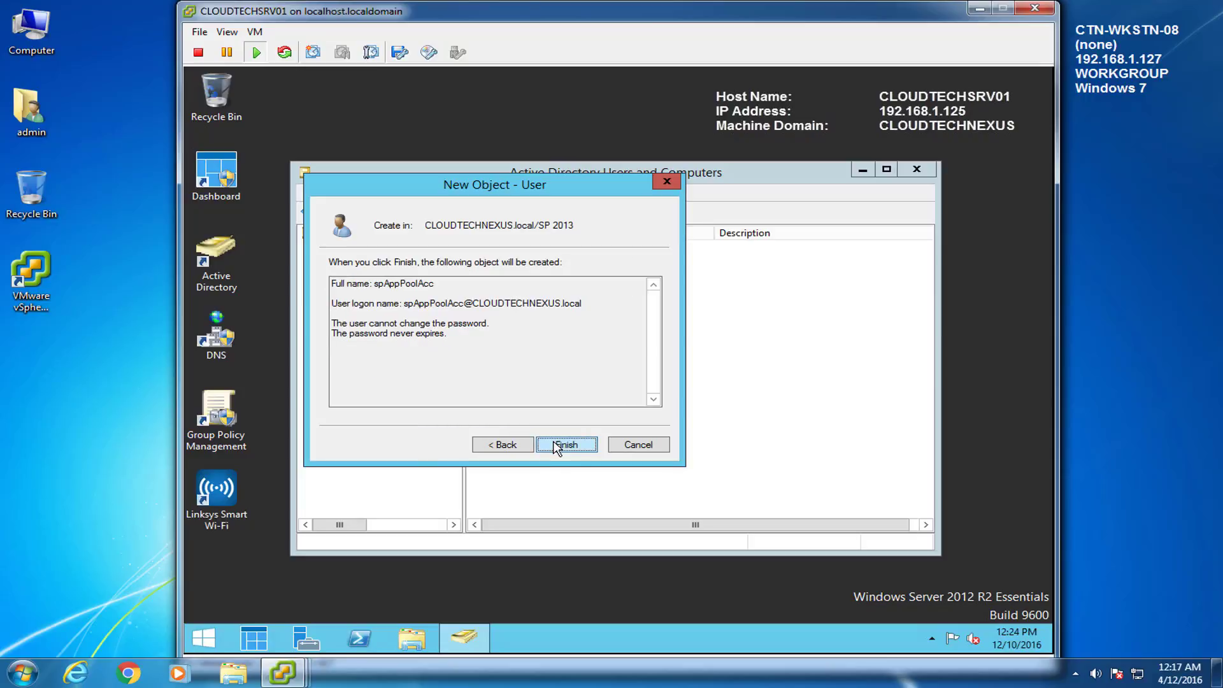
pyautogui.click(557, 446)
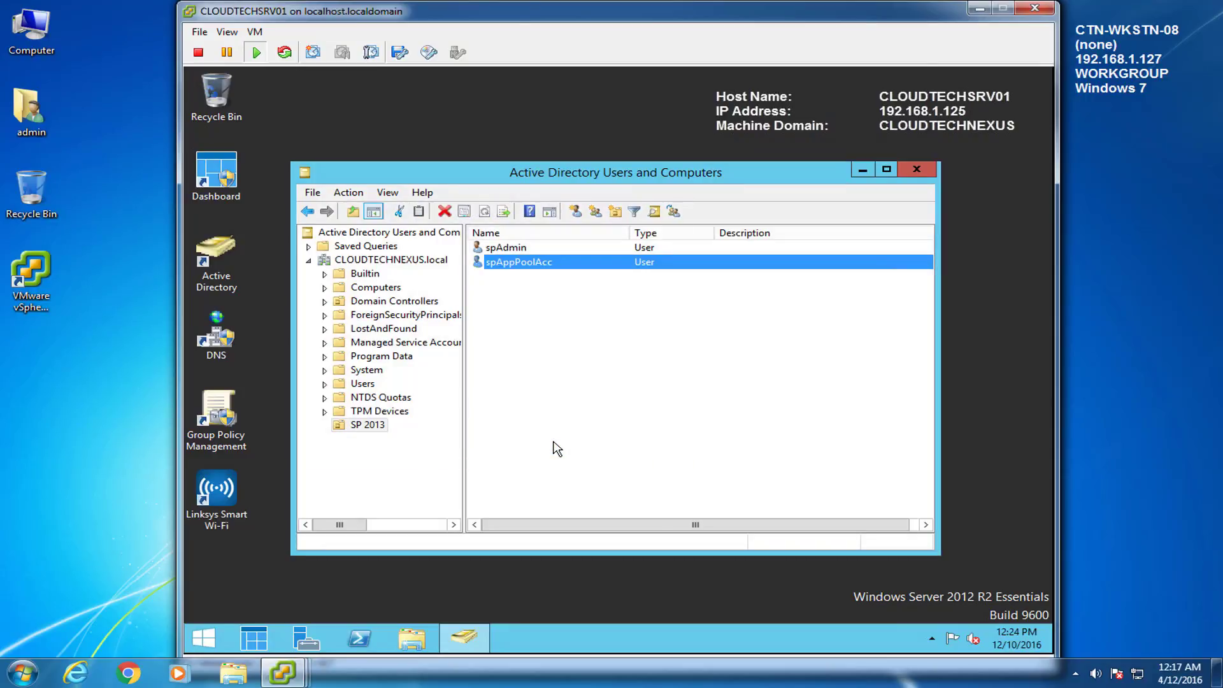
# Step: Start a new user in SP 2013 with first name and logon name spFarmAcc
pyautogui.rightClick(480, 282)
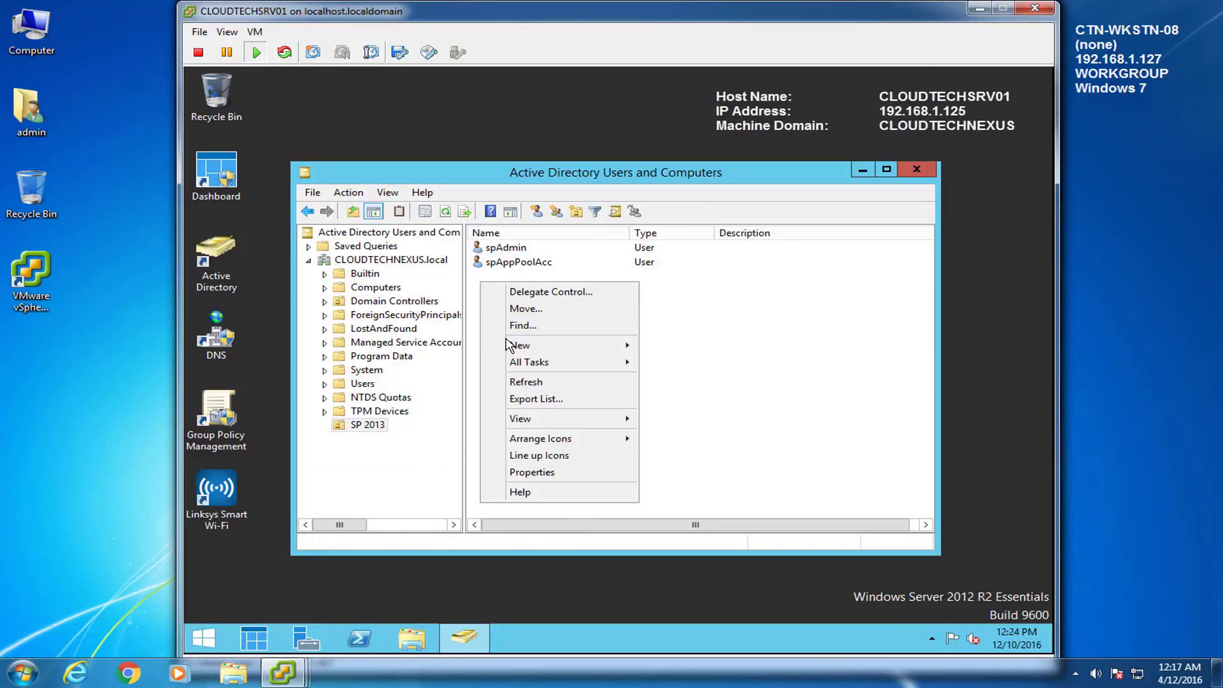
pyautogui.moveTo(516, 345)
pyautogui.click(675, 482)
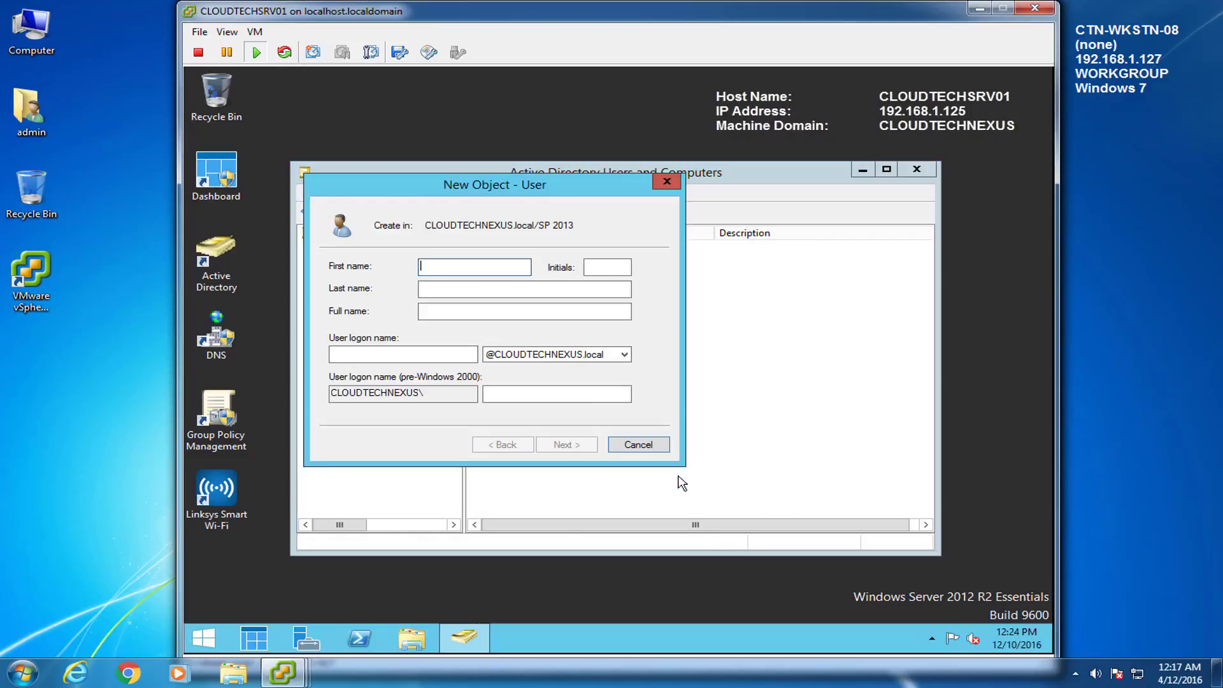
pyautogui.moveTo(482, 184); pyautogui.dragTo(603, 210)
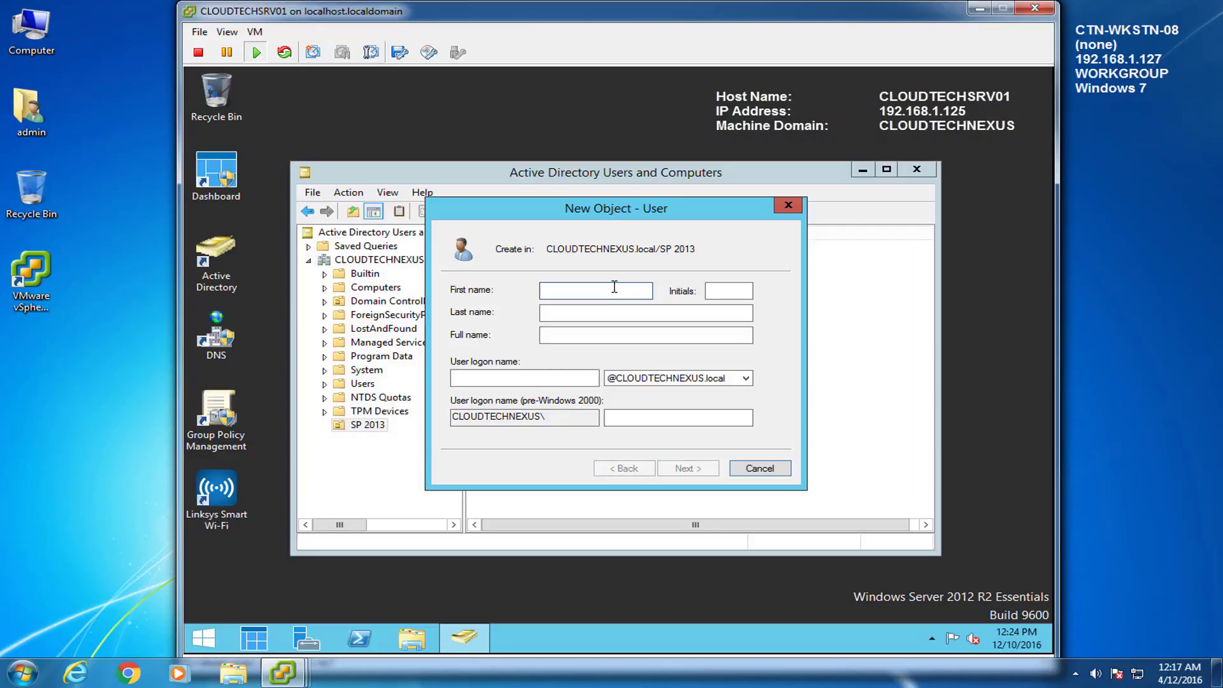
pyautogui.write('spFarmAcc')
pyautogui.click(592, 316)
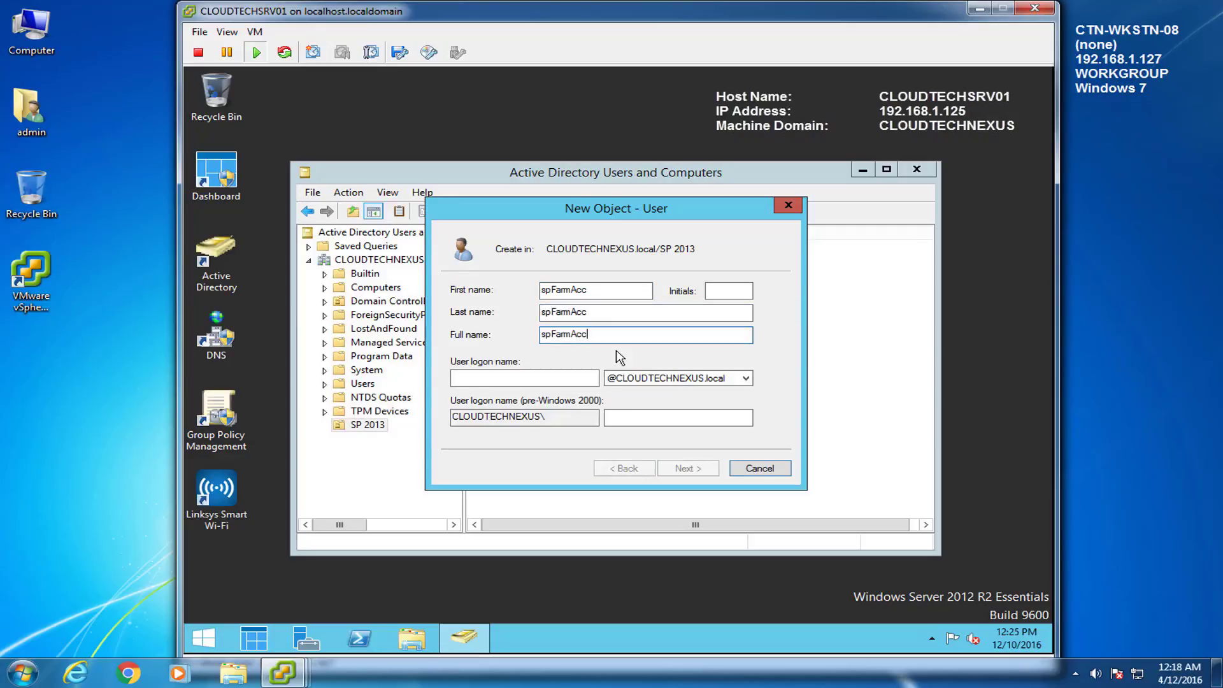
pyautogui.click(540, 373)
pyautogui.write('spFarmAcc')
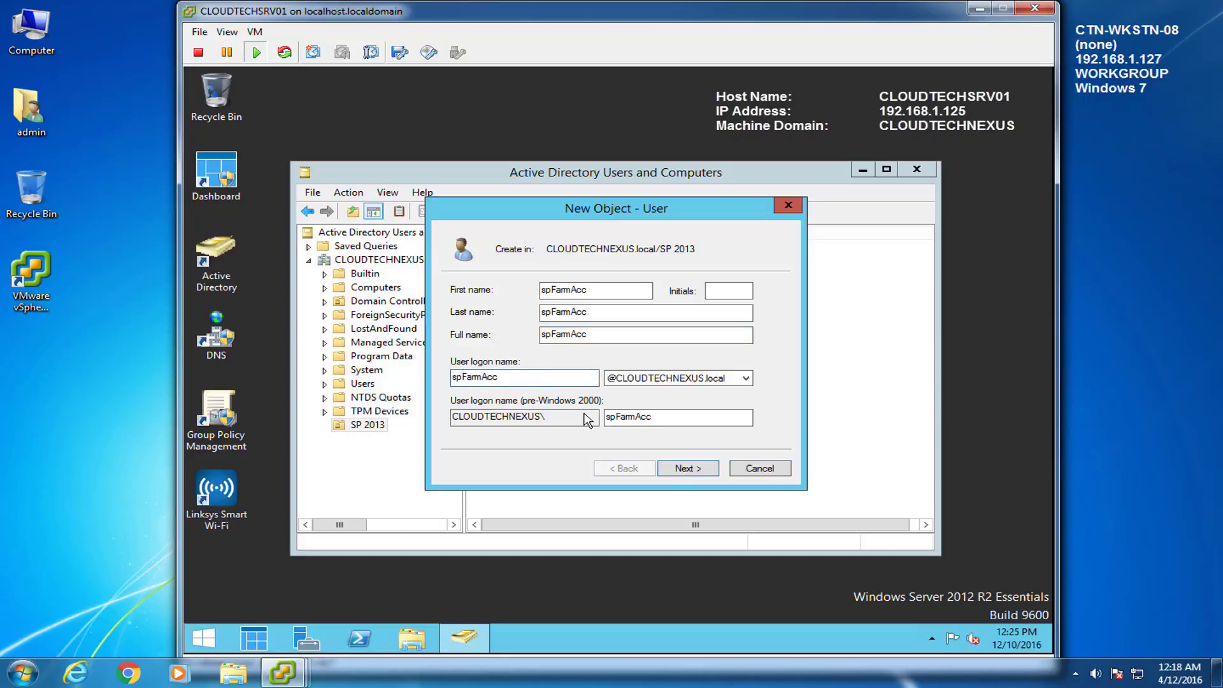
# Step: Give spFarmAcc a password that never expires and the user cannot change, then finish creating it
pyautogui.click(686, 469)
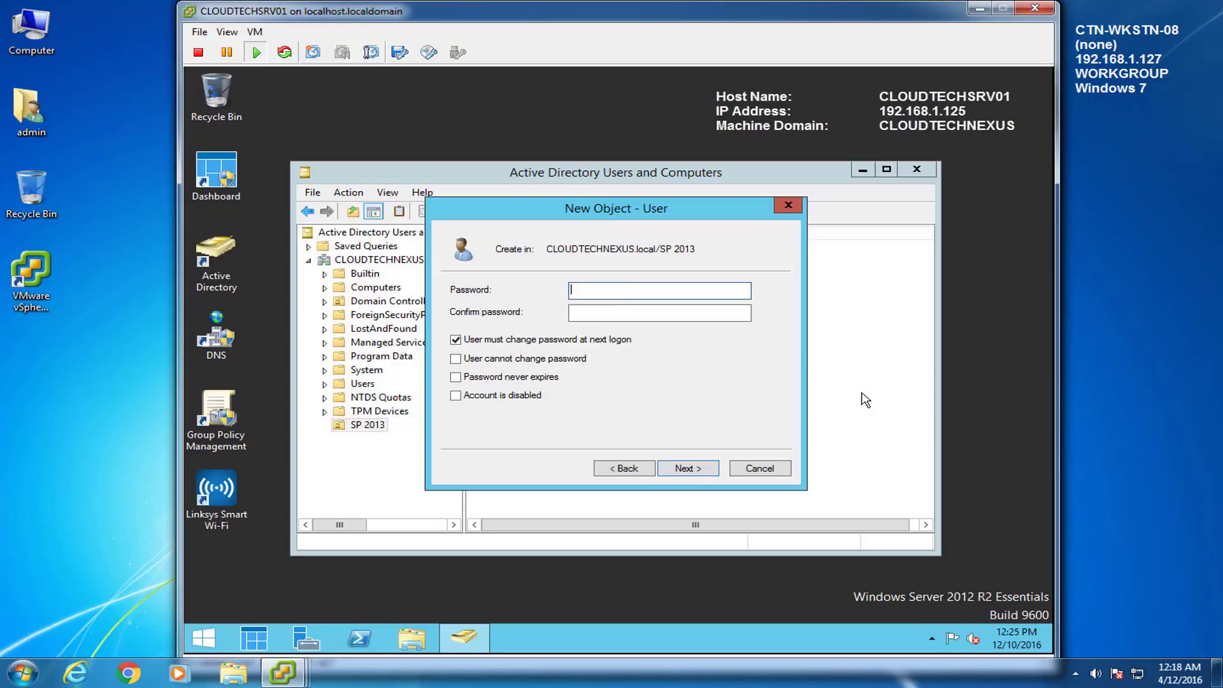
pyautogui.hotkey('ctrl', 'v')
pyautogui.press('Tab')
pyautogui.hotkey('ctrl', 'v')
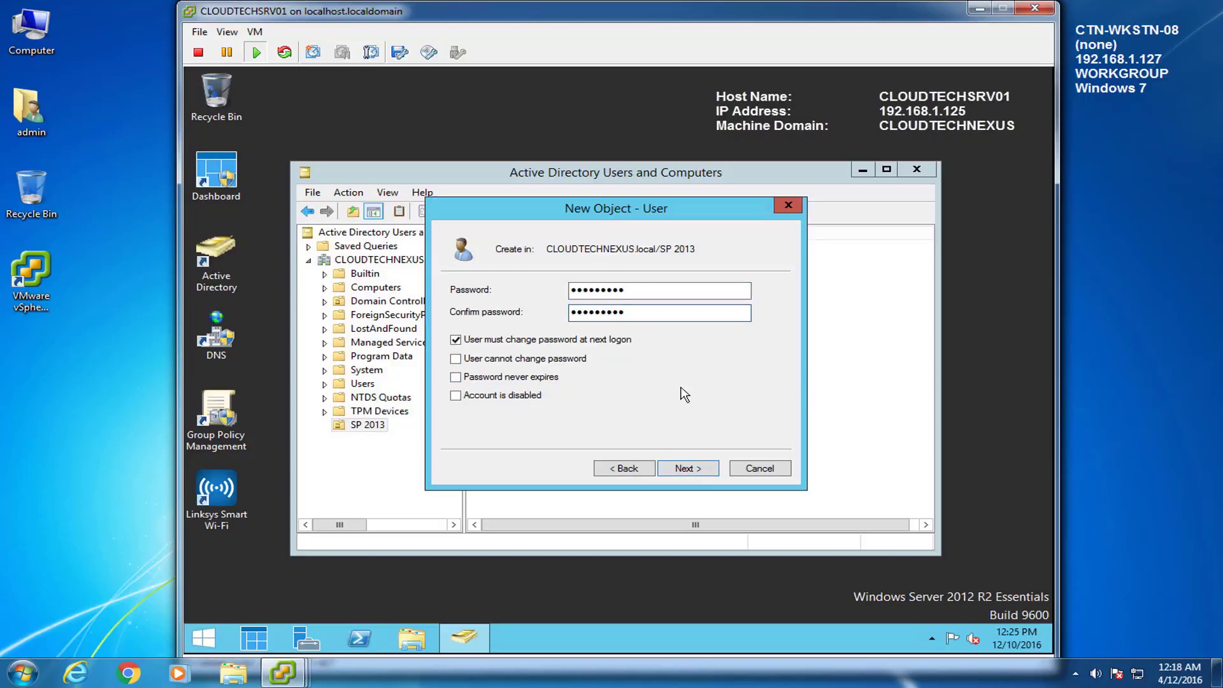
pyautogui.click(455, 340)
pyautogui.click(455, 359)
pyautogui.click(455, 377)
pyautogui.click(689, 469)
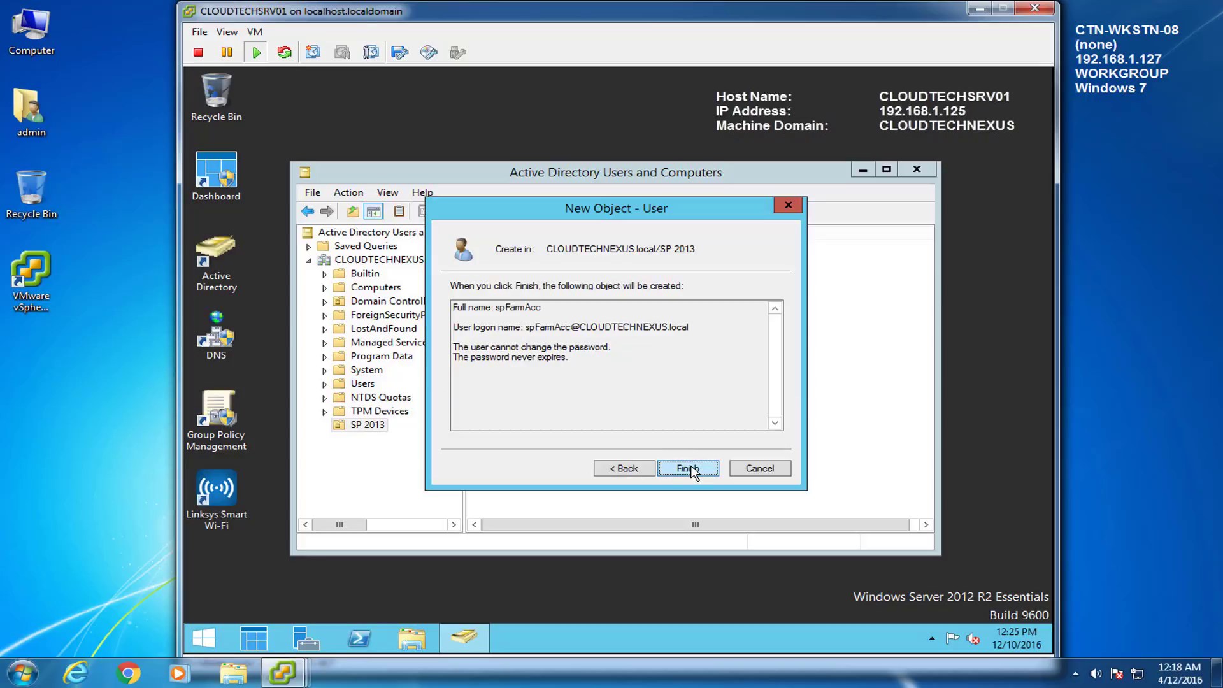
pyautogui.click(690, 469)
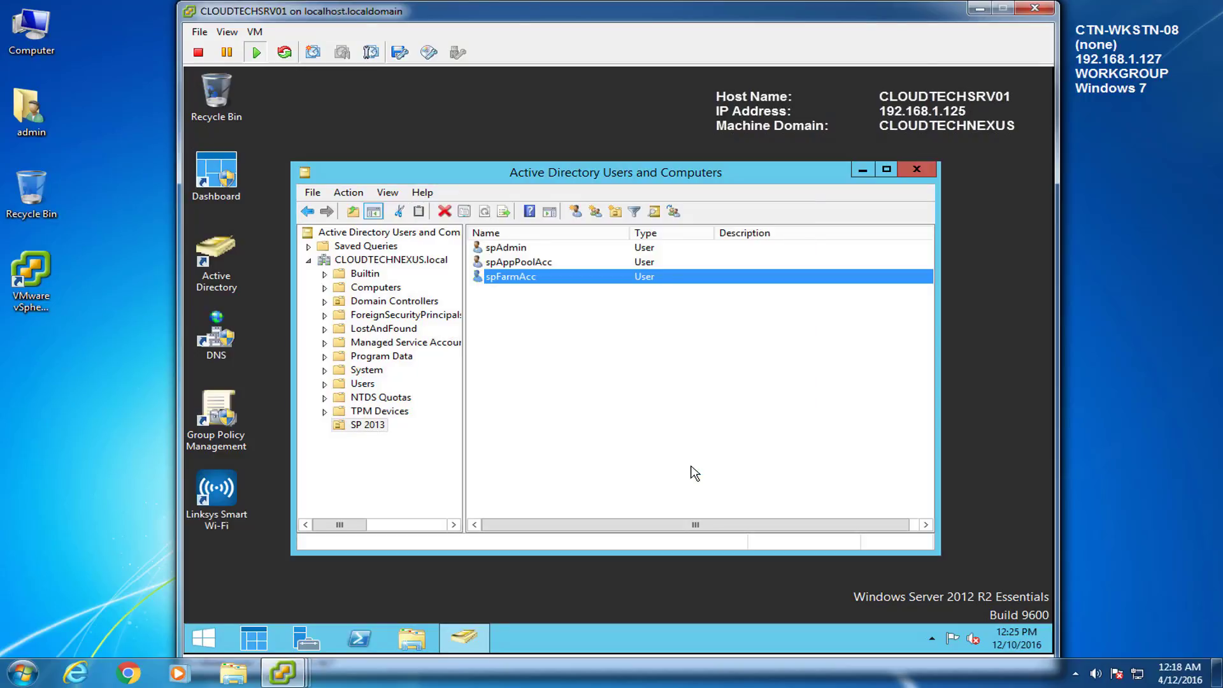
# Step: Start a new user in SP 2013 with sqlSvcAcc as first, last, full and logon name
pyautogui.rightClick(483, 307)
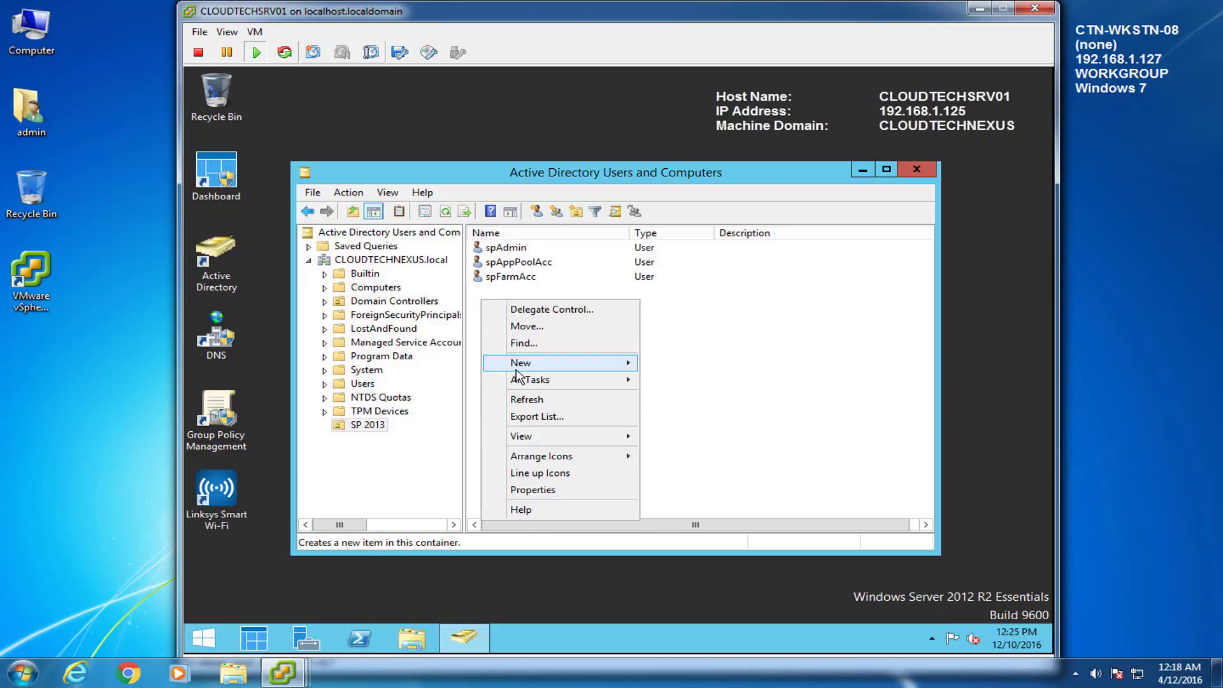
pyautogui.moveTo(522, 363)
pyautogui.click(677, 497)
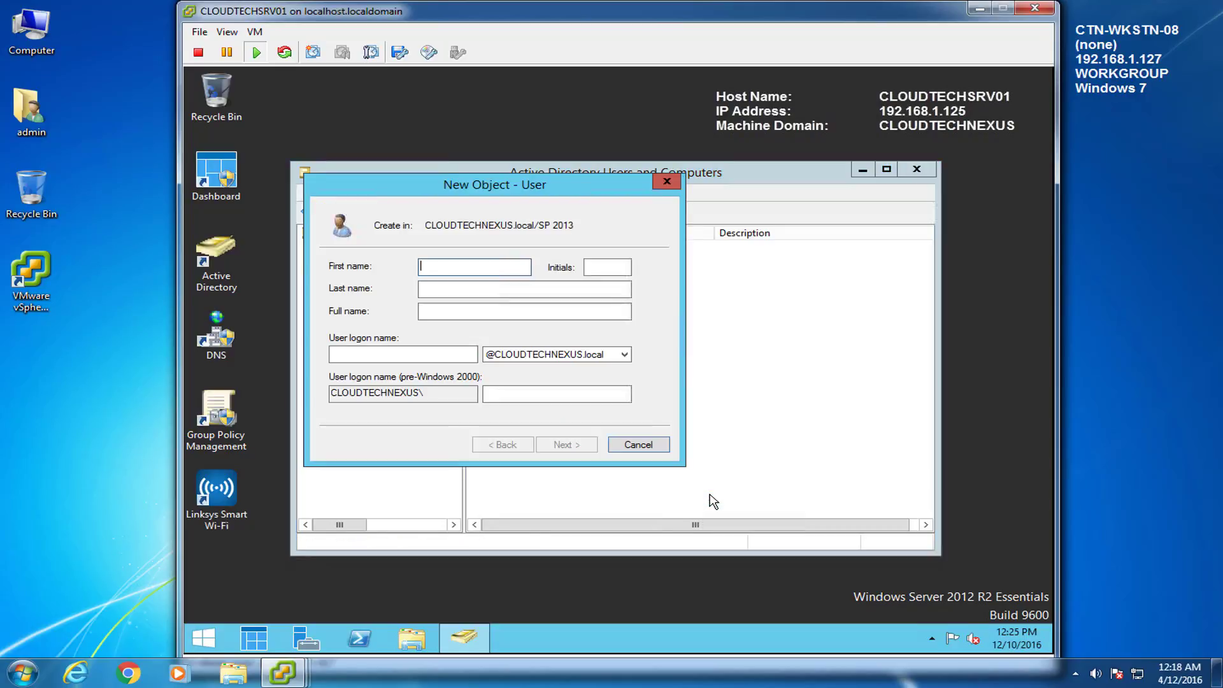
pyautogui.moveTo(520, 193); pyautogui.dragTo(640, 209)
pyautogui.write('sqlSvcAcc')
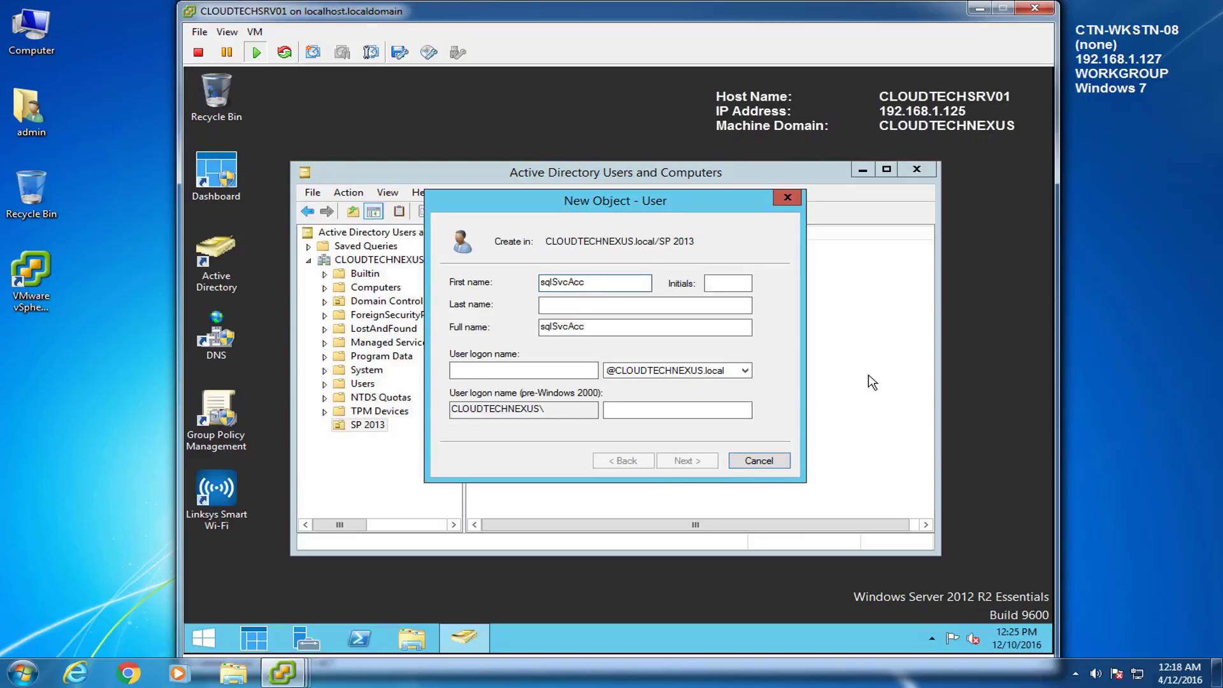
pyautogui.press('Tab')
pyautogui.press('Tab')
pyautogui.write('sqlSvcAcc')
pyautogui.moveTo(673, 329); pyautogui.dragTo(382, 326)
pyautogui.write('sqlSvcAcc')
pyautogui.click(580, 369)
pyautogui.write('sqlSvcAcc')
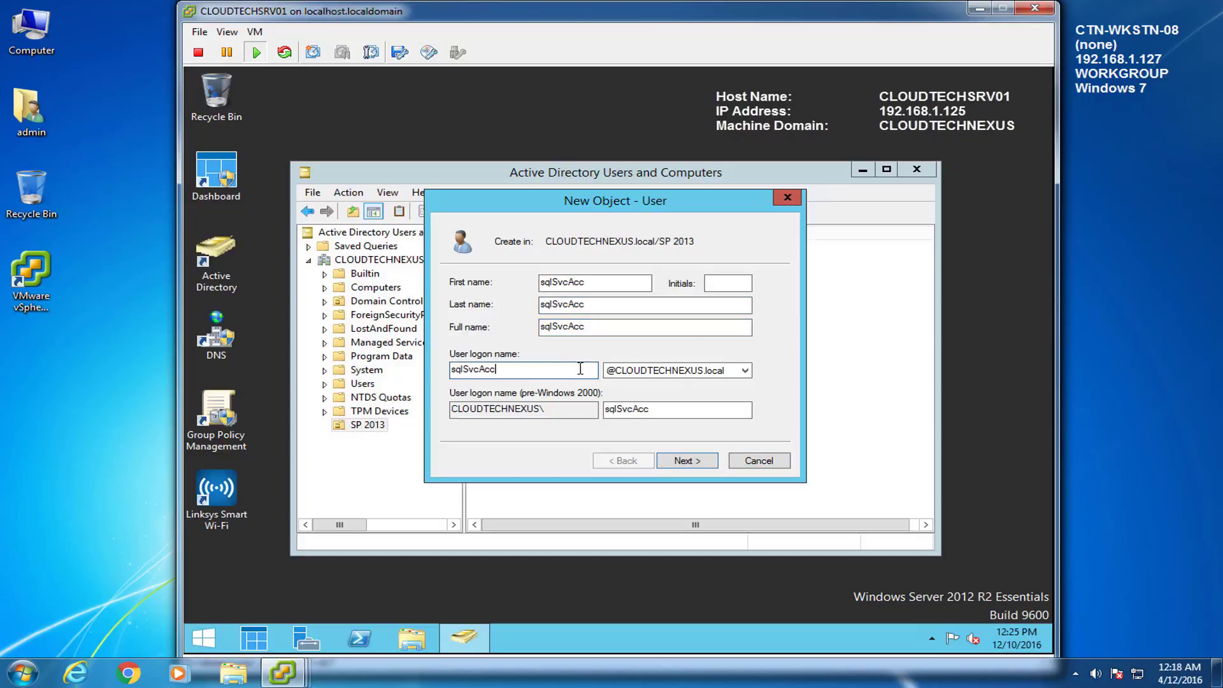
# Step: Give sqlSvcAcc a password that never expires and the user cannot change, then finish creating it
pyautogui.click(704, 462)
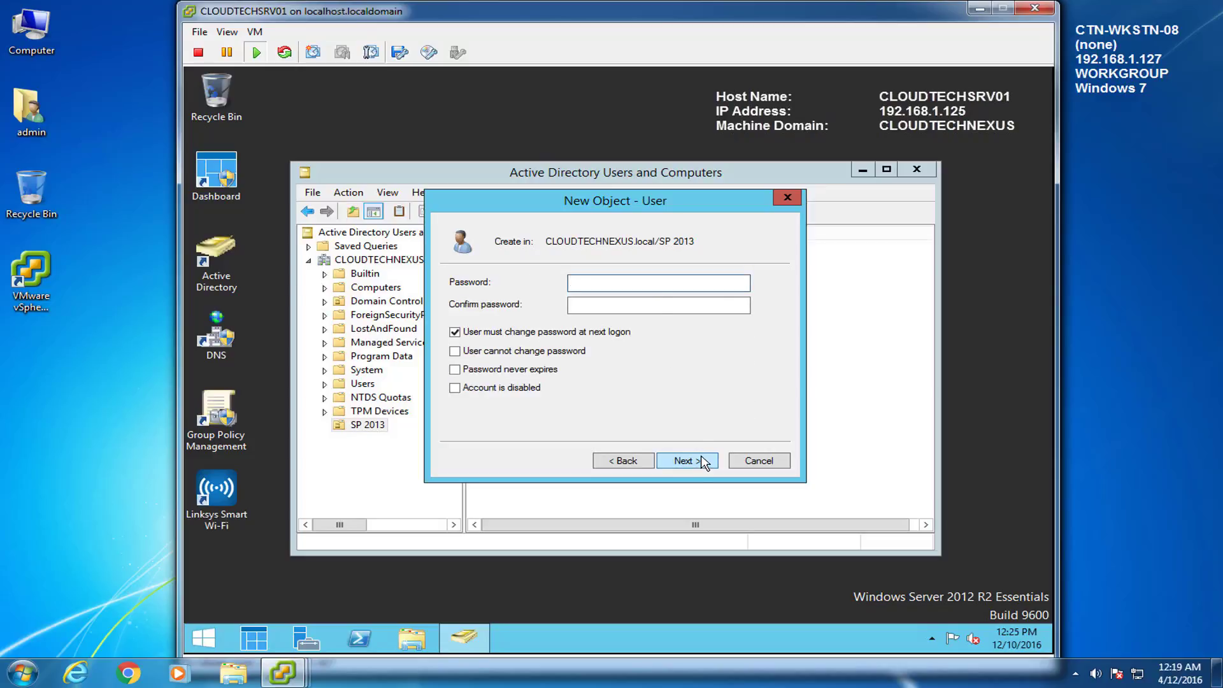
pyautogui.write('•••••••••')
pyautogui.press('Tab')
pyautogui.write('•••••••••')
pyautogui.click(455, 332)
pyautogui.click(455, 351)
pyautogui.click(455, 370)
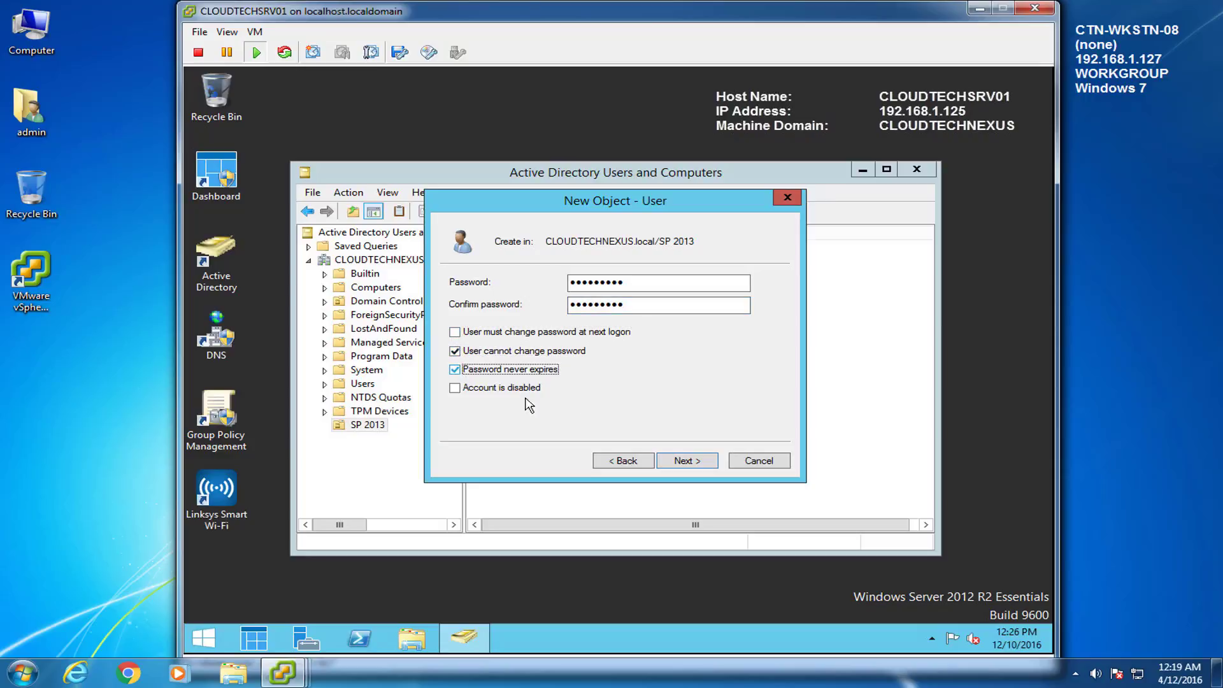
pyautogui.click(686, 460)
pyautogui.click(688, 461)
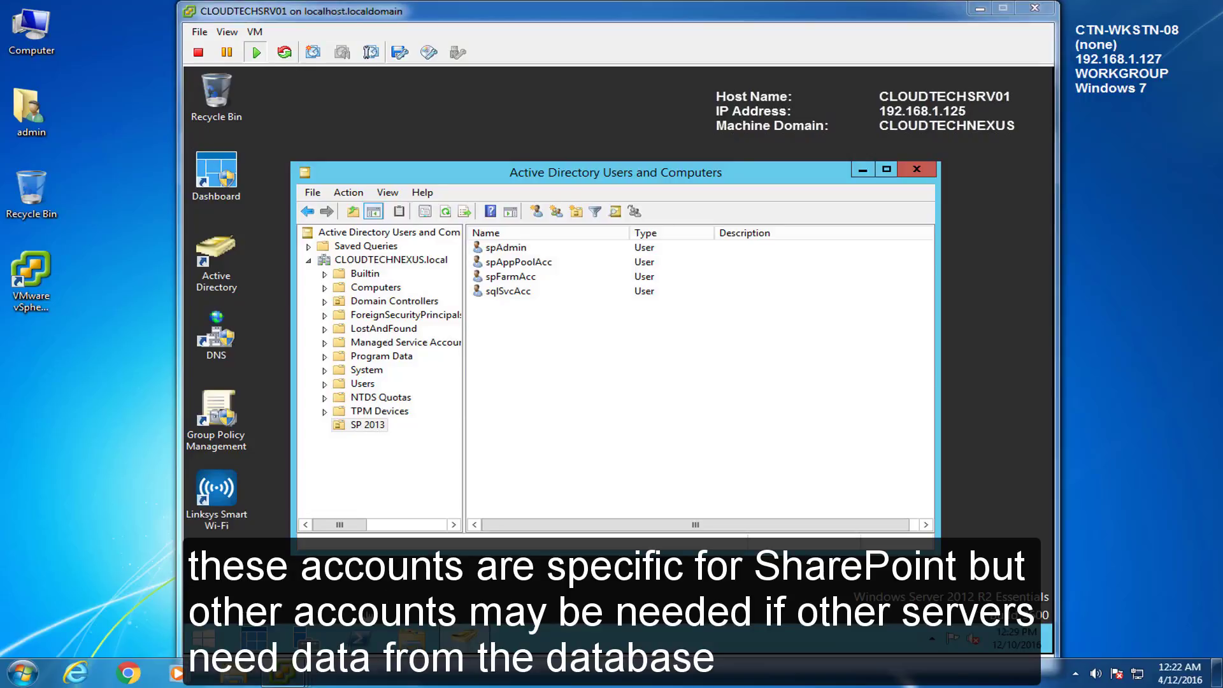
# Step: Switch to the CLOUDTECHSRV03 console and unlock it with the admin password
pyautogui.moveTo(285, 673)
pyautogui.click(460, 627)
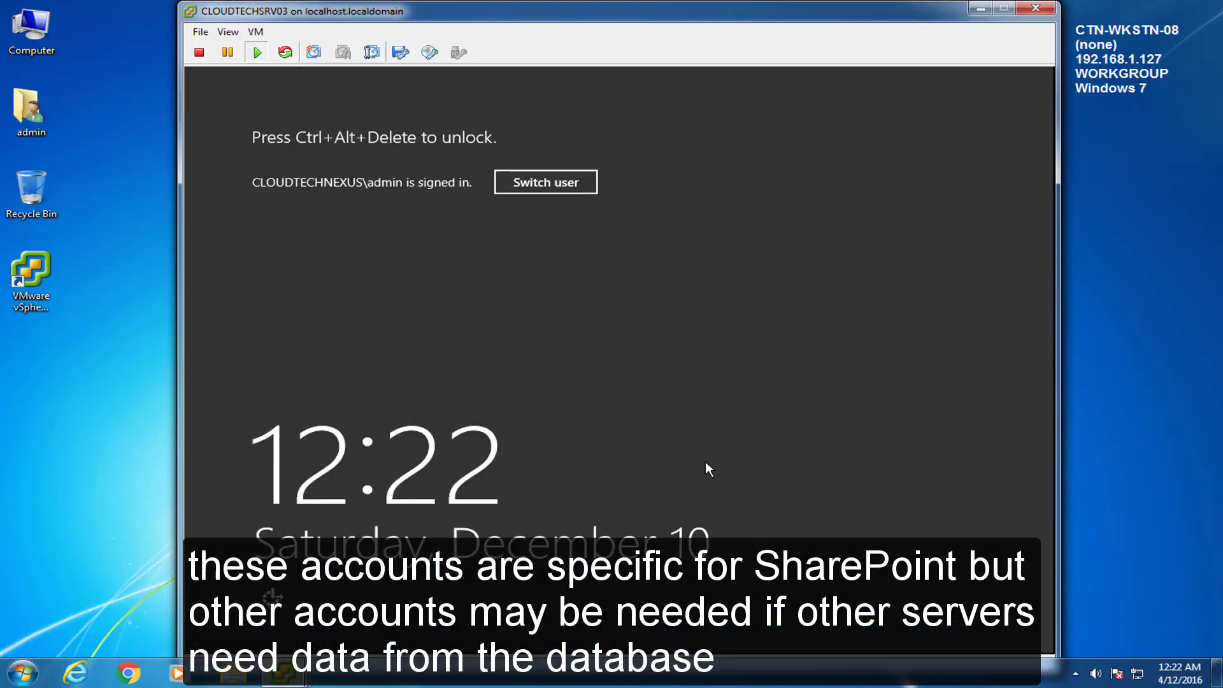
pyautogui.click(254, 32)
pyautogui.moveTo(304, 64)
pyautogui.click(628, 79)
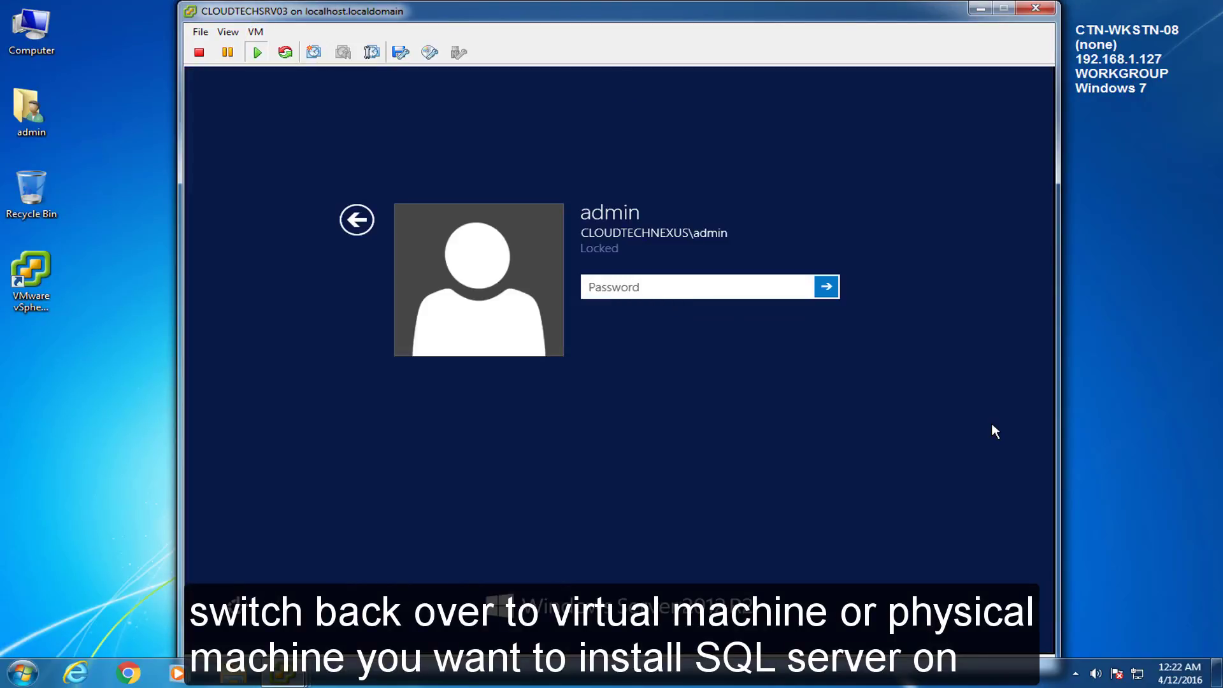
pyautogui.write('••••••••••')
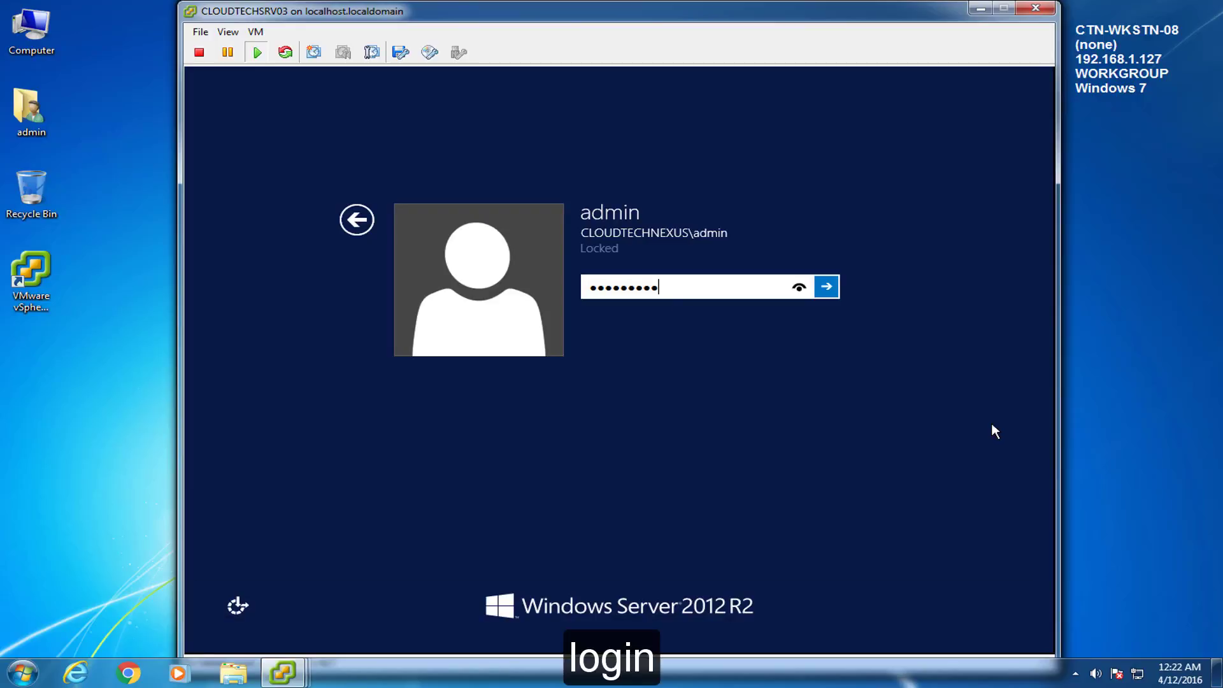
pyautogui.press('Return')
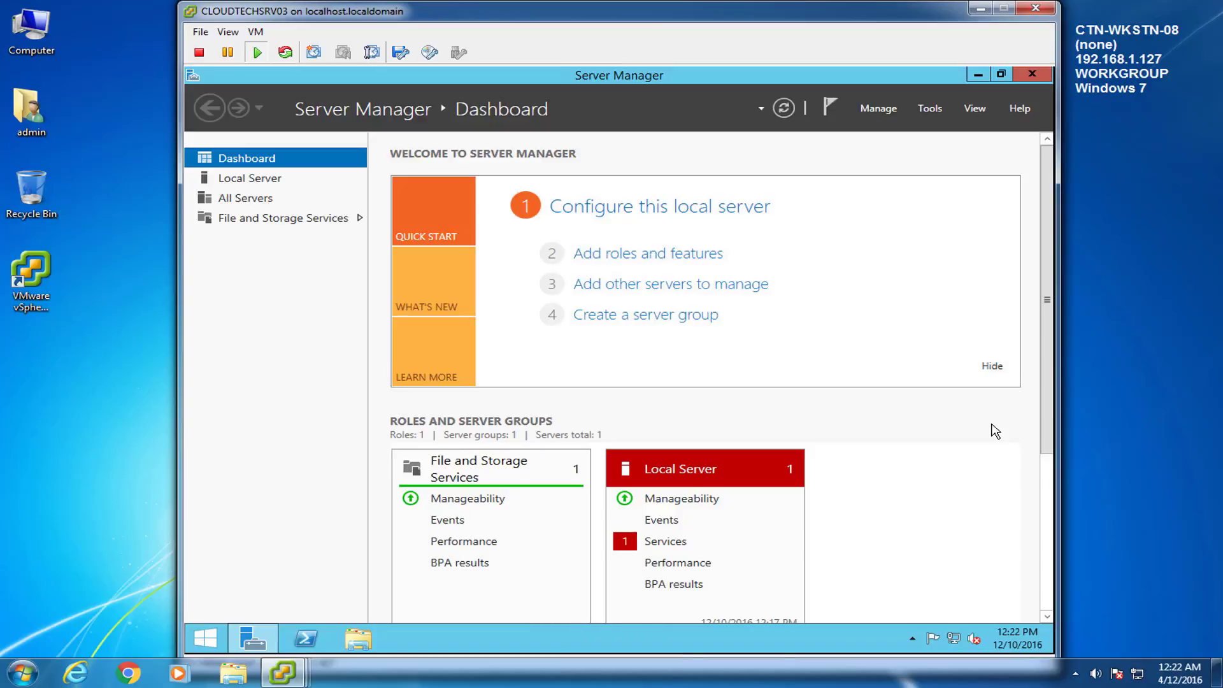
pyautogui.click(648, 254)
# Step: In Add Roles and Features, select .NET Framework 3.5 plus HTTP and Non-HTTP Activation features
pyautogui.click(755, 577)
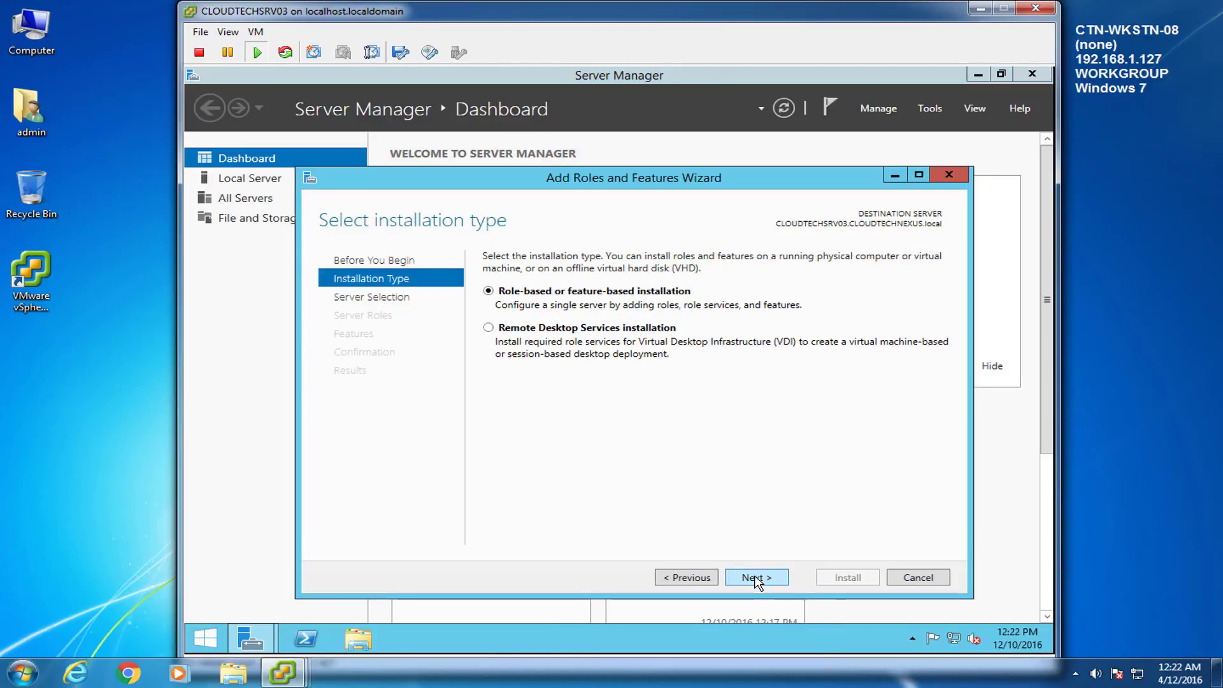
pyautogui.click(755, 578)
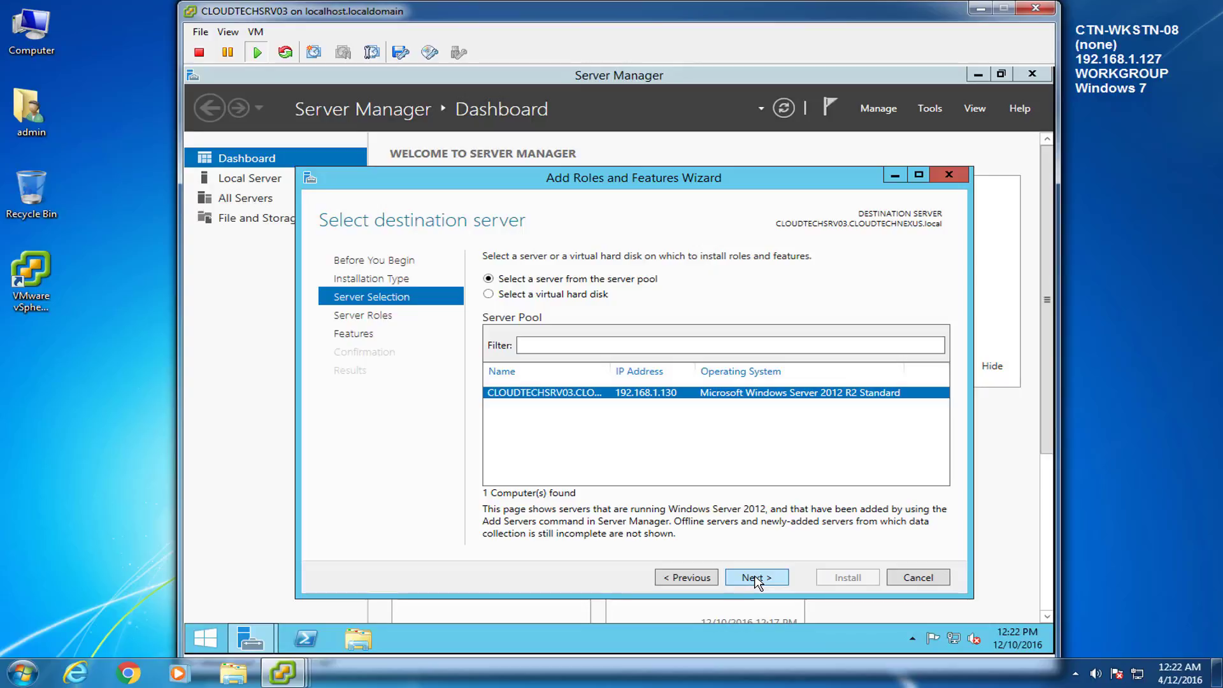
pyautogui.click(755, 578)
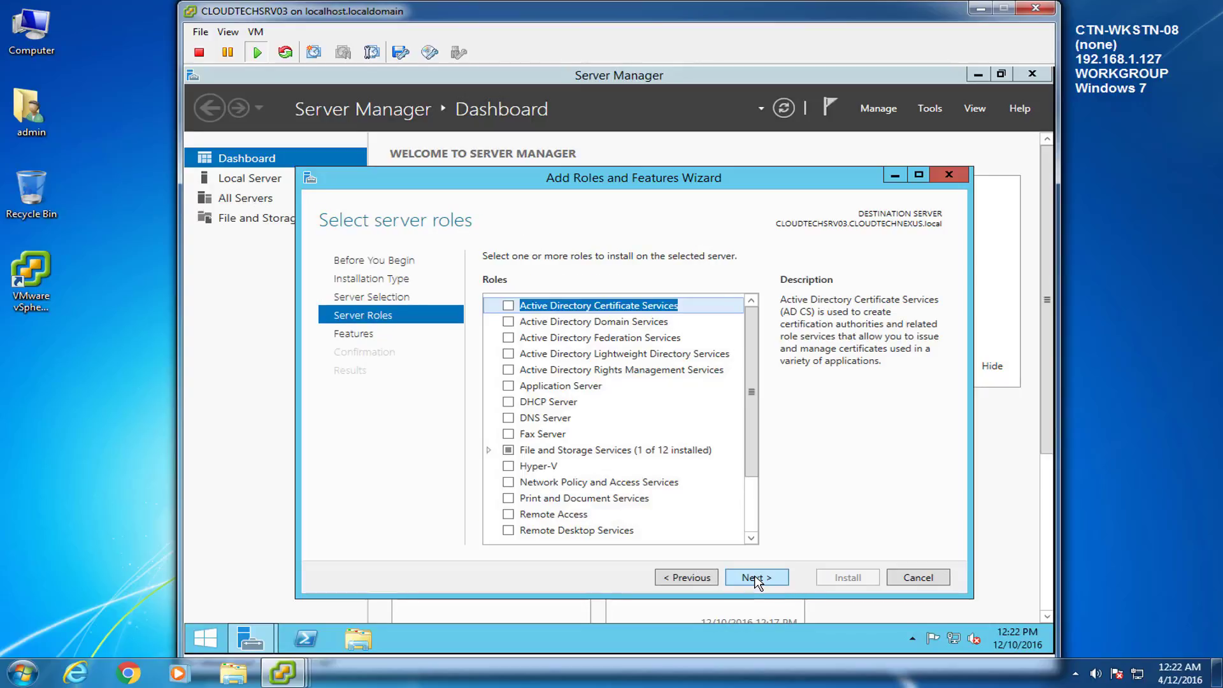
pyautogui.moveTo(752, 471); pyautogui.dragTo(759, 521)
pyautogui.click(359, 334)
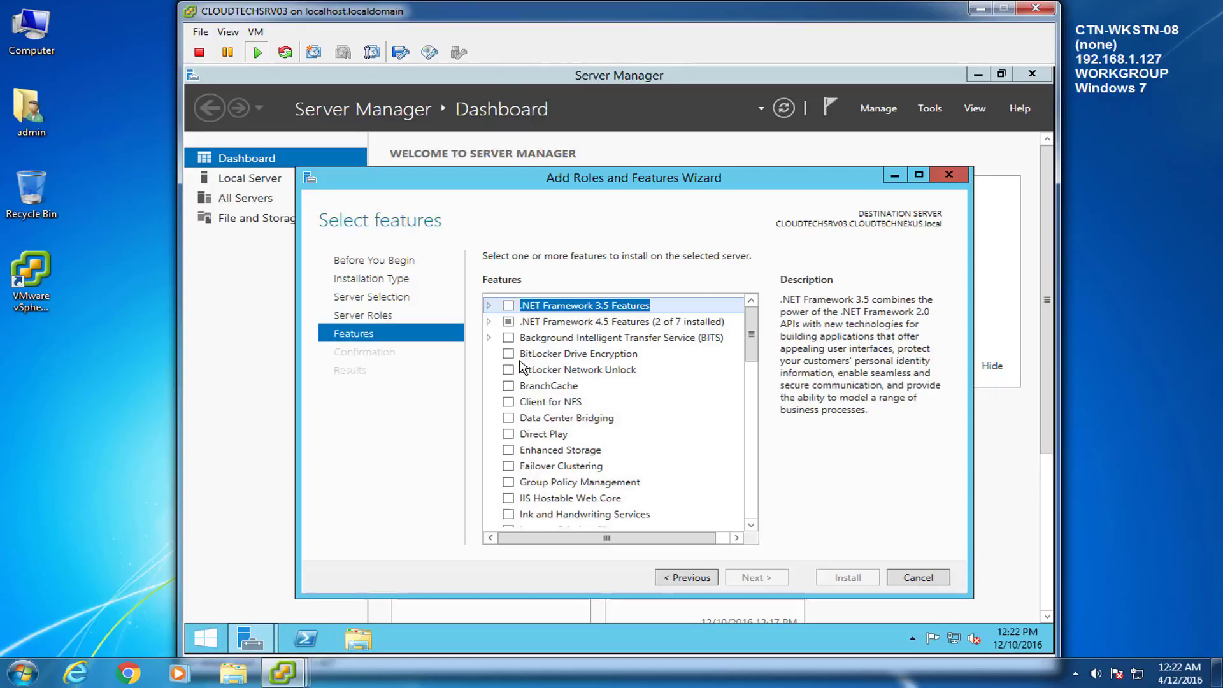
pyautogui.click(489, 306)
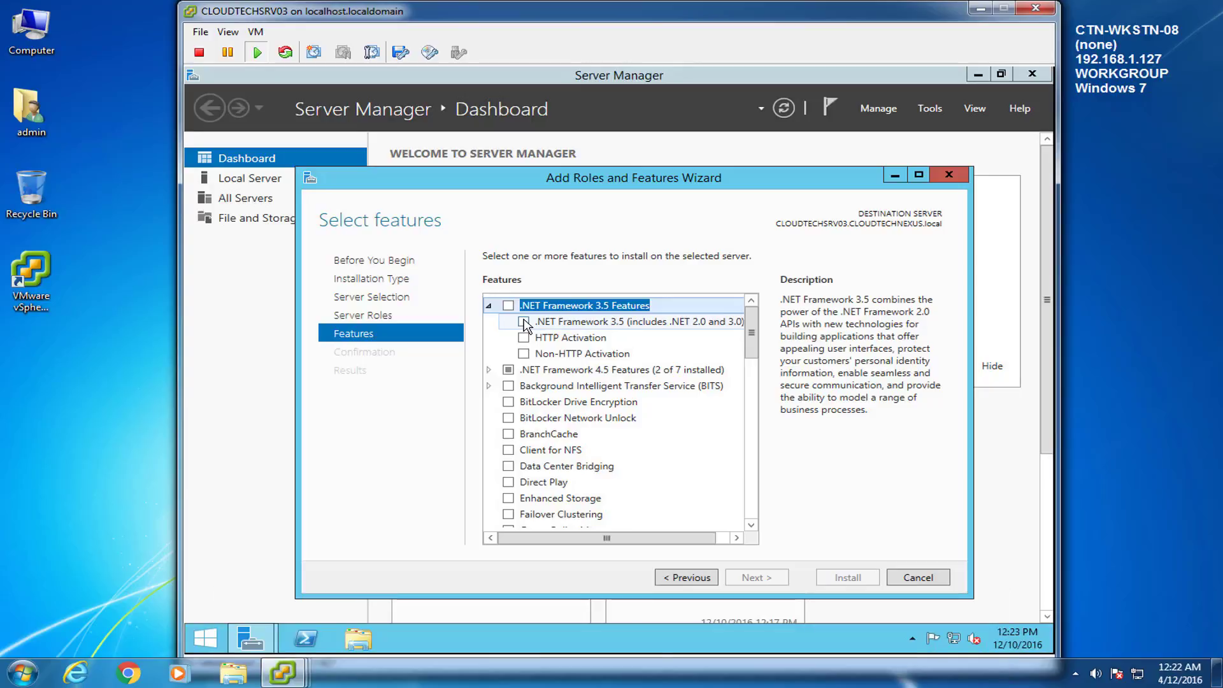
pyautogui.click(523, 322)
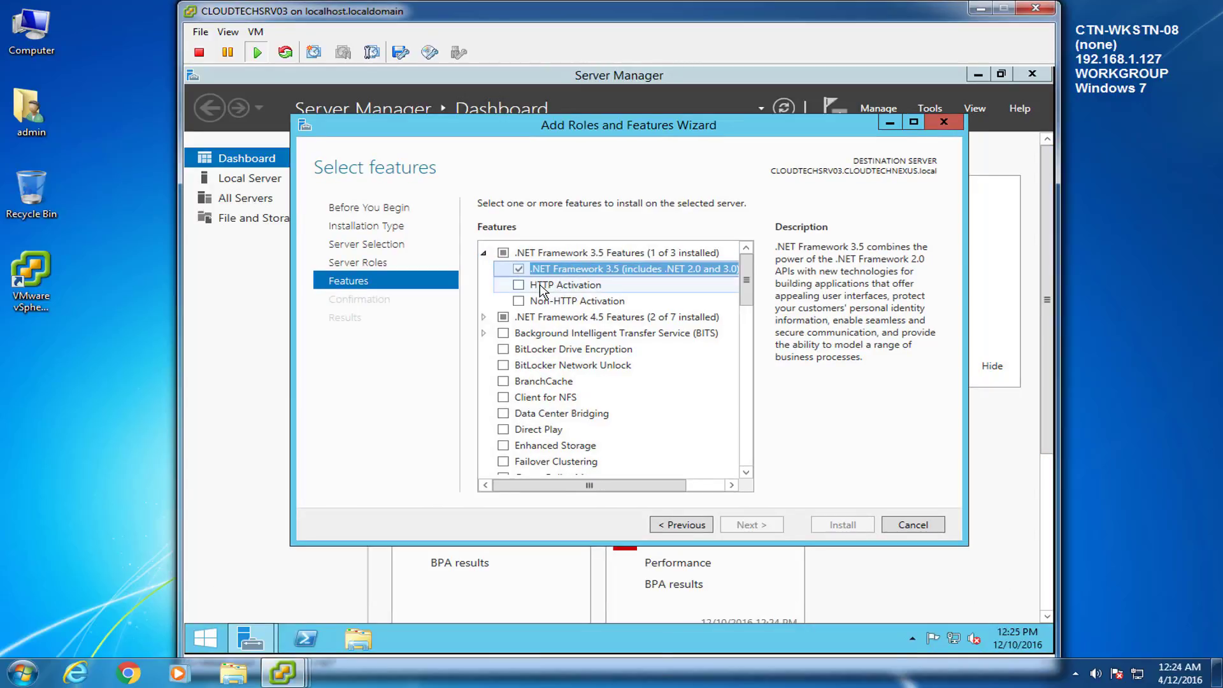
pyautogui.click(518, 284)
pyautogui.click(663, 456)
pyautogui.click(519, 301)
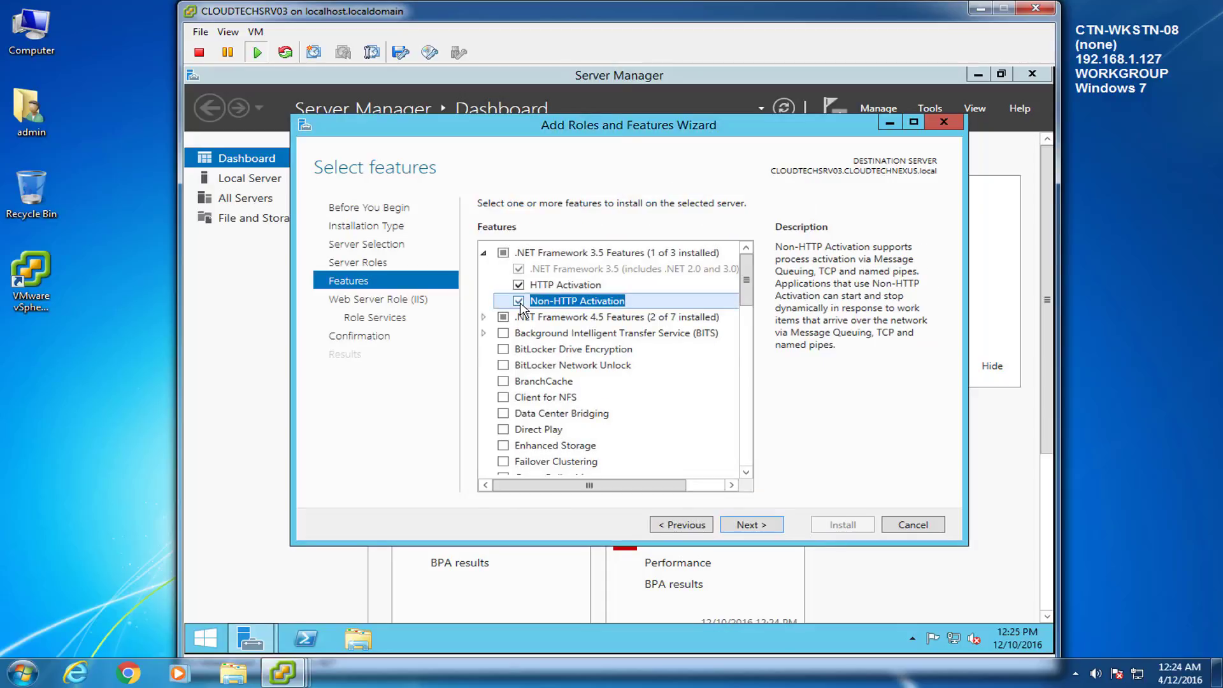
# Step: Accept the Web Server (IIS) role defaults, install everything, and close the wizard
pyautogui.click(754, 526)
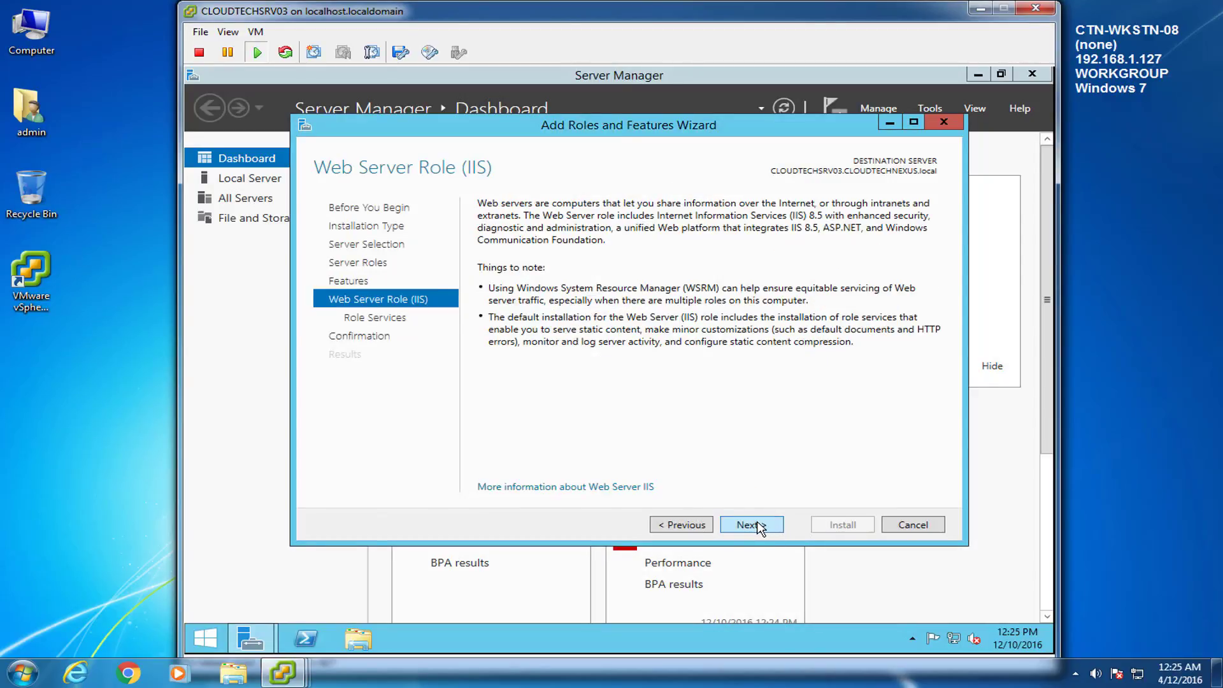
pyautogui.click(765, 527)
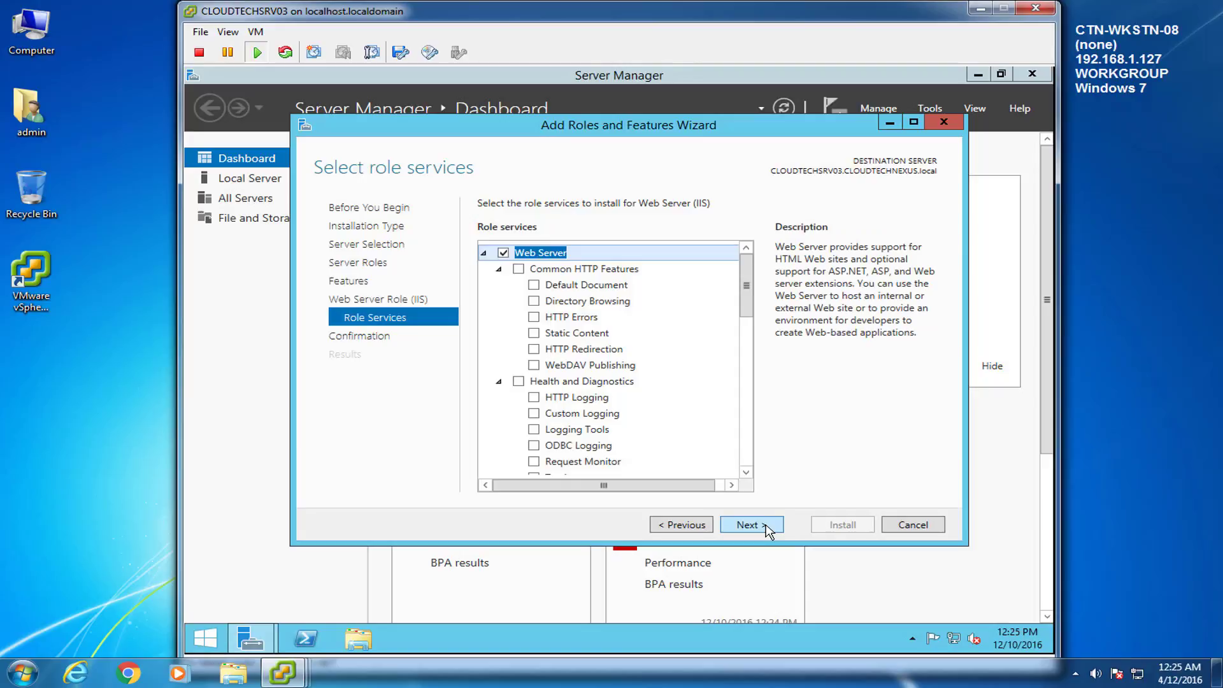
pyautogui.click(758, 525)
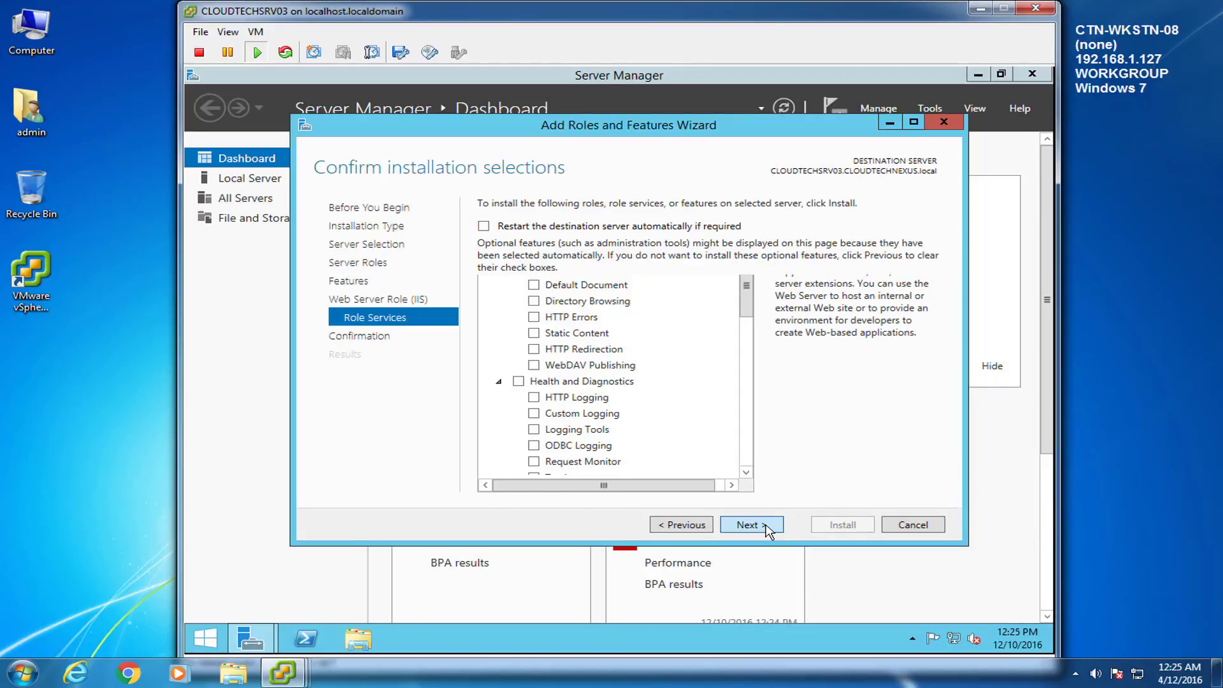
pyautogui.click(828, 530)
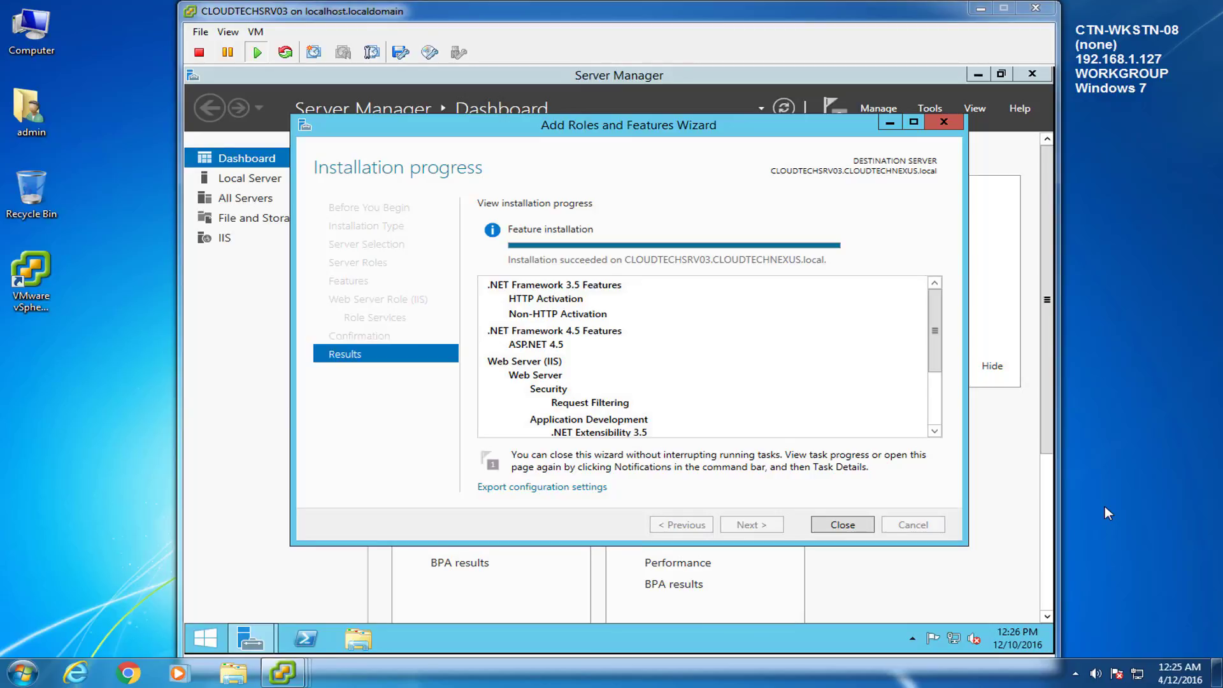
pyautogui.click(842, 524)
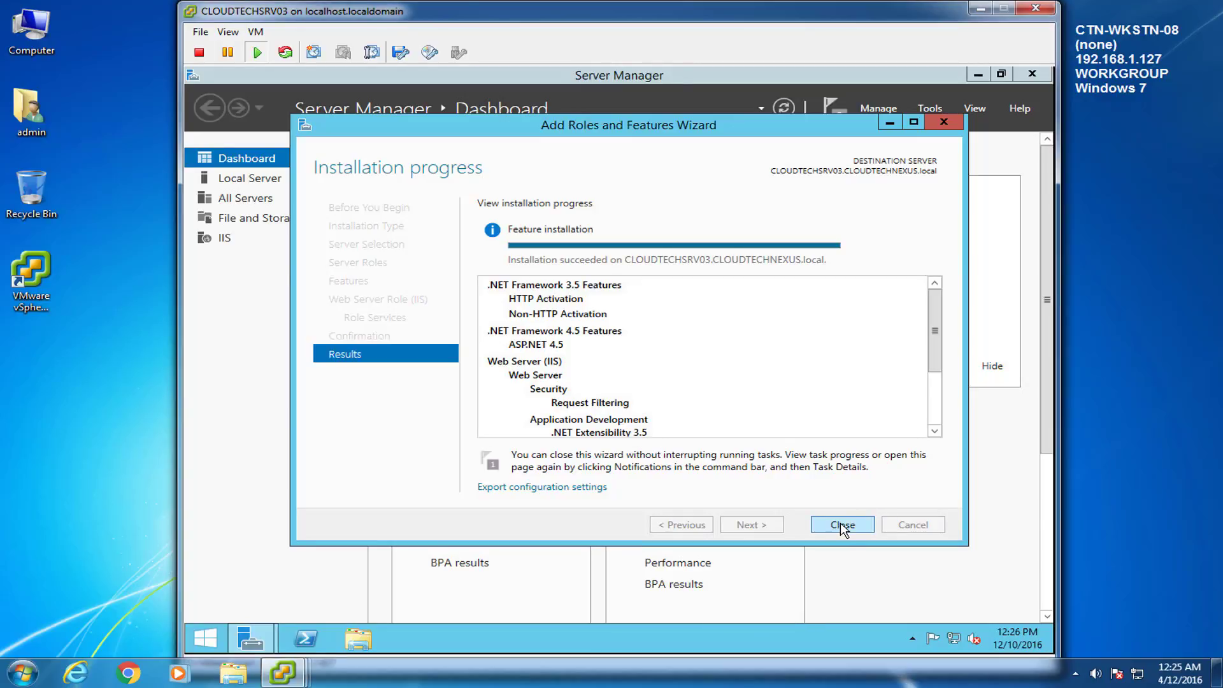
pyautogui.click(841, 523)
pyautogui.click(1205, 487)
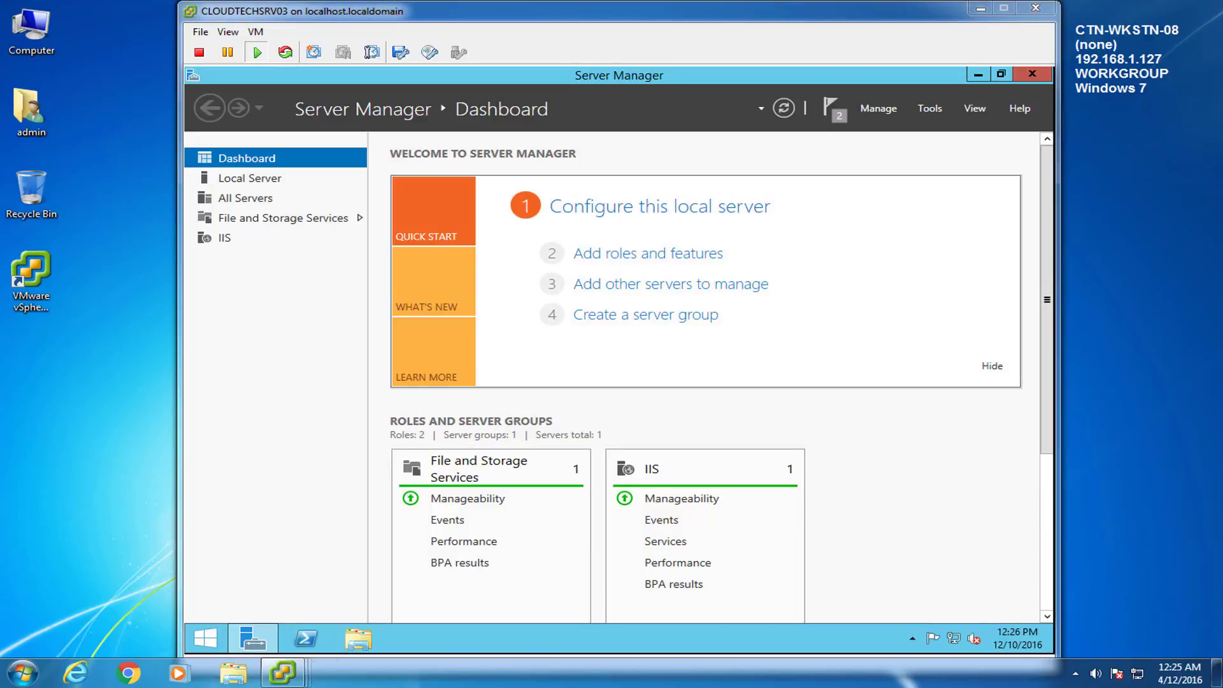
pyautogui.click(857, 440)
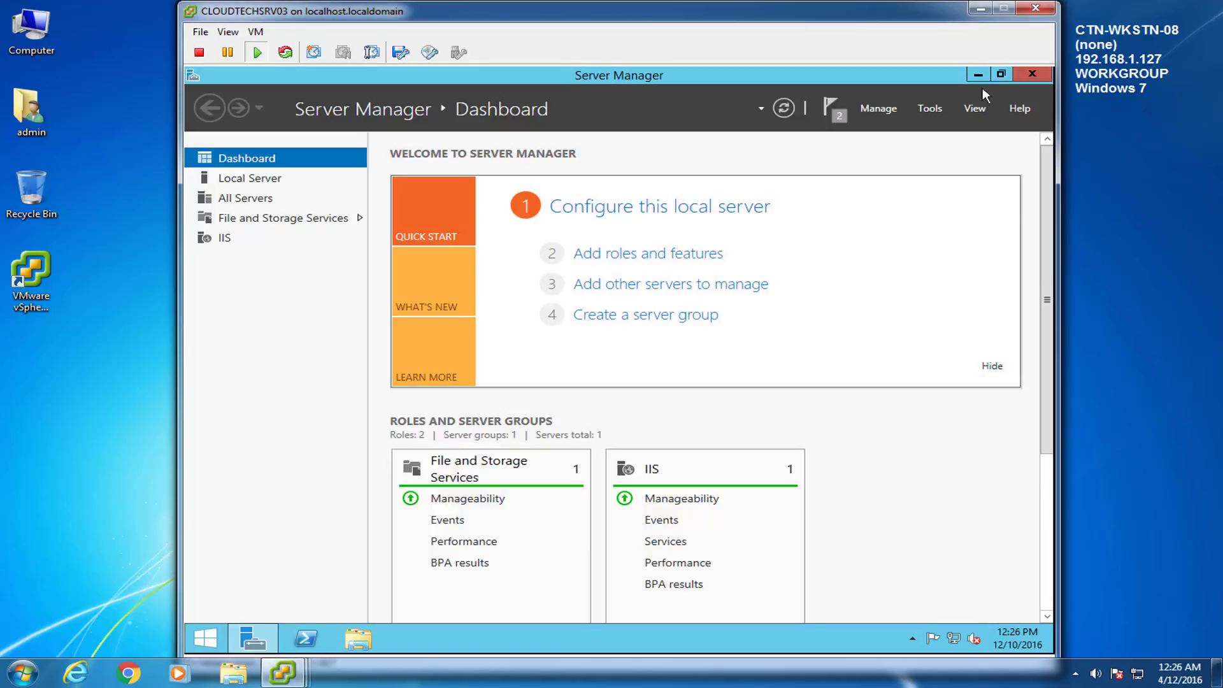
# Step: Close Server Manager and open the standard user account's properties in CLOUDTECHSRV01's Essentials Dashboard
pyautogui.click(1031, 74)
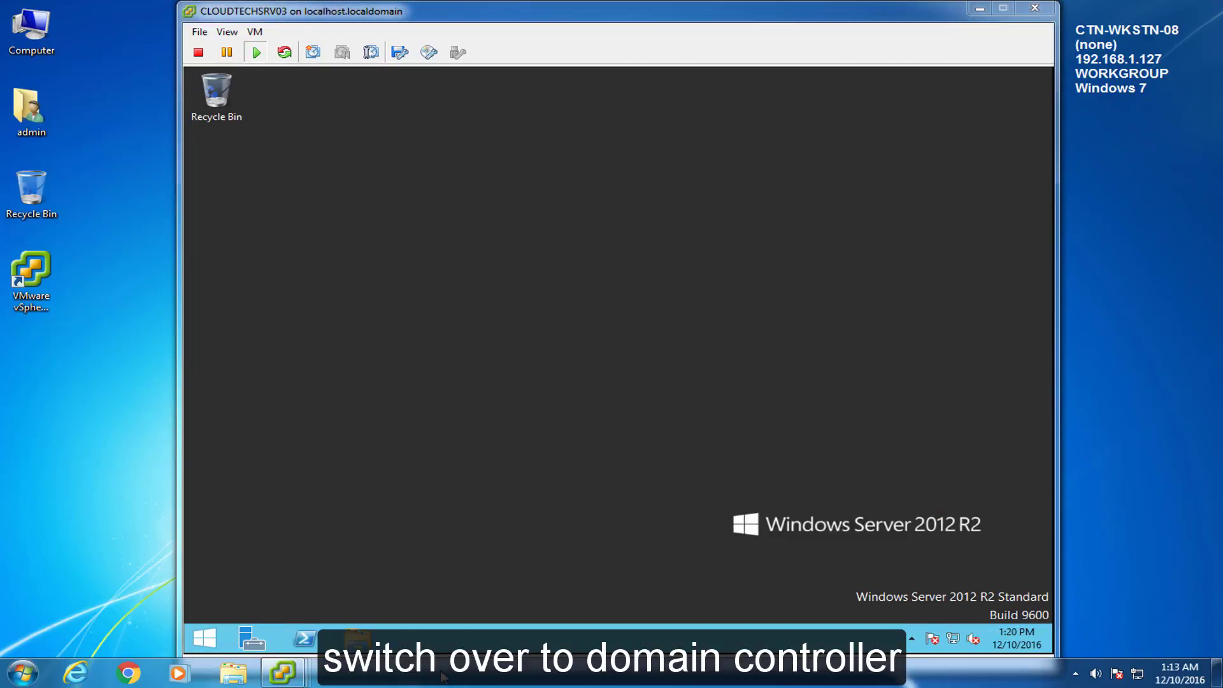
pyautogui.moveTo(282, 673)
pyautogui.click(300, 584)
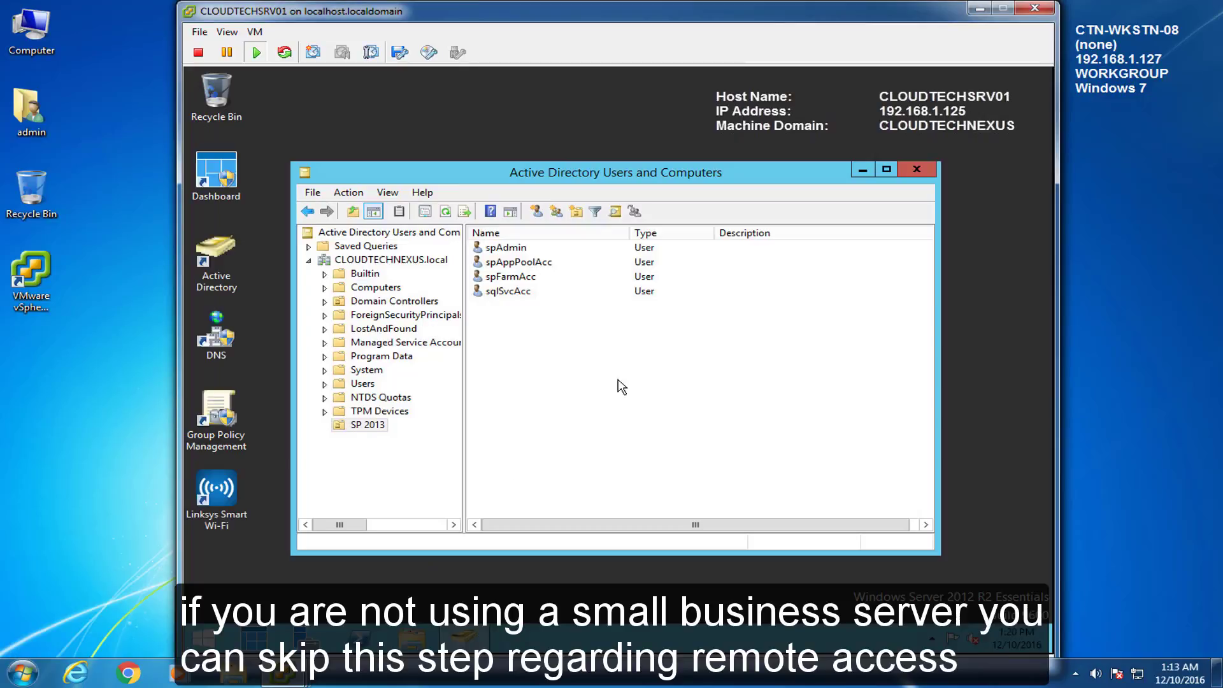
pyautogui.doubleClick(210, 172)
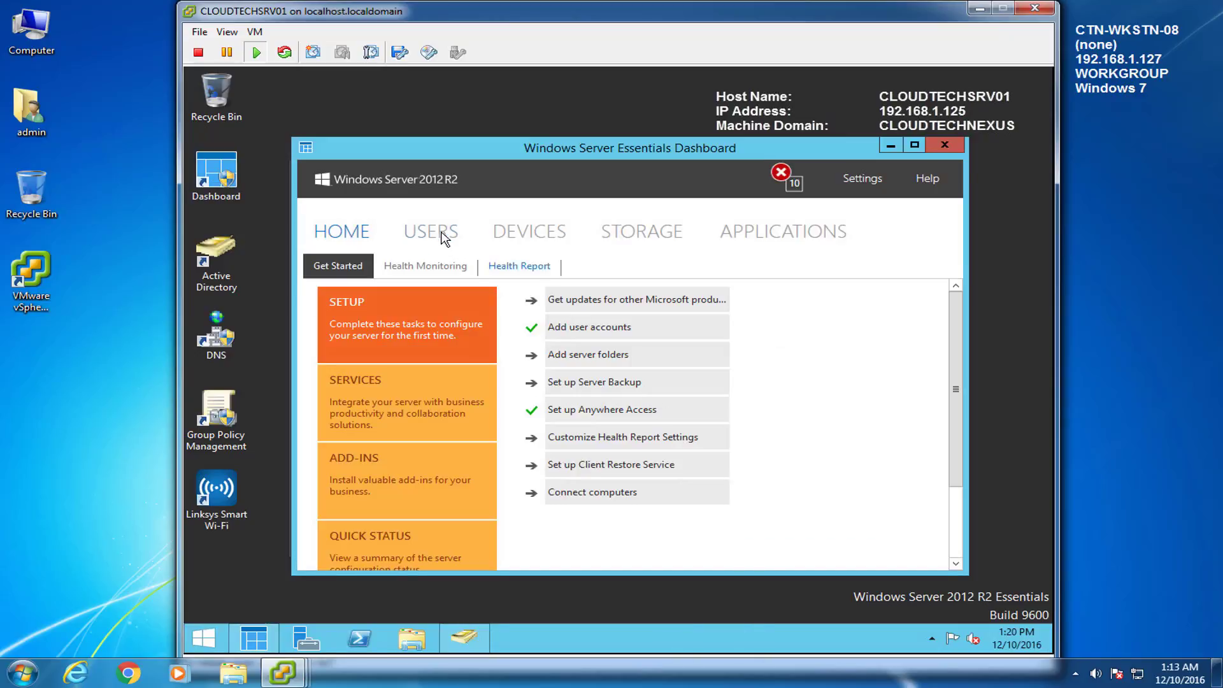
pyautogui.click(438, 233)
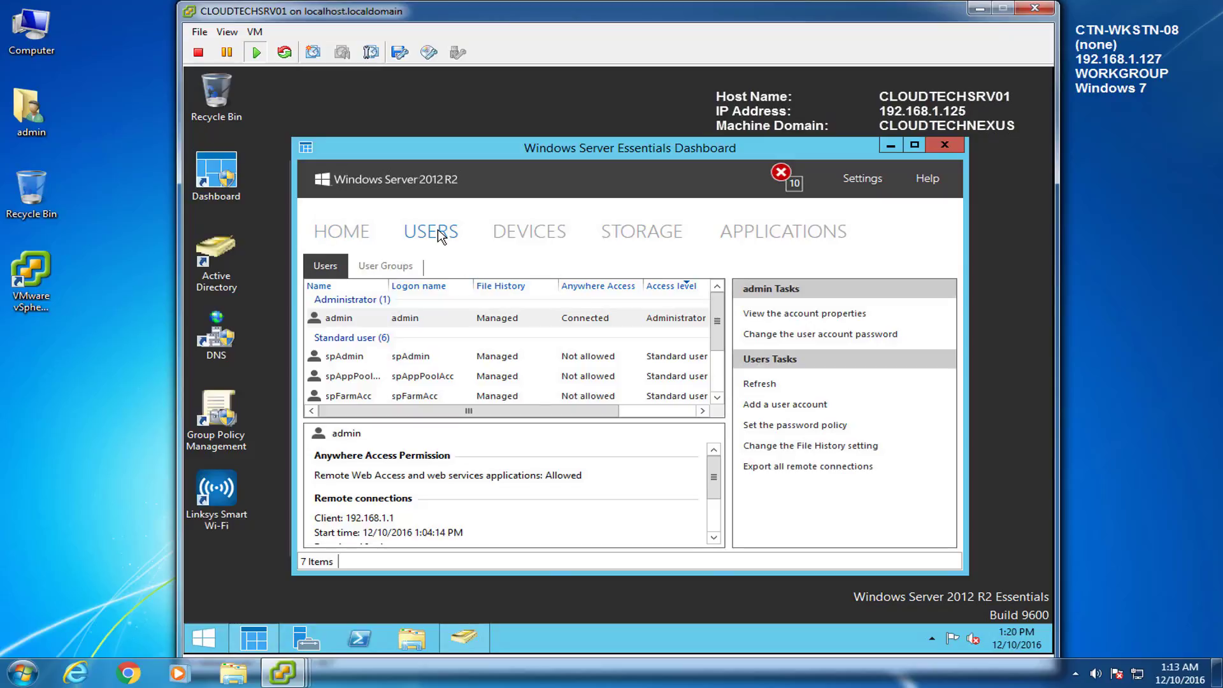
pyautogui.click(333, 358)
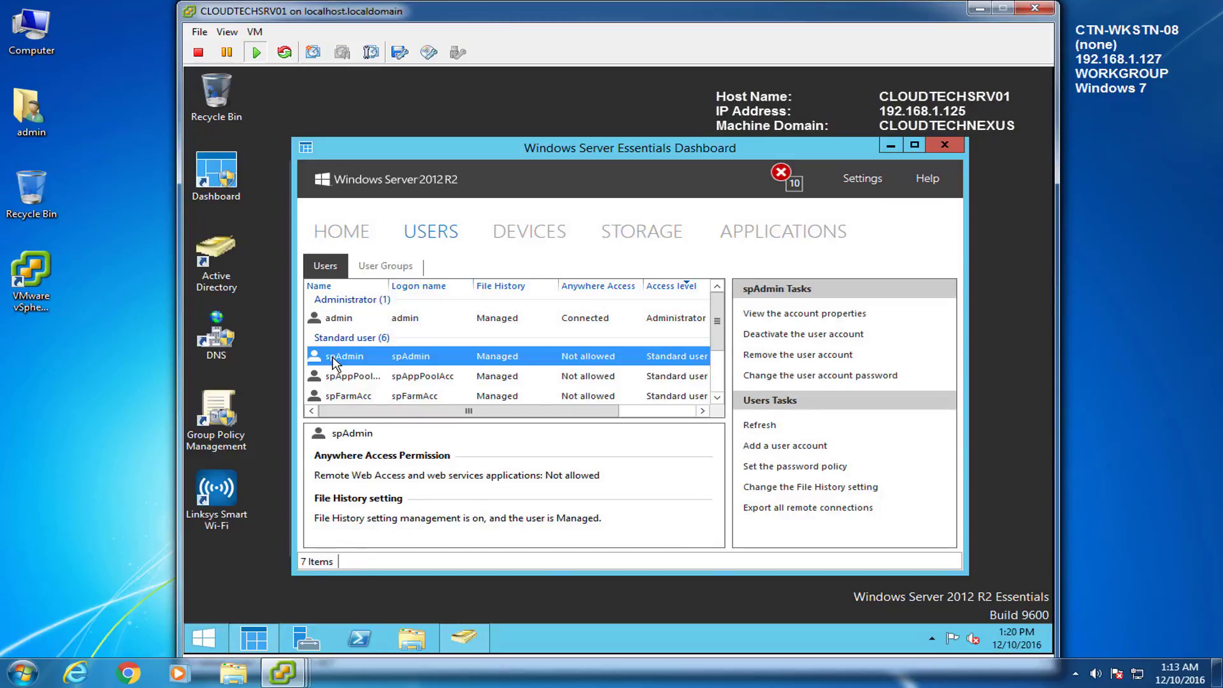
pyautogui.rightClick(333, 360)
pyautogui.click(380, 369)
# Step: Grant the account remote computer access to CLOUDTECHSRV03 and save the change
pyautogui.moveTo(459, 95); pyautogui.dragTo(670, 167)
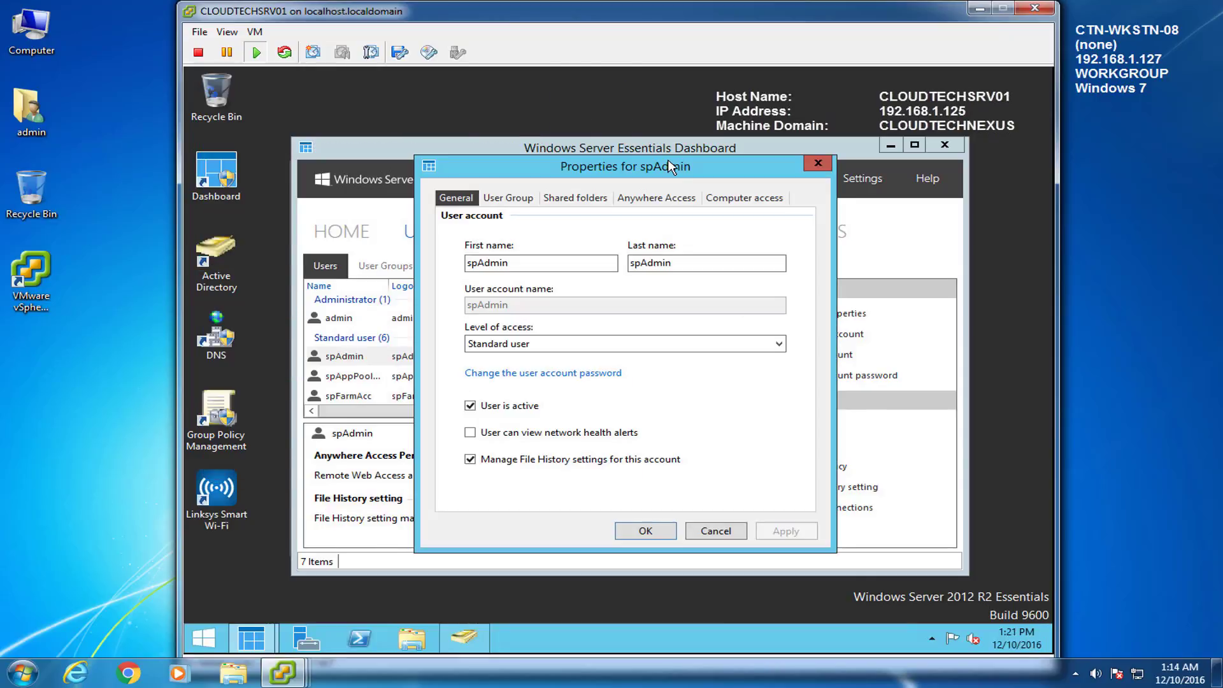
pyautogui.click(731, 200)
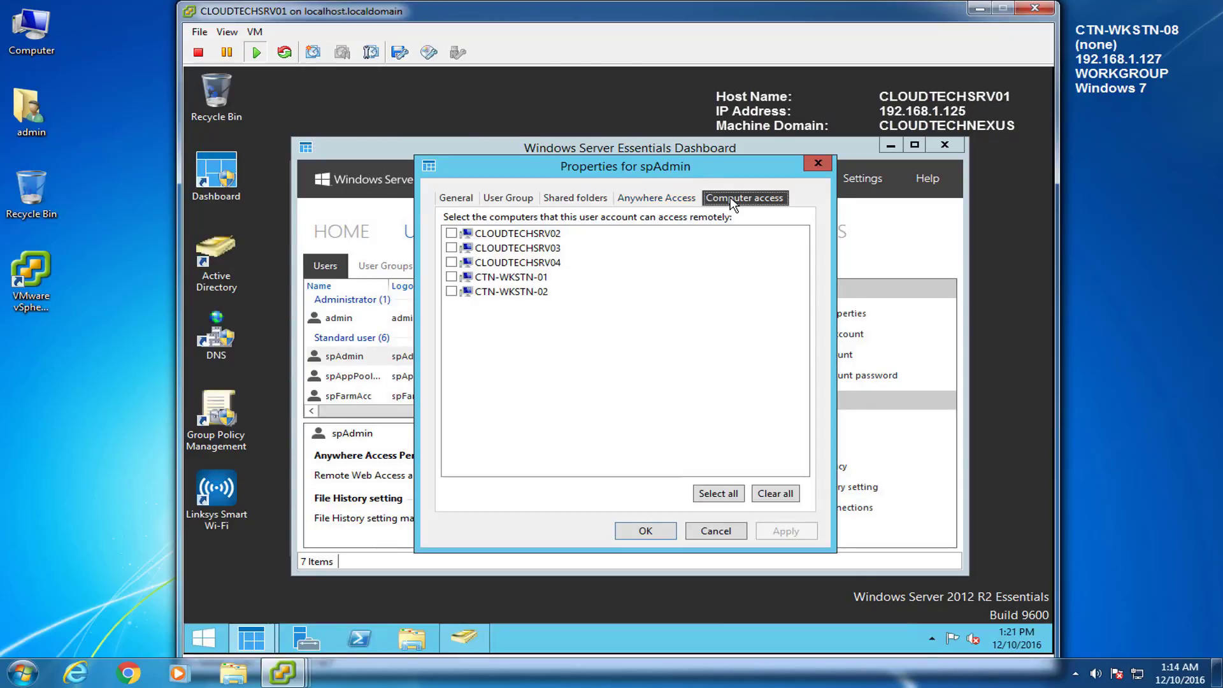
pyautogui.click(451, 247)
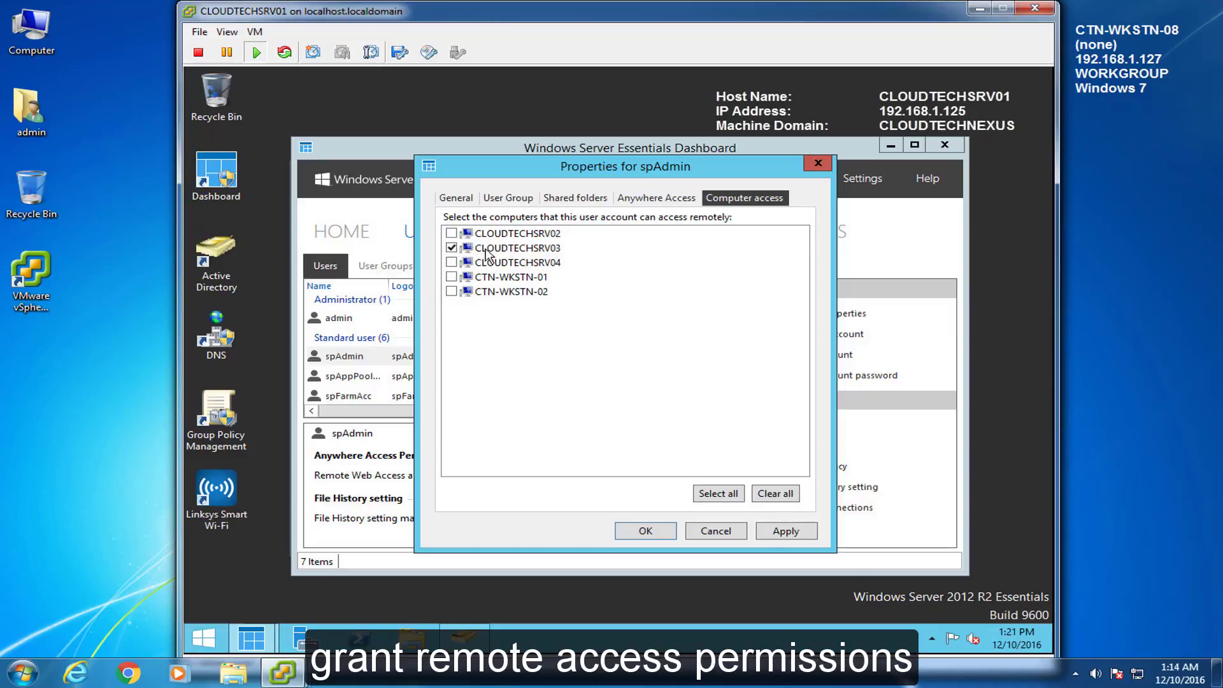
pyautogui.click(789, 532)
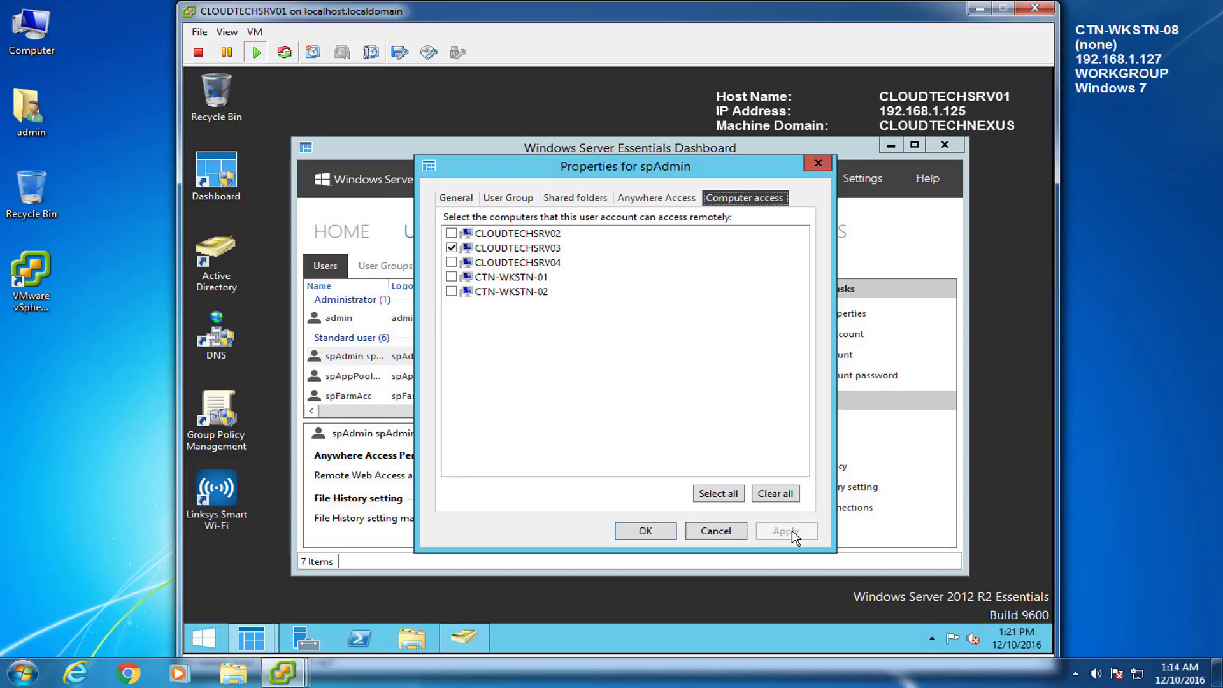
pyautogui.click(657, 534)
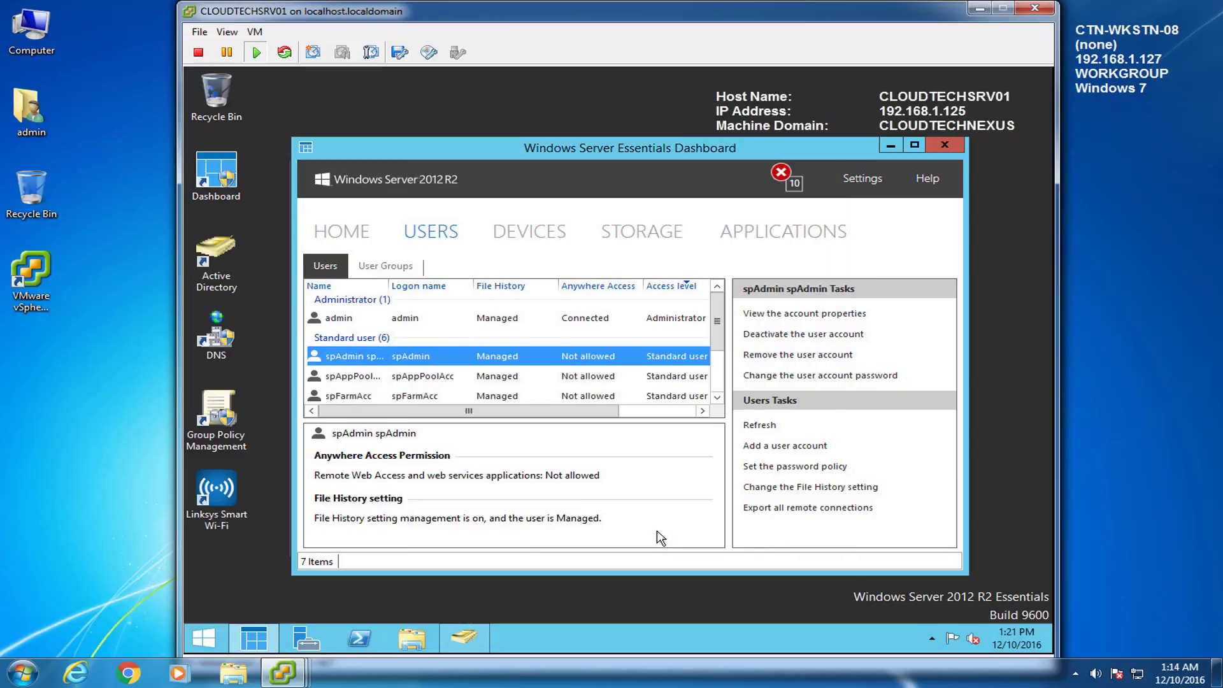
pyautogui.click(205, 637)
# Step: Load the Linksys router admin page and go to Security > Apps and Gaming single port forwarding
pyautogui.click(264, 313)
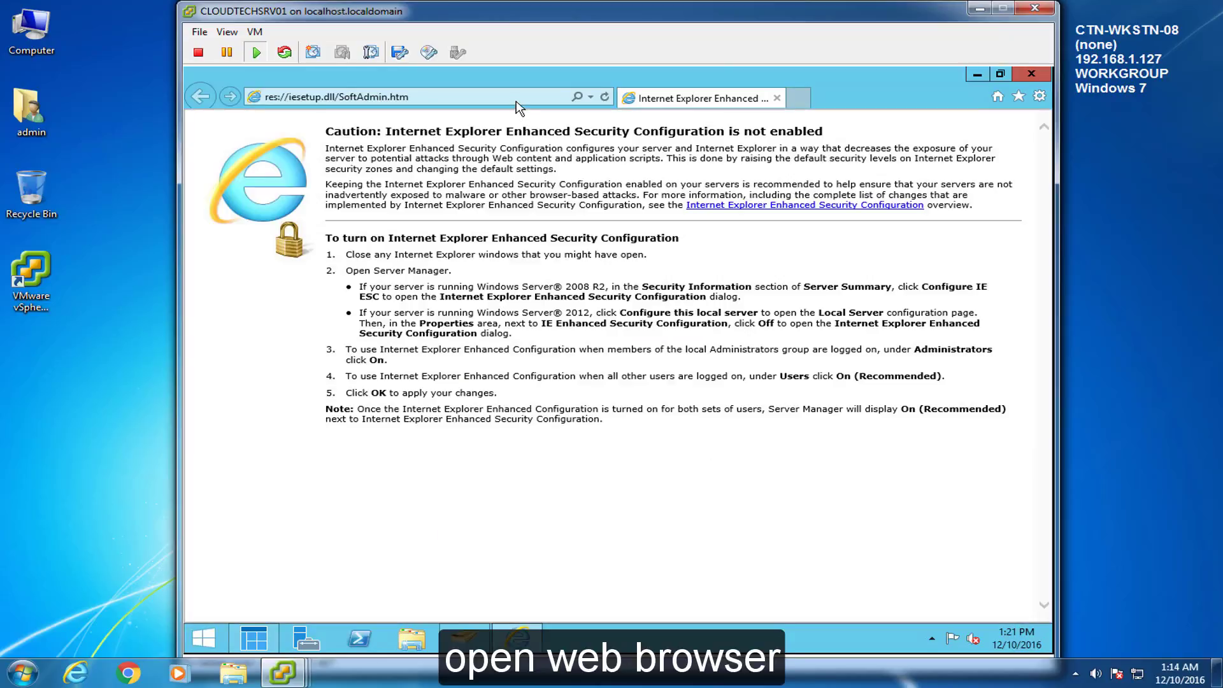
pyautogui.click(517, 102)
pyautogui.write('192.168.1.1/')
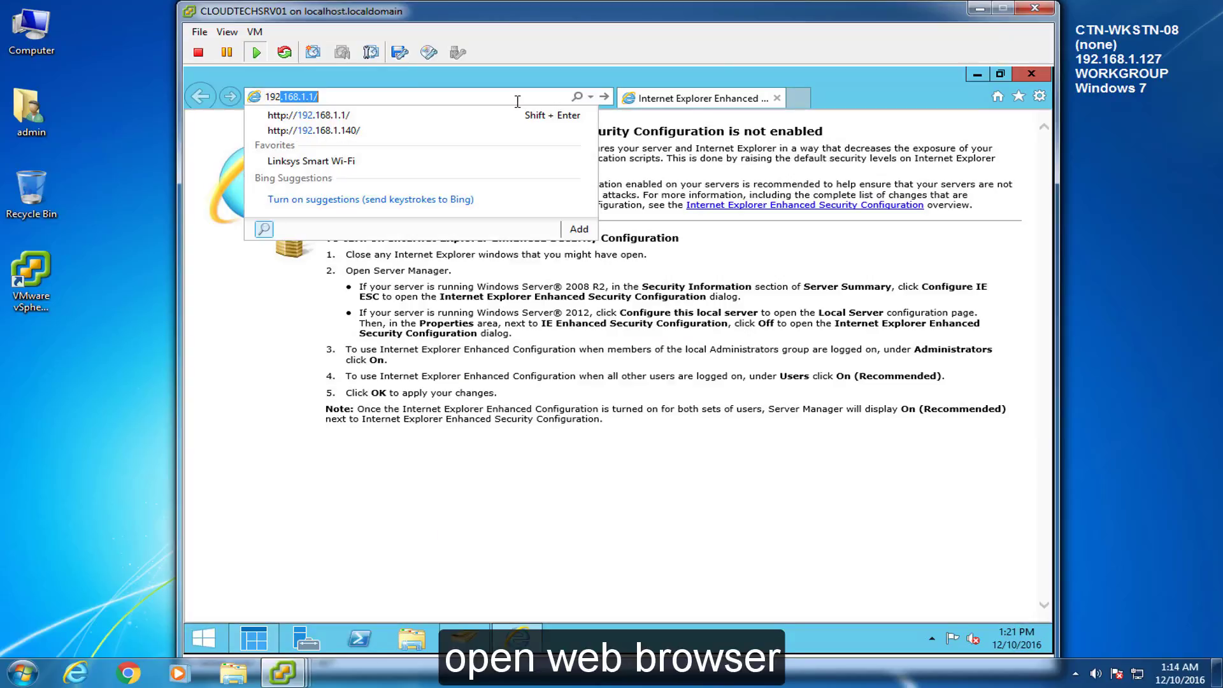
pyautogui.press('Down')
pyautogui.press('Return')
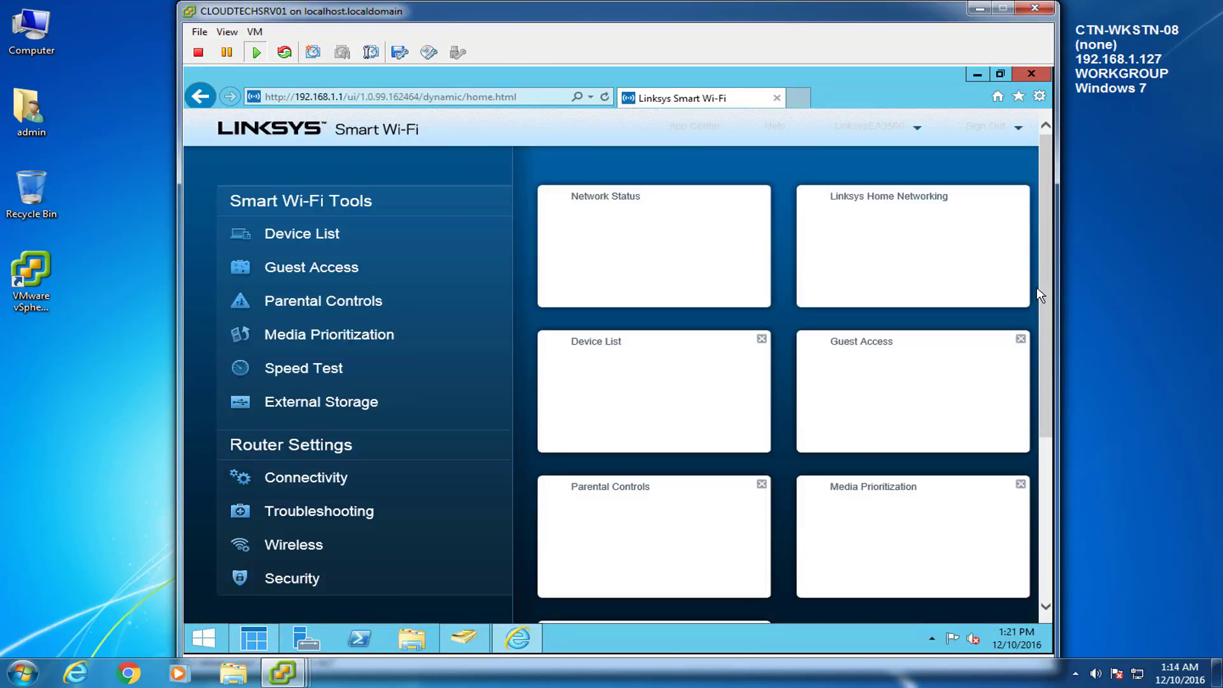
pyautogui.click(299, 577)
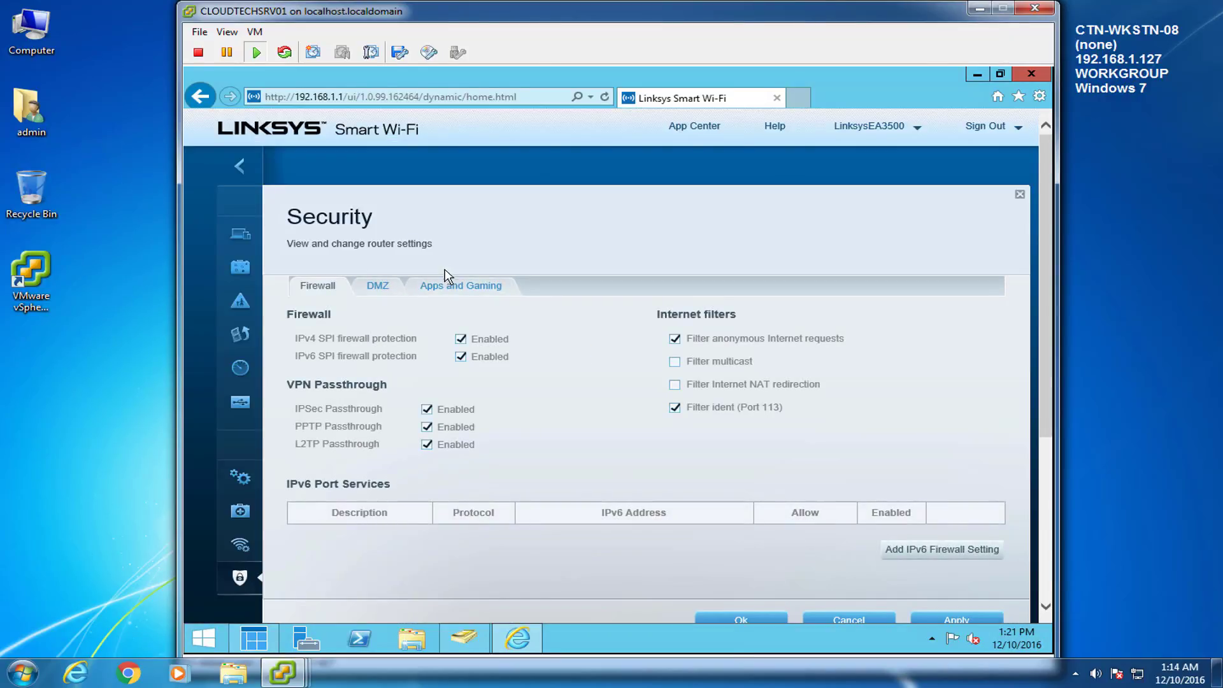
pyautogui.click(447, 283)
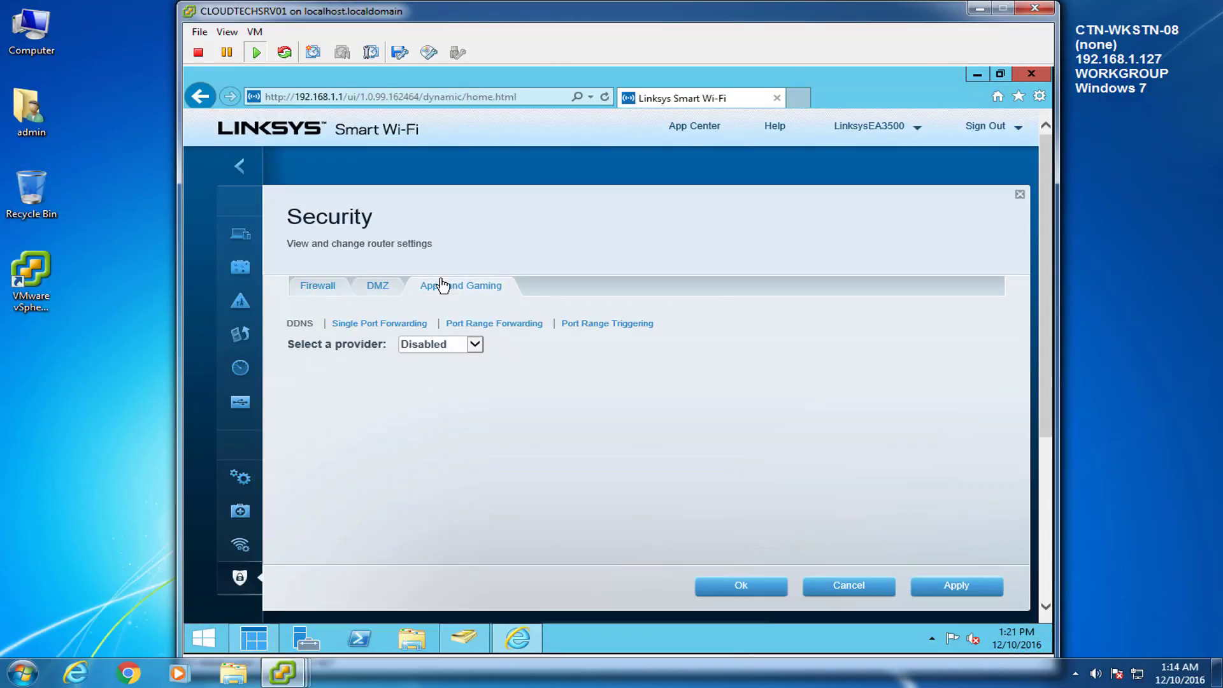
pyautogui.click(394, 326)
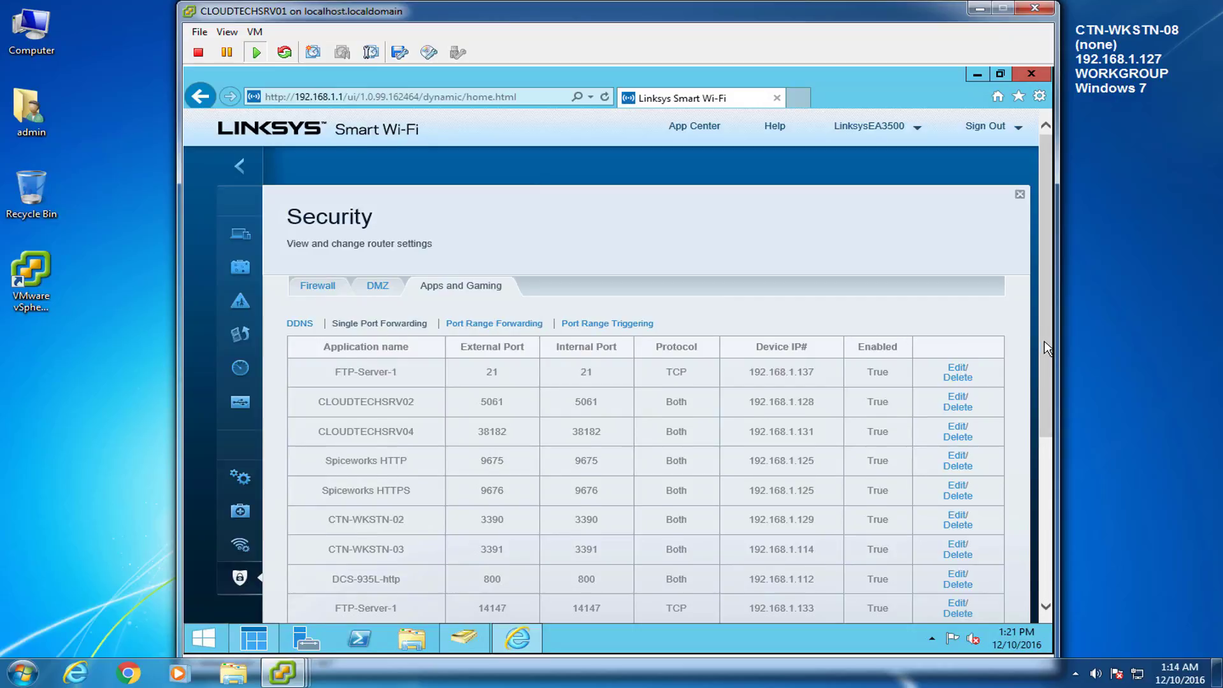
pyautogui.scroll(-1, 1049, 376)
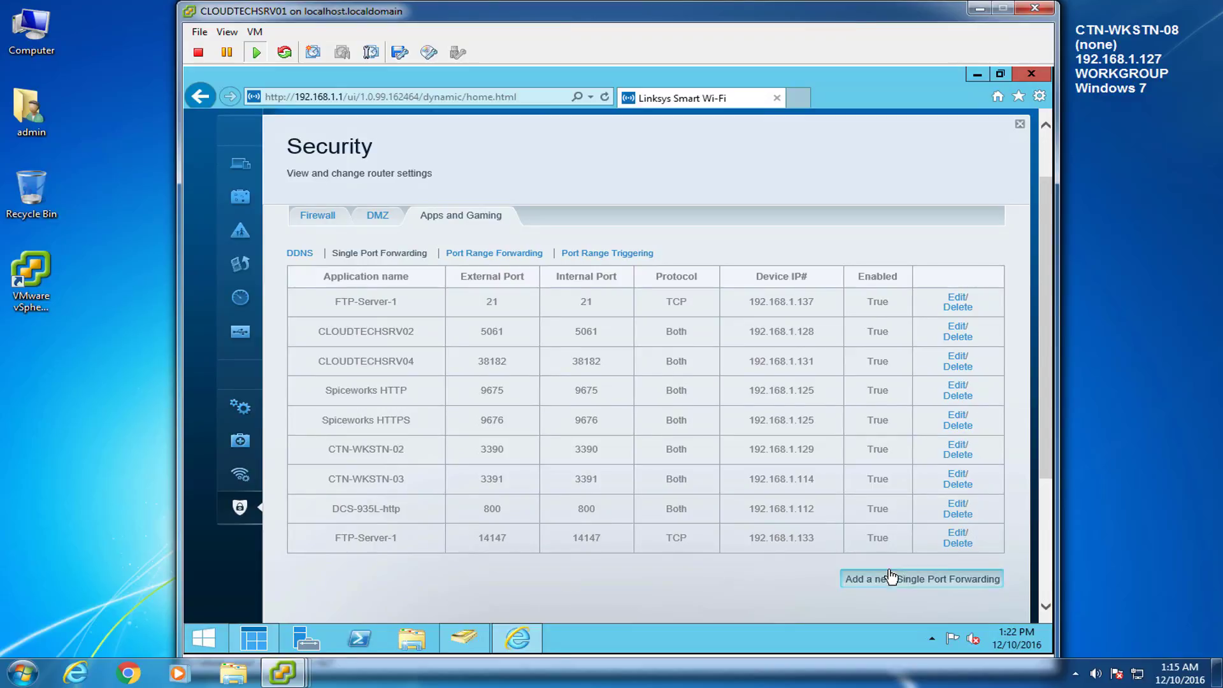
# Step: Add a rule named CLOUDTECHSRV03 forwarding TCP port 1433 to 192.168.1.130
pyautogui.click(862, 579)
pyautogui.click(382, 577)
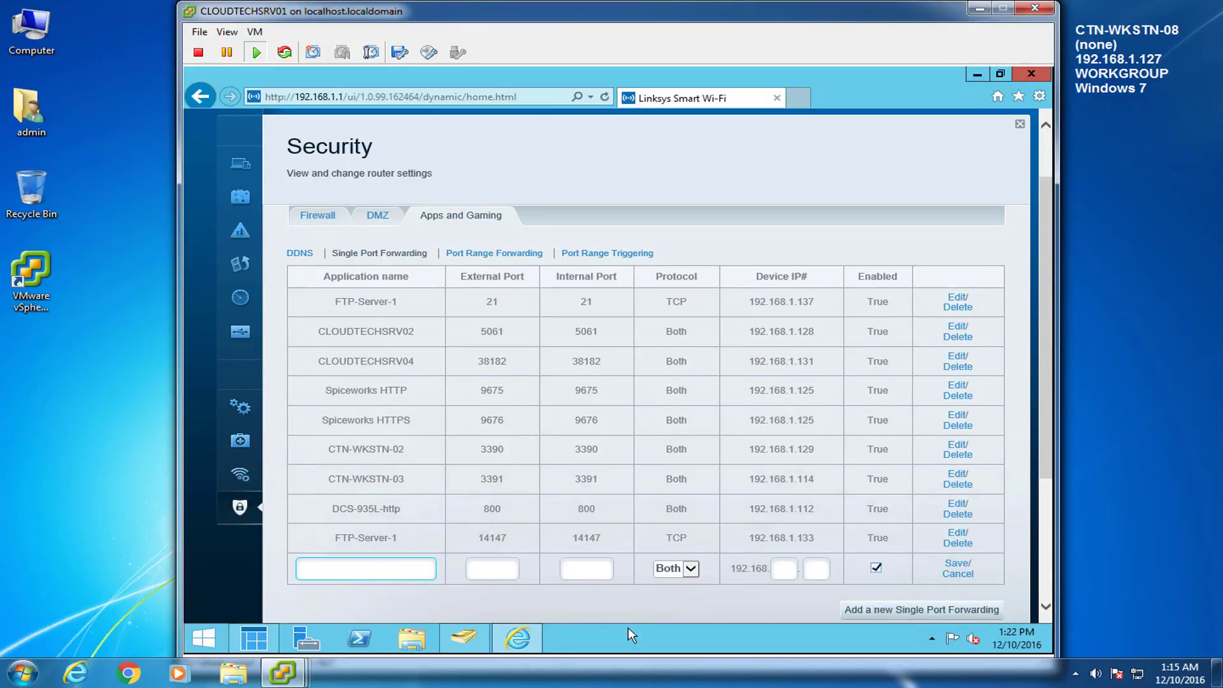
pyautogui.write('CLOUDTECHSRV03')
pyautogui.press('Tab')
pyautogui.write('1433')
pyautogui.press('Tab')
pyautogui.write('1433')
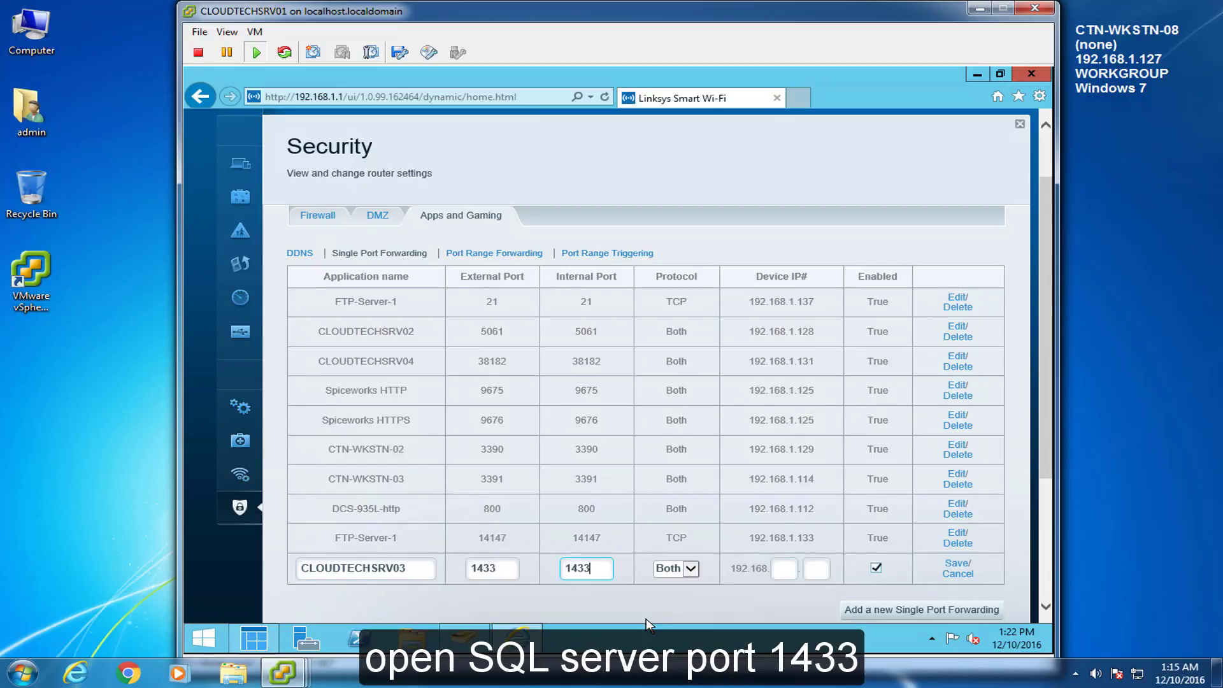
pyautogui.click(691, 571)
pyautogui.click(677, 544)
pyautogui.click(789, 572)
pyautogui.write('1')
pyautogui.press('Tab')
pyautogui.write('130')
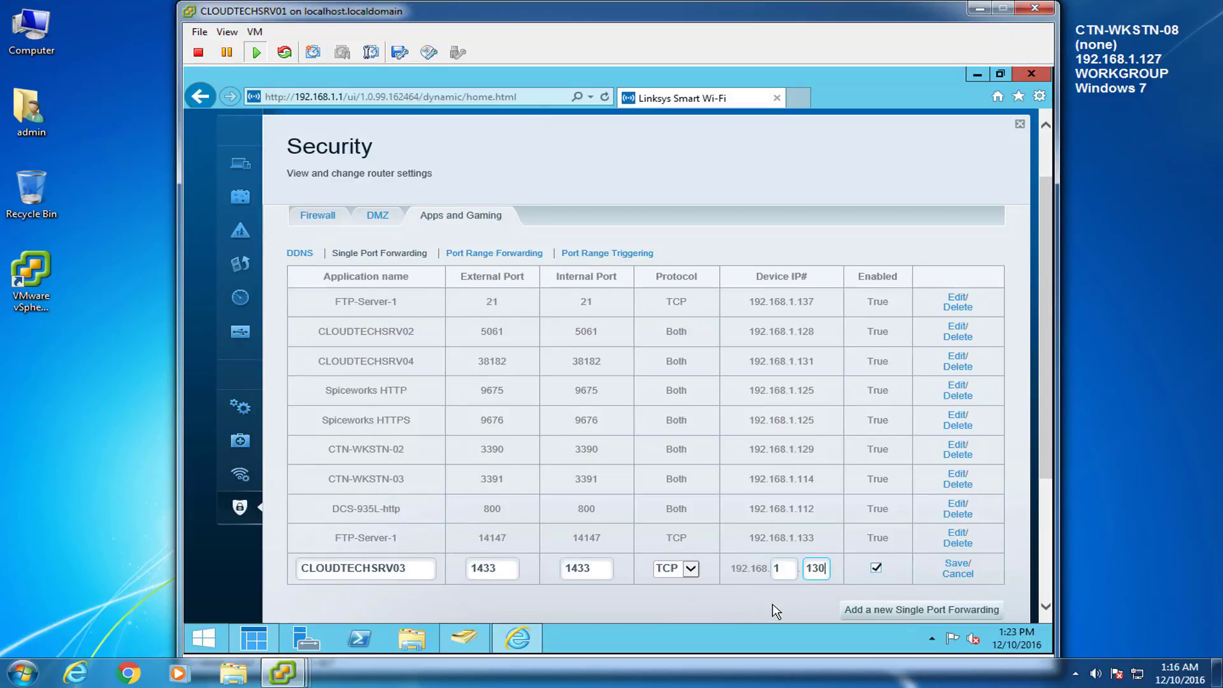
# Step: Save the CLOUDTECHSRV03 rule, apply the changes to the router, and confirm
pyautogui.click(953, 564)
pyautogui.scroll(-2, 1045, 407)
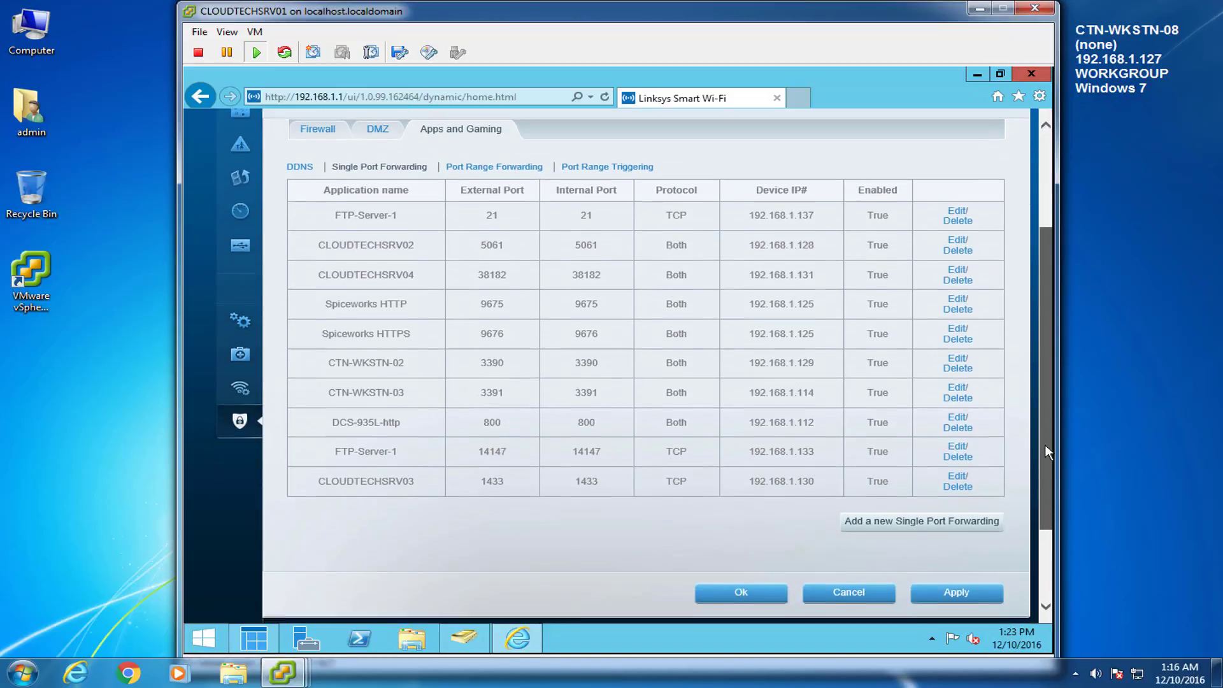
pyautogui.click(966, 599)
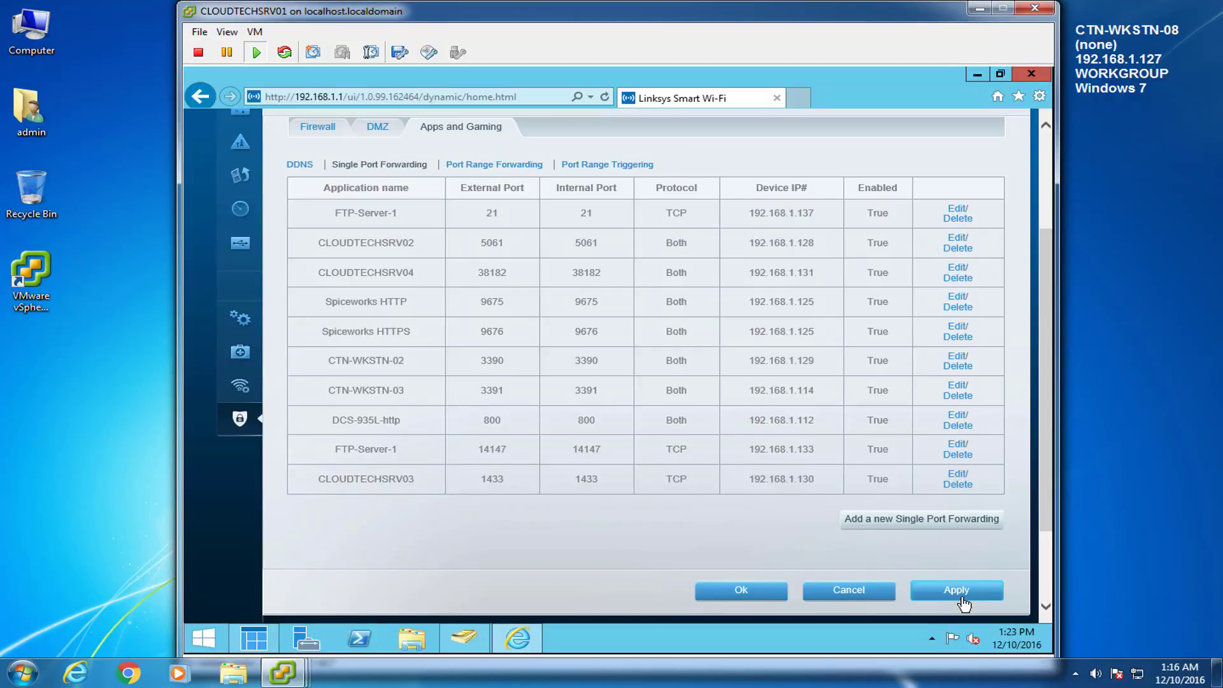
pyautogui.click(773, 597)
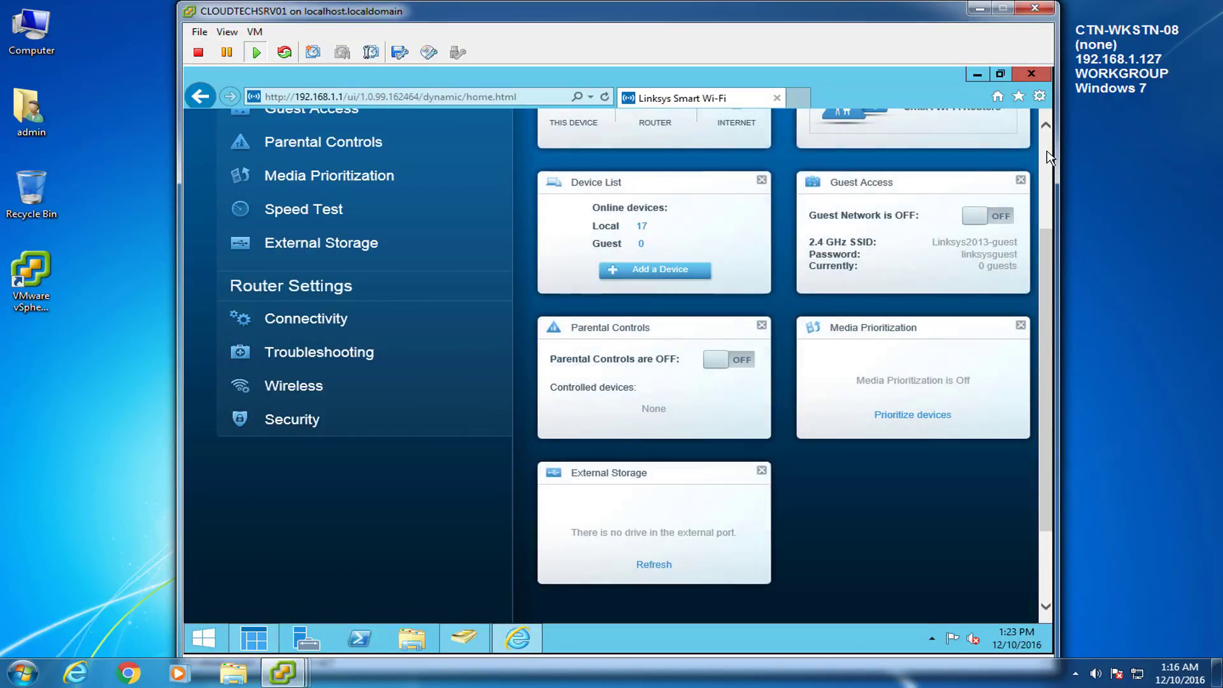
# Step: Close the router page, minimize the Dashboard and AD windows, and switch to the CLOUDTECHSRV03 console
pyautogui.click(1031, 75)
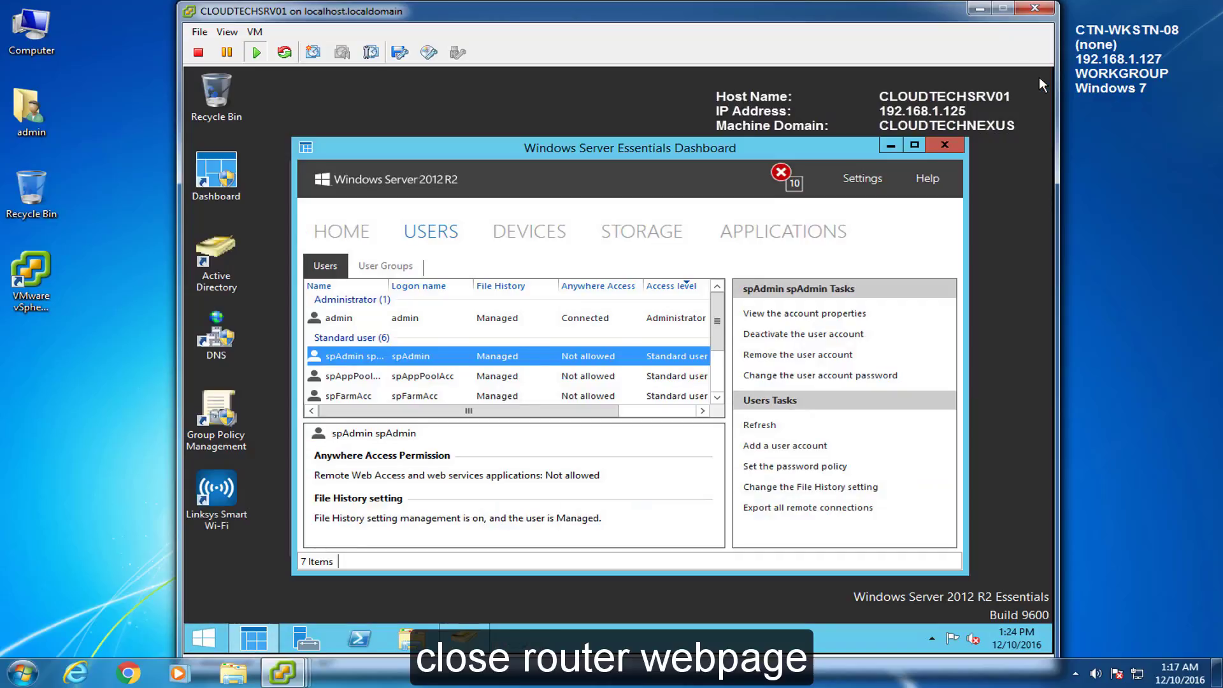
pyautogui.click(1022, 270)
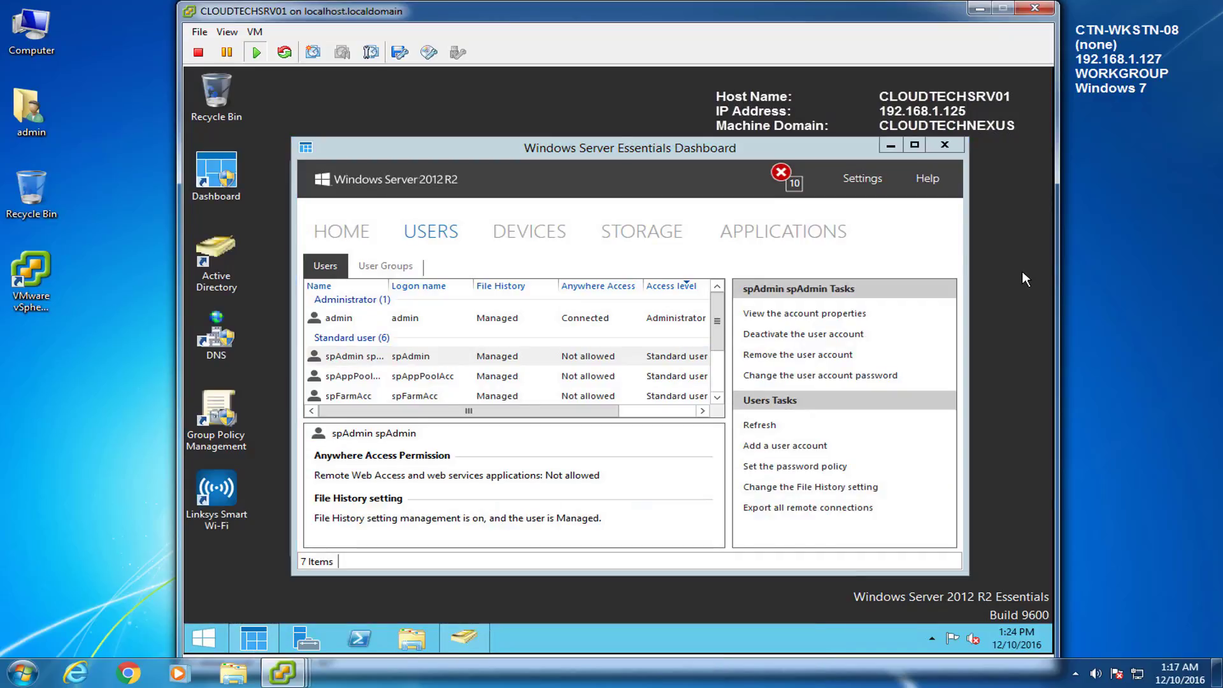
pyautogui.click(891, 145)
pyautogui.click(868, 168)
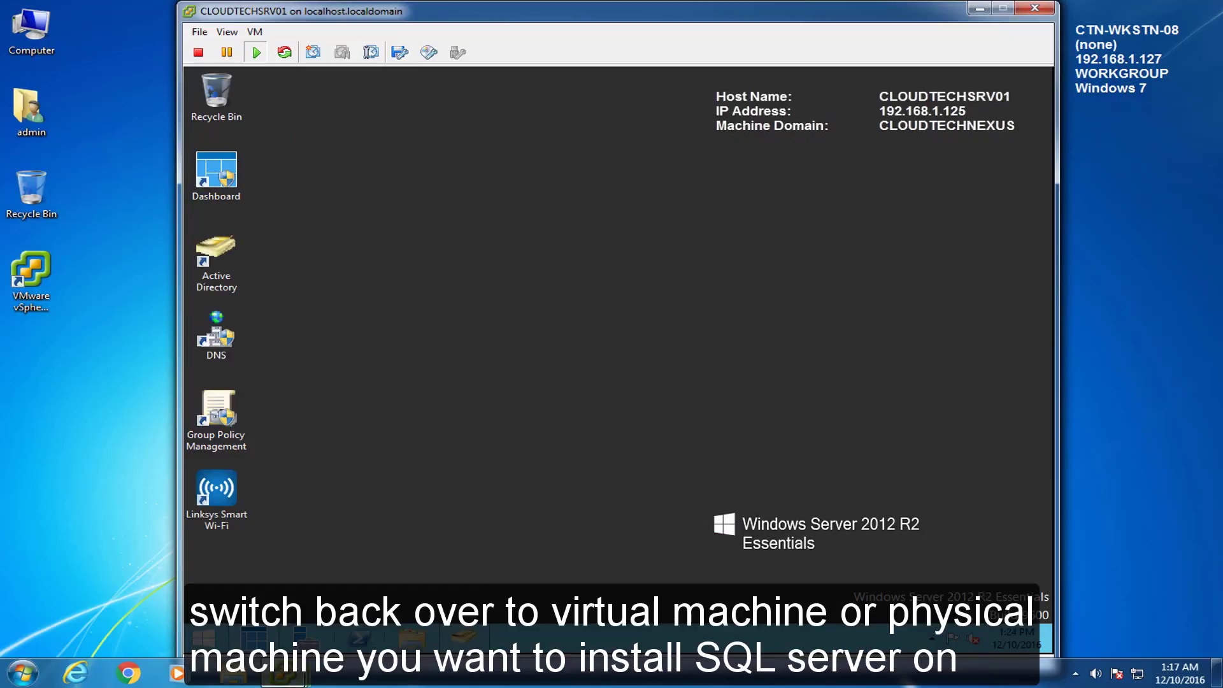
pyautogui.click(284, 673)
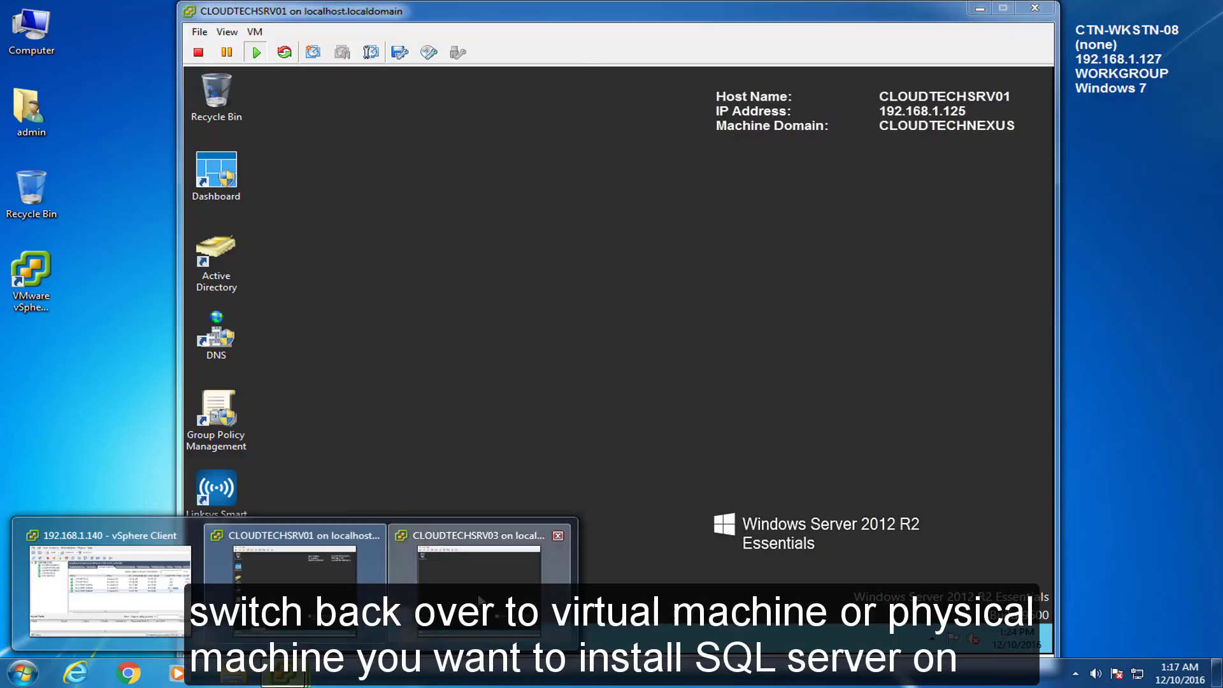
pyautogui.click(479, 599)
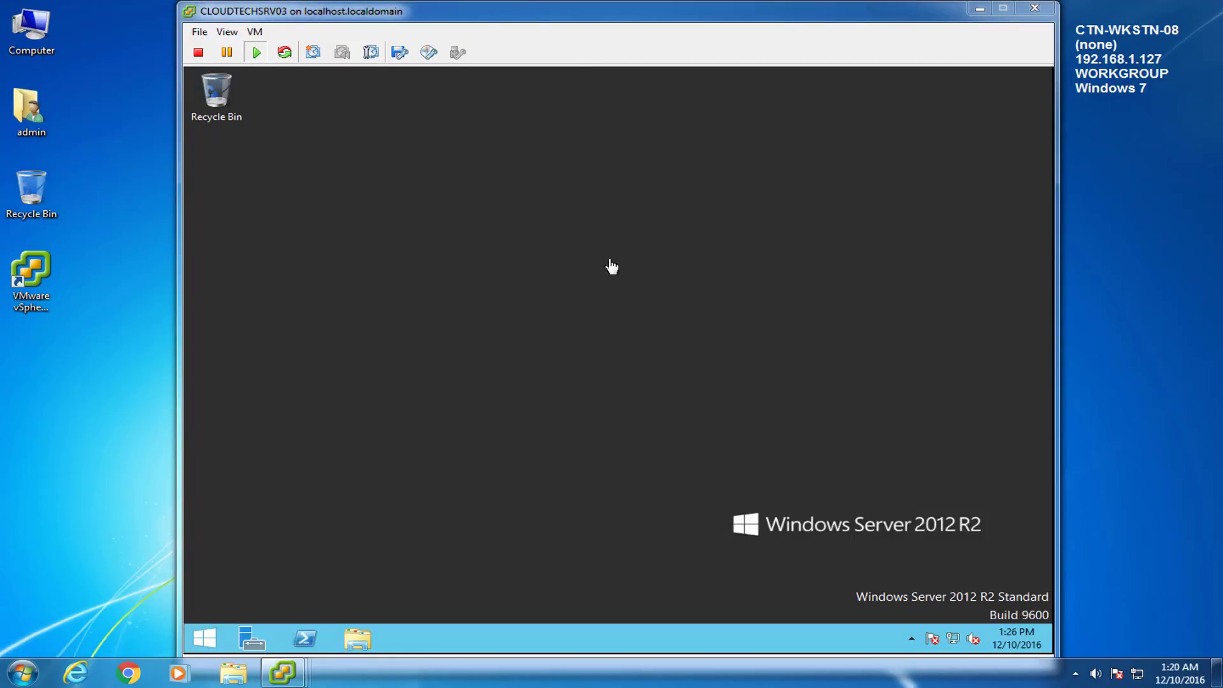
pyautogui.click(714, 286)
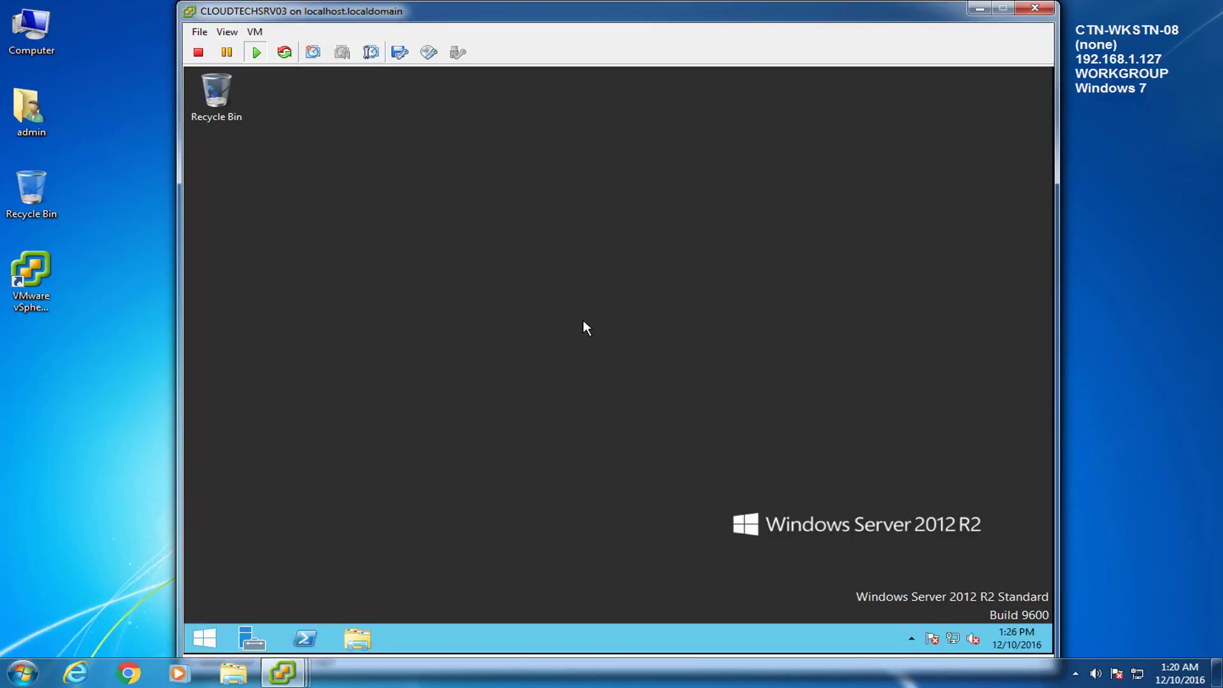
# Step: Launch SQL Server 2014 setup from Downloads > Microsoft SQL Server 2014 Enterprise, allowing it to make changes
pyautogui.click(351, 642)
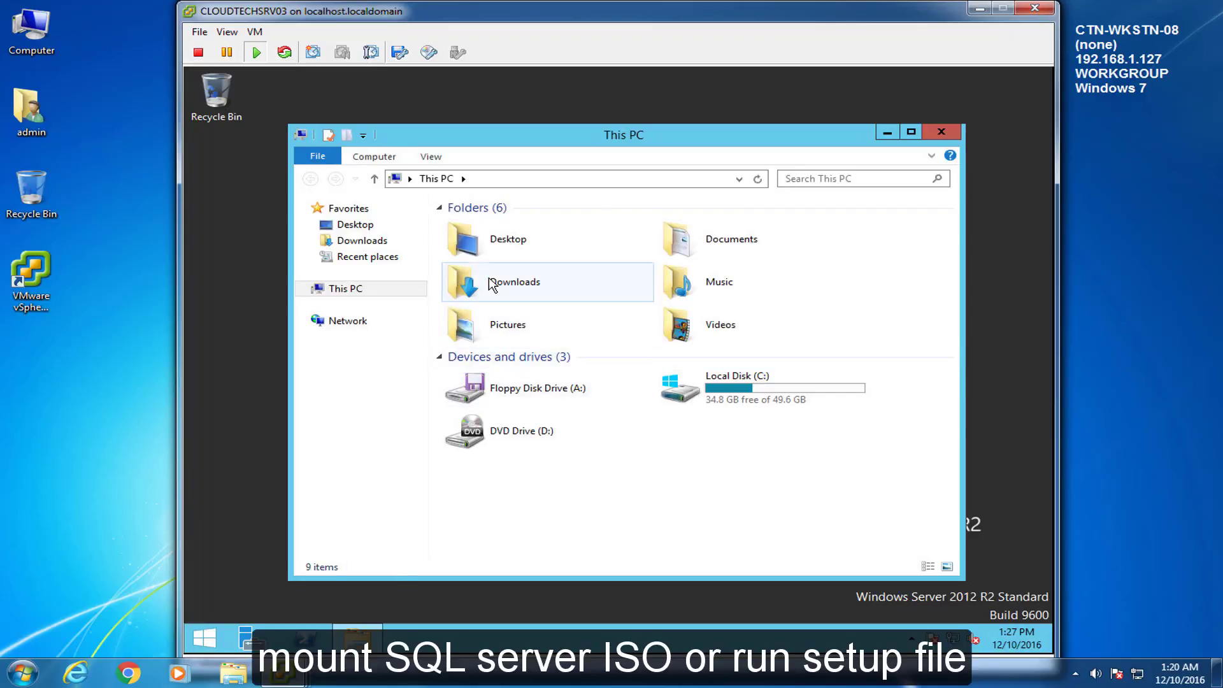
pyautogui.doubleClick(519, 286)
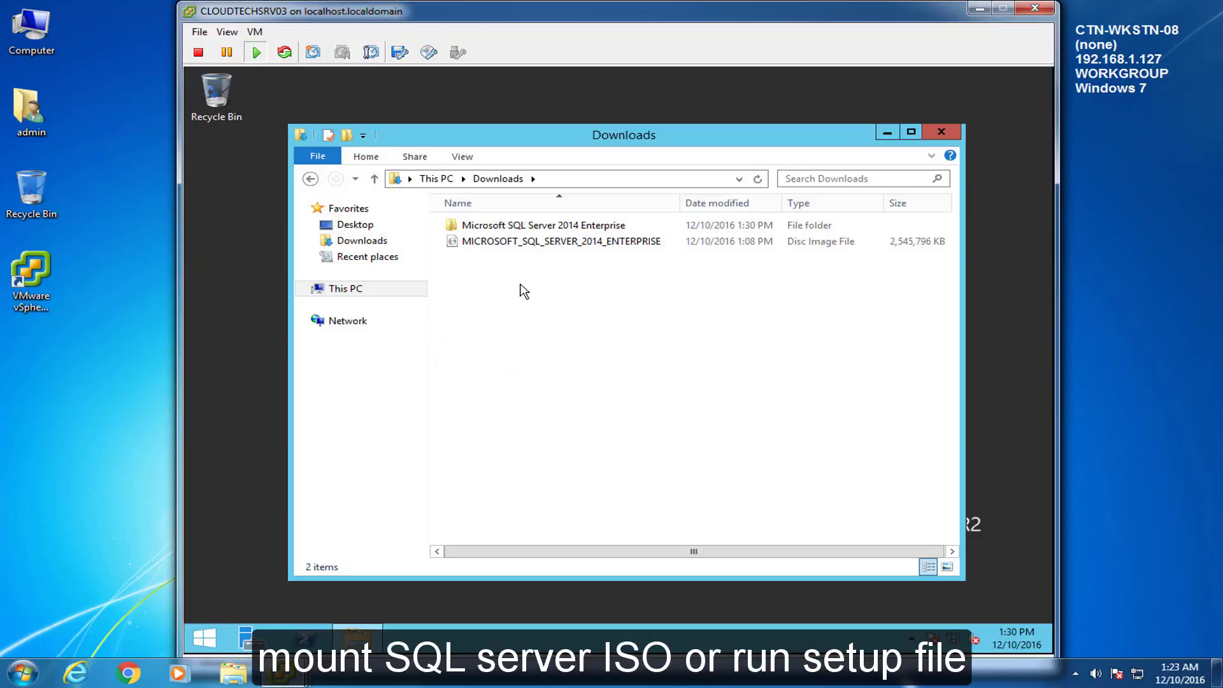
pyautogui.click(475, 243)
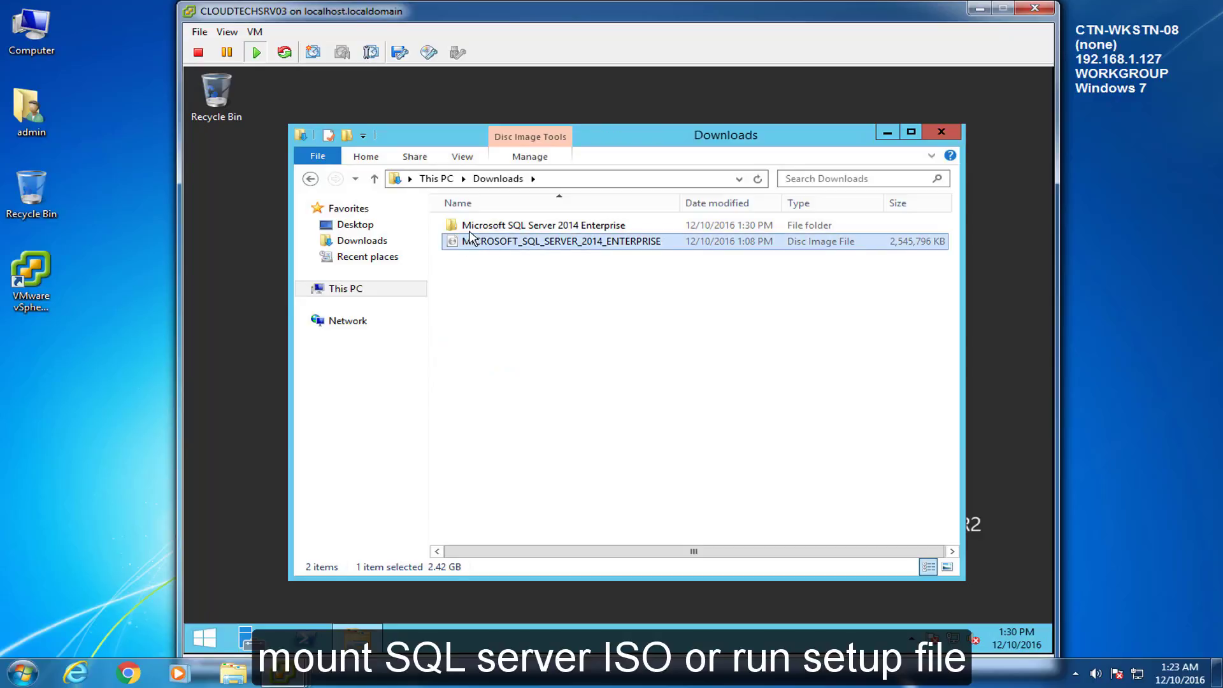
pyautogui.click(472, 228)
pyautogui.rightClick(462, 240)
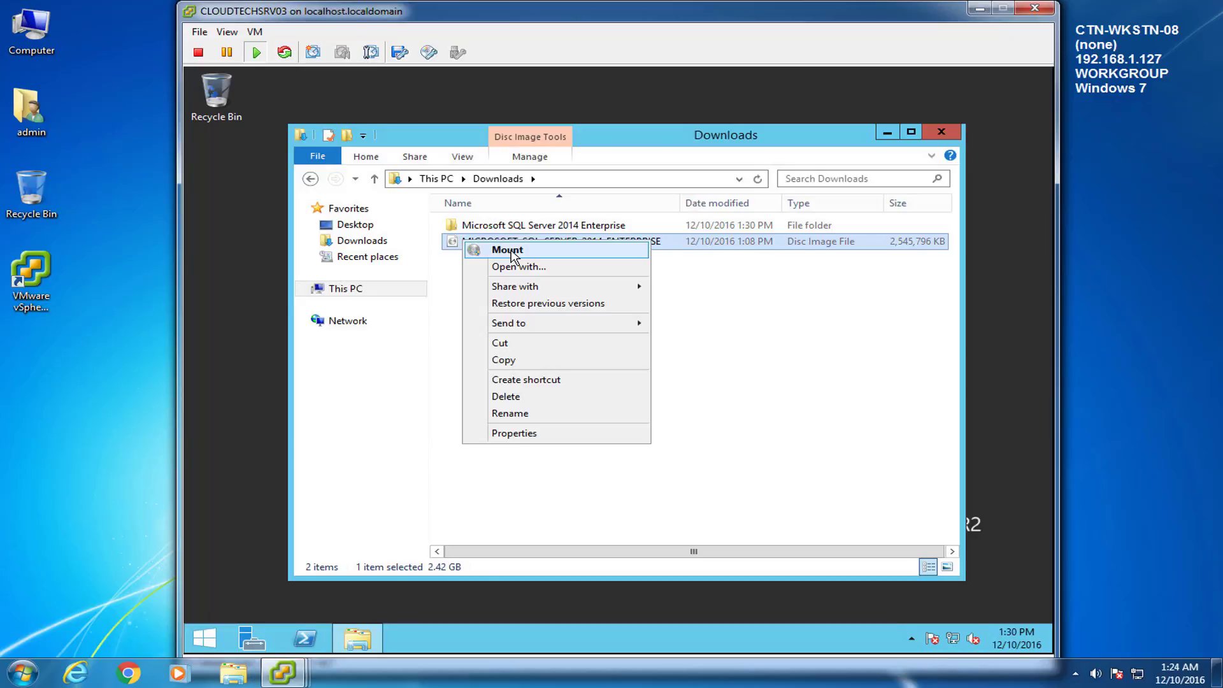
pyautogui.click(511, 227)
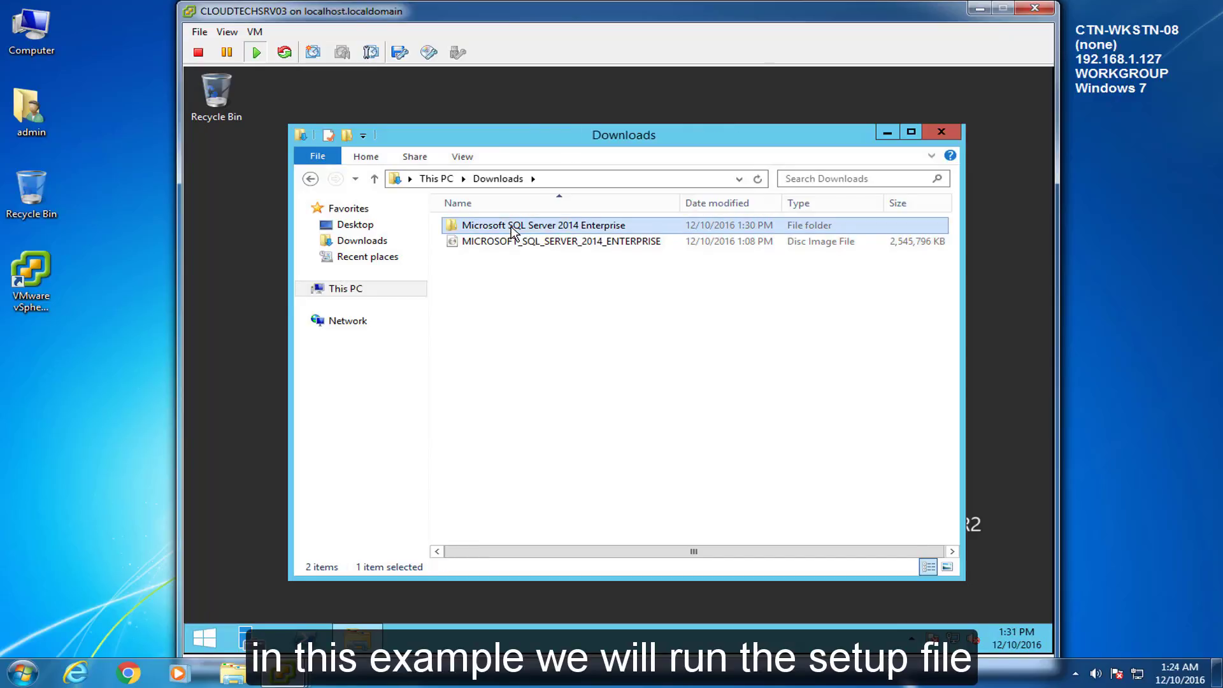
pyautogui.doubleClick(511, 228)
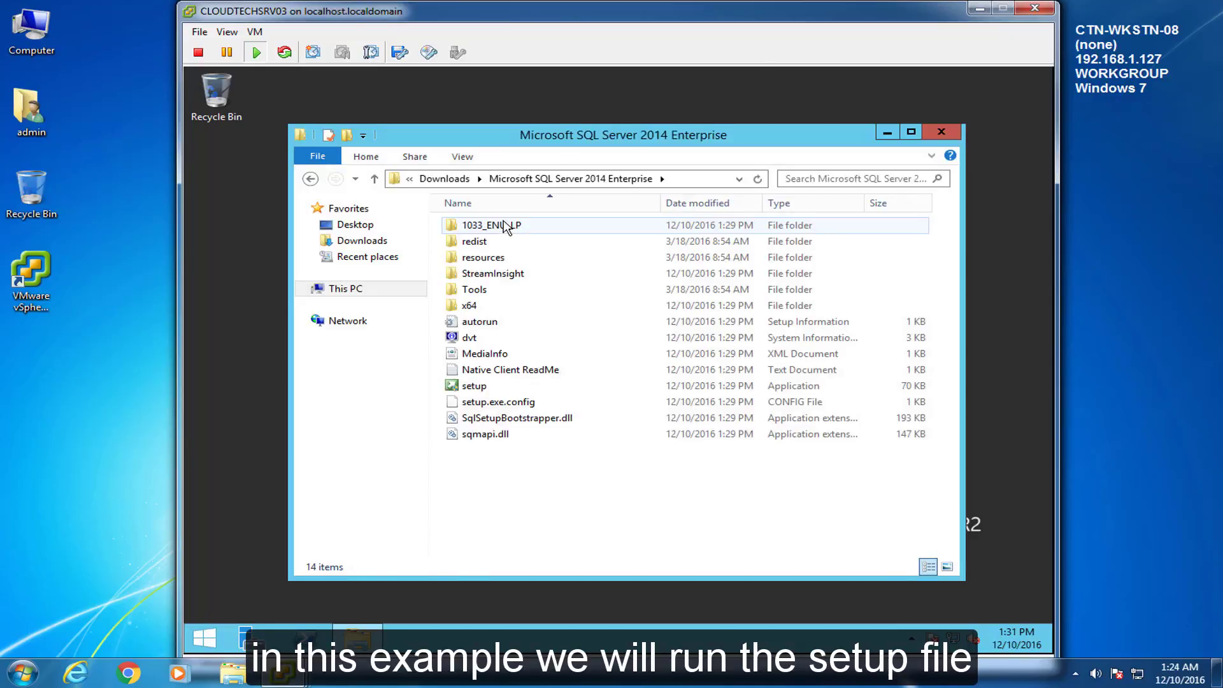
pyautogui.doubleClick(455, 387)
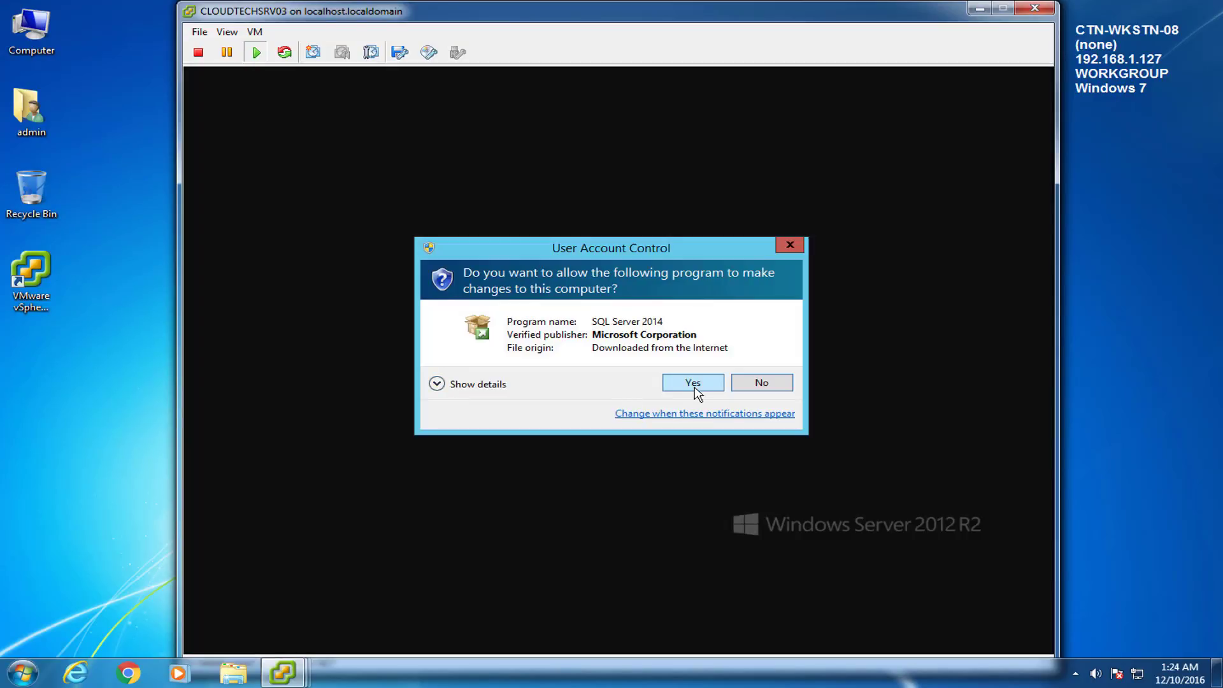
pyautogui.click(695, 385)
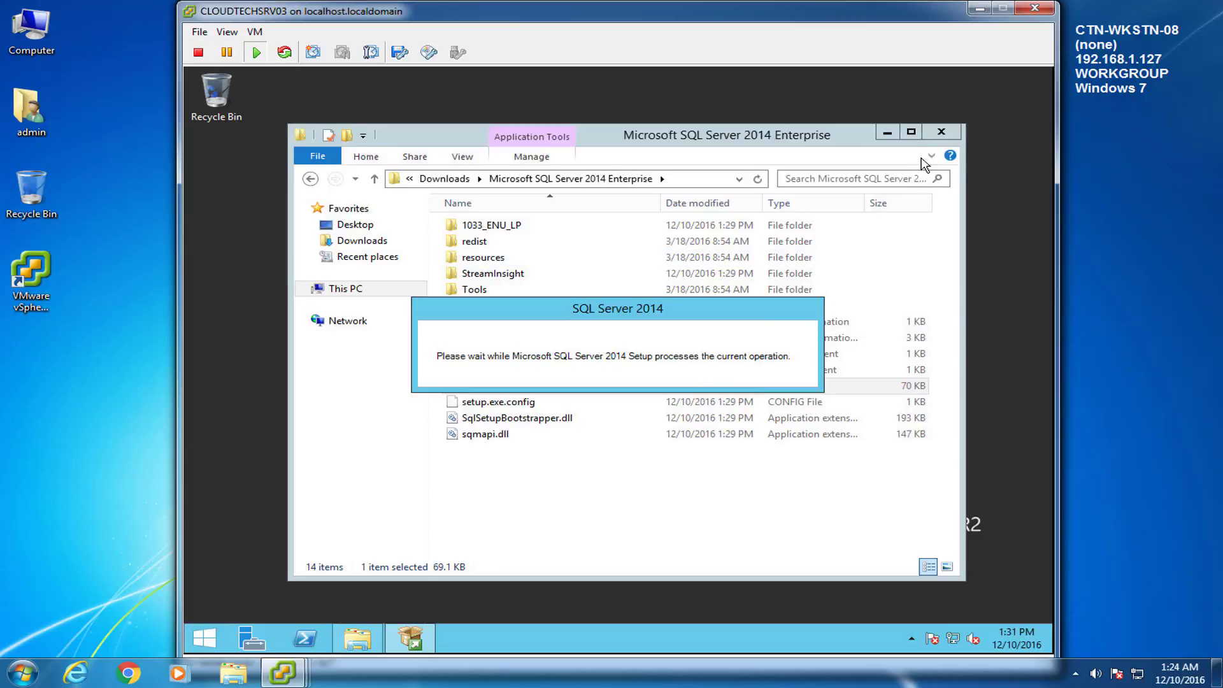
pyautogui.click(886, 132)
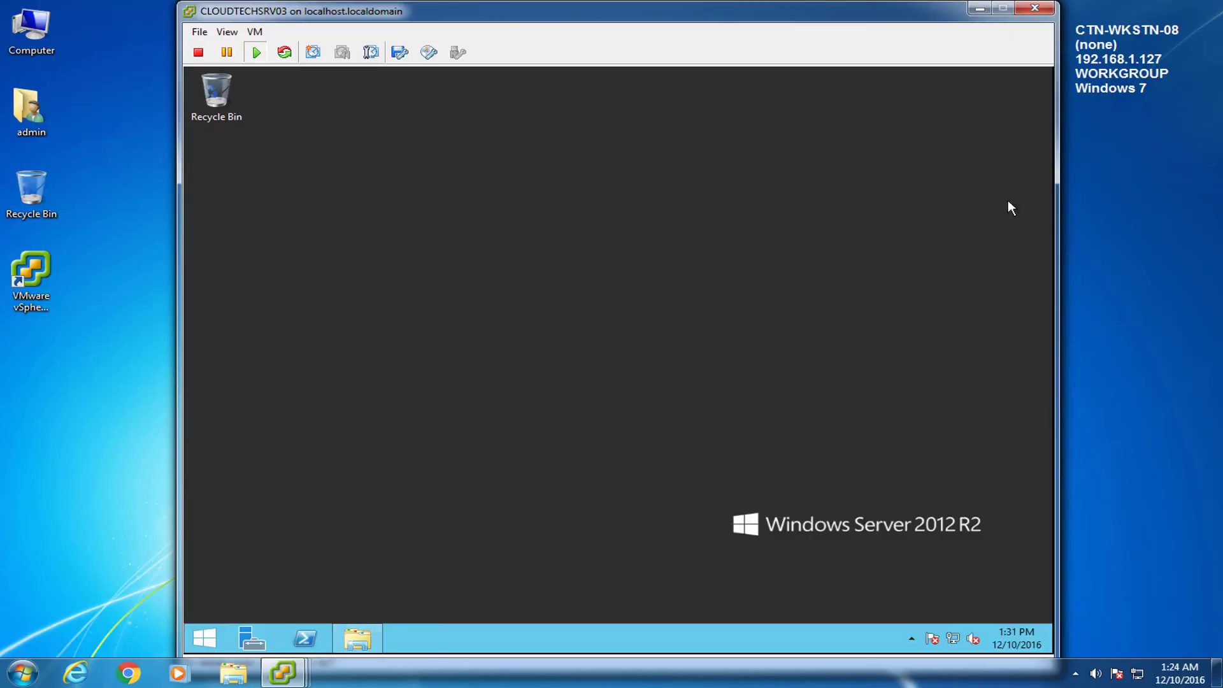
pyautogui.moveTo(725, 80); pyautogui.dragTo(824, 119)
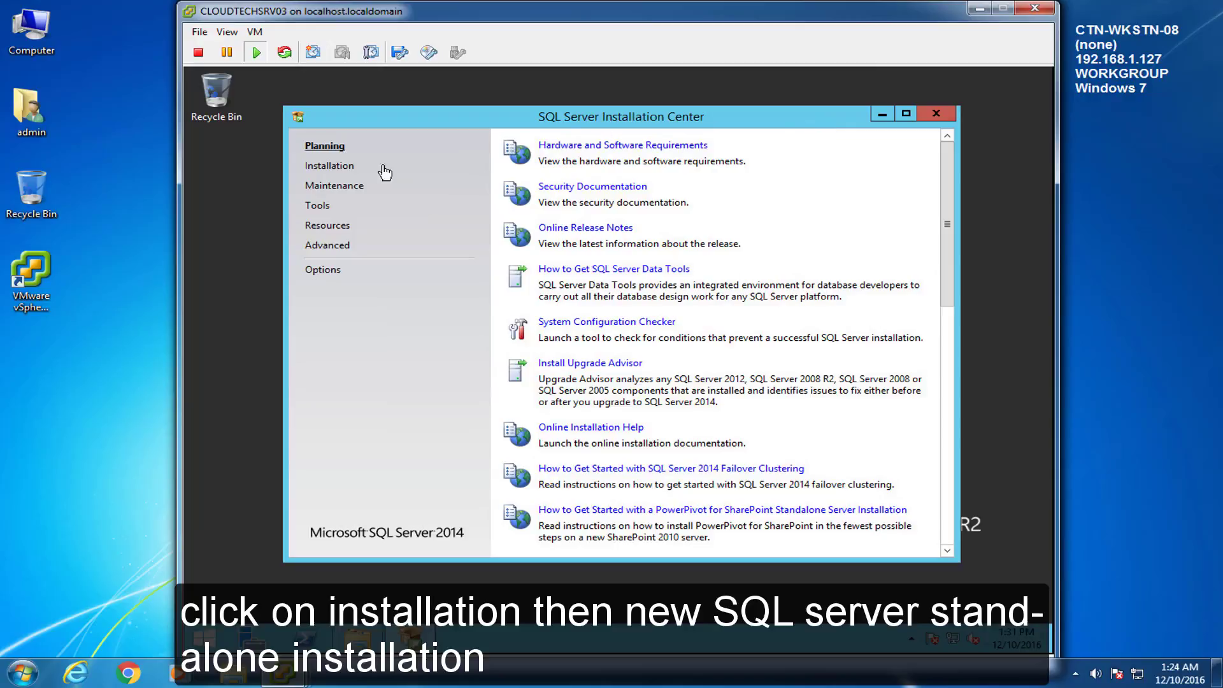
# Step: Launch a new stand-alone SQL Server 2014 installation from the Installation page, allowing setup to run
pyautogui.click(320, 167)
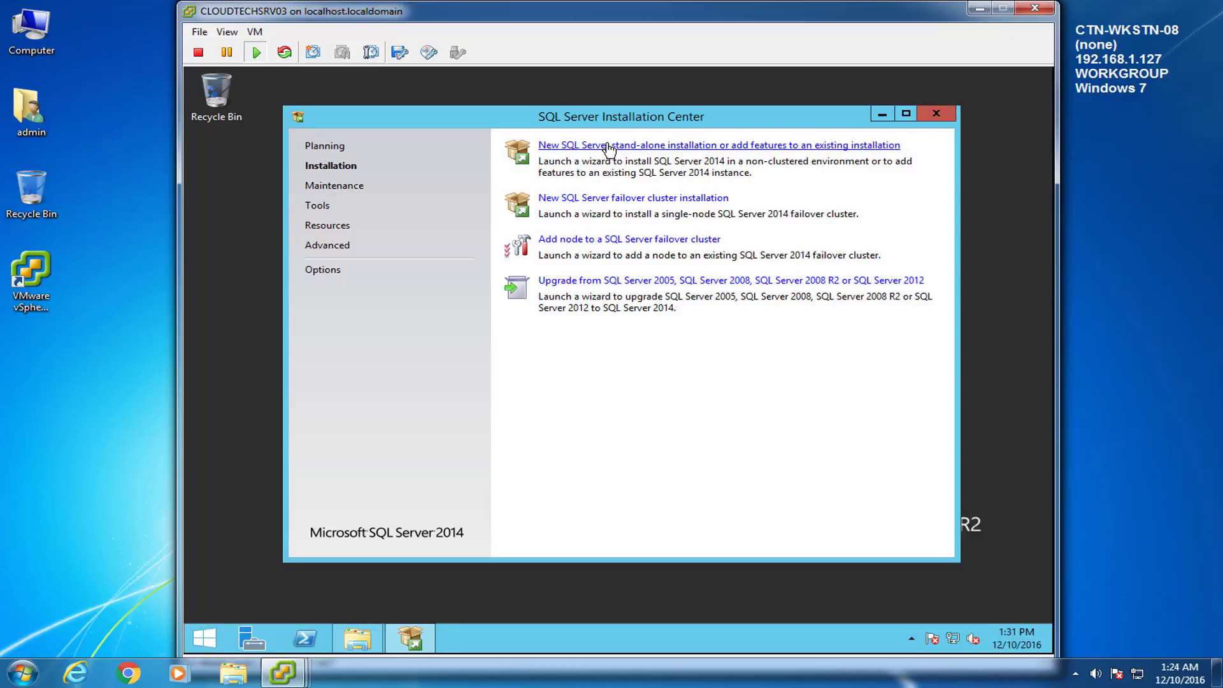
pyautogui.click(609, 146)
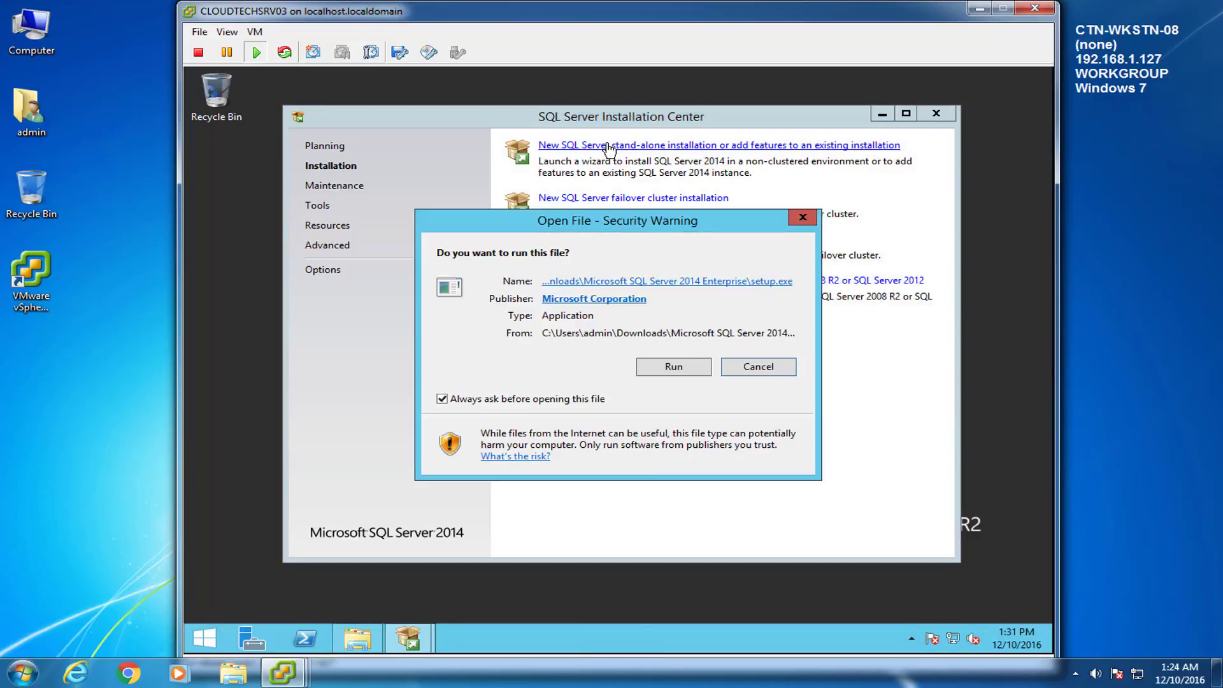
pyautogui.click(673, 367)
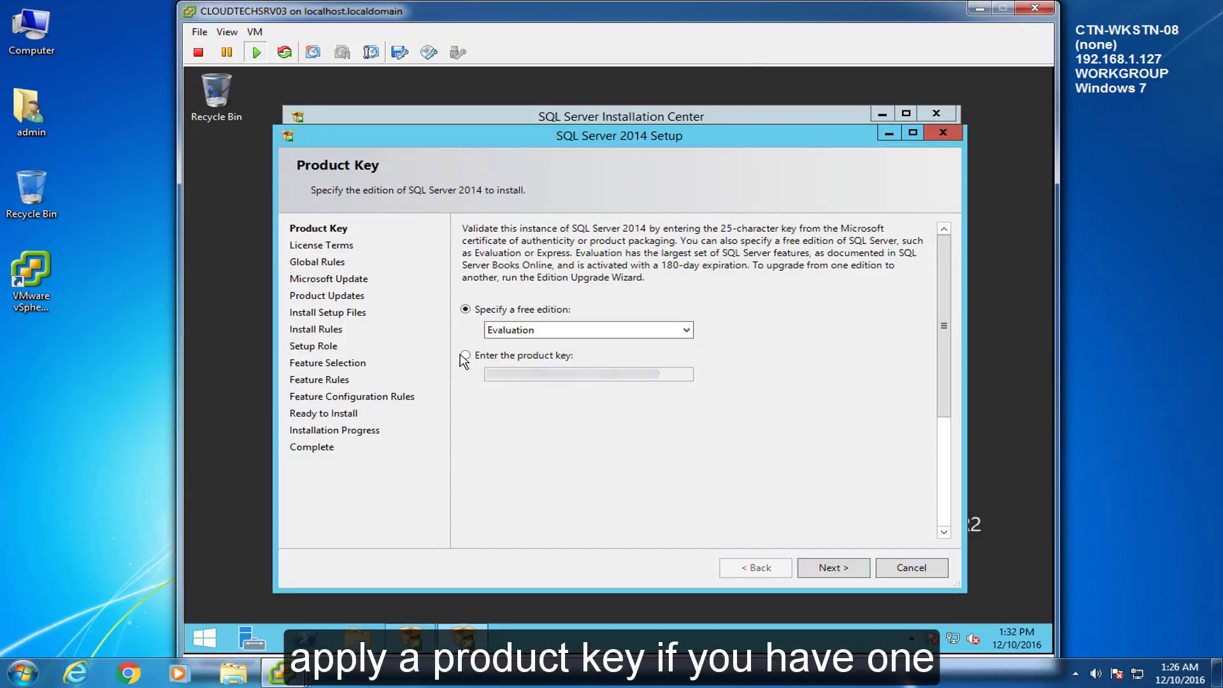
# Step: Choose to enter a product key, keep the pre-filled key, and continue
pyautogui.click(465, 356)
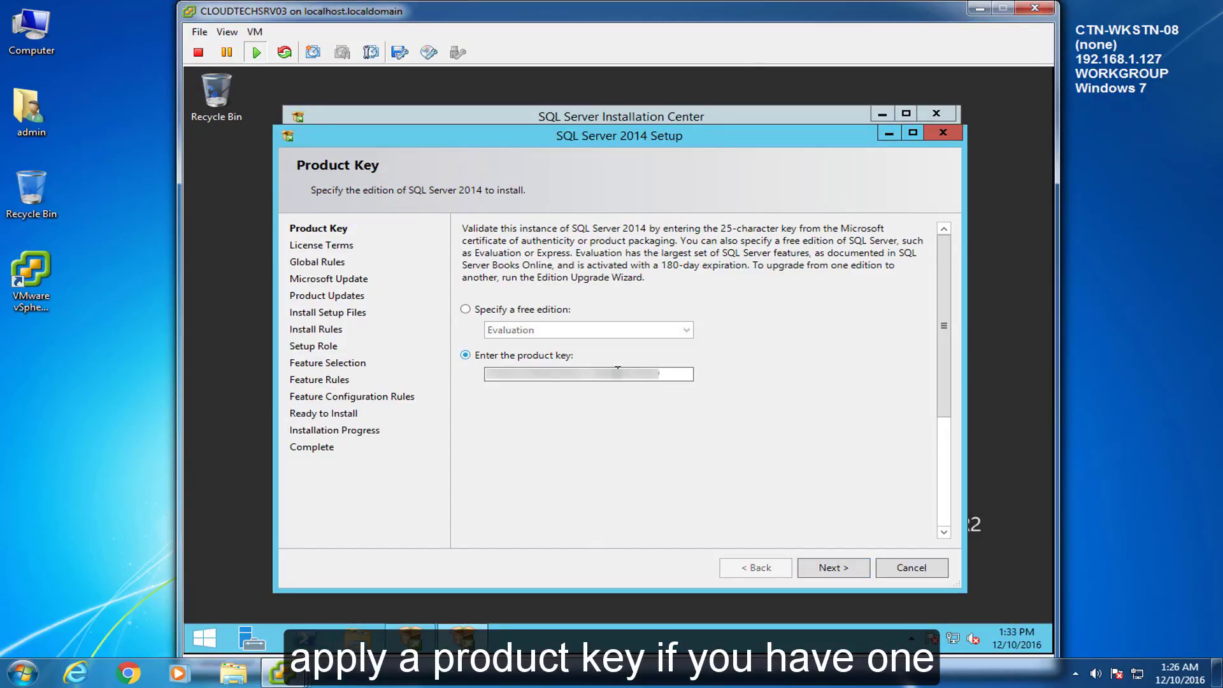
pyautogui.moveTo(674, 376); pyautogui.dragTo(446, 373)
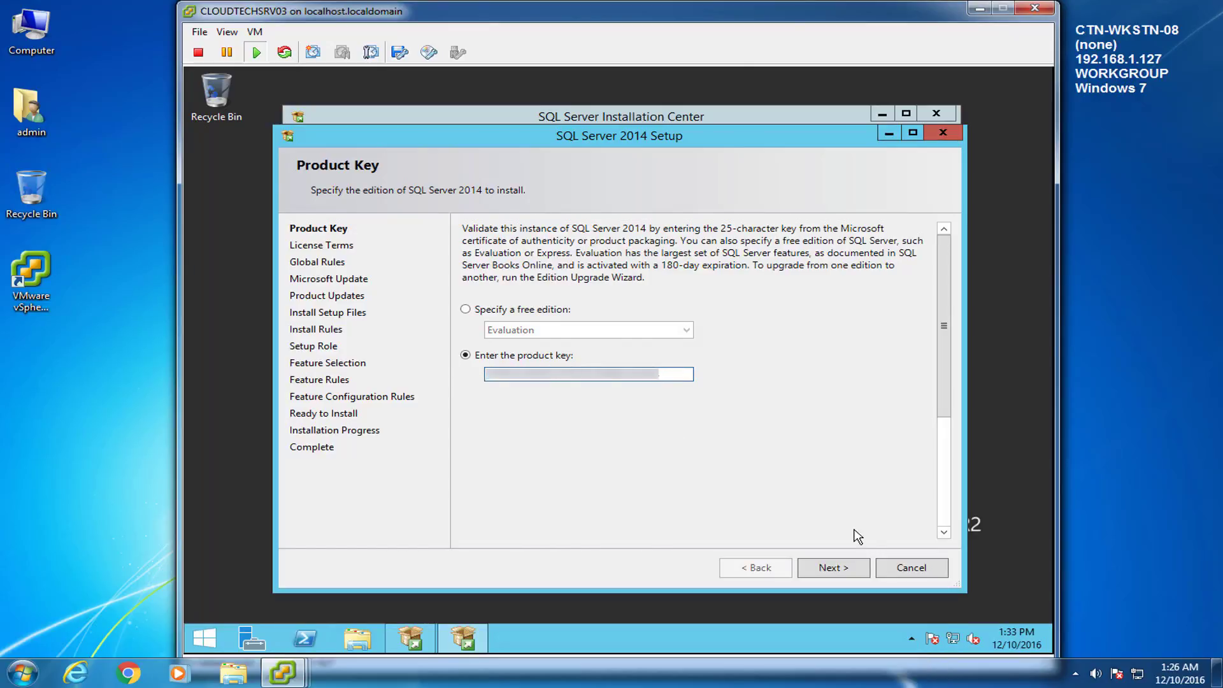
pyautogui.click(831, 566)
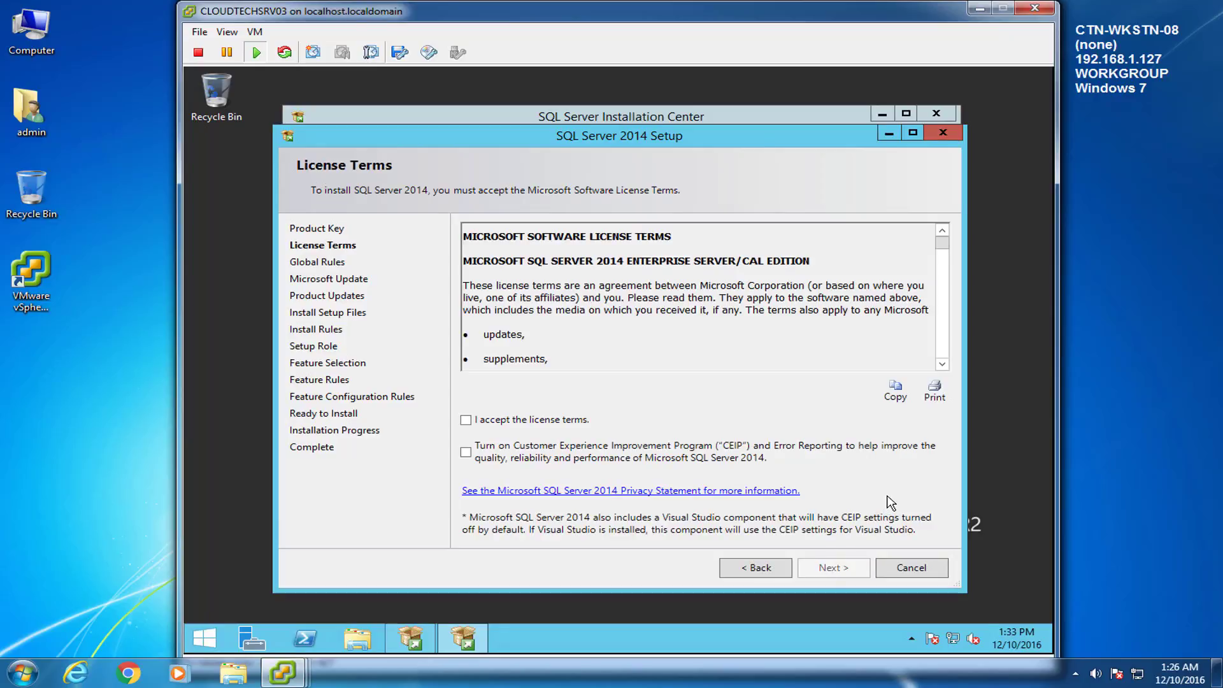
# Step: Accept the license terms and continue past Microsoft Update to the install rules check
pyautogui.moveTo(945, 253); pyautogui.dragTo(942, 359)
pyautogui.click(465, 419)
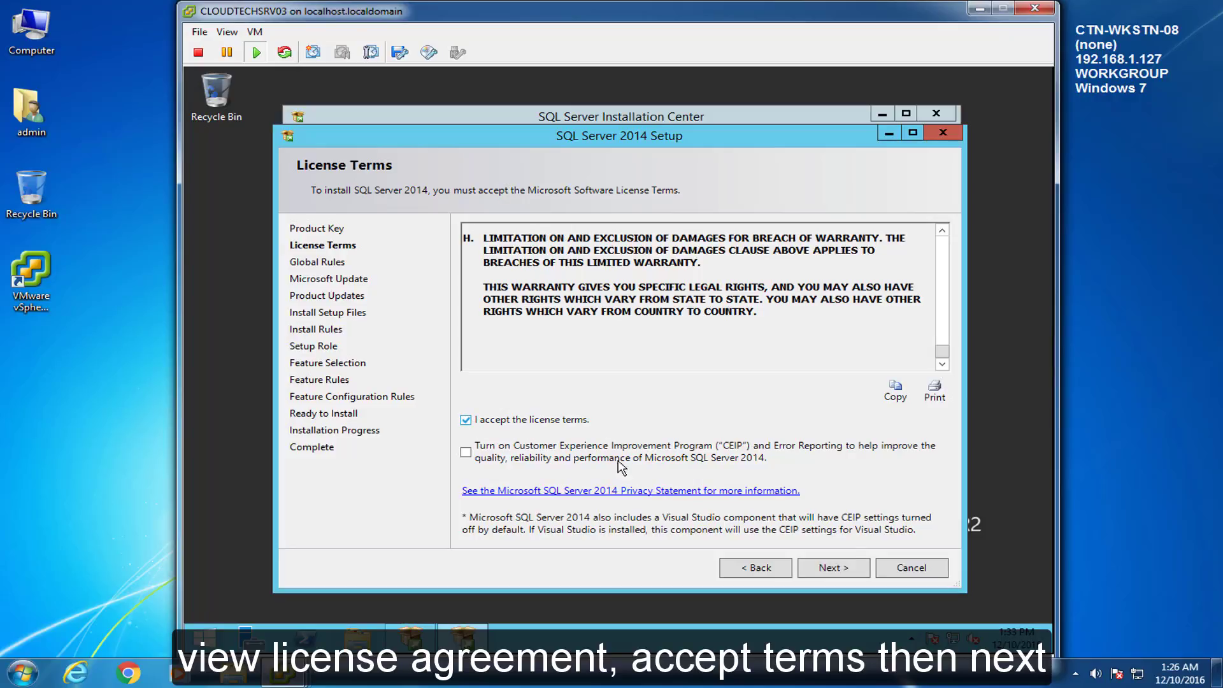
pyautogui.click(849, 576)
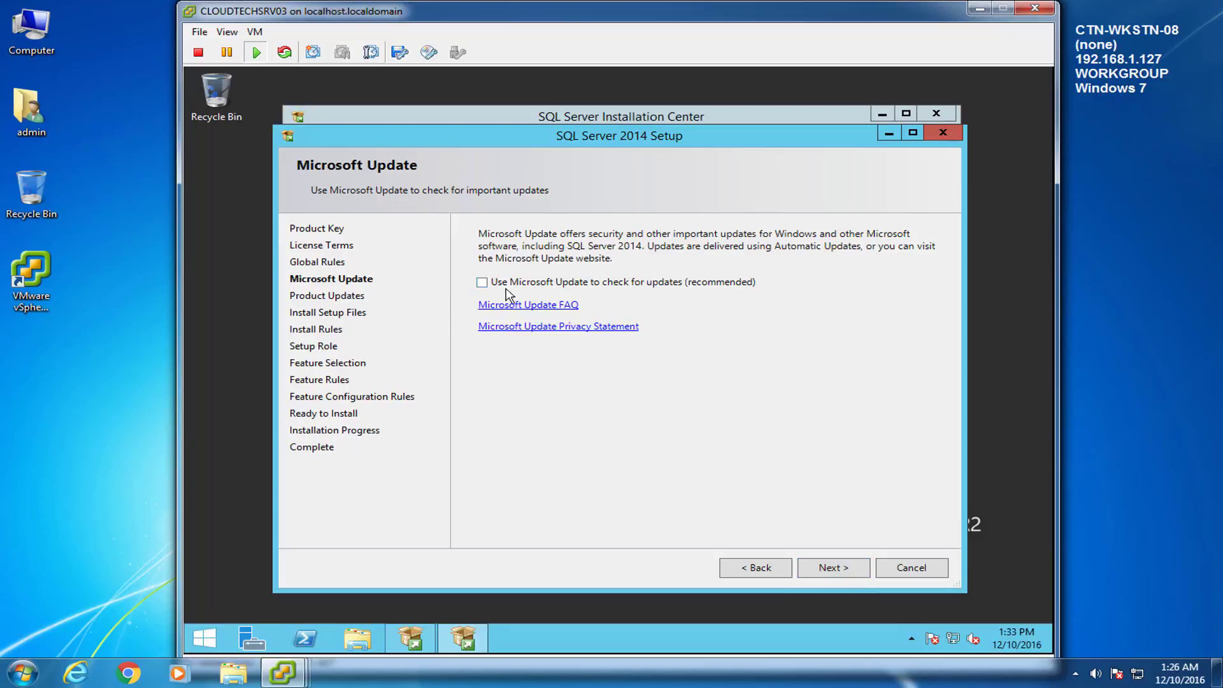
pyautogui.click(860, 572)
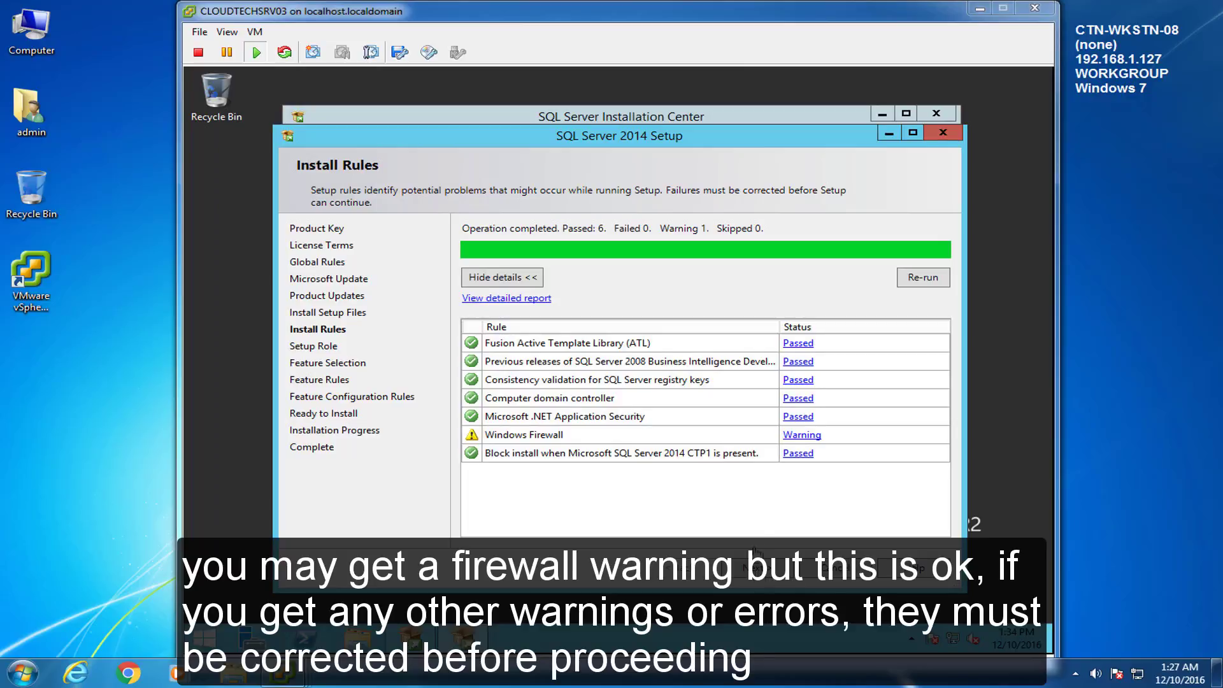
# Step: Move past the passed Install Rules and keep SQL Server Feature Installation as the setup role
pyautogui.click(776, 567)
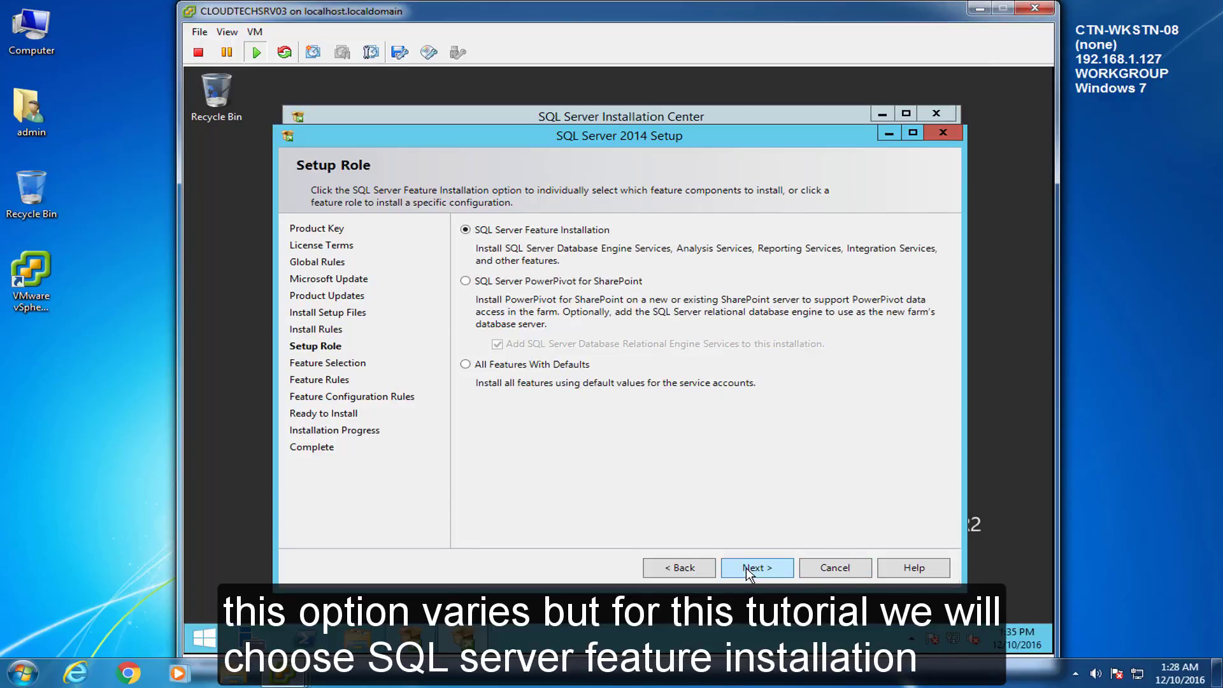
pyautogui.click(747, 567)
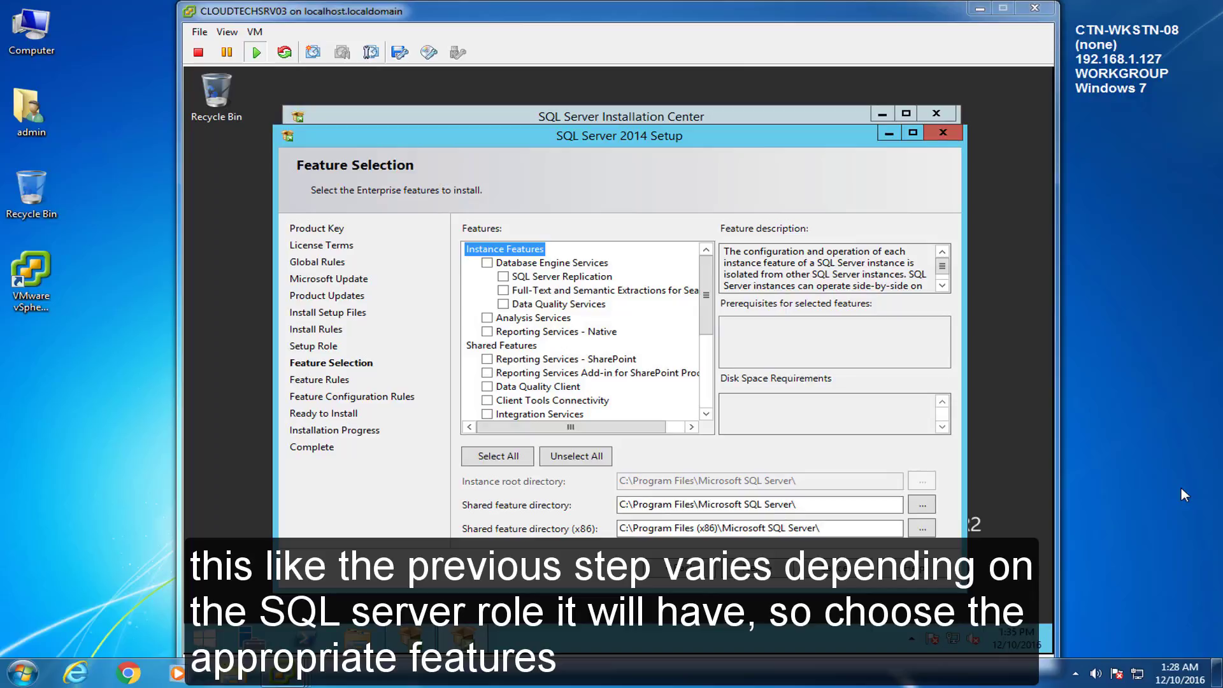
# Step: Select Database Engine Services and Management Tools - Basic, leaving out Management Tools - Complete
pyautogui.click(485, 262)
pyautogui.click(487, 263)
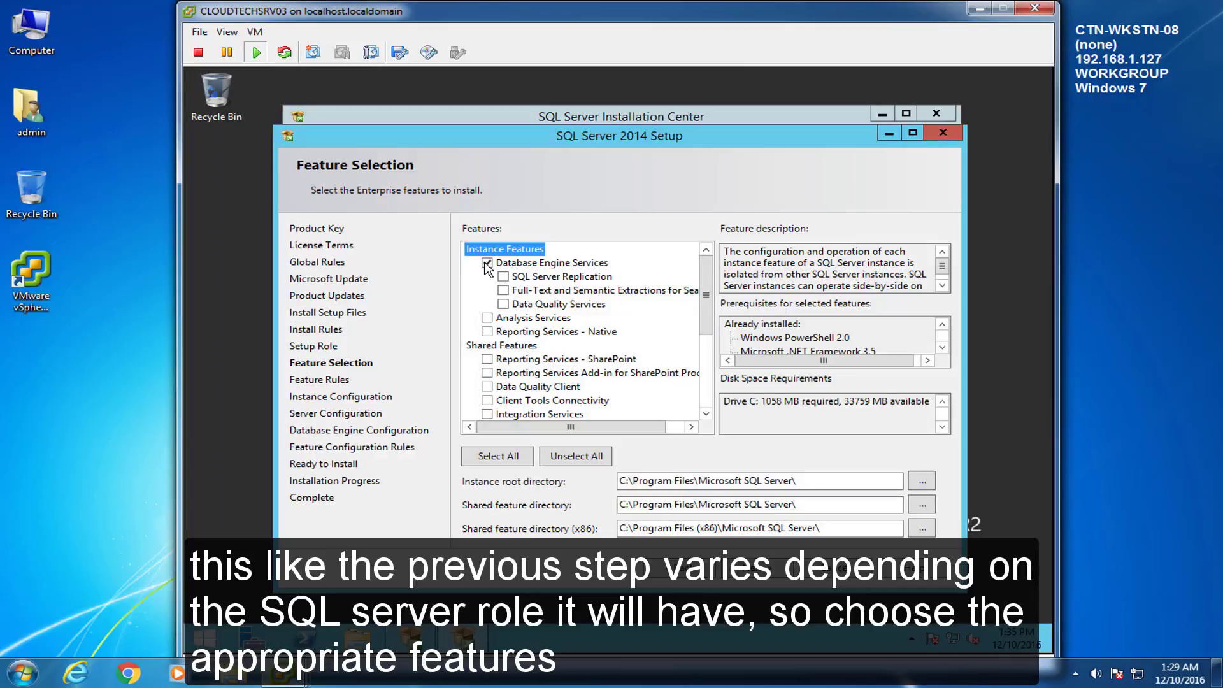
pyautogui.moveTo(710, 294); pyautogui.dragTo(707, 360)
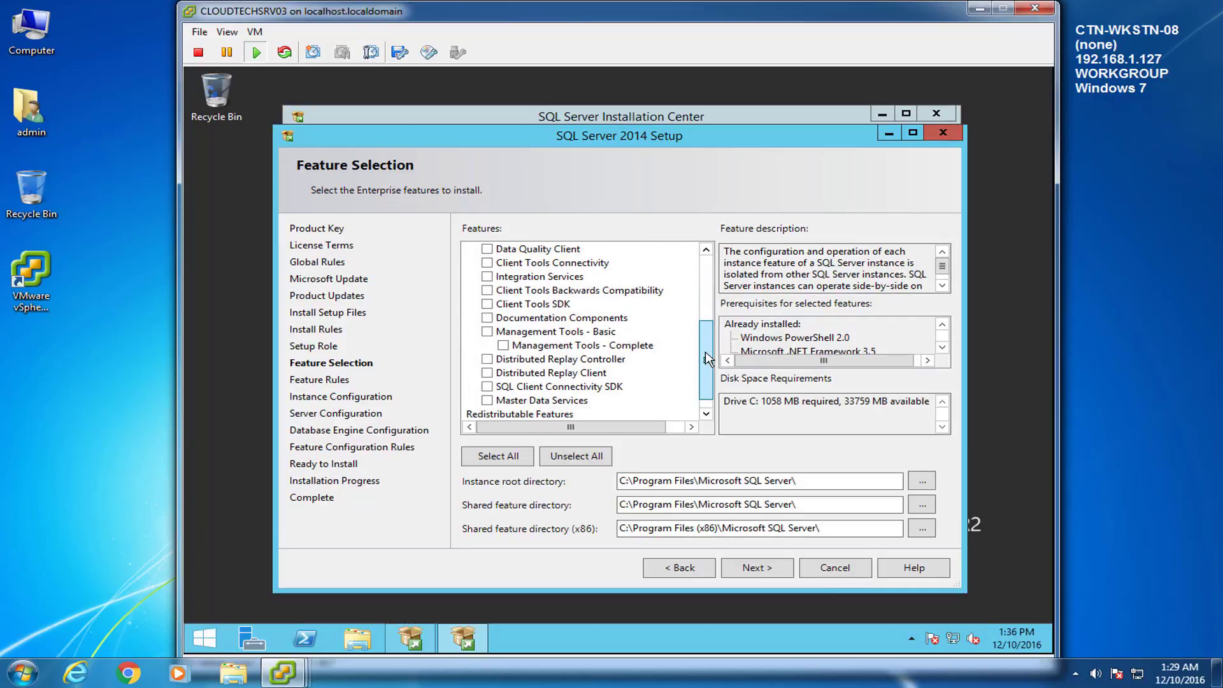
pyautogui.click(487, 332)
pyautogui.click(503, 345)
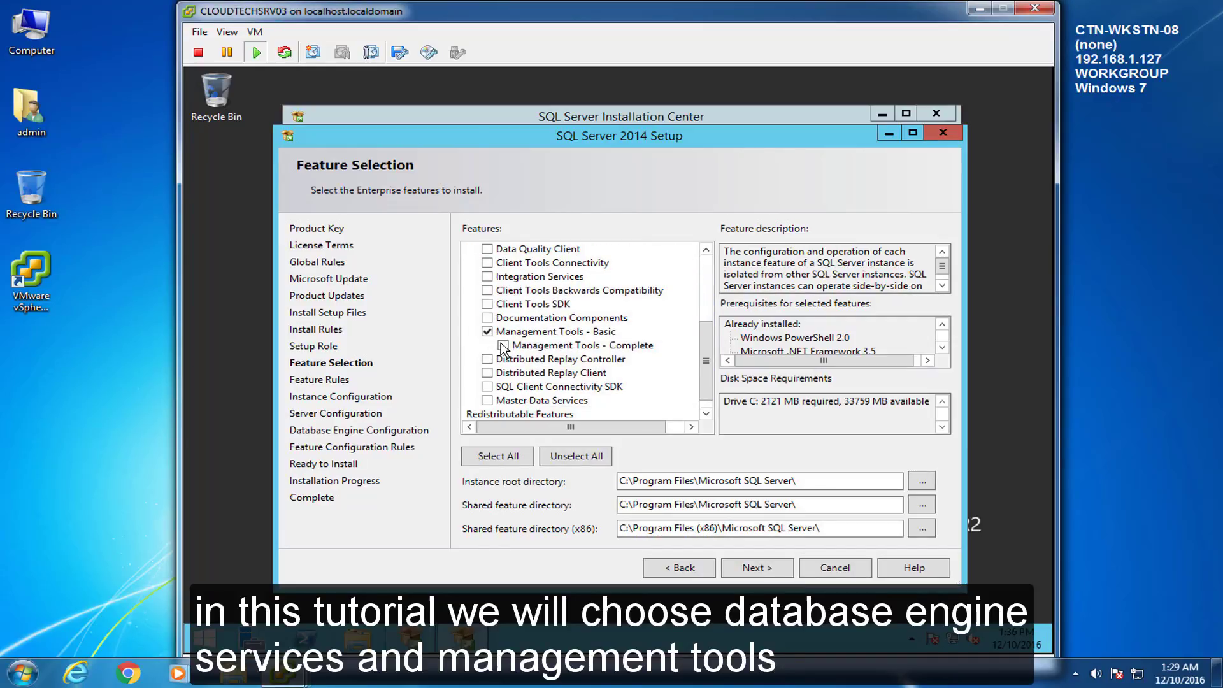
pyautogui.moveTo(708, 355); pyautogui.dragTo(707, 357)
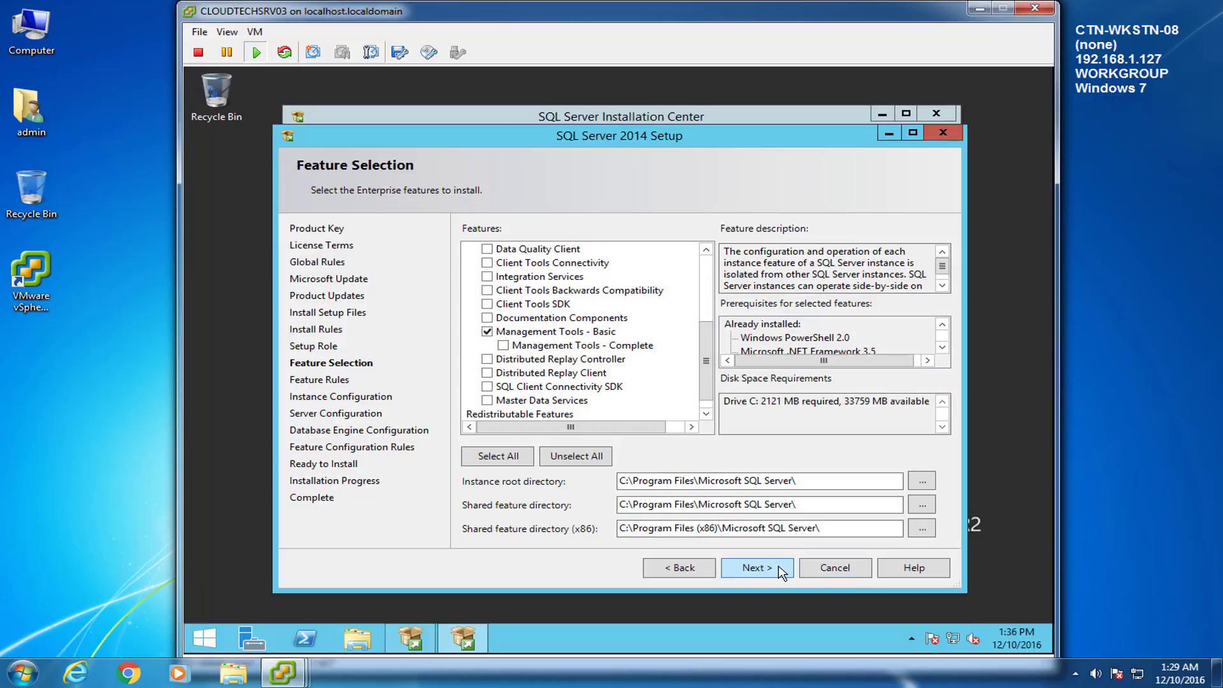
pyautogui.click(779, 569)
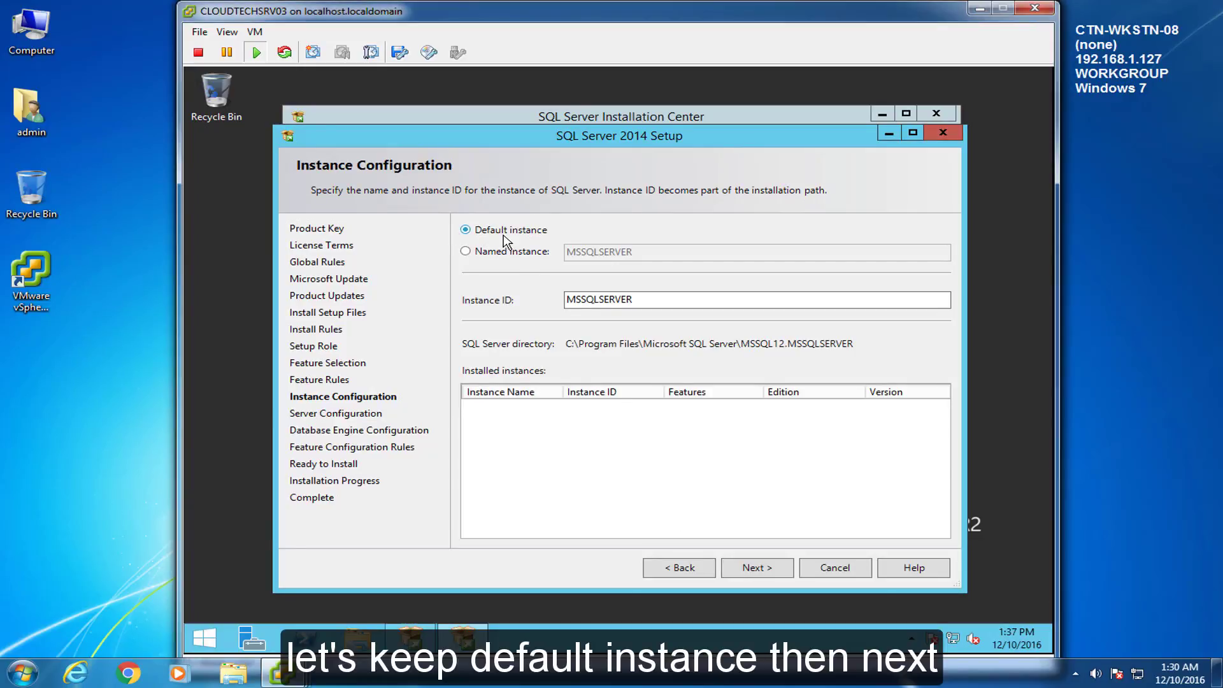
# Step: Keep the default MSSQLSERVER instance, then bring up the server's Start screen
pyautogui.click(755, 567)
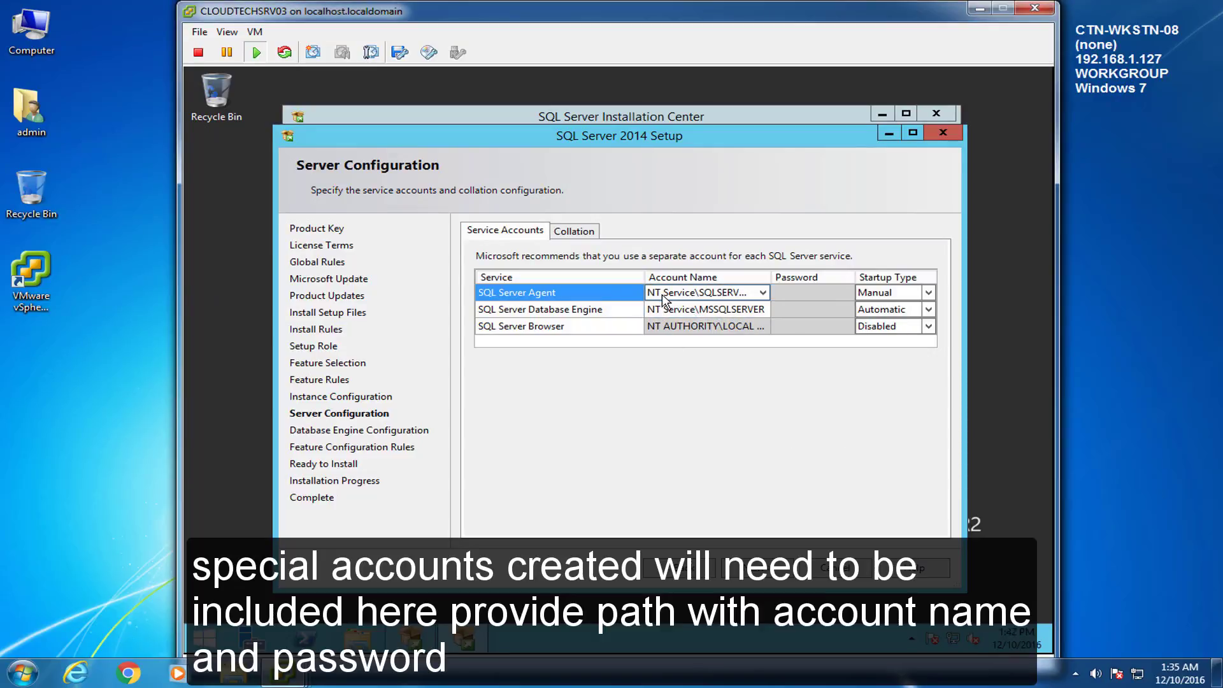
pyautogui.click(220, 637)
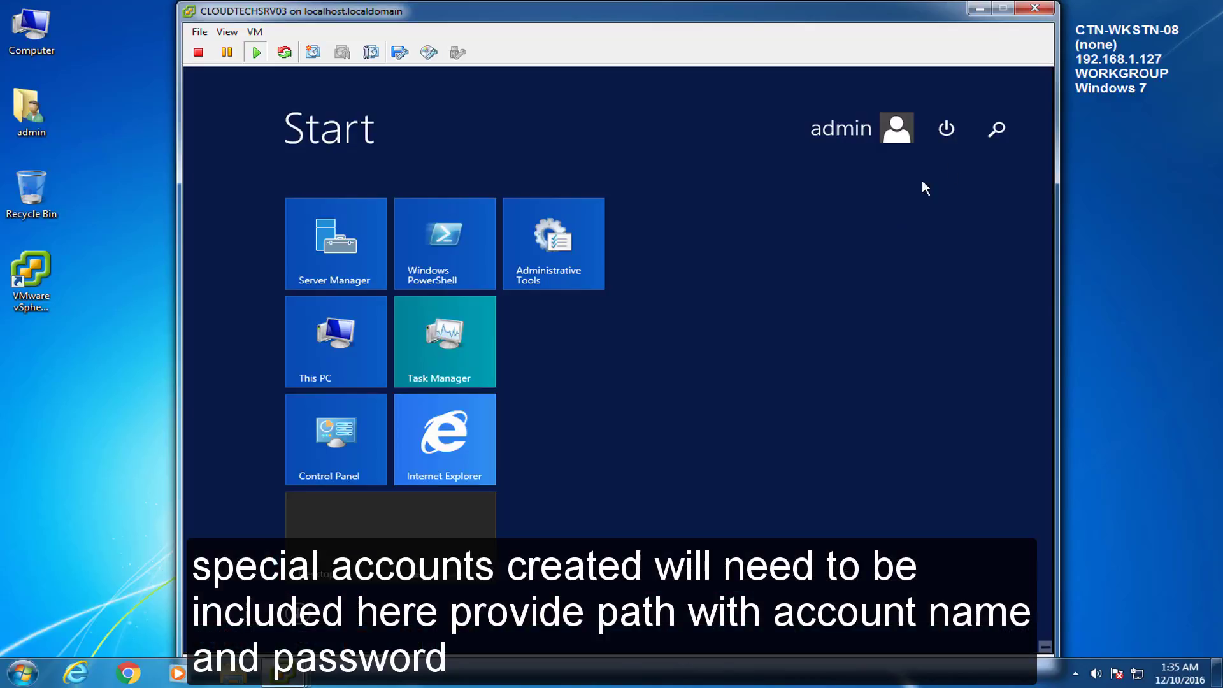
# Step: Launch Notepad by searching 'note' on the Start screen
pyautogui.click(1003, 127)
pyautogui.write('note')
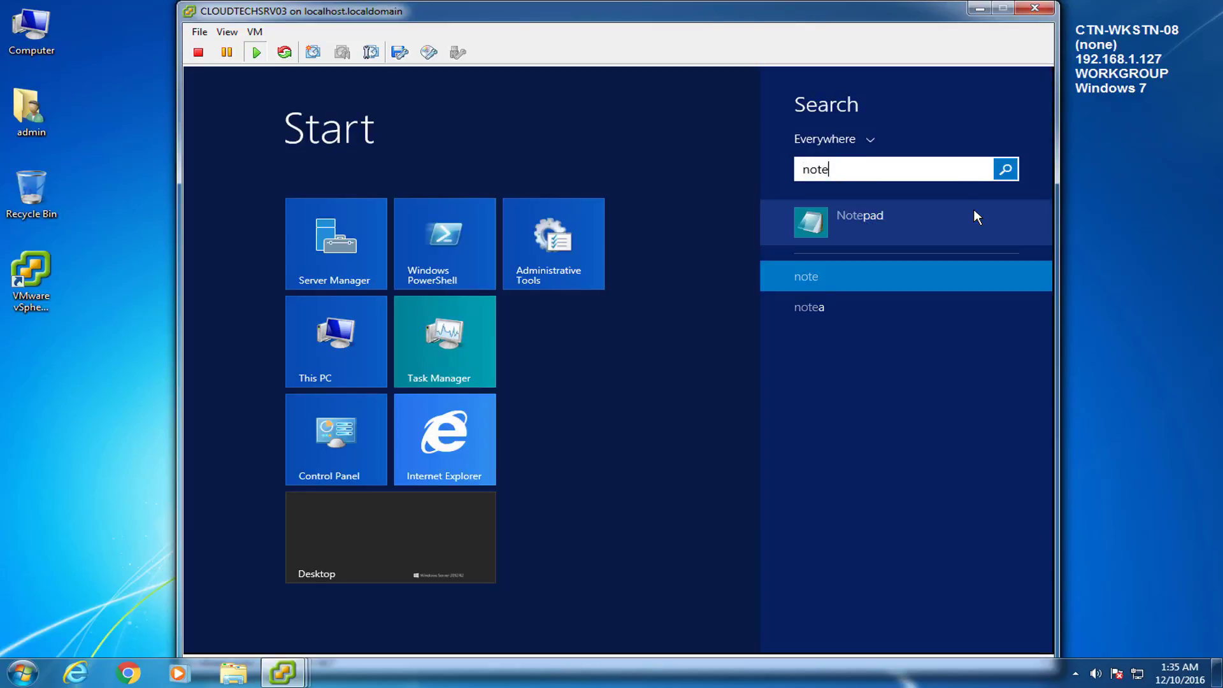
pyautogui.click(973, 212)
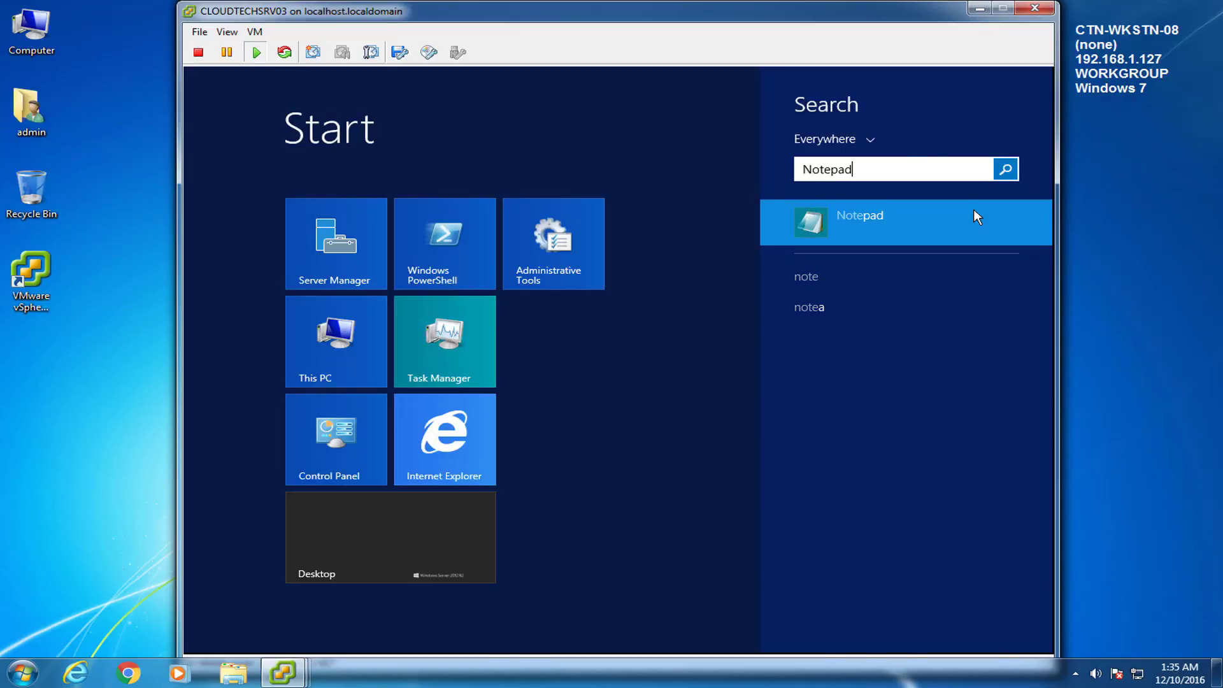
pyautogui.moveTo(808, 244); pyautogui.dragTo(815, 160)
# Step: Paste the CLOUDTECHNEXUS\sqlSvcAcc account name, copy it back, and close Notepad without saving
pyautogui.write('CLOUDTECHNEXUS\\sqlSvcAcc')
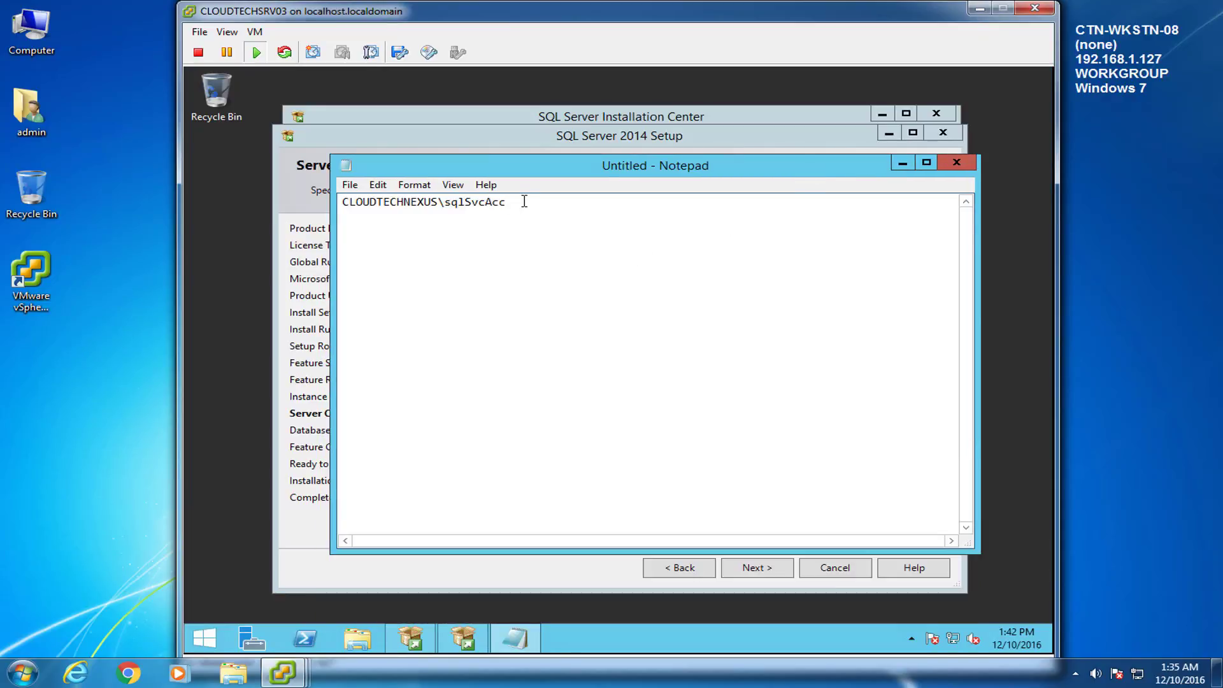
pyautogui.moveTo(523, 201); pyautogui.dragTo(338, 191)
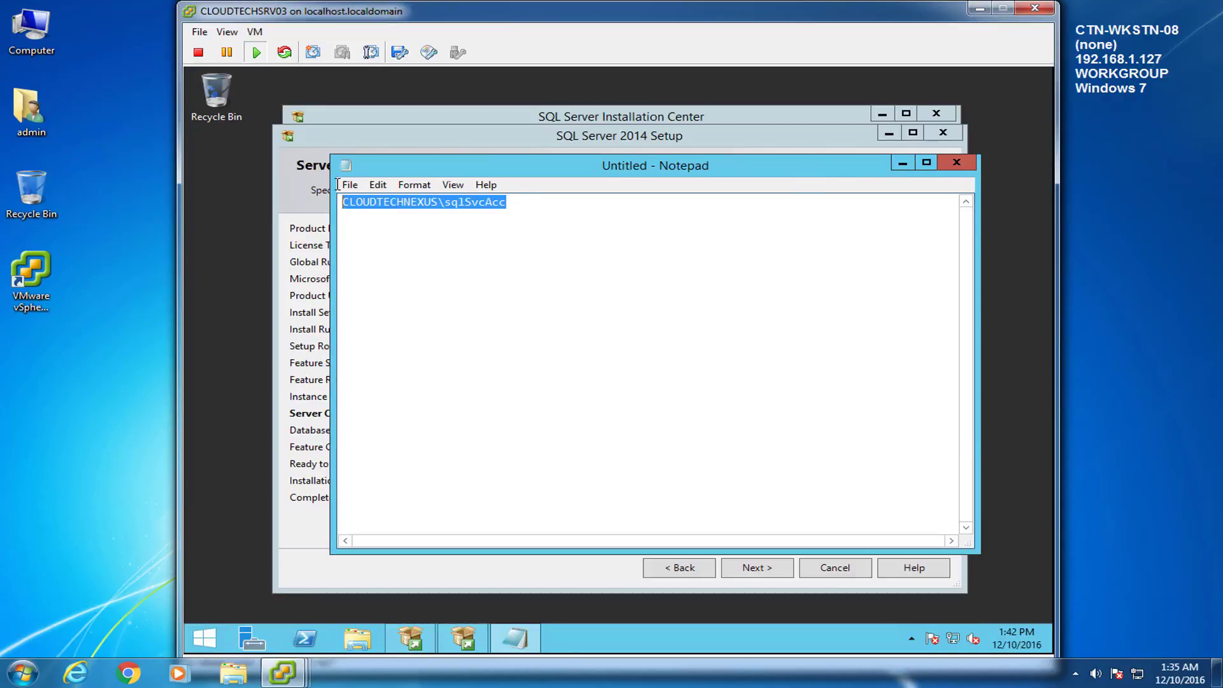
pyautogui.rightClick(395, 197)
pyautogui.click(444, 257)
pyautogui.click(957, 163)
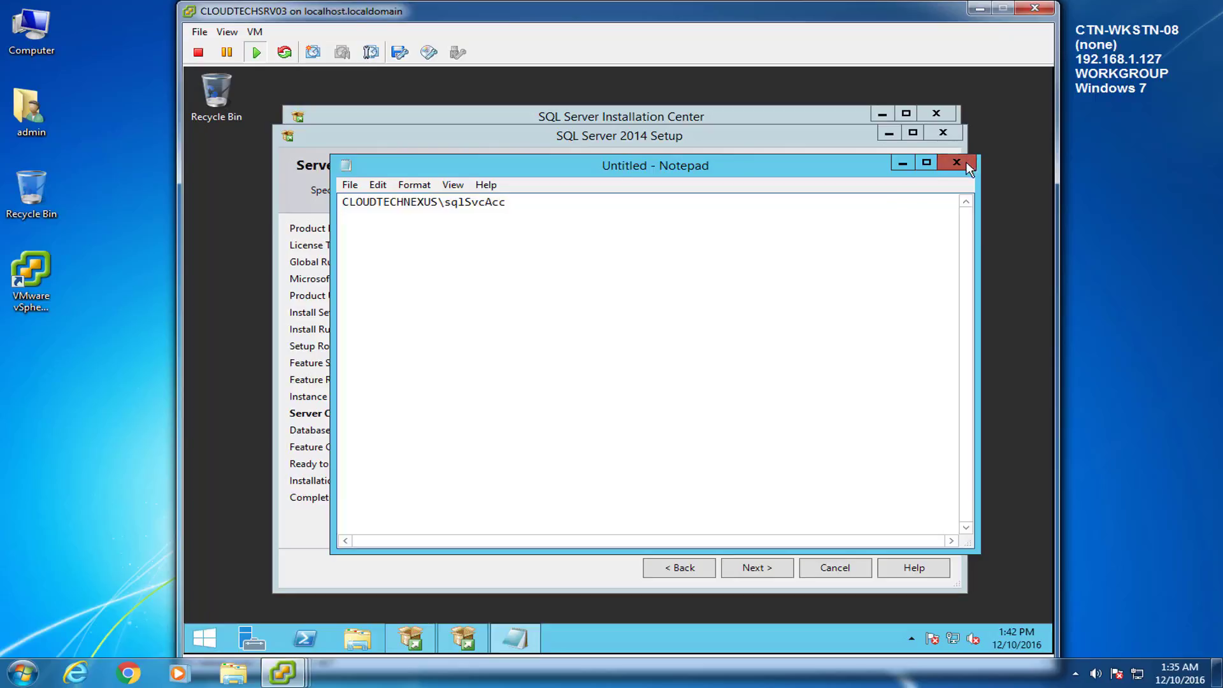
pyautogui.click(669, 351)
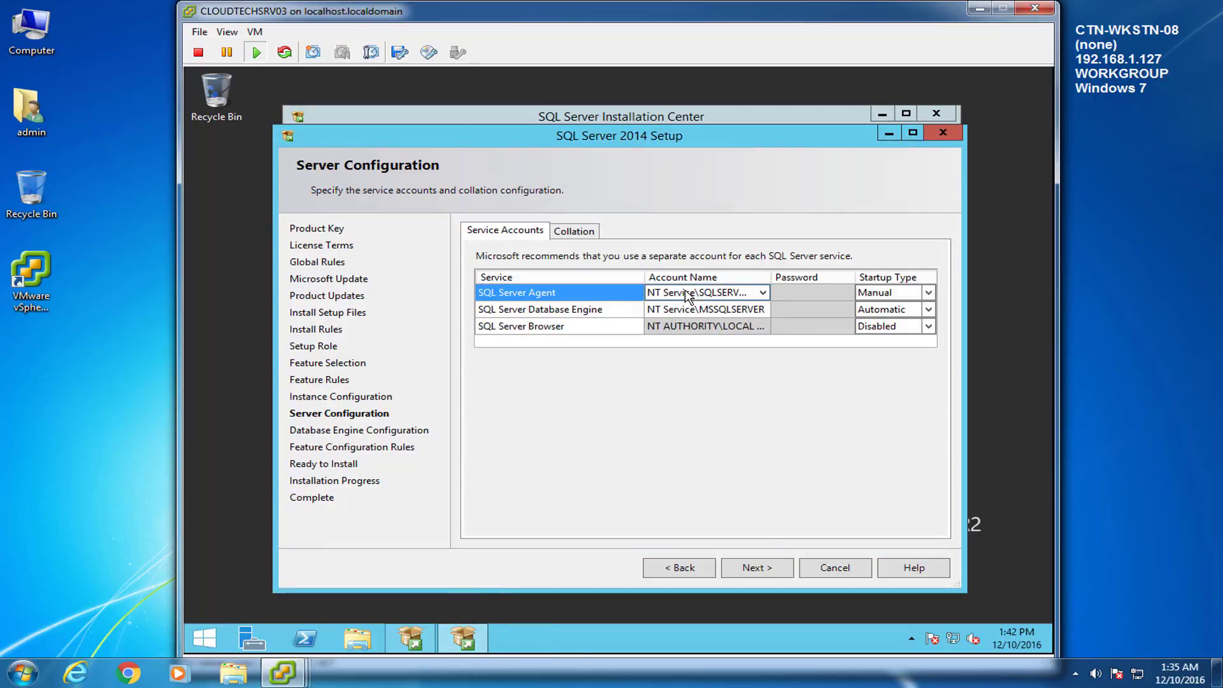
# Step: Set SQL Server Agent and Database Engine to the CLOUDTECHNEXUS\sqlSvcAcc domain account
pyautogui.click(729, 294)
pyautogui.hotkey('ctrl', 'v')
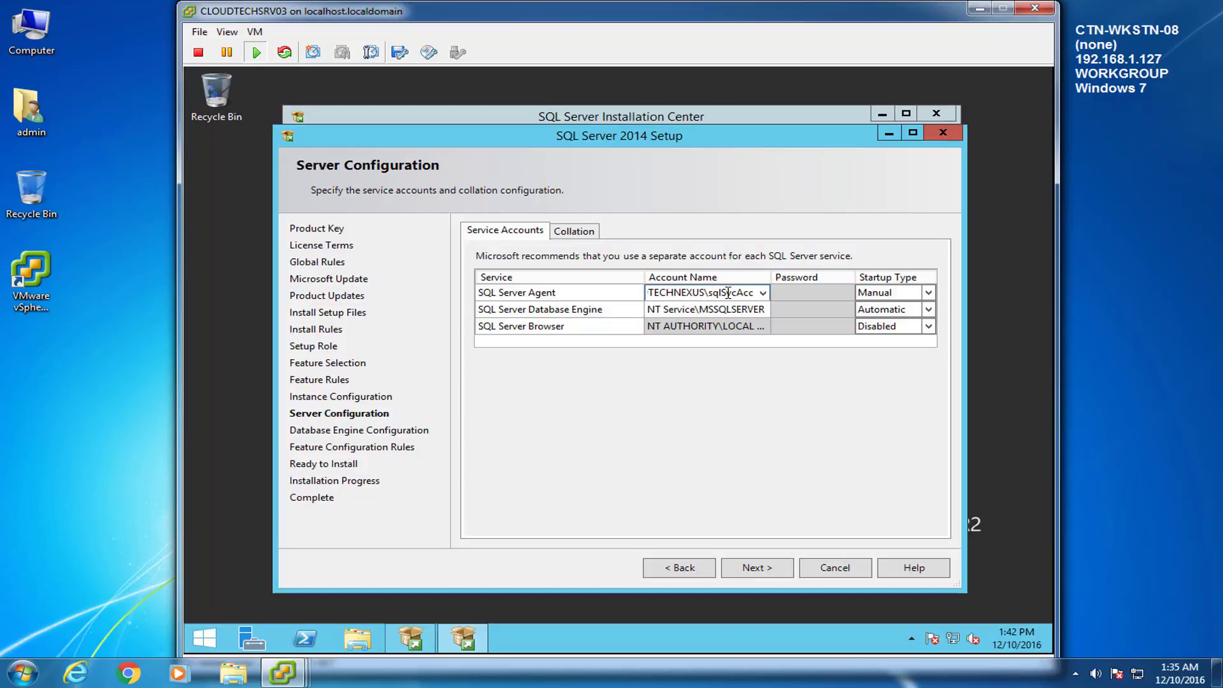
pyautogui.click(690, 311)
pyautogui.hotkey('ctrl', 'v')
pyautogui.hotkey('ctrl', 'v')
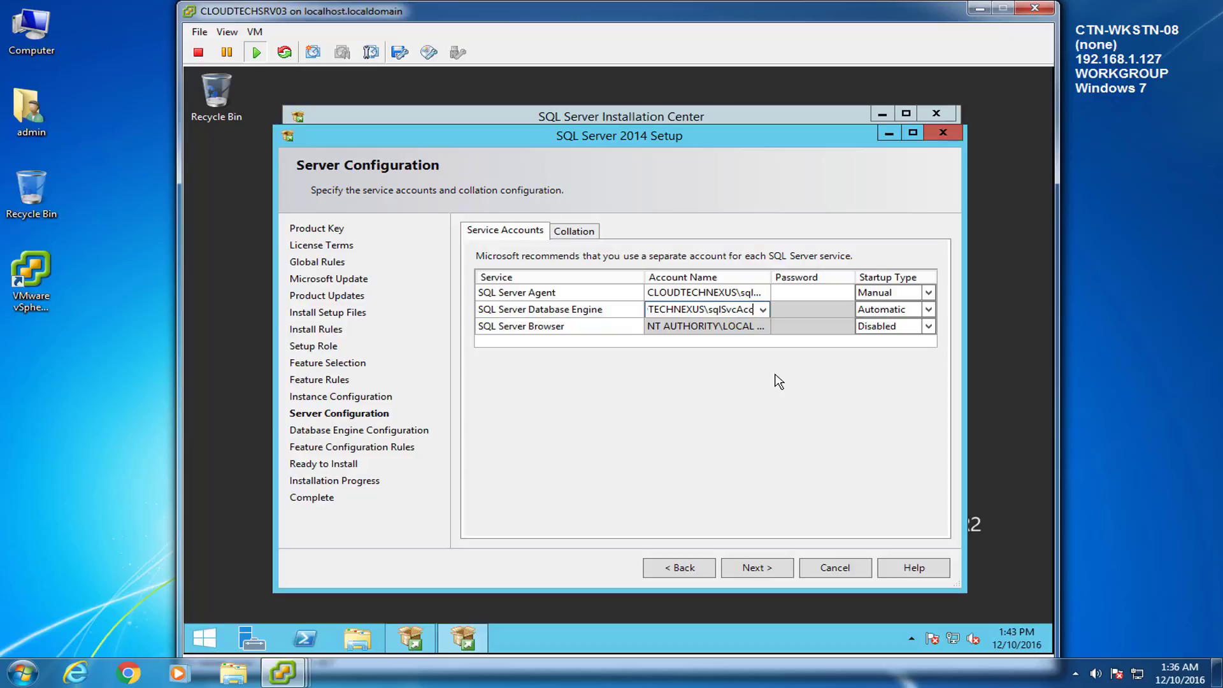
# Step: Enter the account password for both services and continue
pyautogui.click(822, 293)
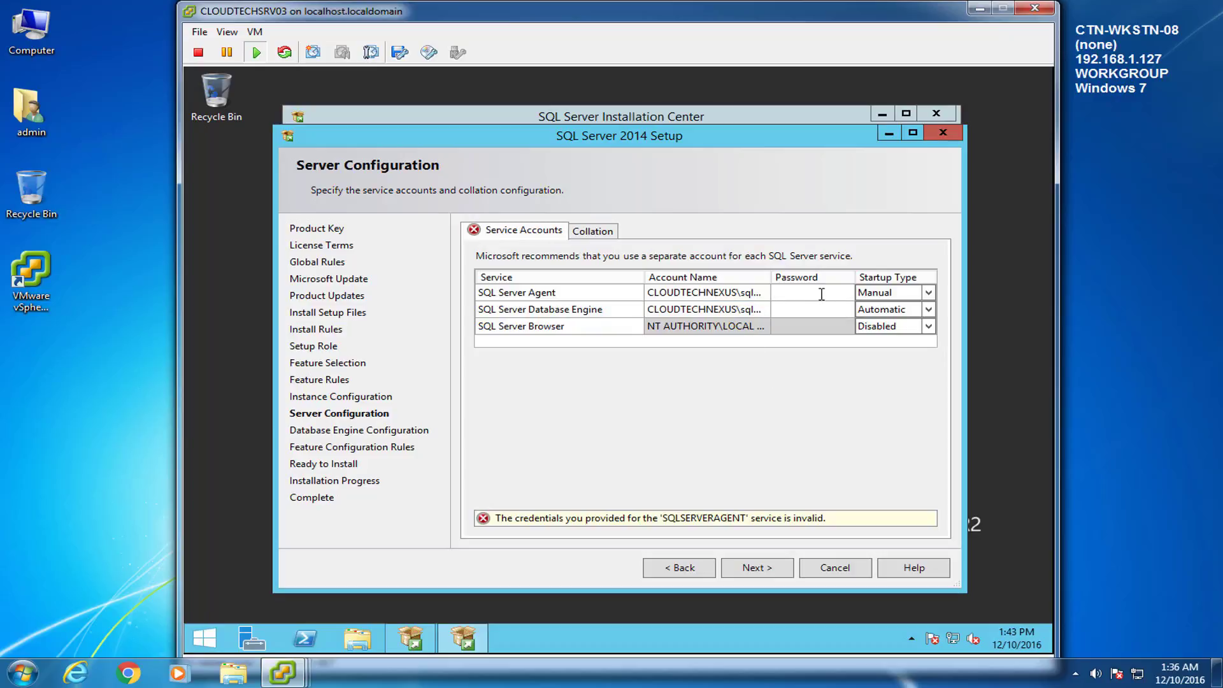
pyautogui.hotkey('ctrl', 'v')
pyautogui.press('Tab')
pyautogui.press('Tab')
pyautogui.press('Tab')
pyautogui.press('Tab')
pyautogui.hotkey('ctrl', 'v')
pyautogui.click(755, 568)
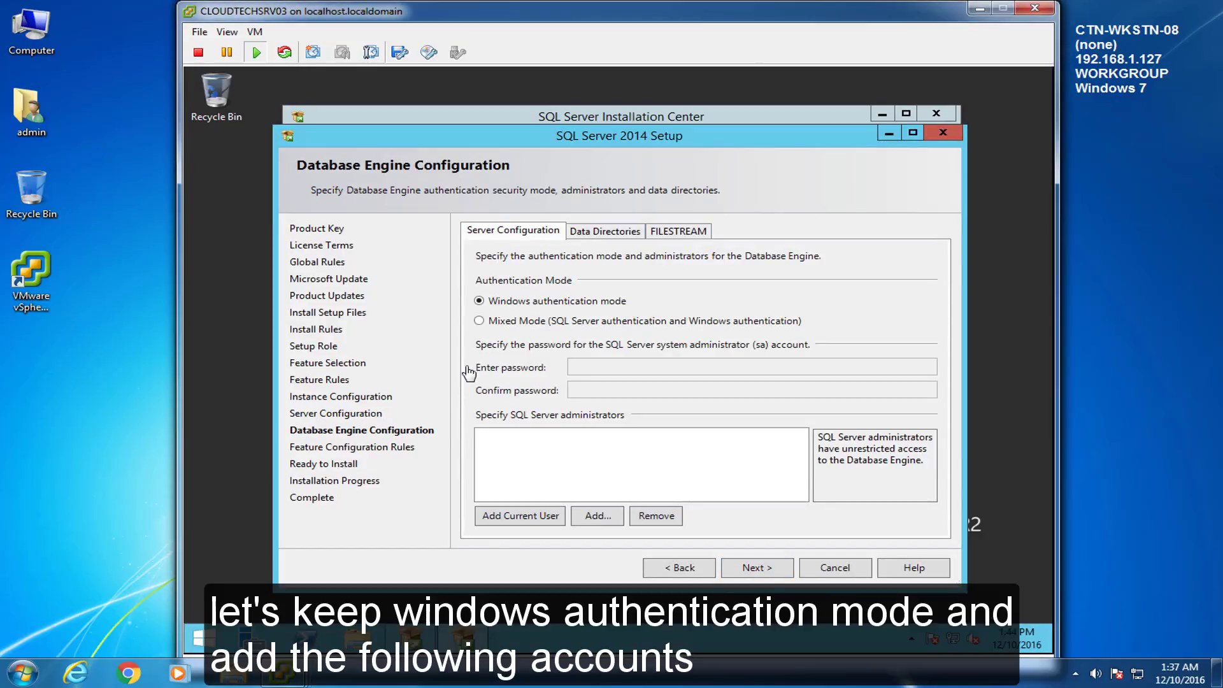
# Step: Add the current user and CLOUDTECHNEXUS\spAdmin as SQL Server administrators, then continue
pyautogui.click(514, 517)
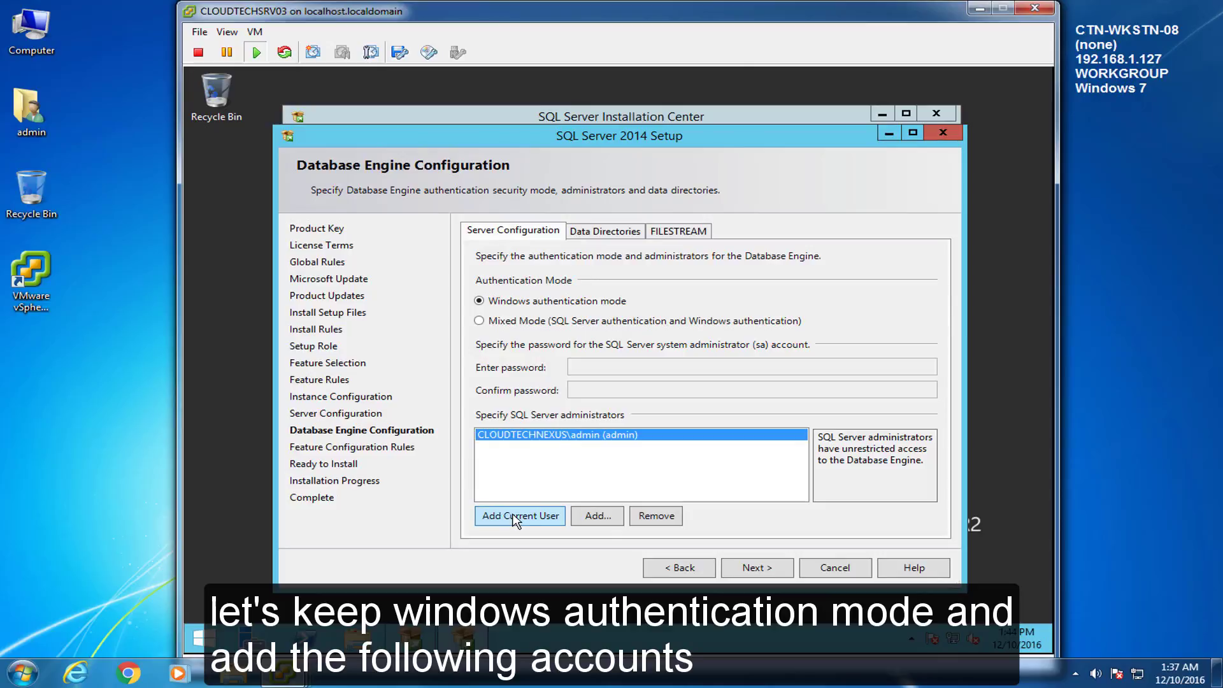
pyautogui.click(583, 517)
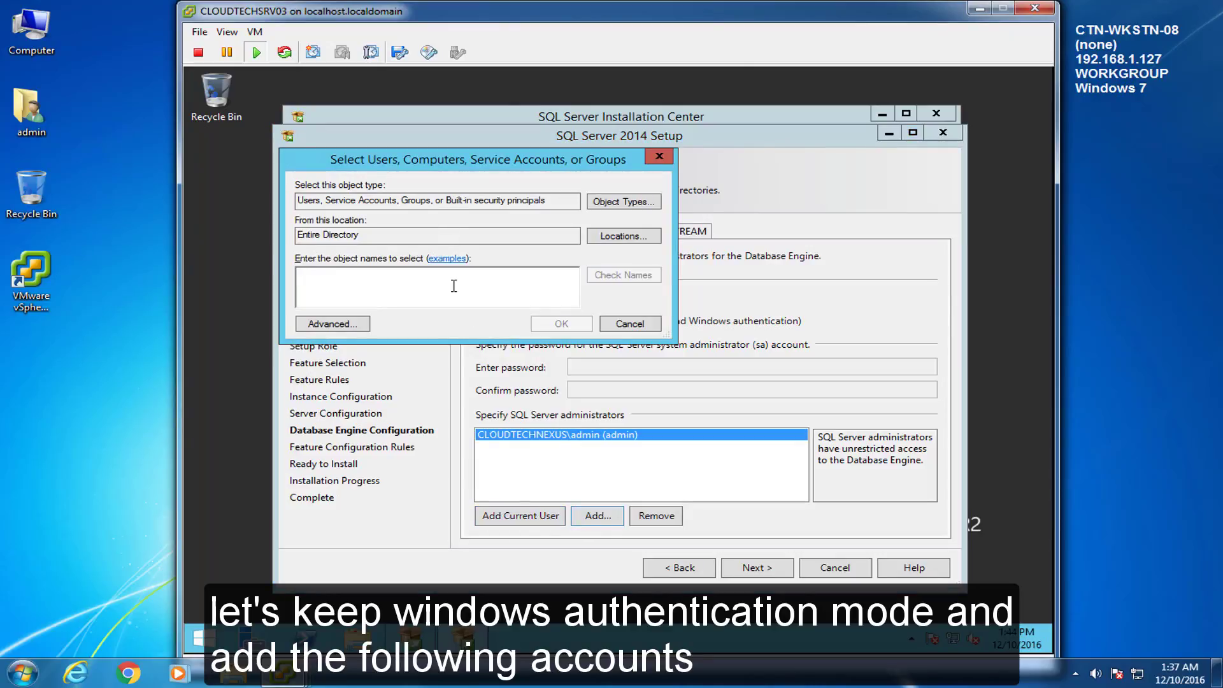
pyautogui.write('spadmin')
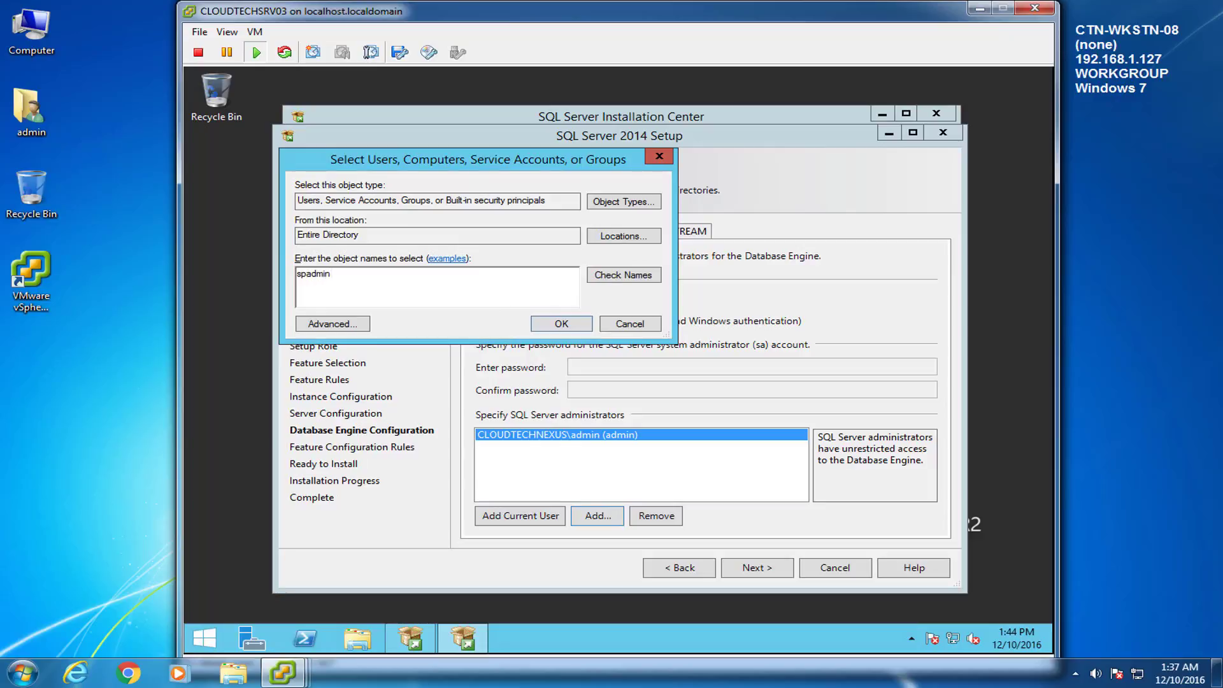
pyautogui.click(627, 279)
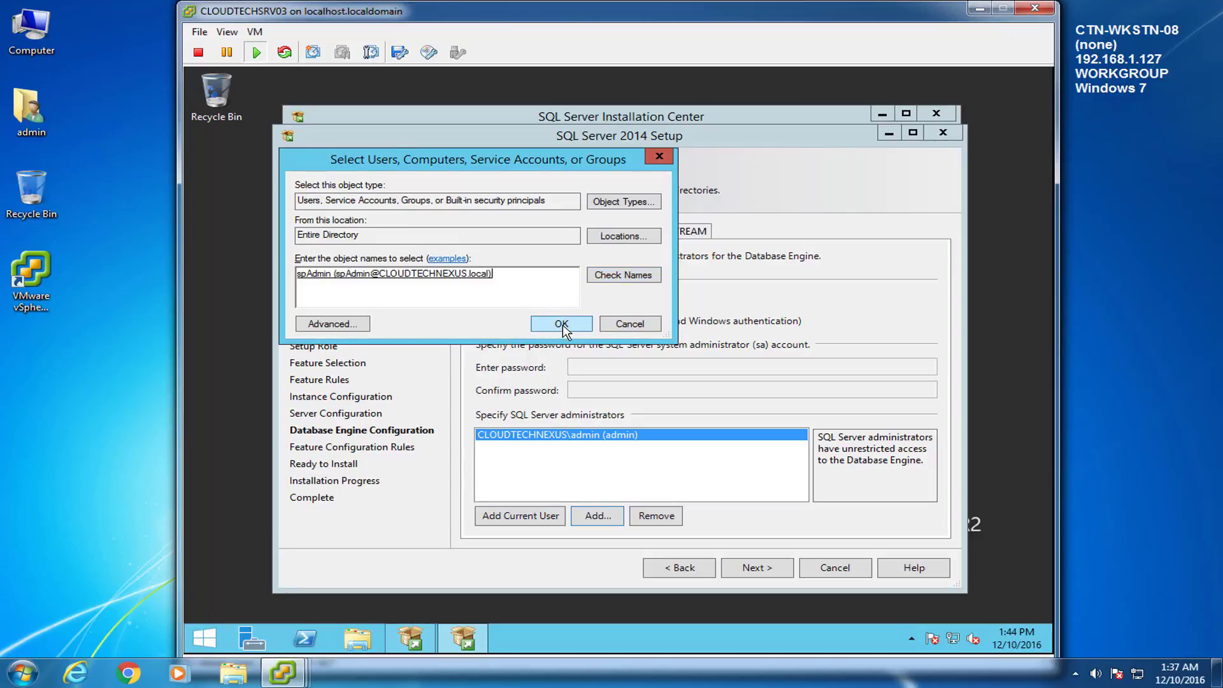
pyautogui.click(562, 325)
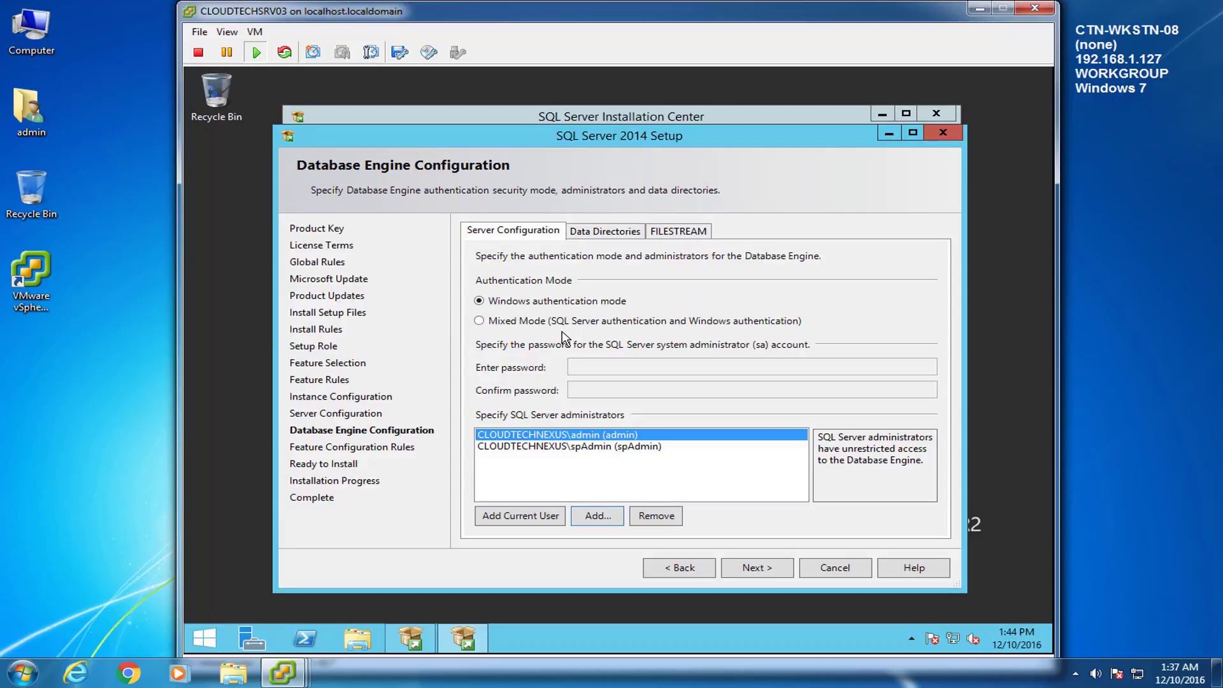
pyautogui.click(775, 575)
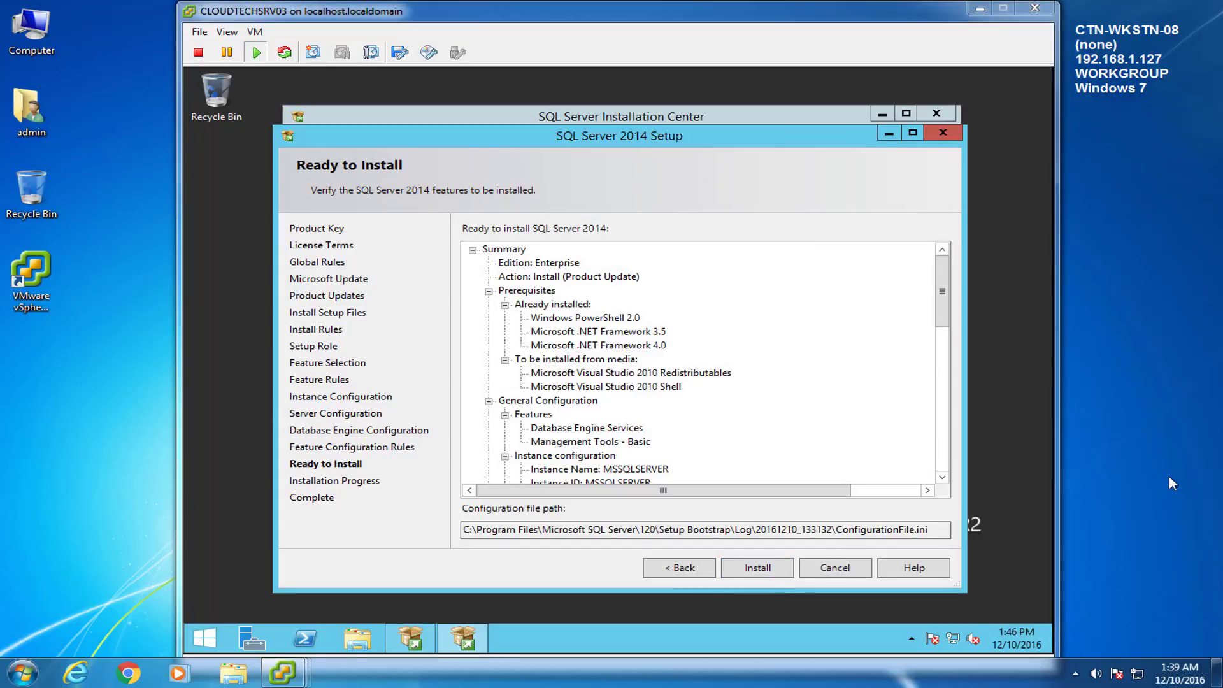
# Step: Review the Ready to Install summary and start the installation
pyautogui.click(745, 511)
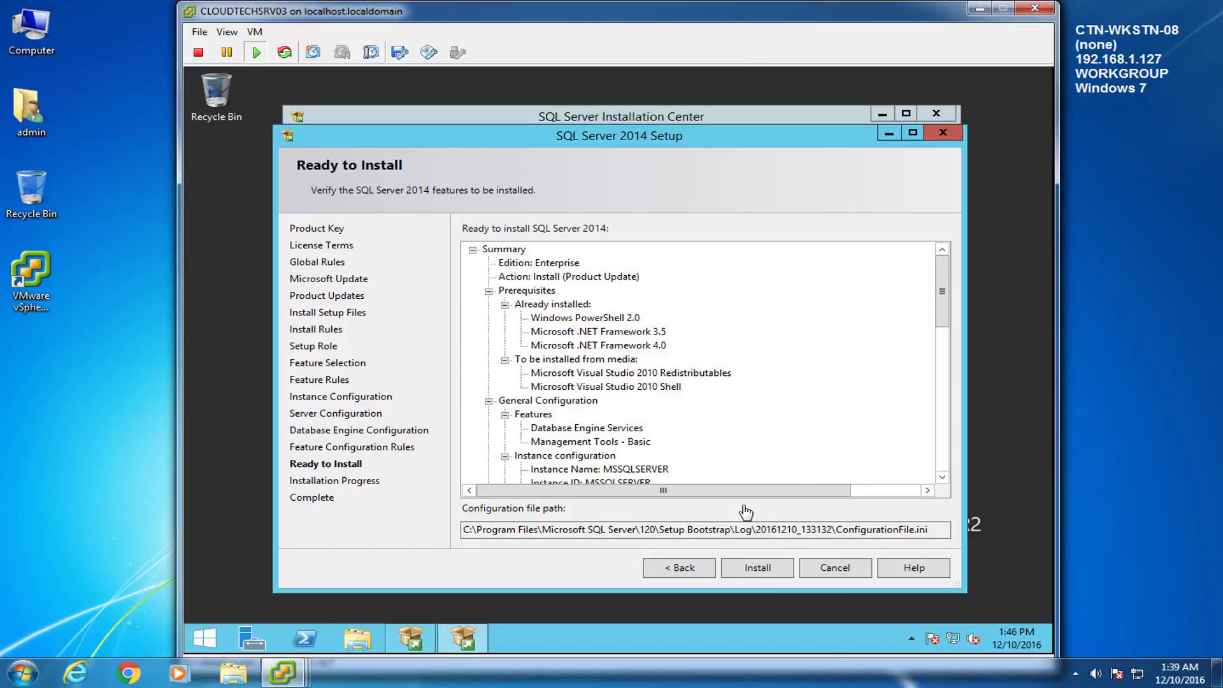
pyautogui.moveTo(947, 279); pyautogui.dragTo(947, 423)
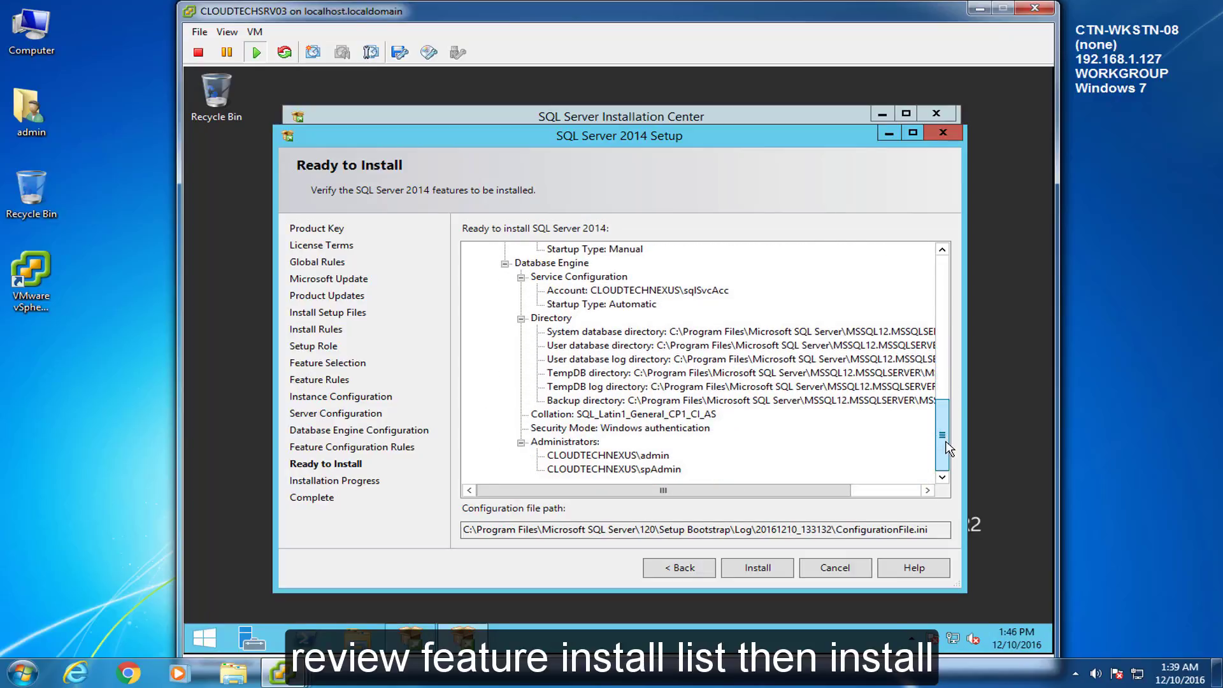
pyautogui.moveTo(949, 449); pyautogui.dragTo(943, 280)
pyautogui.click(763, 568)
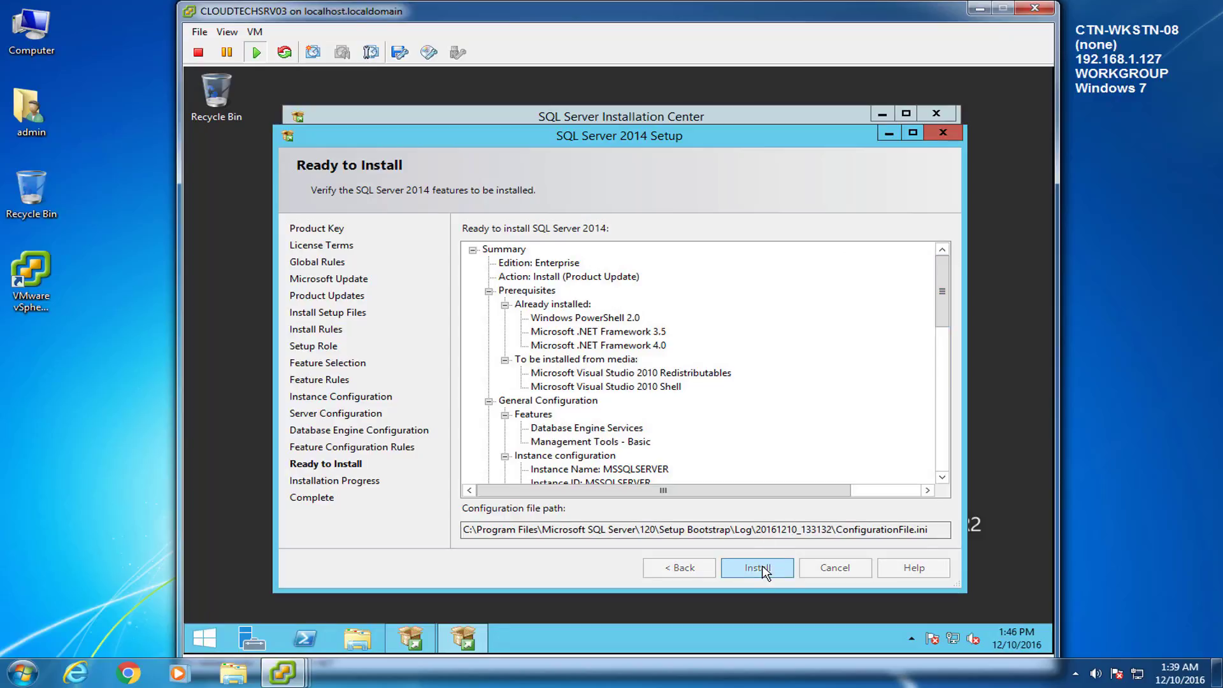
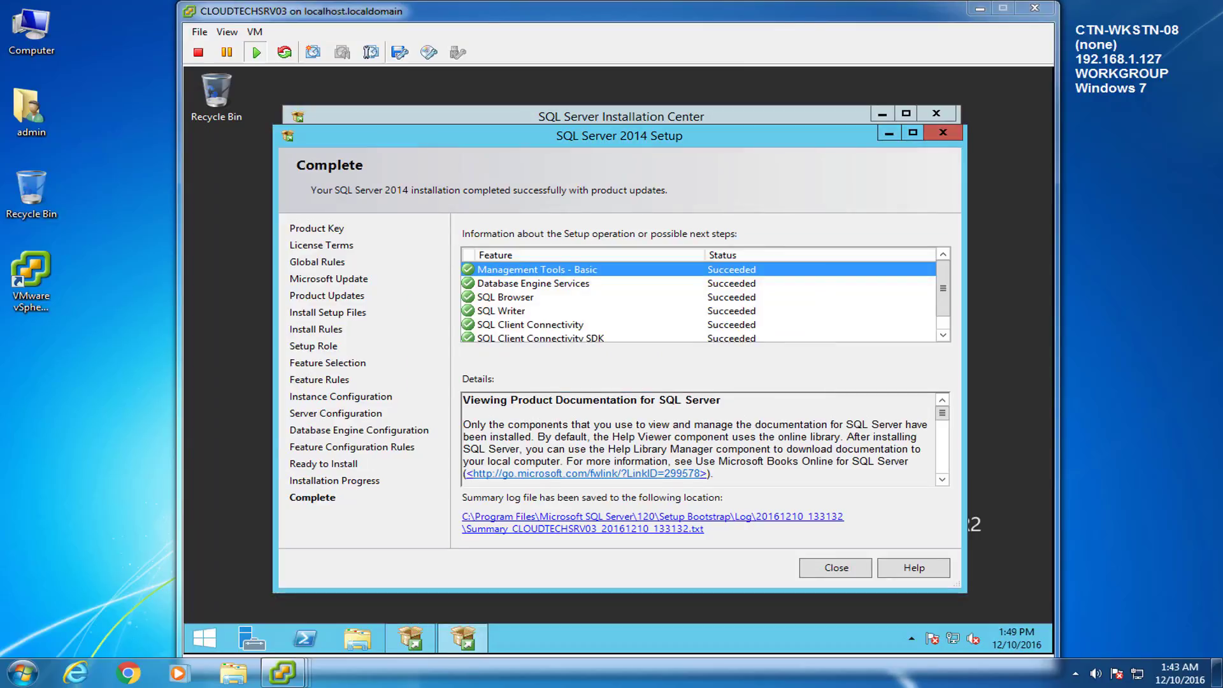
# Step: Close the SQL Server 2014 Setup Complete summary and the SQL Server Installation Center window
pyautogui.click(944, 285)
pyautogui.moveTo(945, 285); pyautogui.dragTo(945, 307)
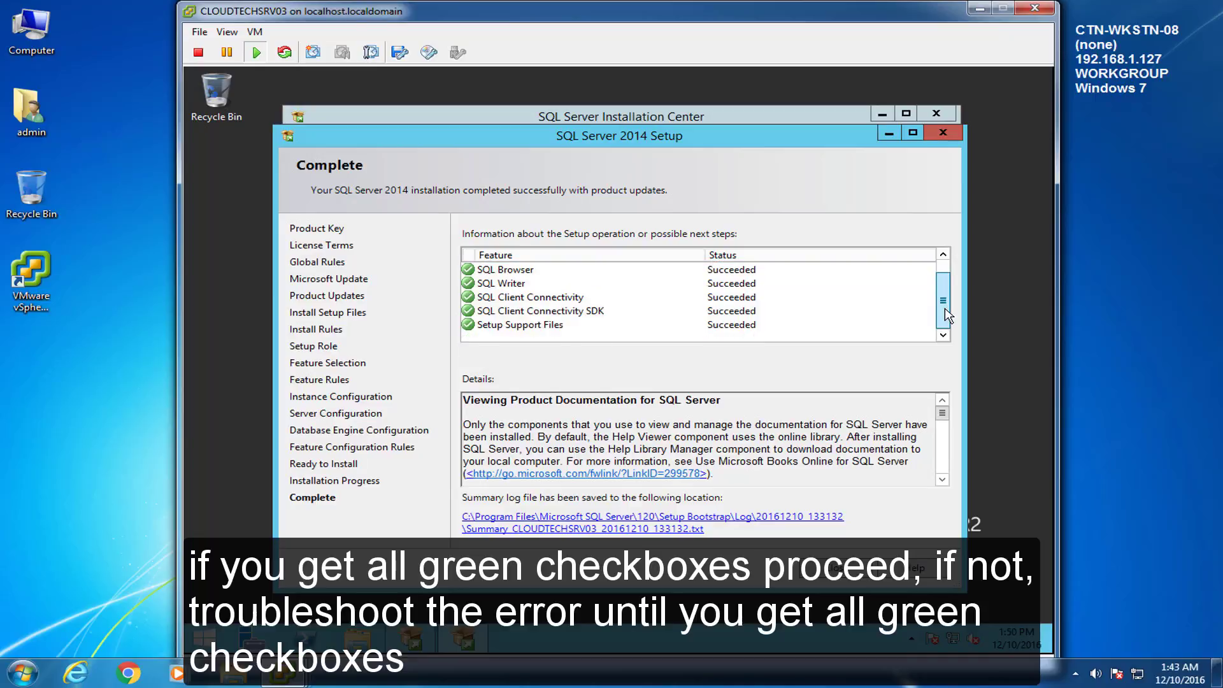
pyautogui.moveTo(947, 315); pyautogui.dragTo(947, 291)
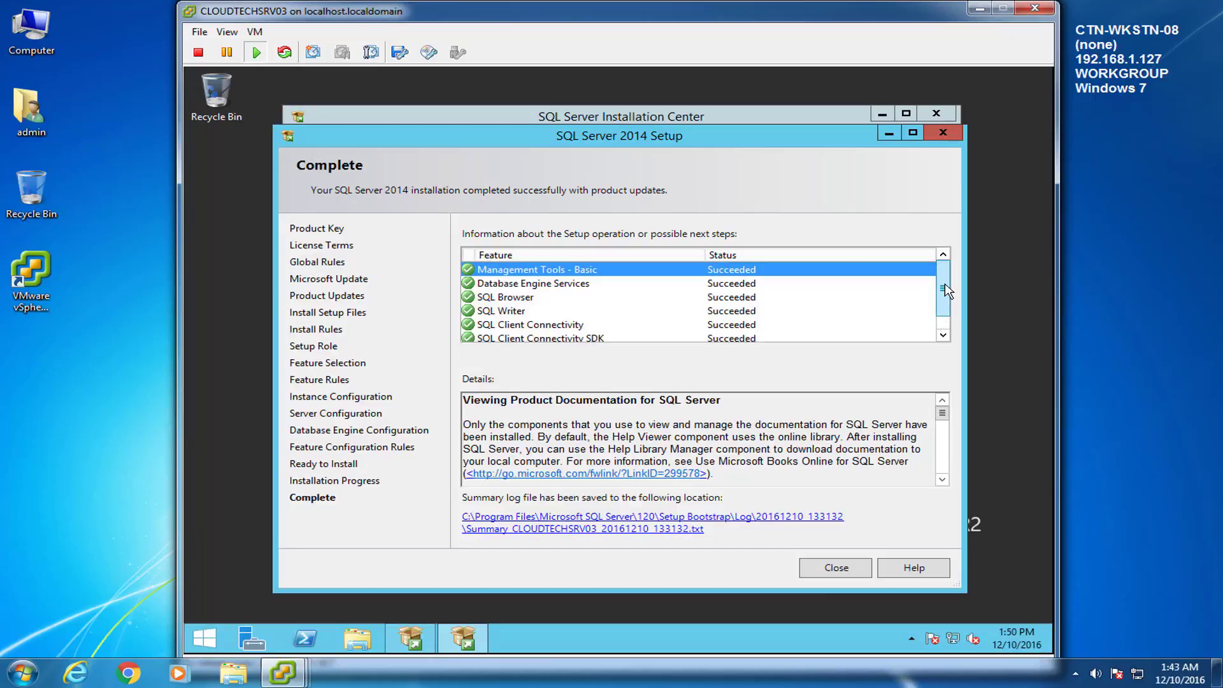
pyautogui.click(834, 567)
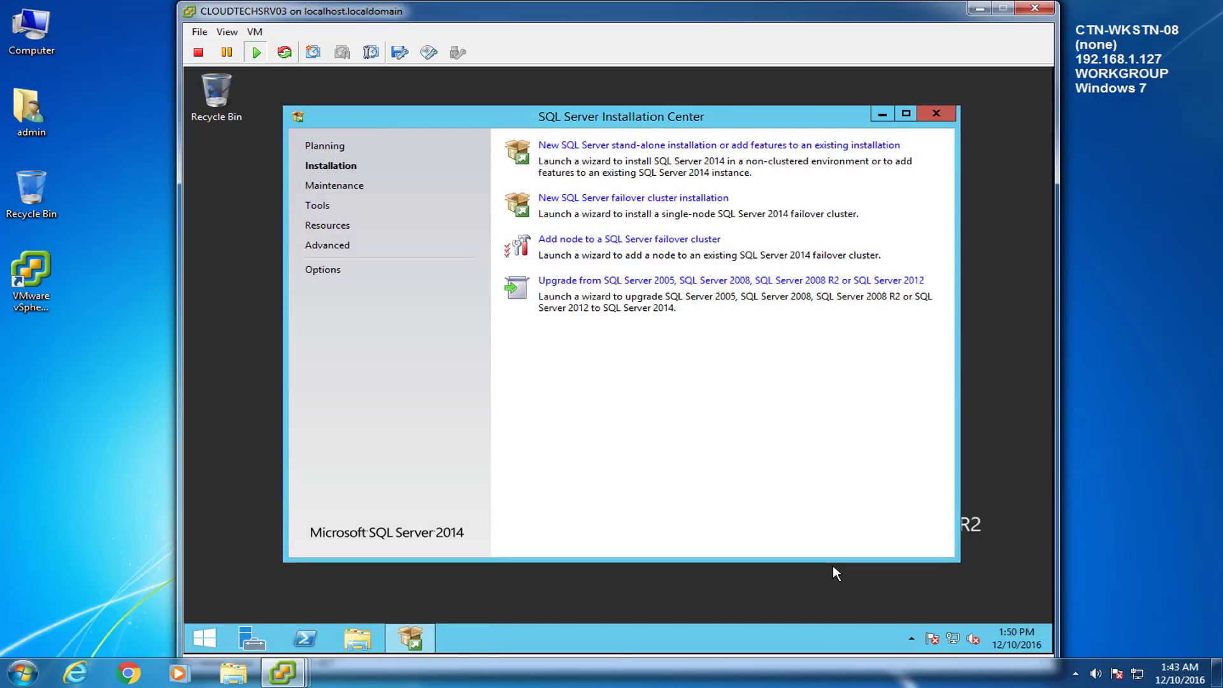
pyautogui.click(934, 114)
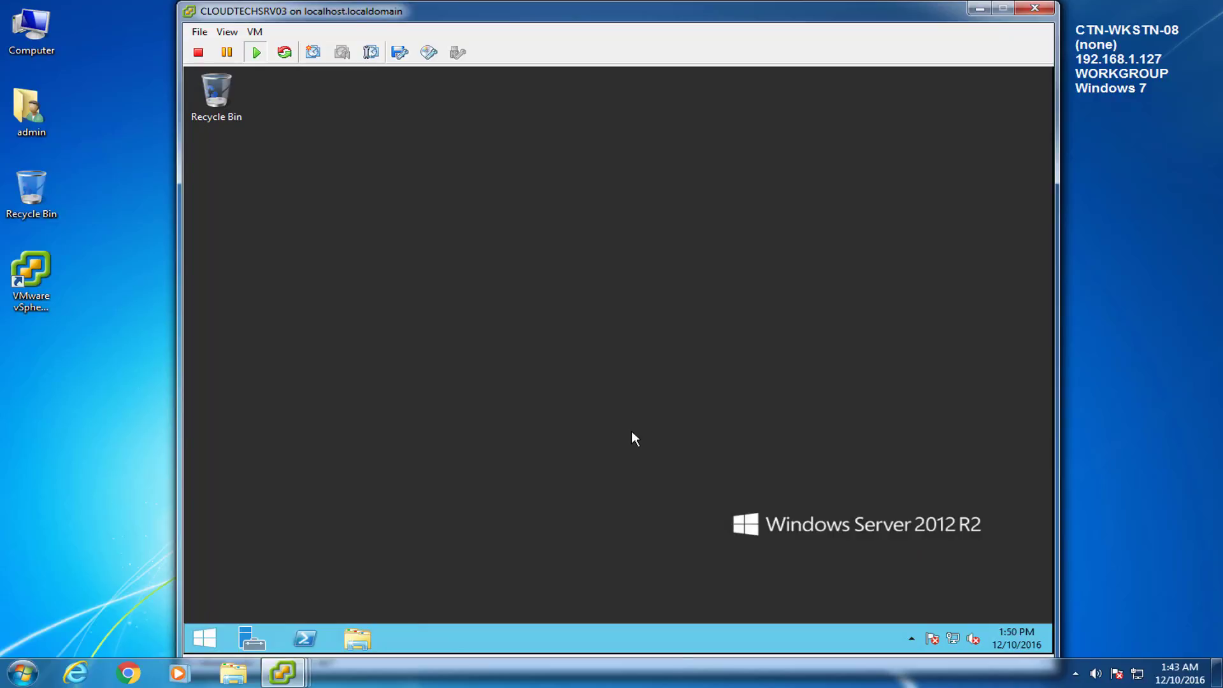
# Step: Restart CLOUDTECHSRV03 from Start with the shutdown reason Other (Planned)
pyautogui.click(207, 637)
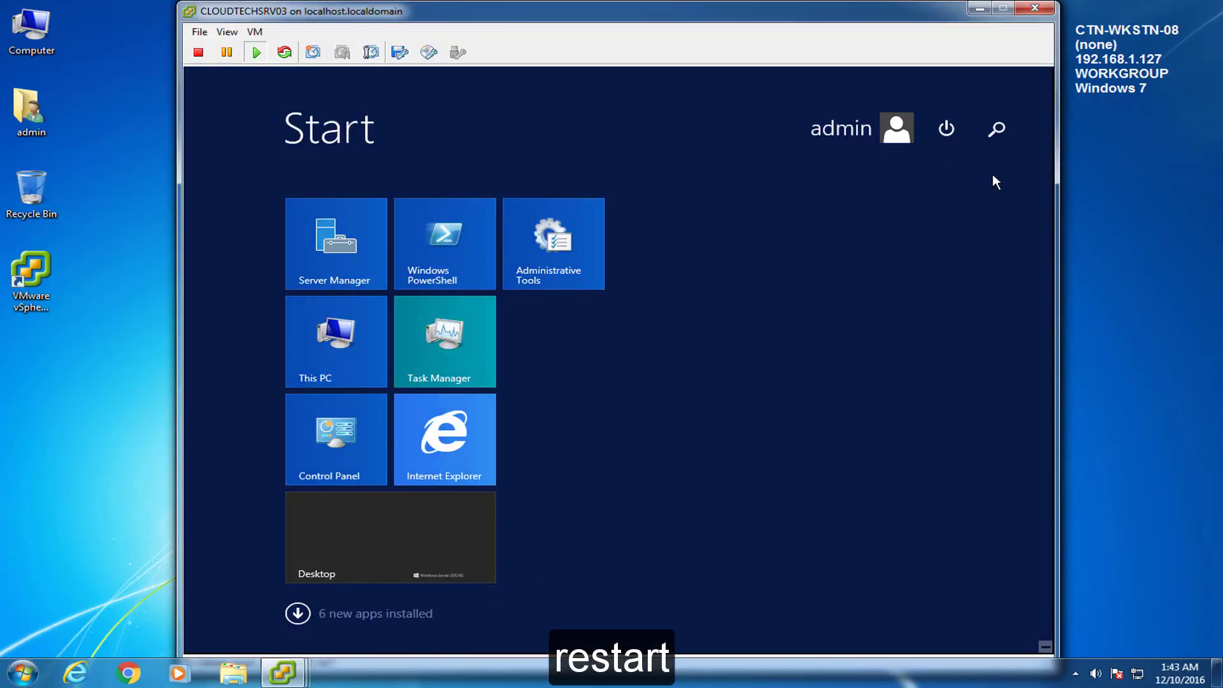
pyautogui.click(947, 127)
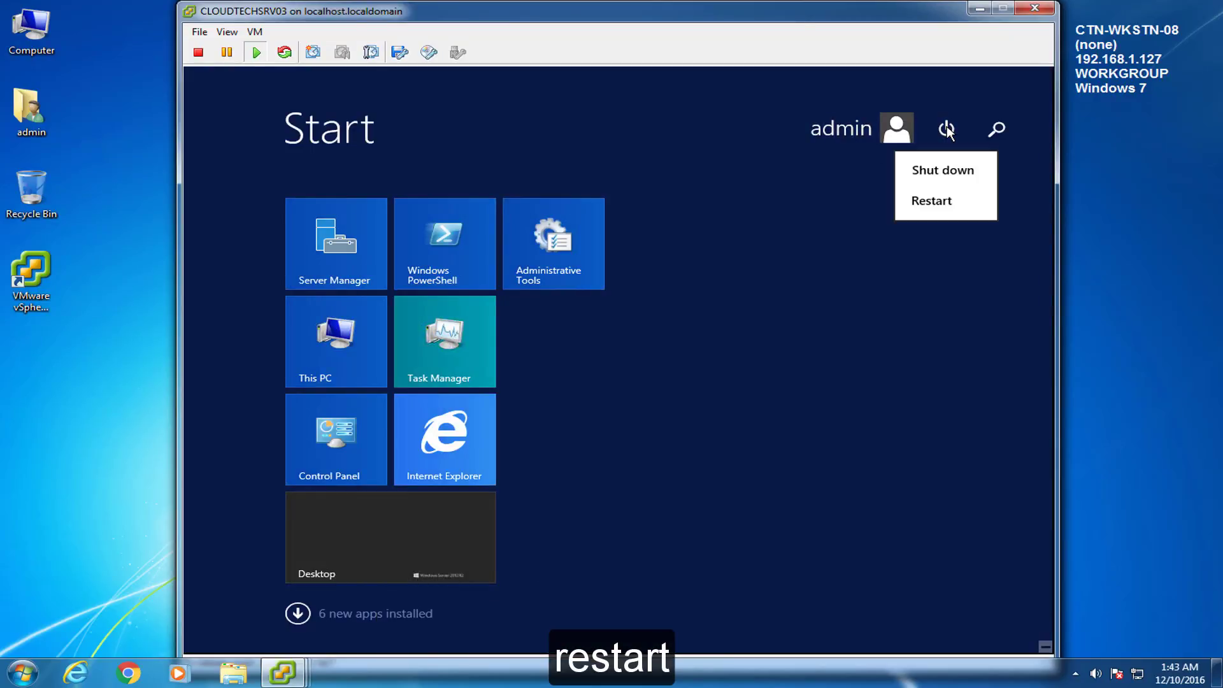
pyautogui.click(933, 201)
pyautogui.click(877, 219)
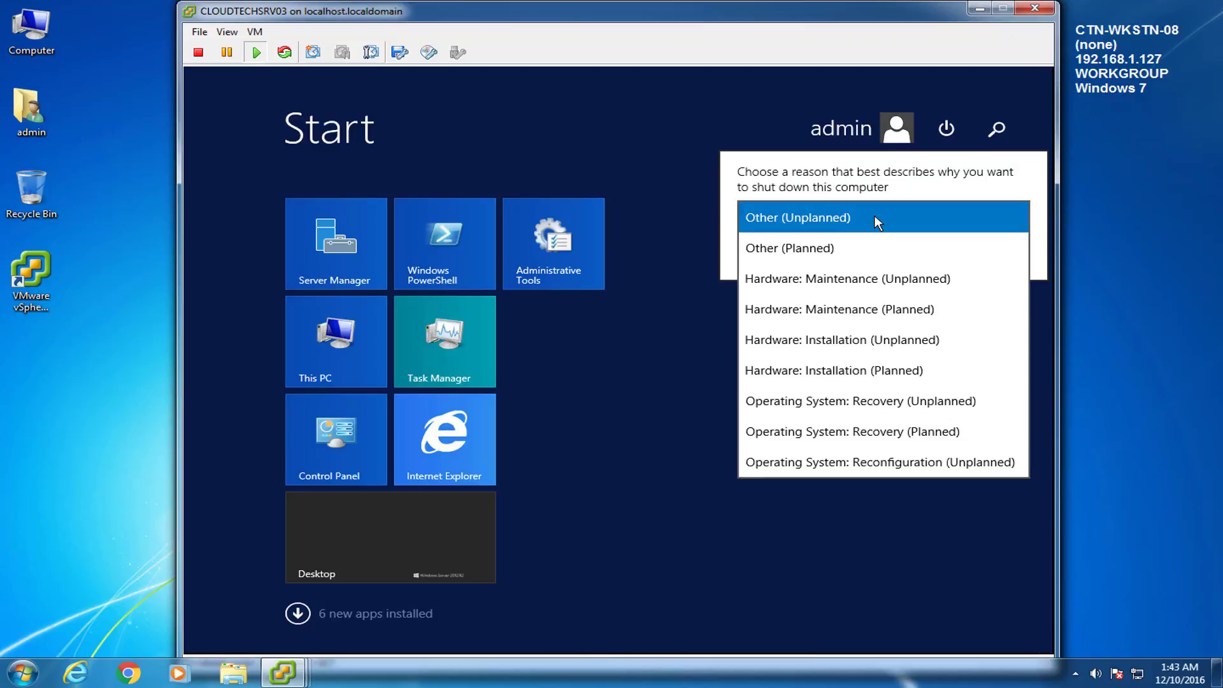
pyautogui.click(918, 248)
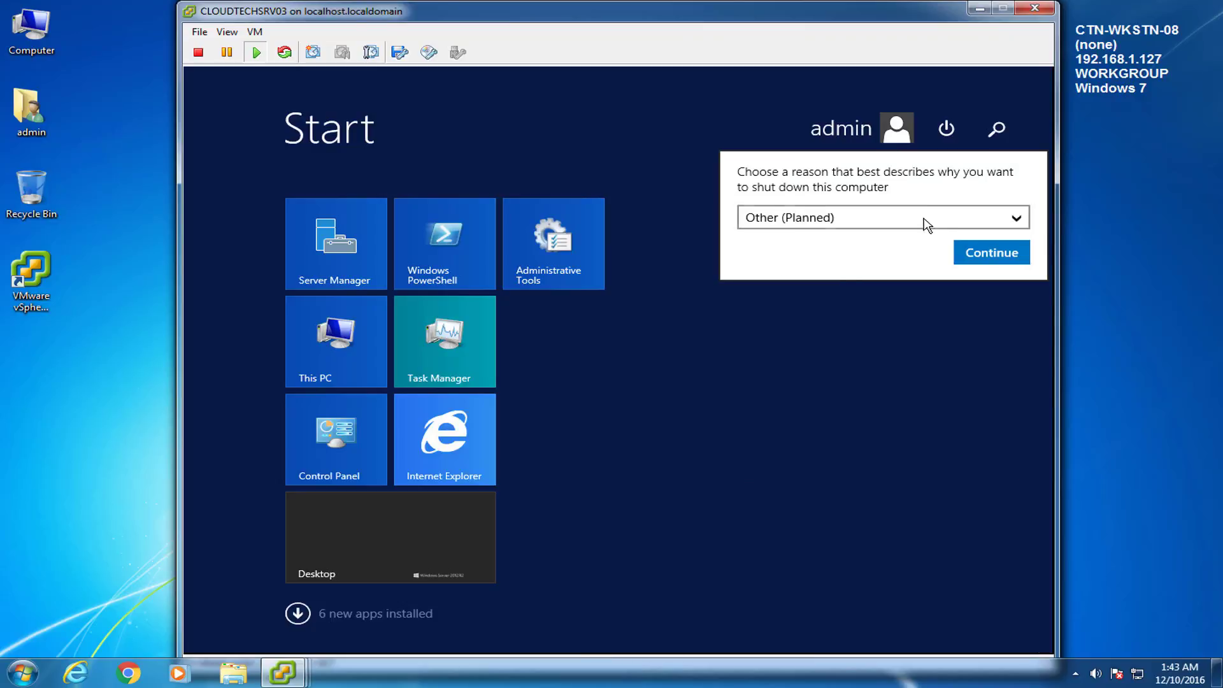
pyautogui.click(984, 254)
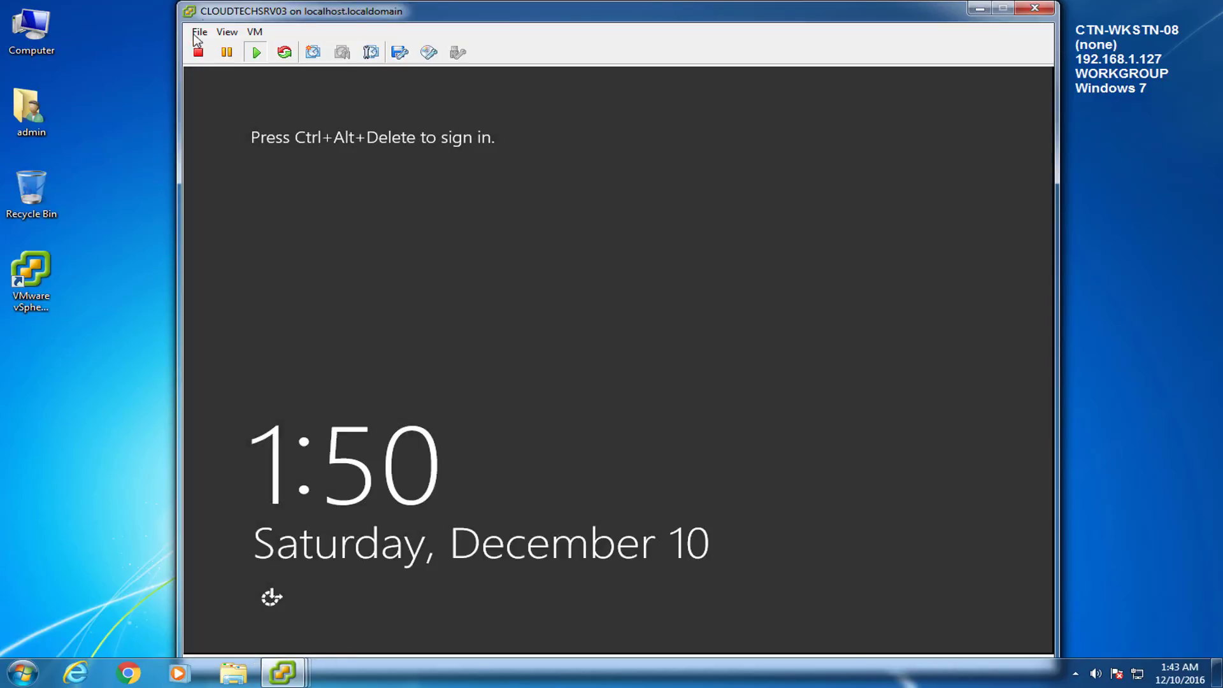
# Step: Sign in via Ctrl+Alt+Del with the account password, minimize Server Manager, and open Start
pyautogui.moveTo(356, 64)
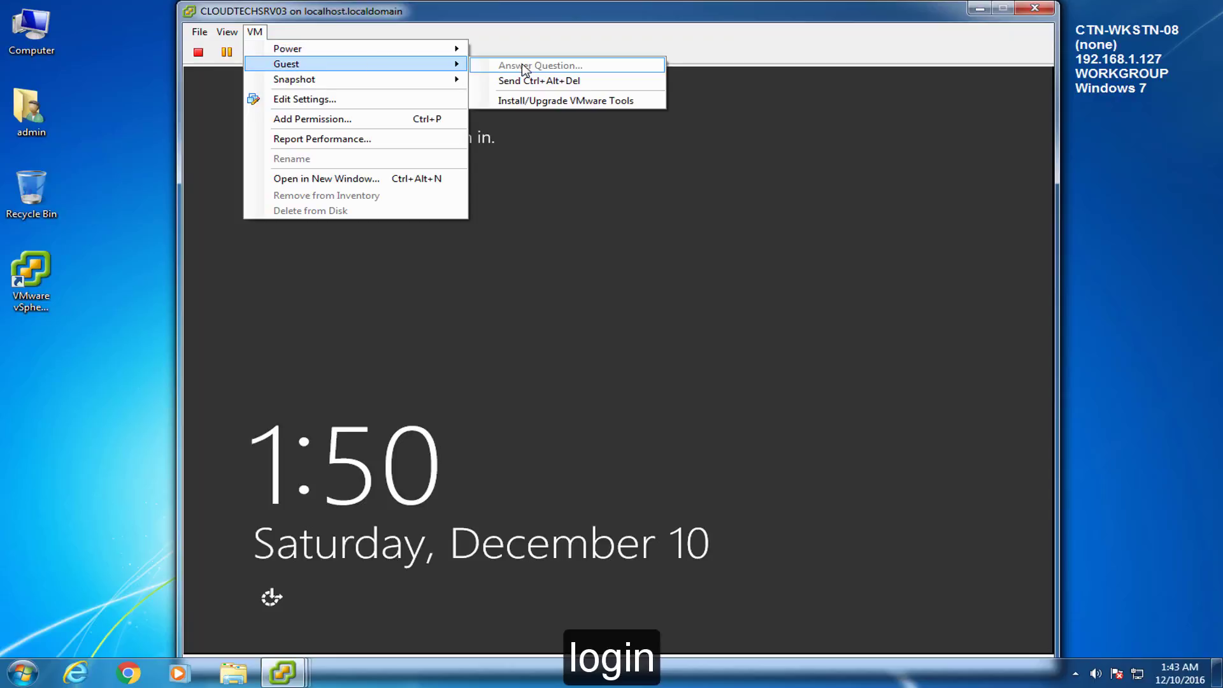
pyautogui.click(525, 82)
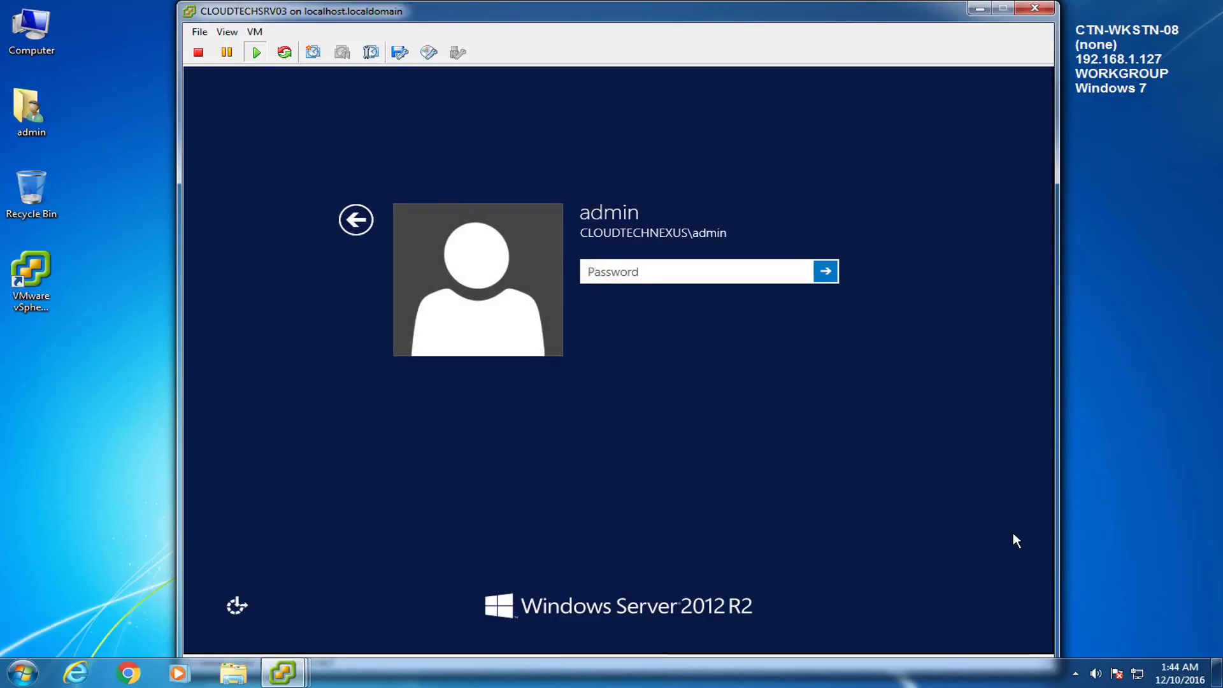
pyautogui.write('••••••••')
pyautogui.press('Return')
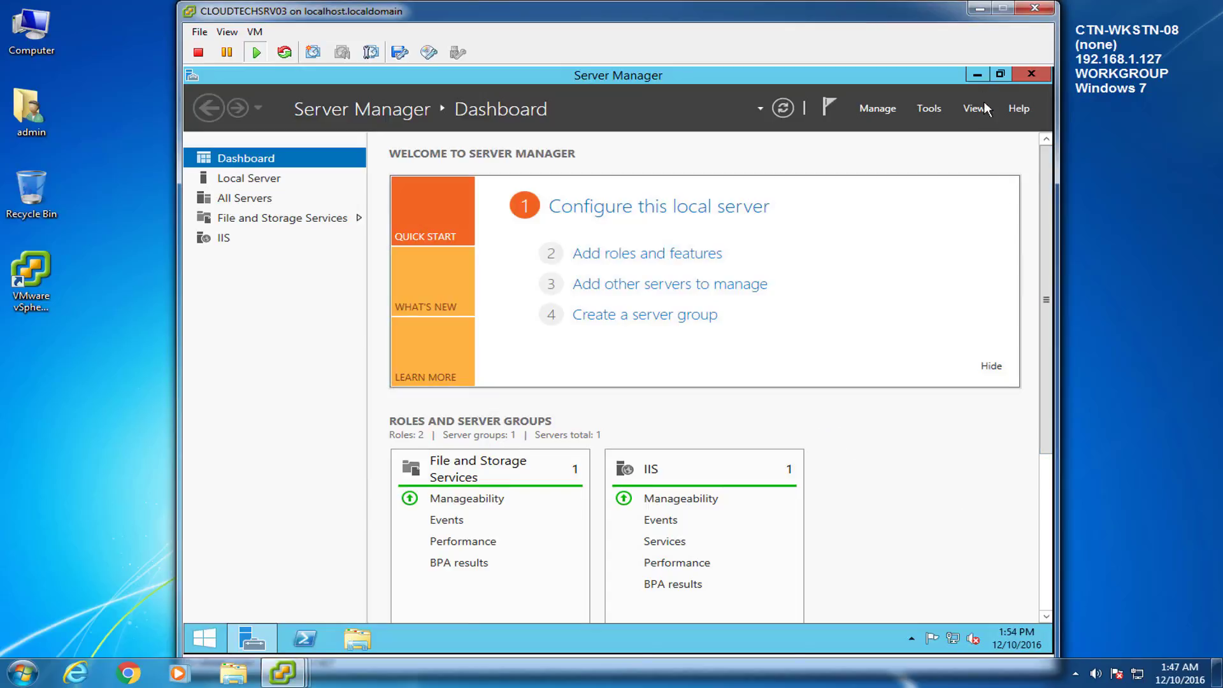
pyautogui.click(976, 75)
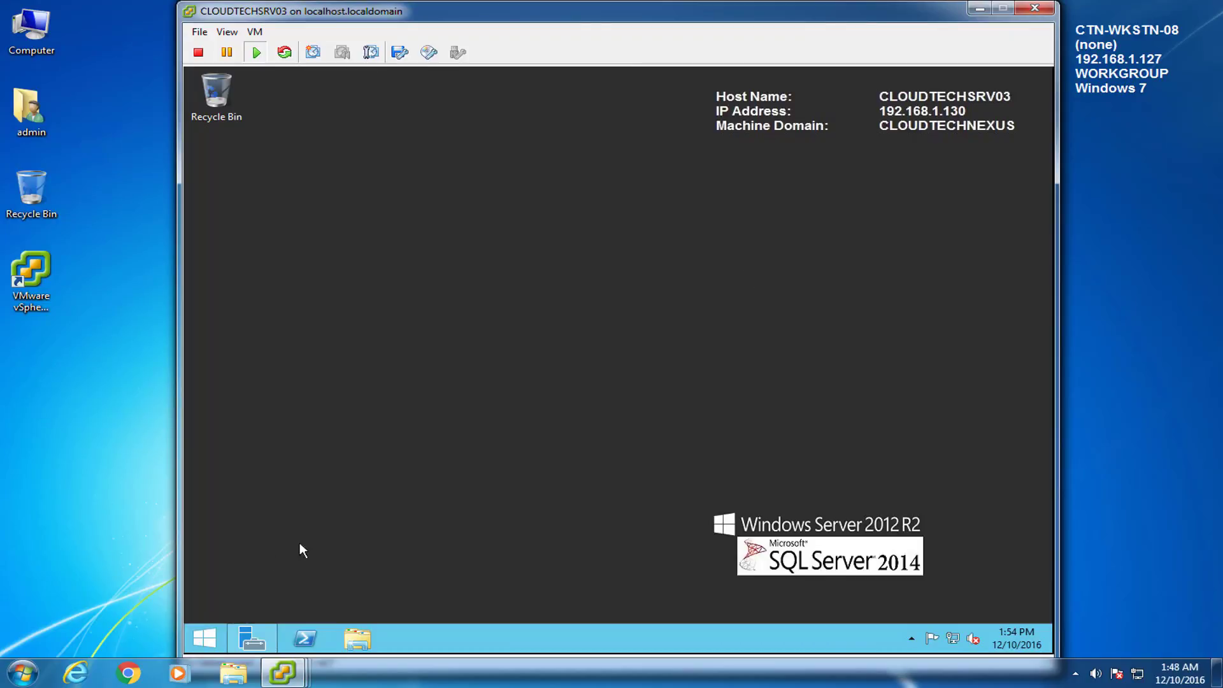
pyautogui.click(202, 636)
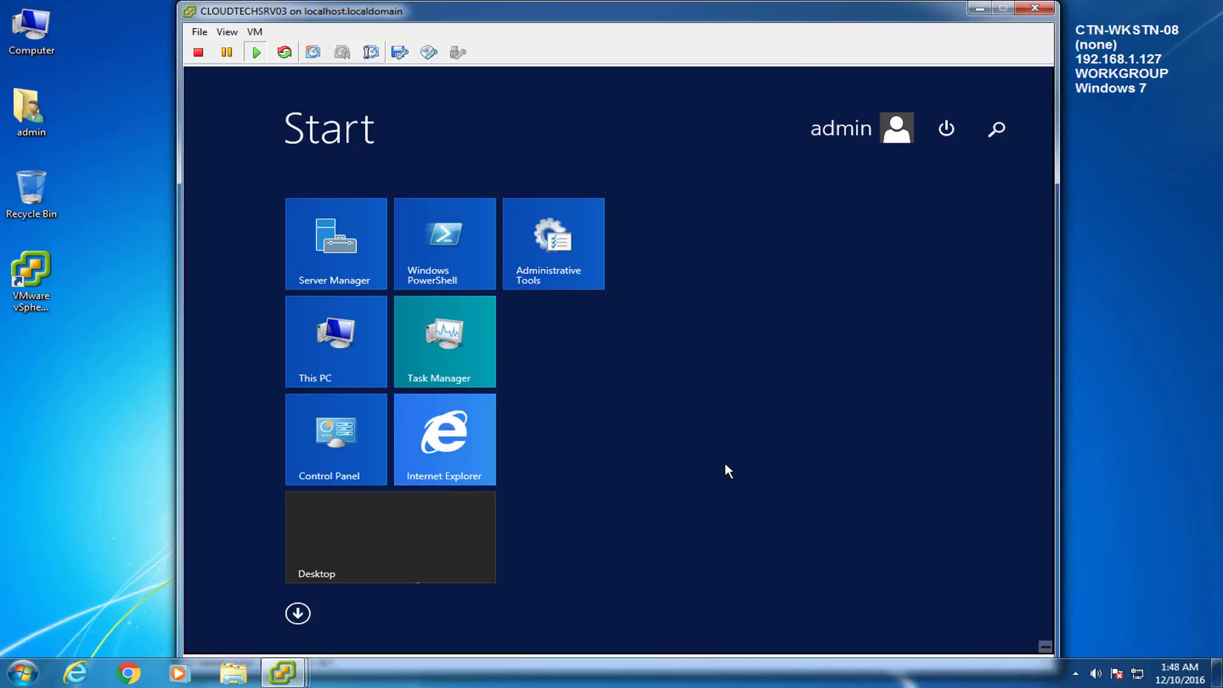
# Step: Pin SQL Server 2014 Management Studio to Start from the Apps list
pyautogui.click(996, 128)
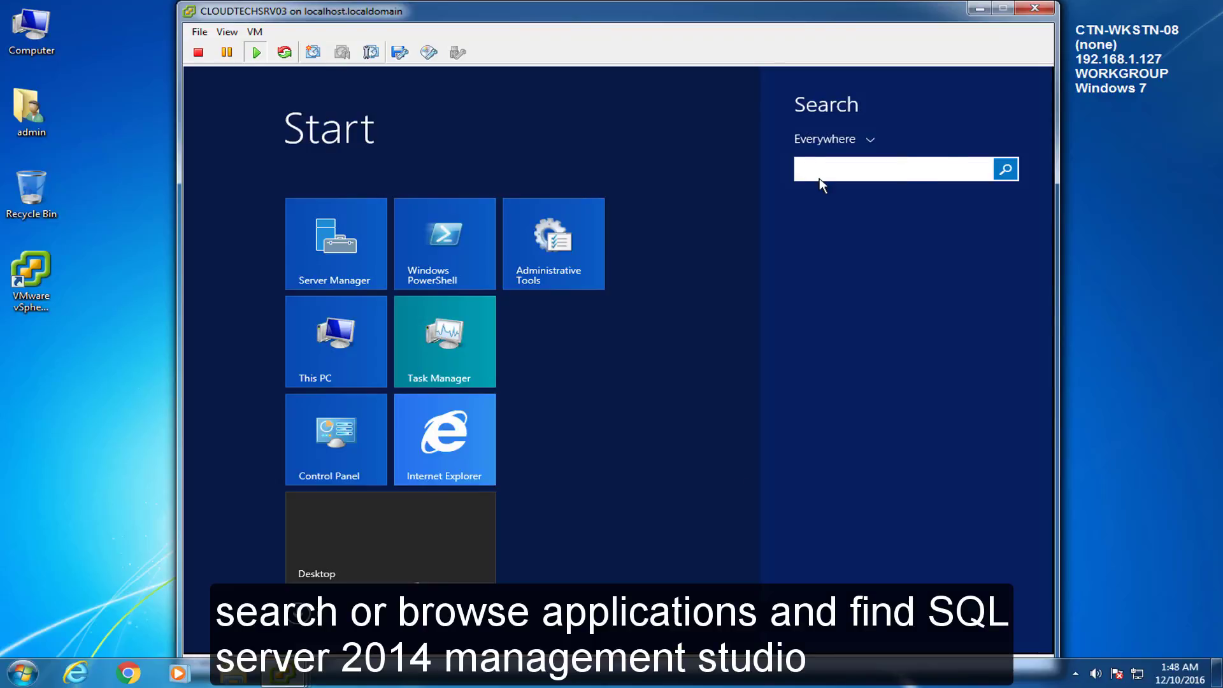
pyautogui.click(291, 618)
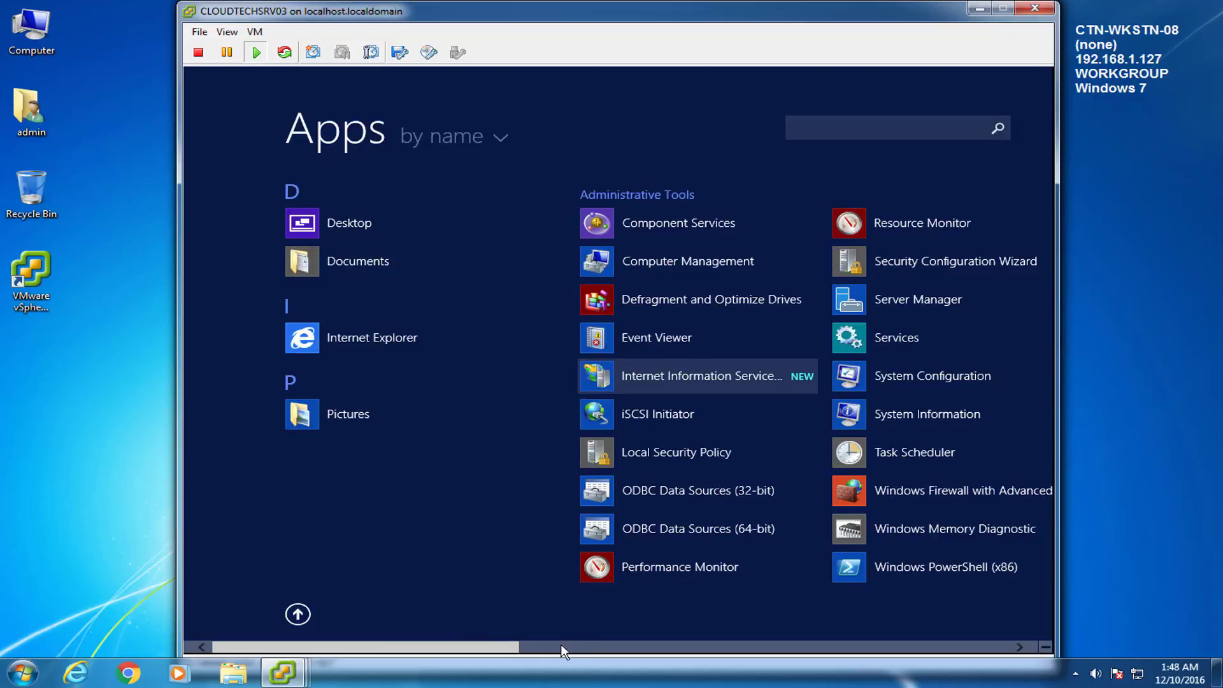
pyautogui.moveTo(497, 652); pyautogui.dragTo(797, 642)
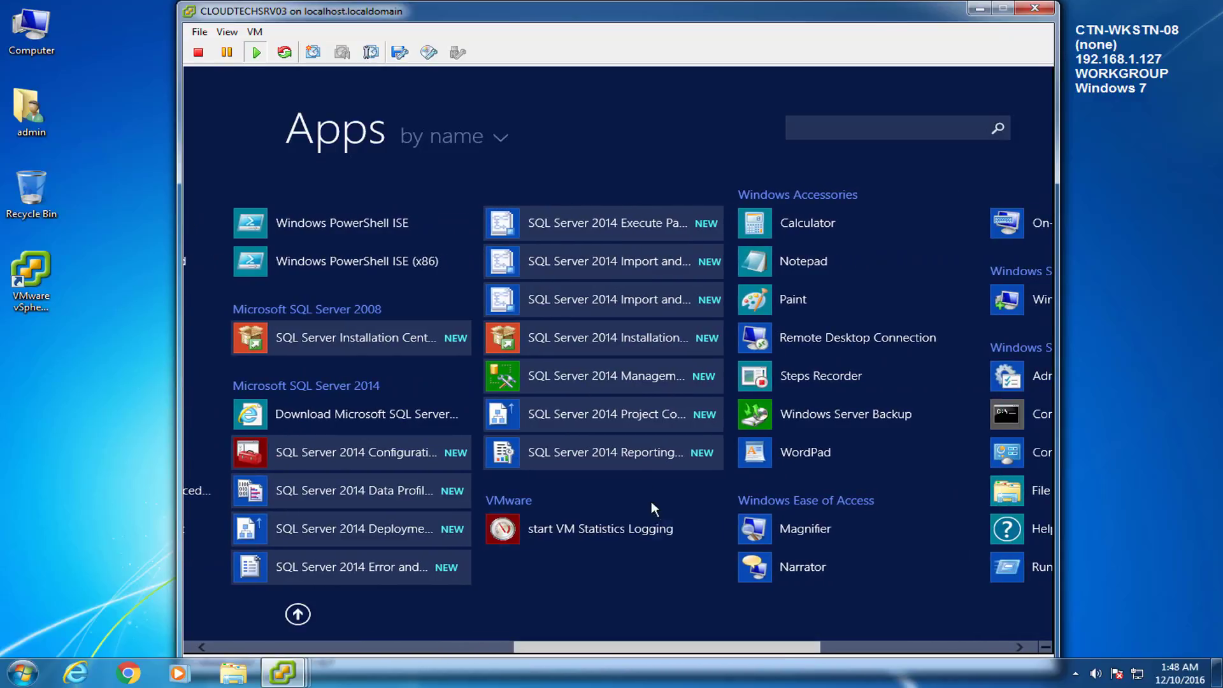
pyautogui.rightClick(579, 370)
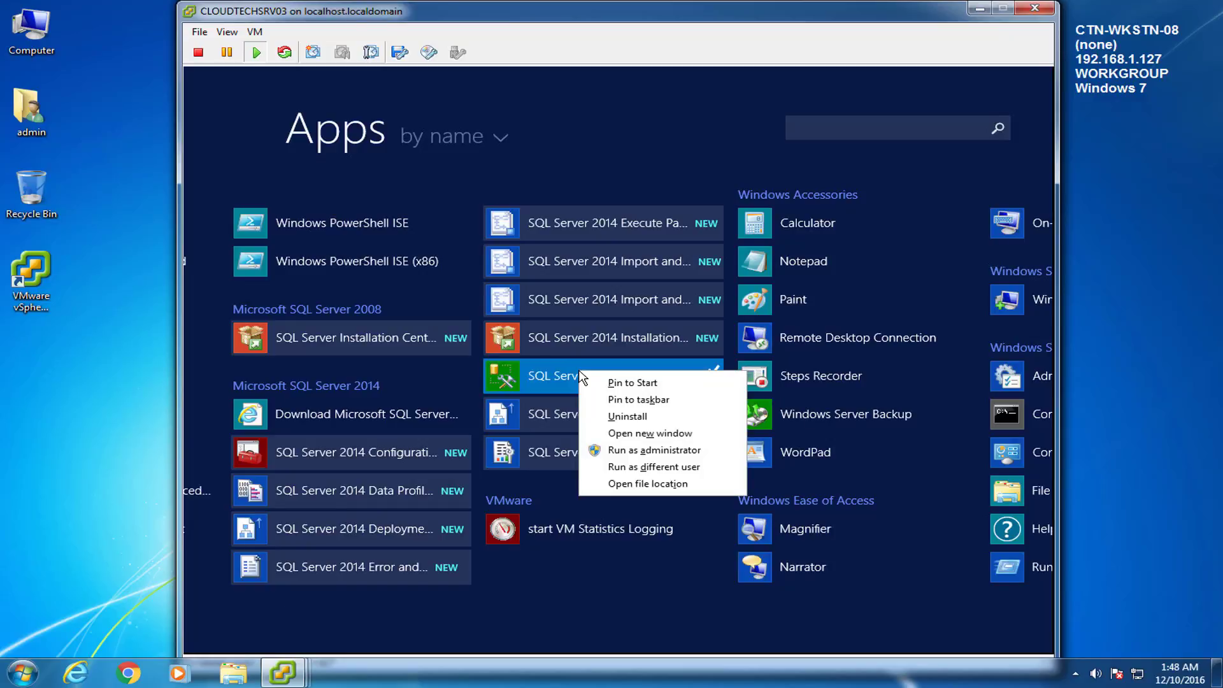
pyautogui.click(639, 383)
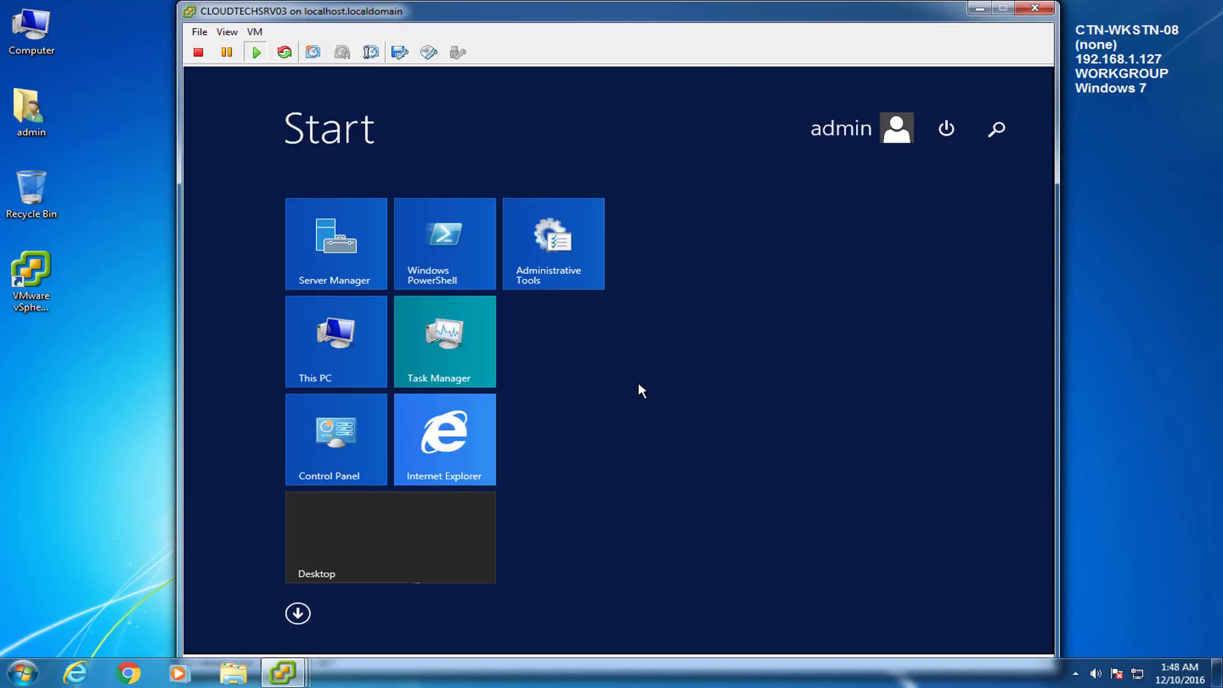
# Step: Open the pinned Management Studio tile's file location in File Explorer
pyautogui.click(710, 236)
pyautogui.rightClick(710, 236)
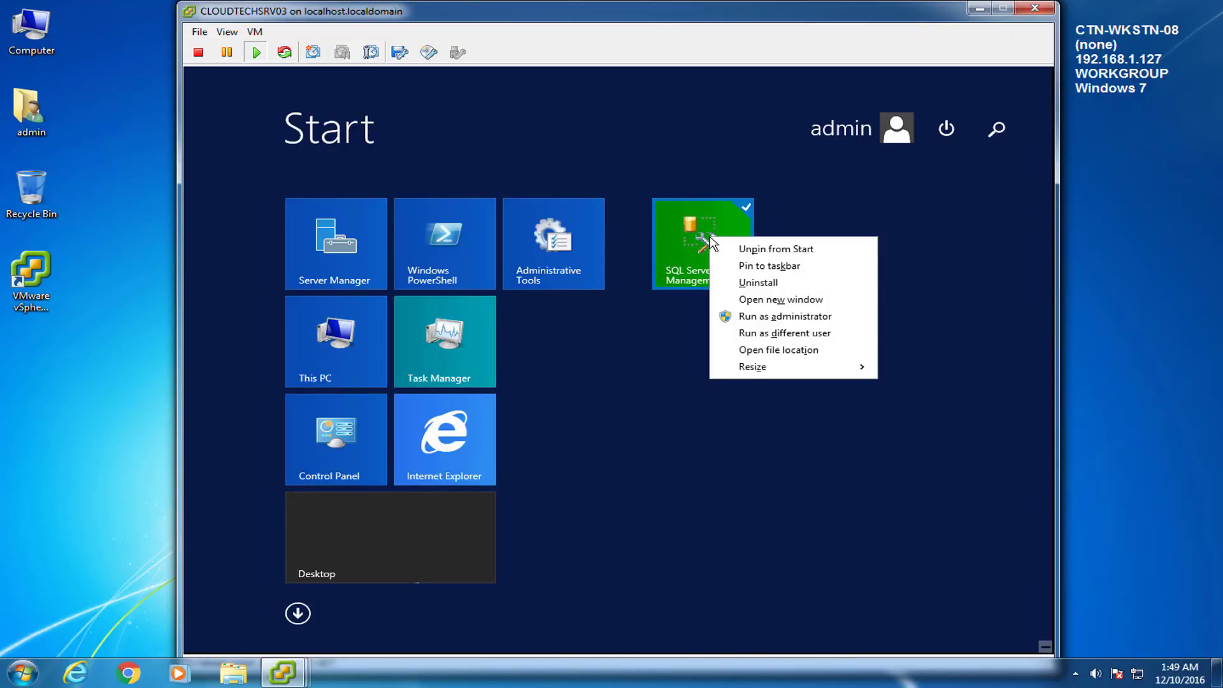
pyautogui.click(761, 350)
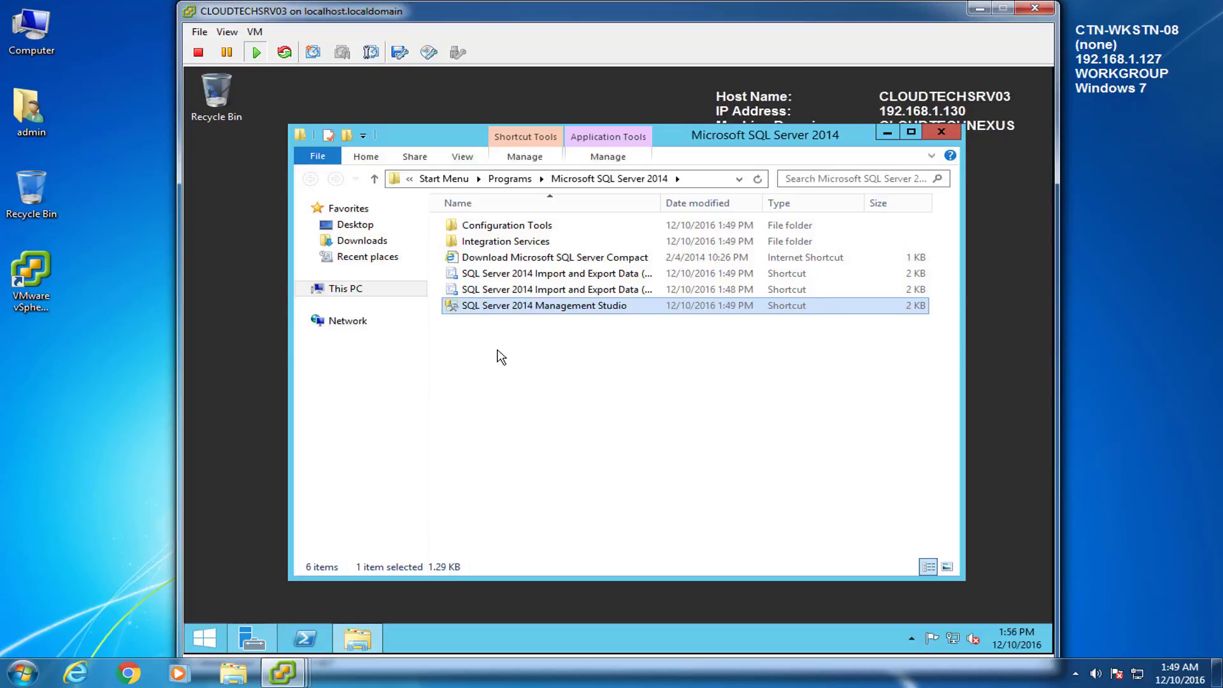
# Step: Send the Management Studio shortcut to the desktop, close Explorer, and launch it from the desktop
pyautogui.rightClick(505, 311)
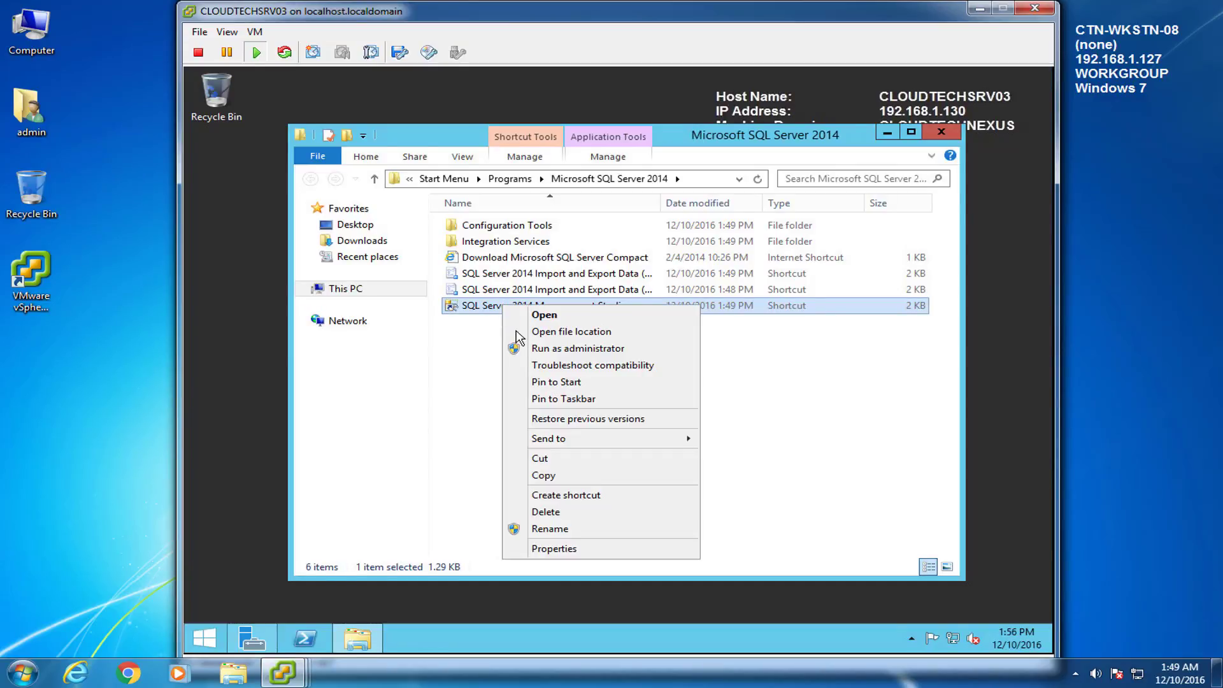
pyautogui.moveTo(661, 446)
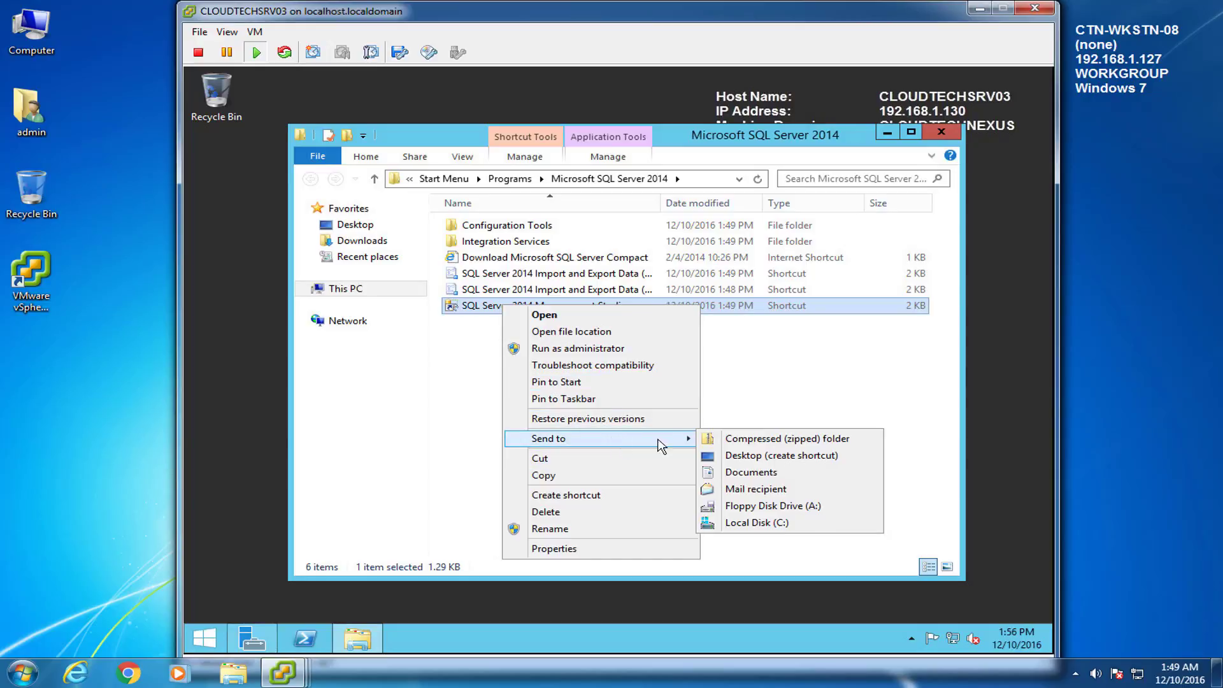
pyautogui.click(792, 456)
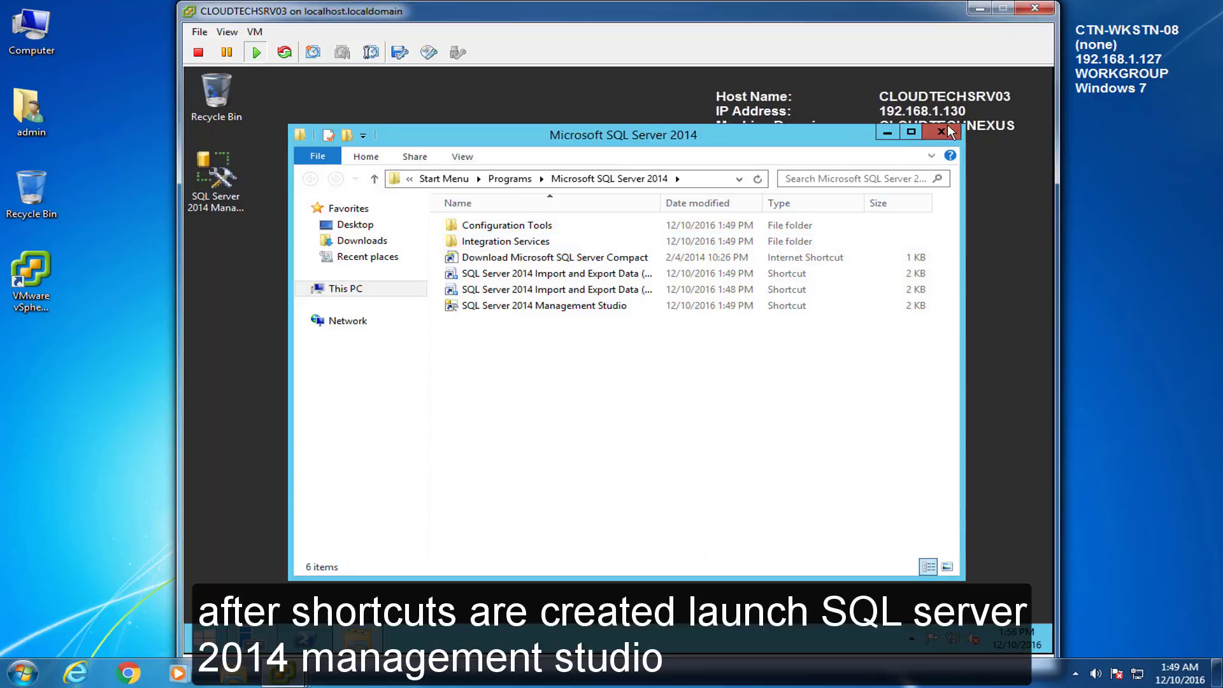
pyautogui.click(941, 131)
pyautogui.click(218, 170)
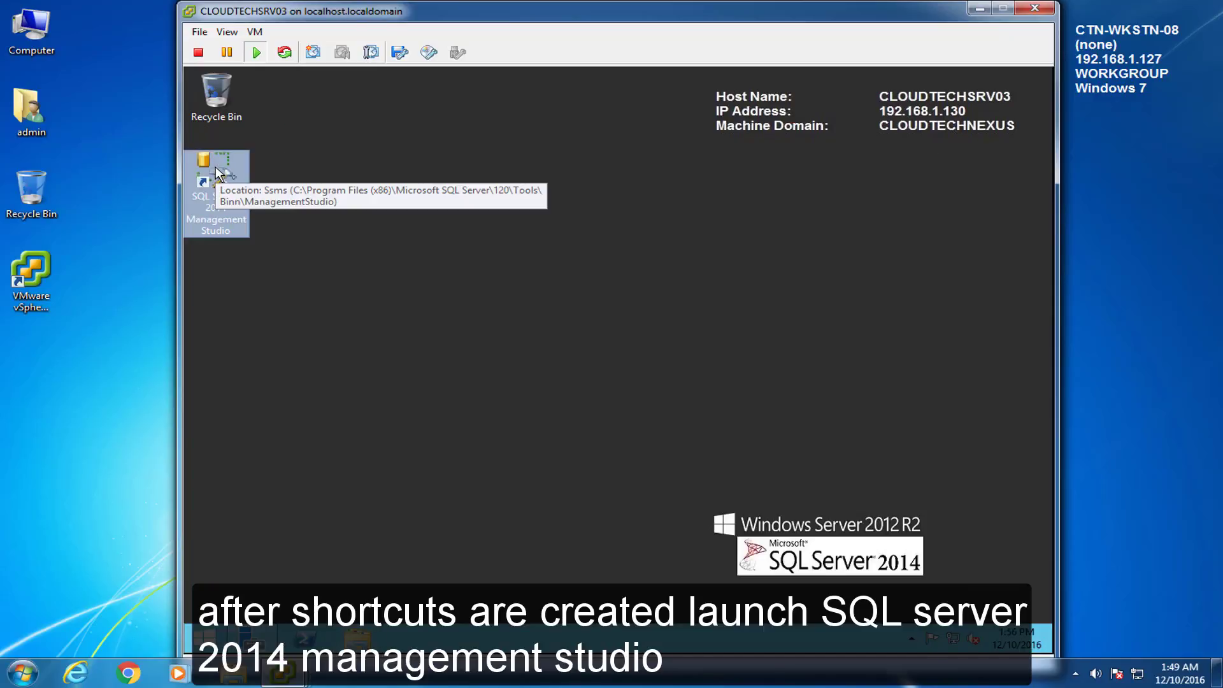
pyautogui.doubleClick(218, 171)
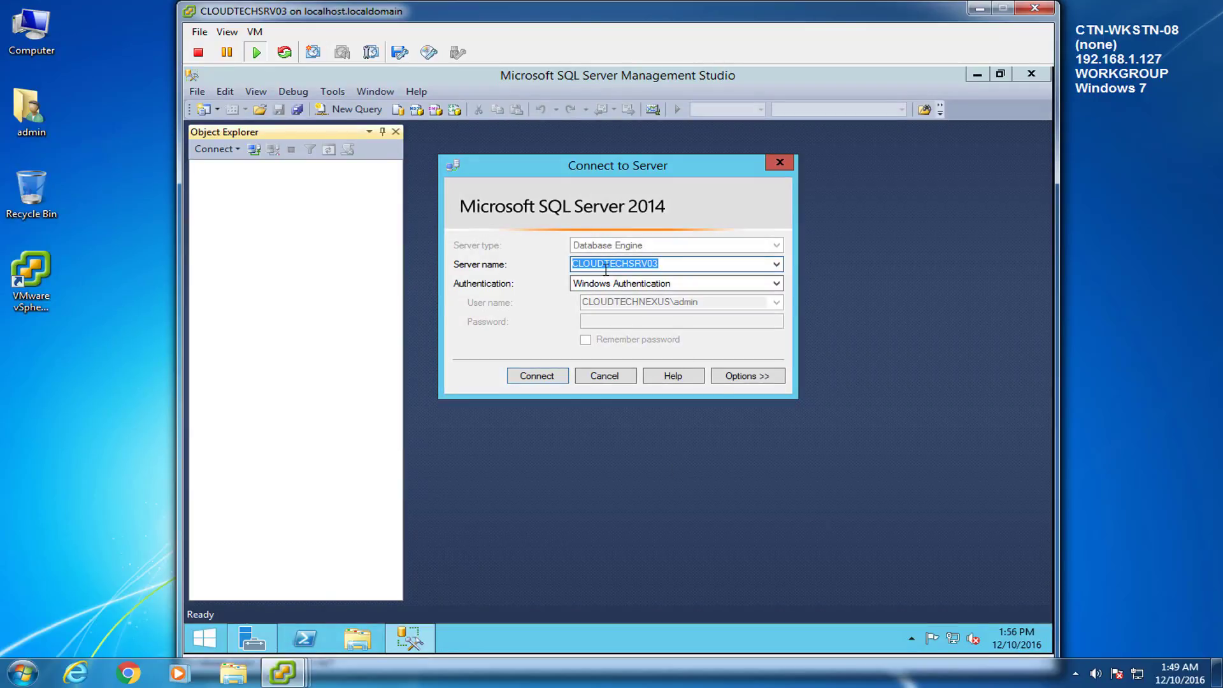
# Step: Connect to server CLOUDTECHSRV03 using Windows Authentication
pyautogui.click(527, 379)
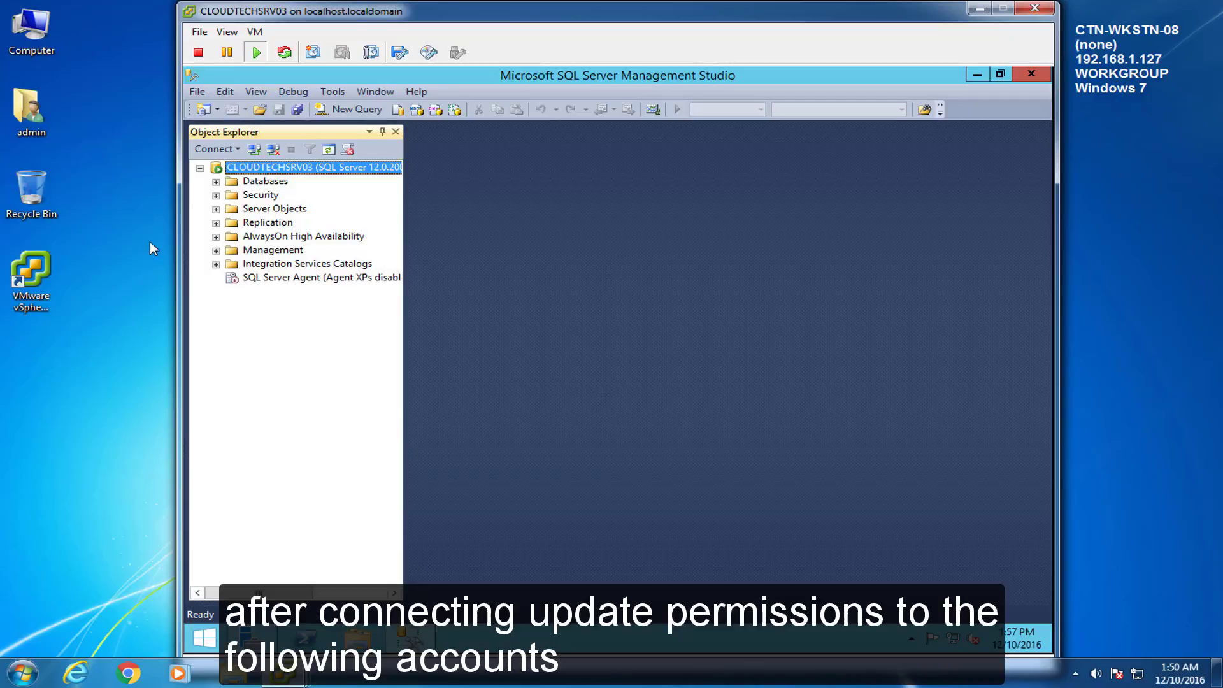
# Step: Grant the domain administrator login the dbcreator and securityadmin server roles
pyautogui.click(216, 195)
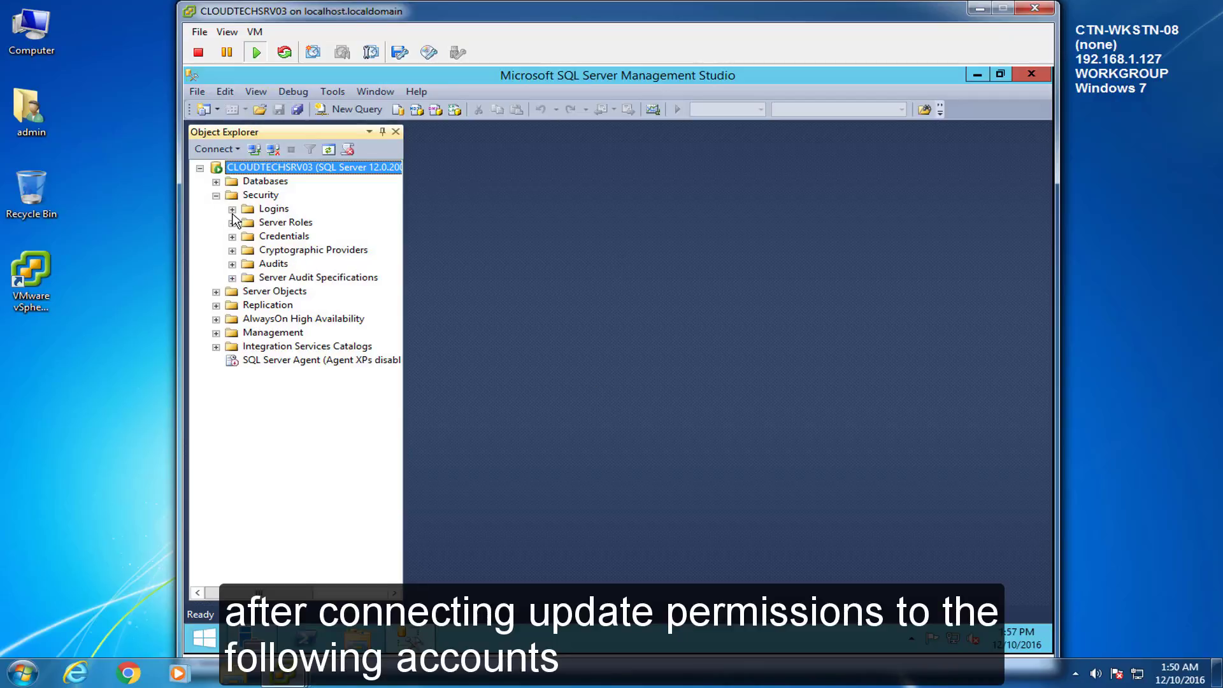
pyautogui.click(233, 209)
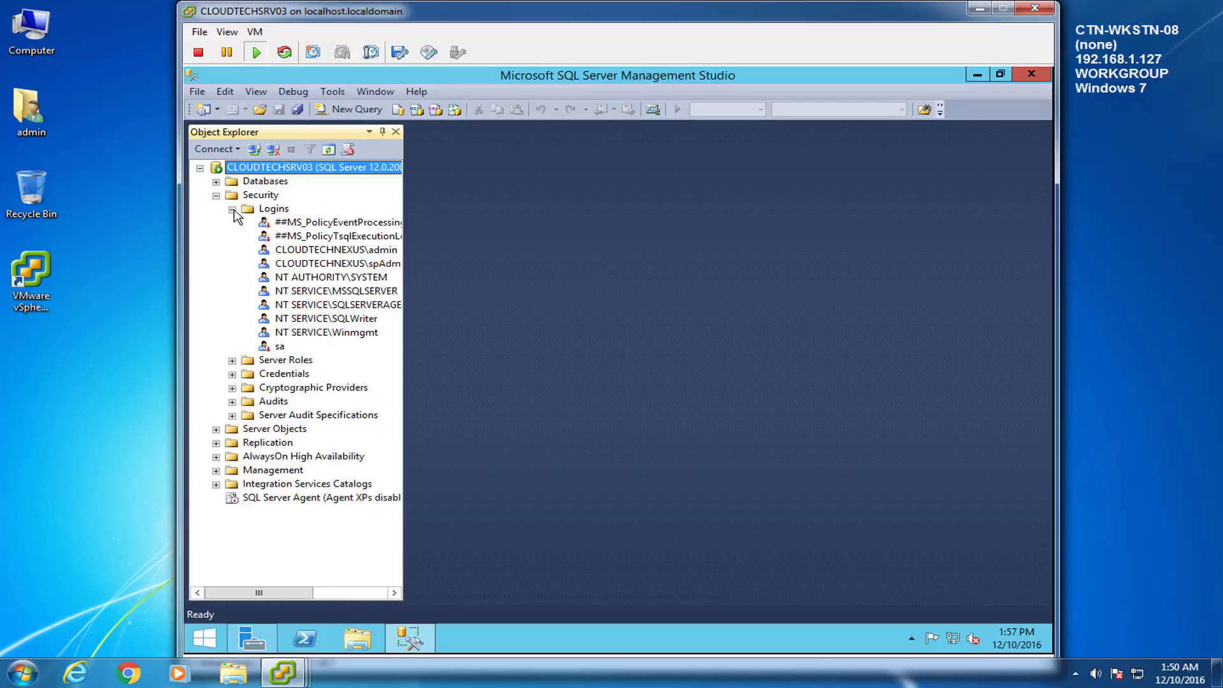
pyautogui.moveTo(403, 250); pyautogui.dragTo(420, 255)
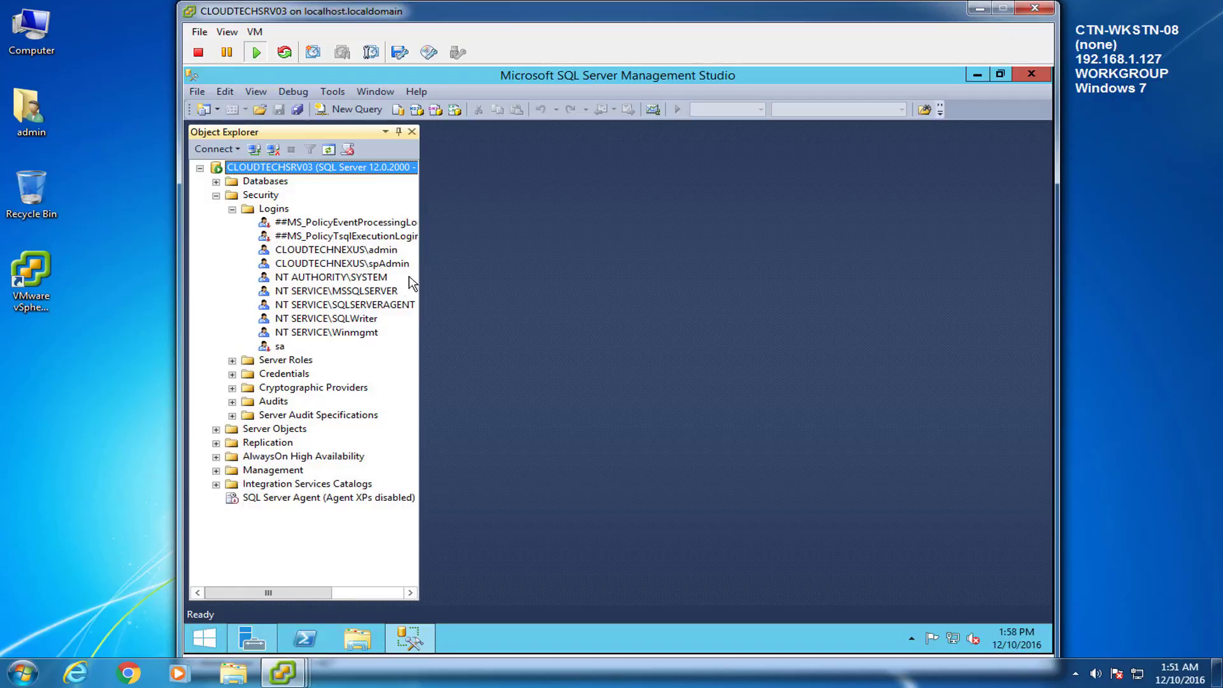
pyautogui.rightClick(349, 255)
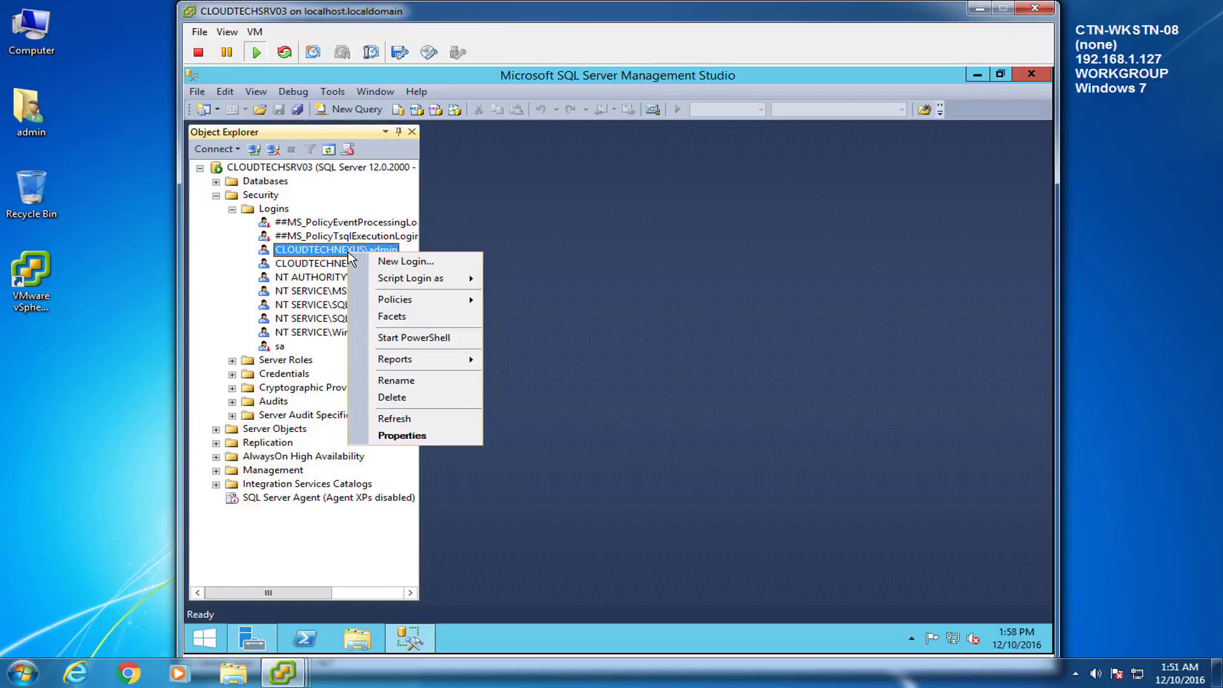
pyautogui.click(402, 436)
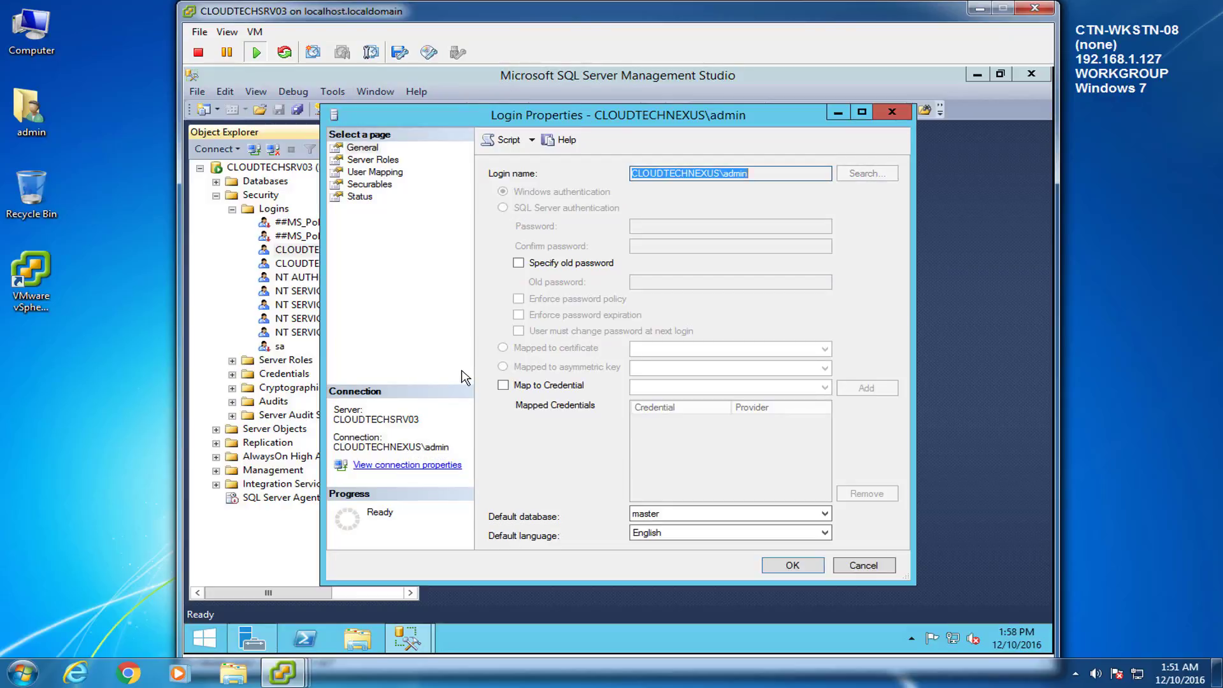
pyautogui.click(365, 163)
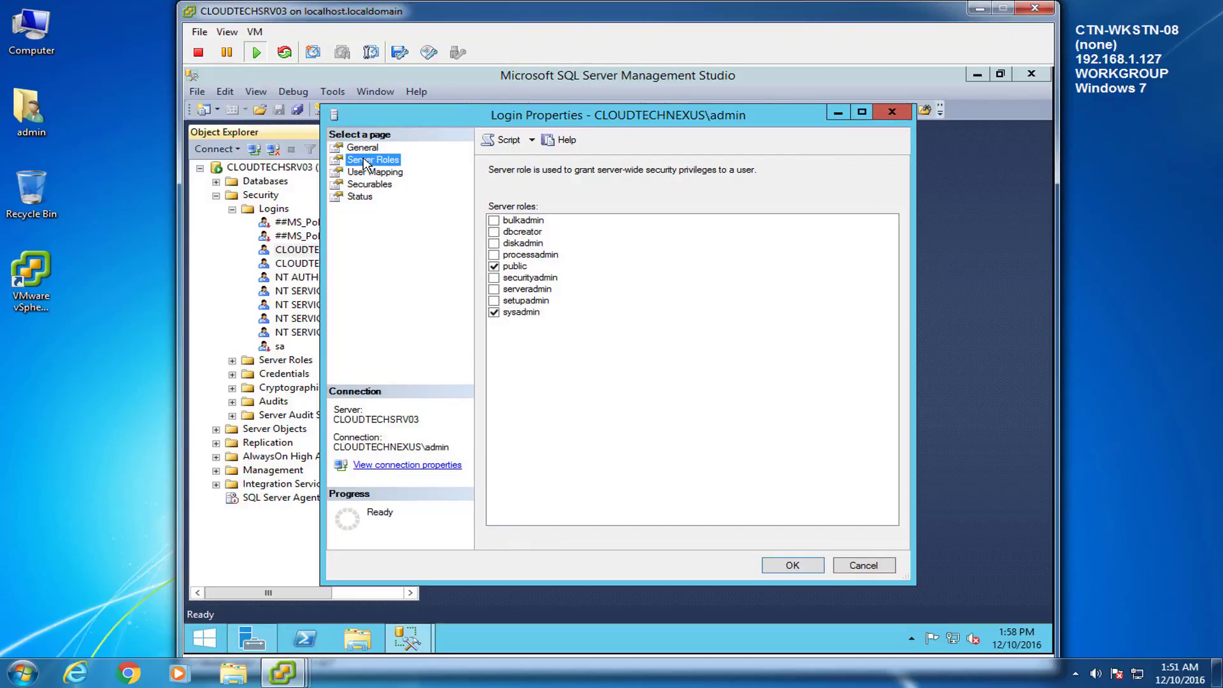
pyautogui.click(494, 232)
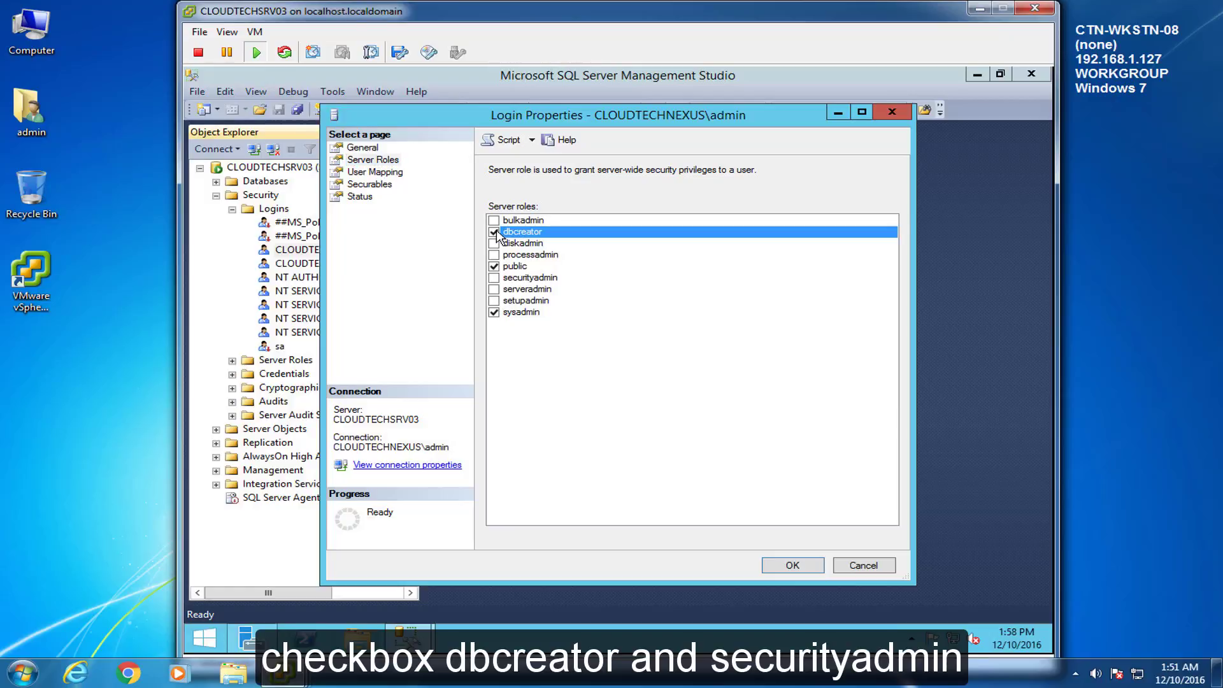
pyautogui.click(494, 278)
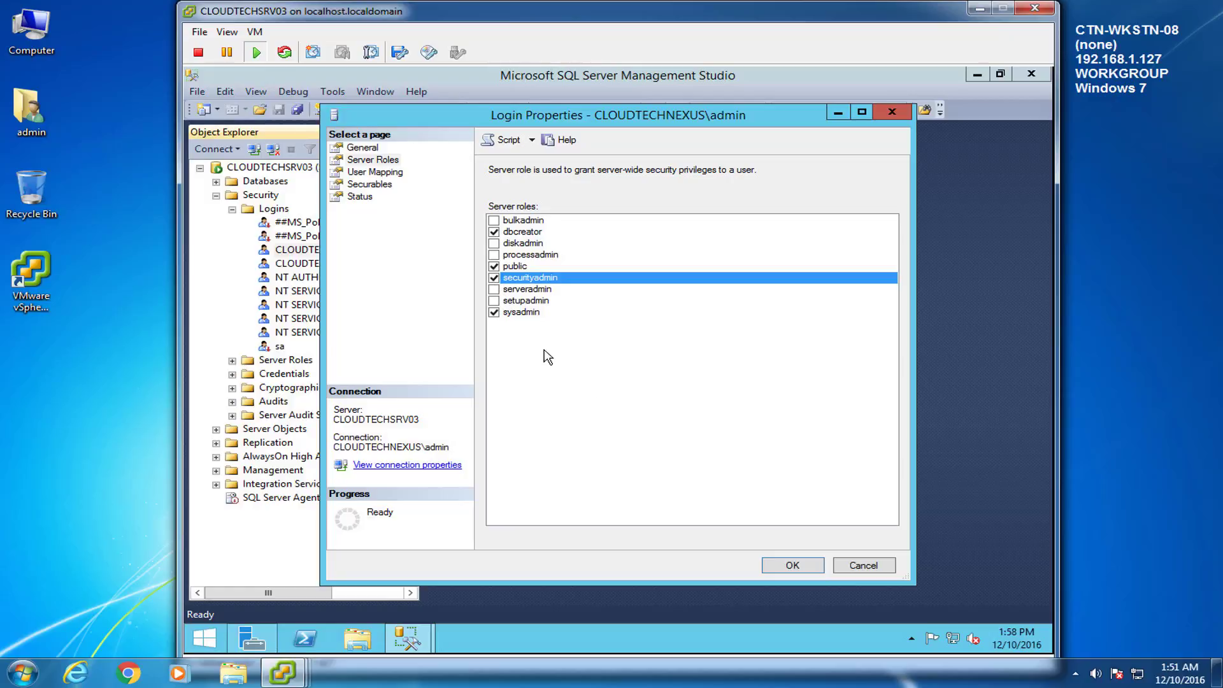
pyautogui.click(801, 568)
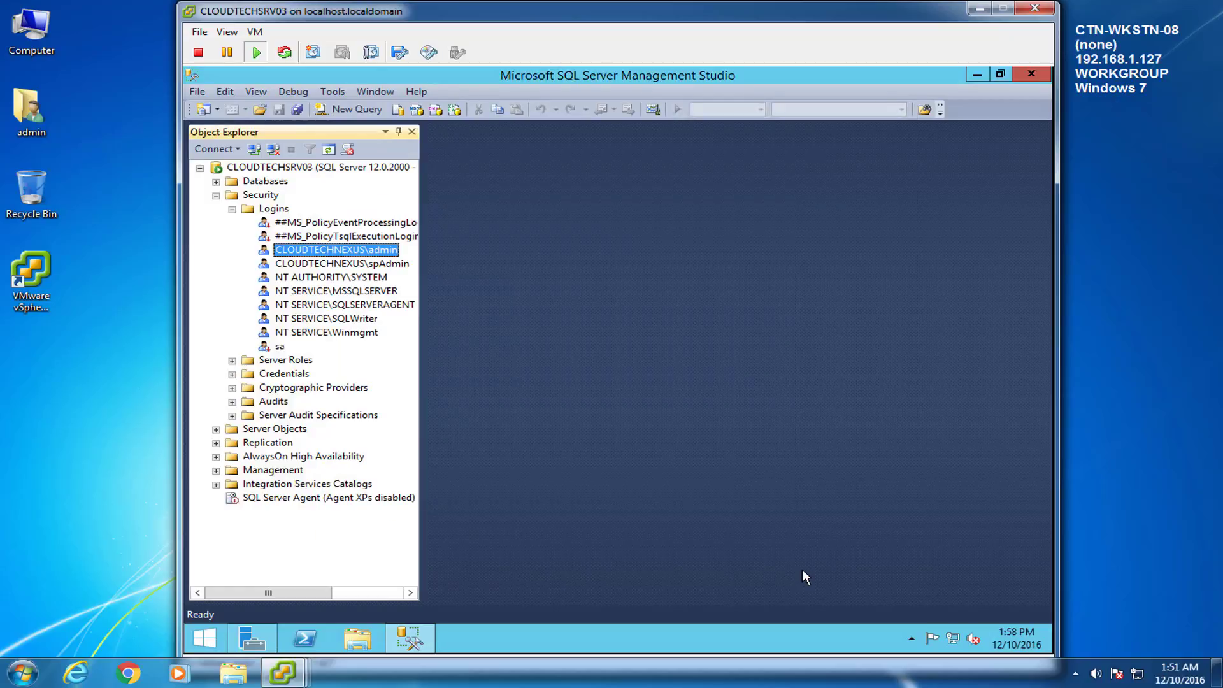
# Step: Grant the spAdmin login the dbcreator and securityadmin server roles
pyautogui.rightClick(345, 262)
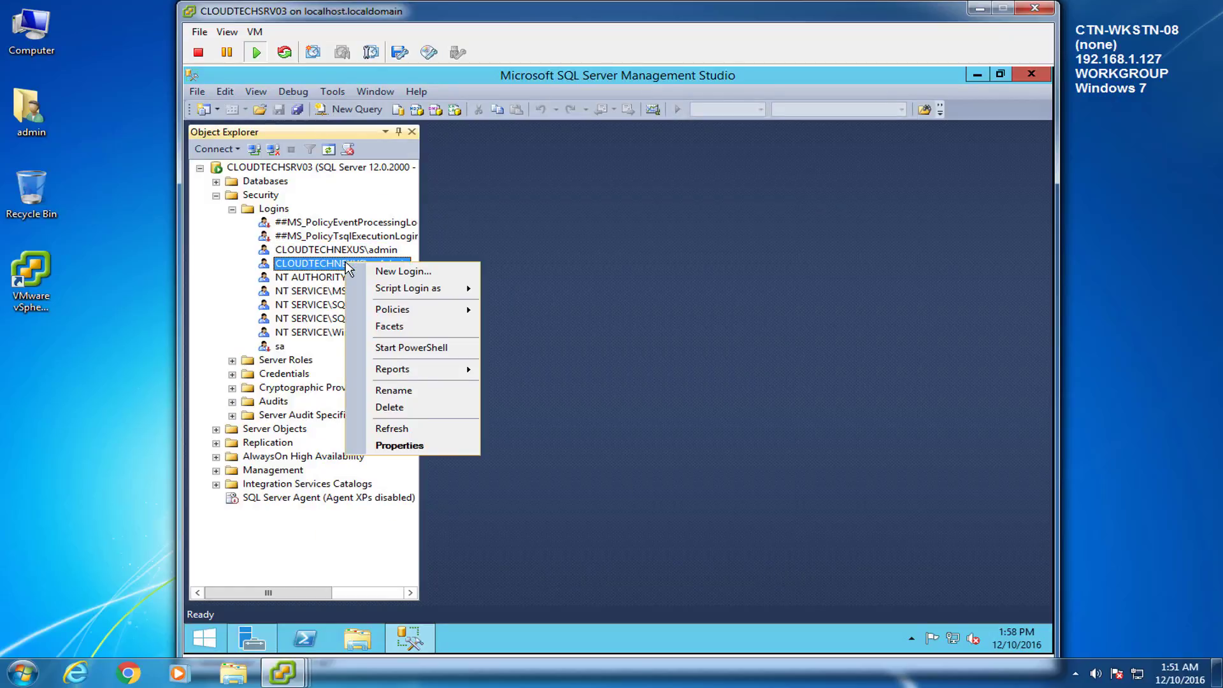
pyautogui.click(381, 446)
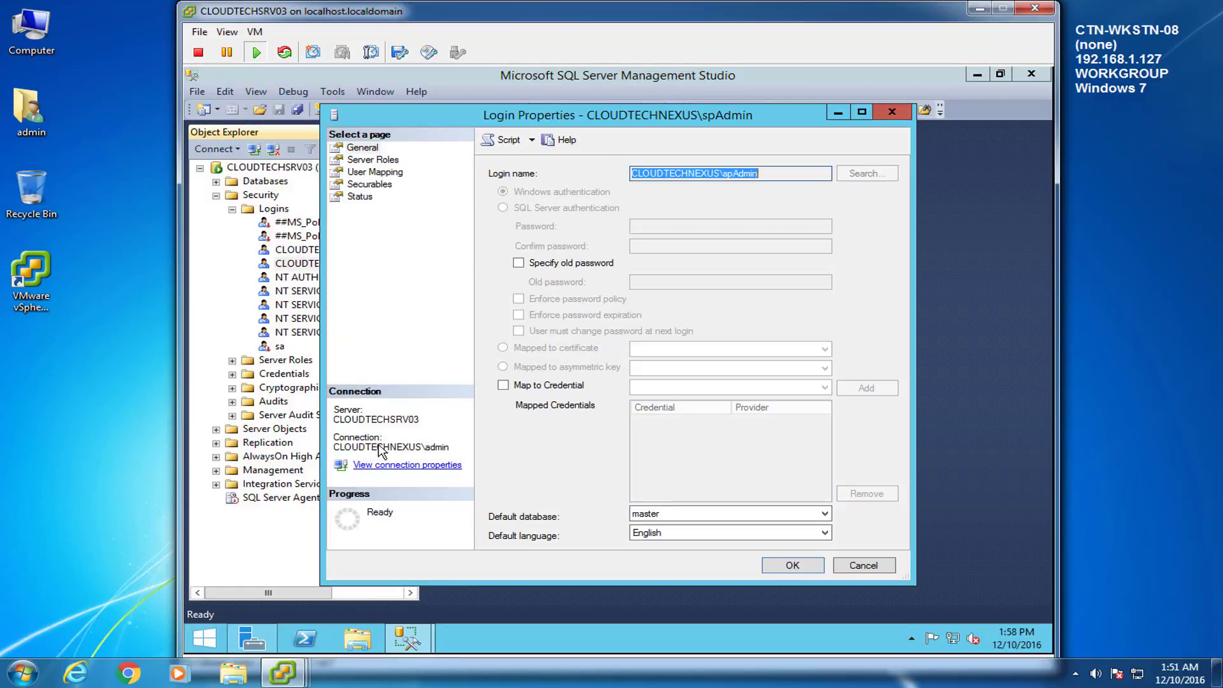
pyautogui.click(366, 162)
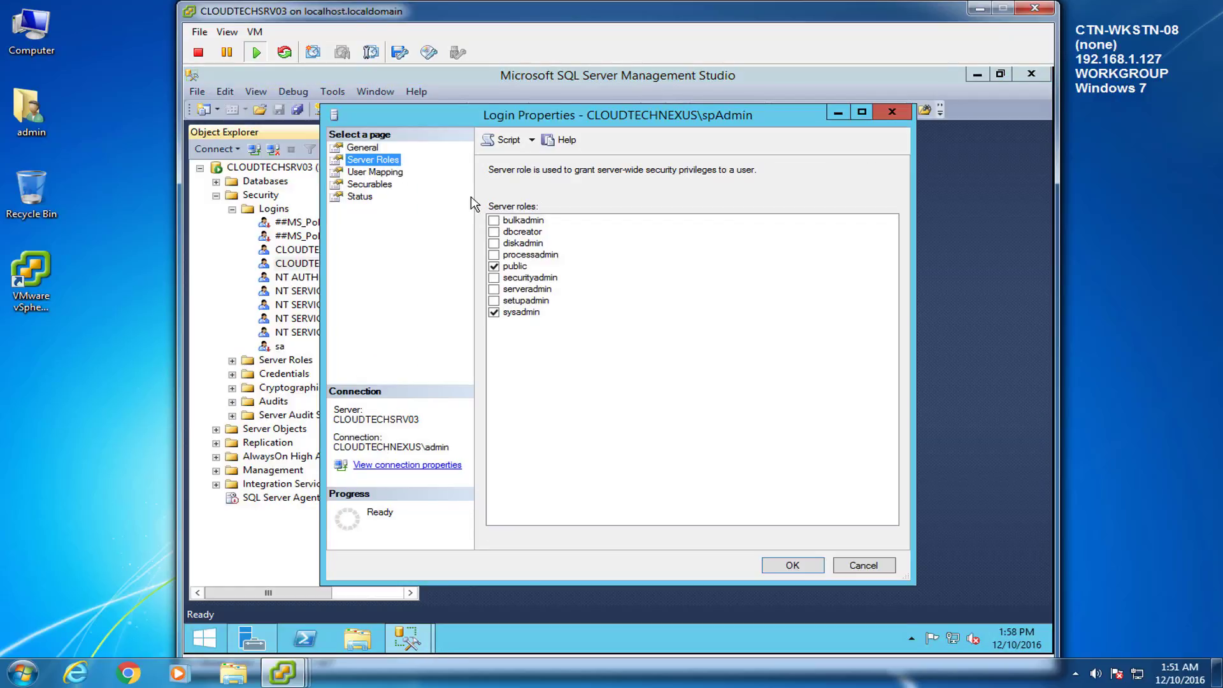
pyautogui.click(491, 233)
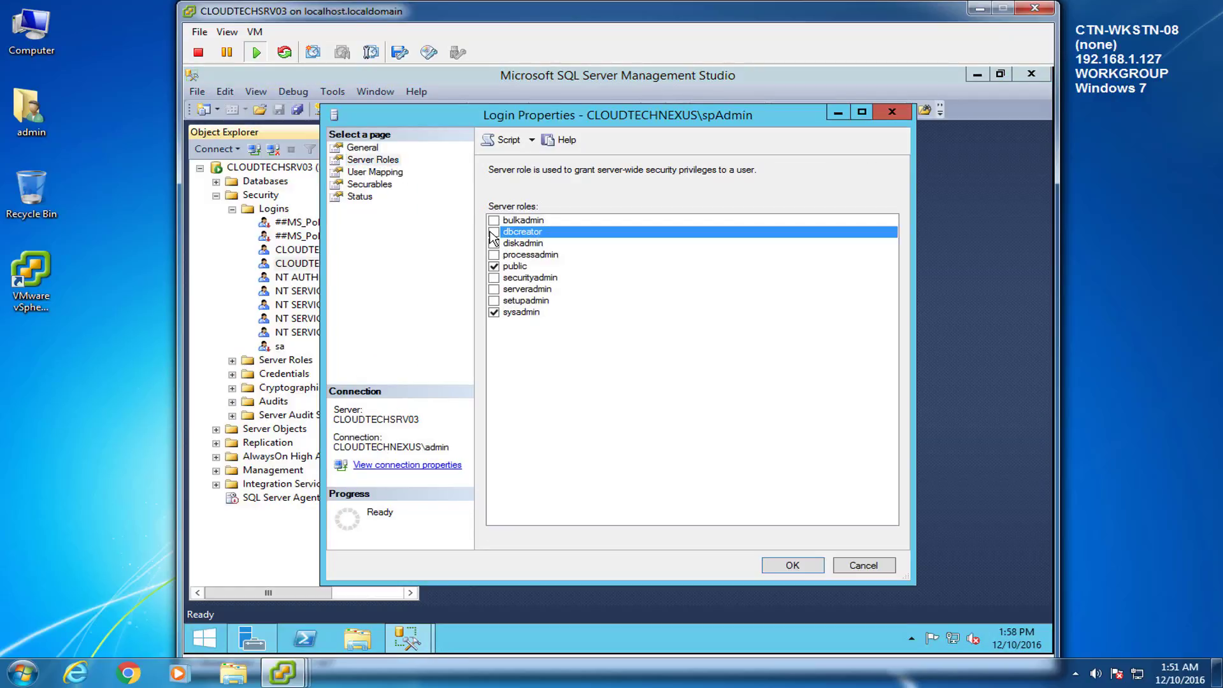
pyautogui.click(494, 278)
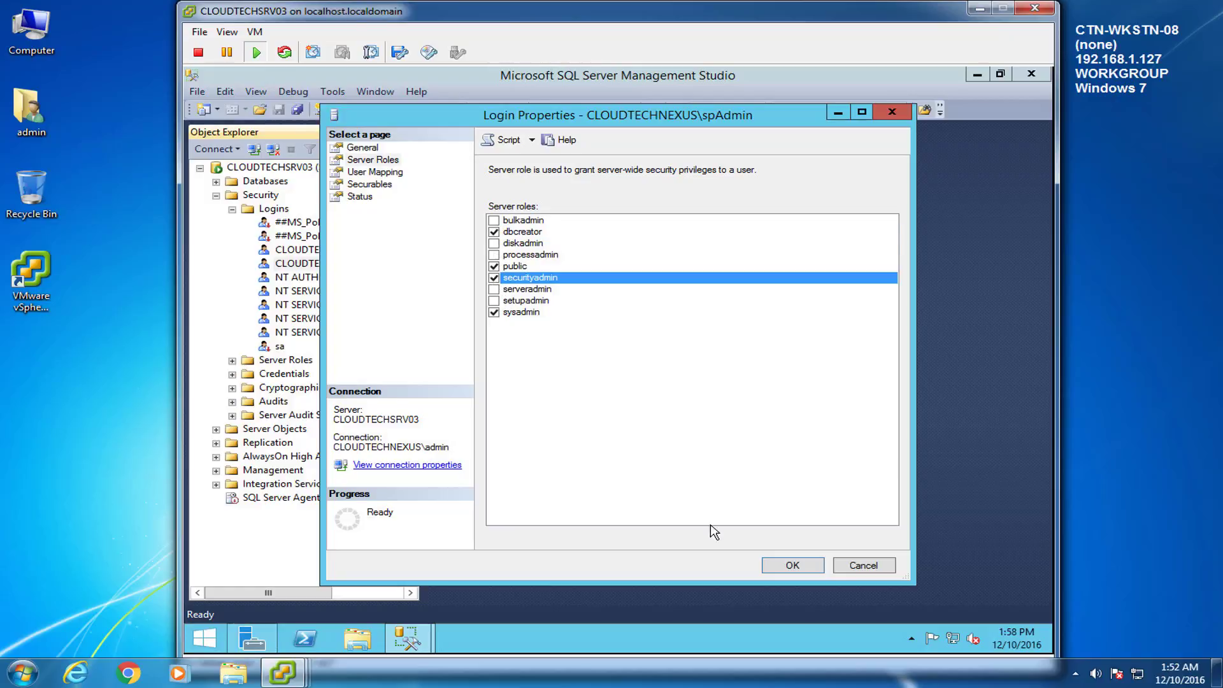
pyautogui.click(781, 566)
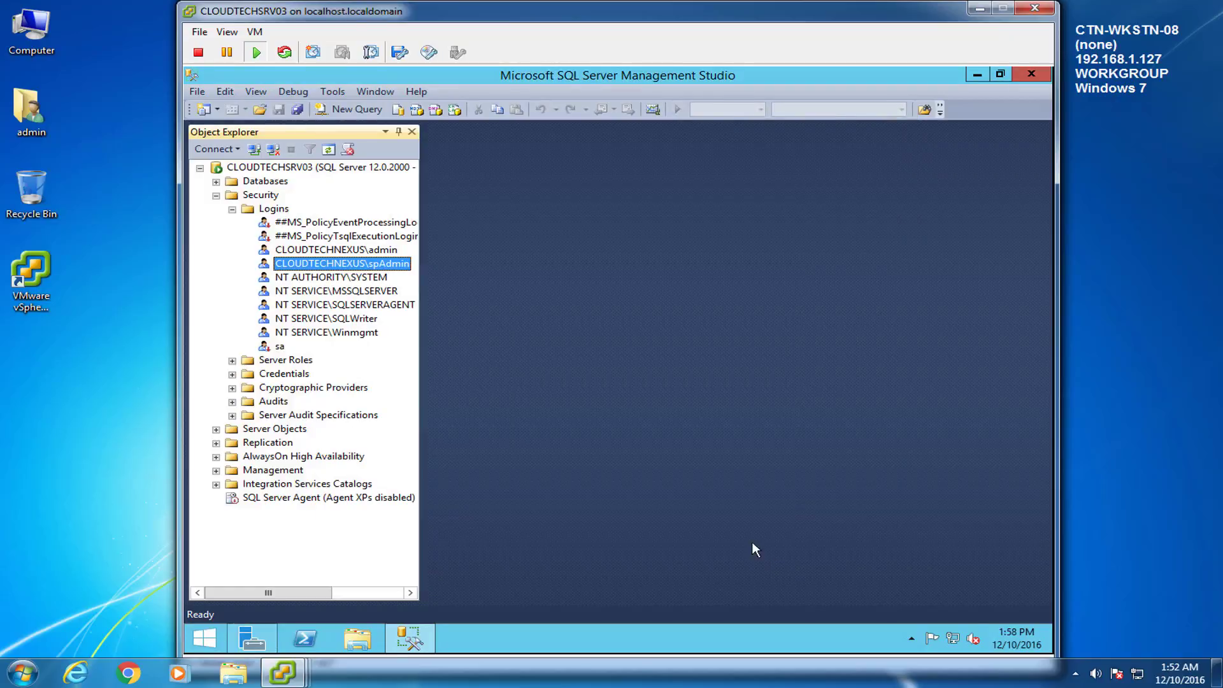
# Step: Close Management Studio and shut down the server for Operating System: Reconfiguration (Planned)
pyautogui.click(282, 168)
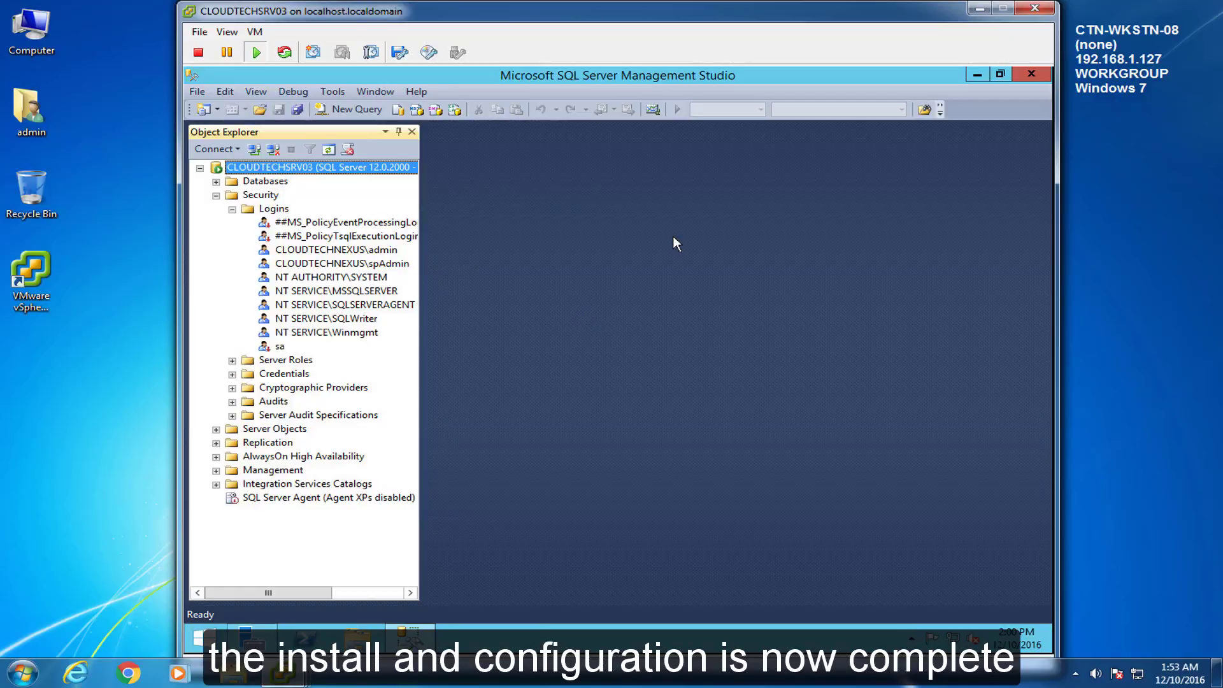
pyautogui.click(1031, 74)
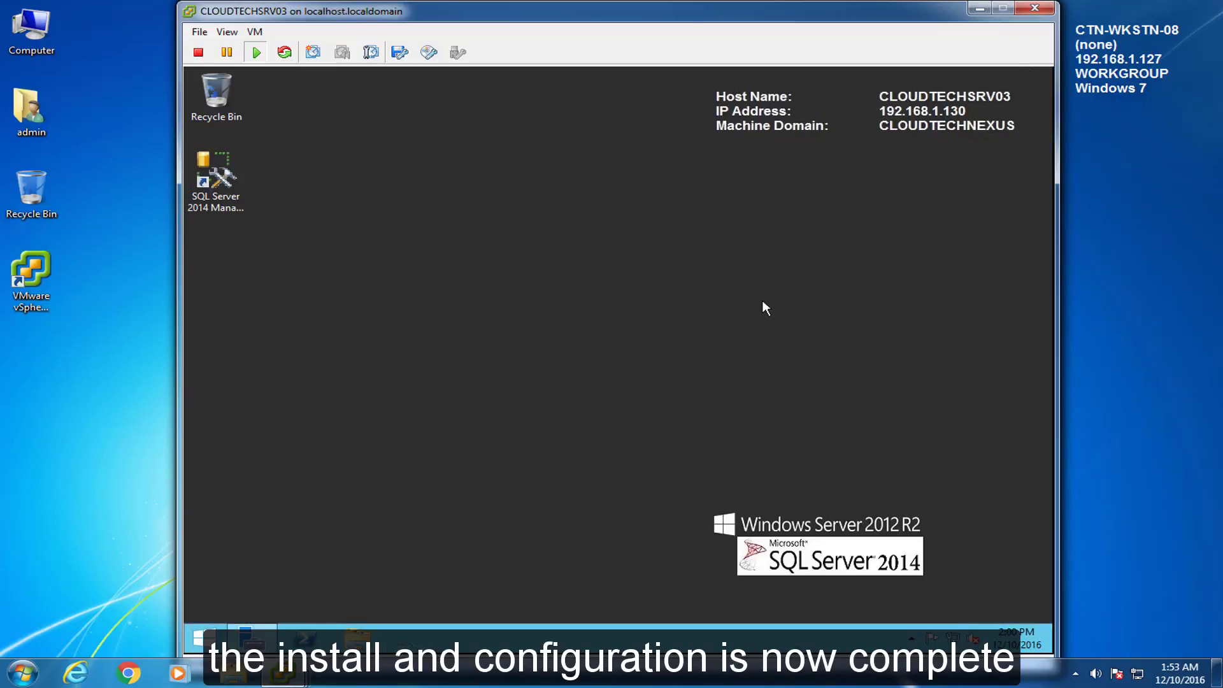
pyautogui.click(213, 633)
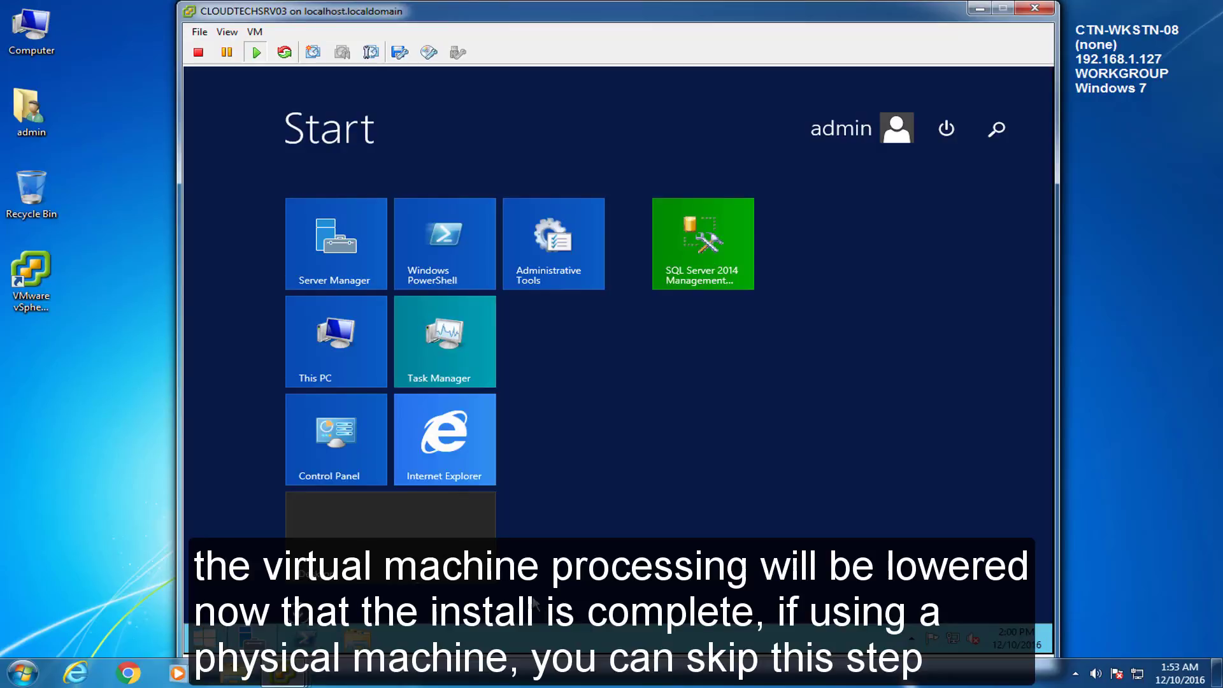
pyautogui.click(951, 132)
pyautogui.click(949, 175)
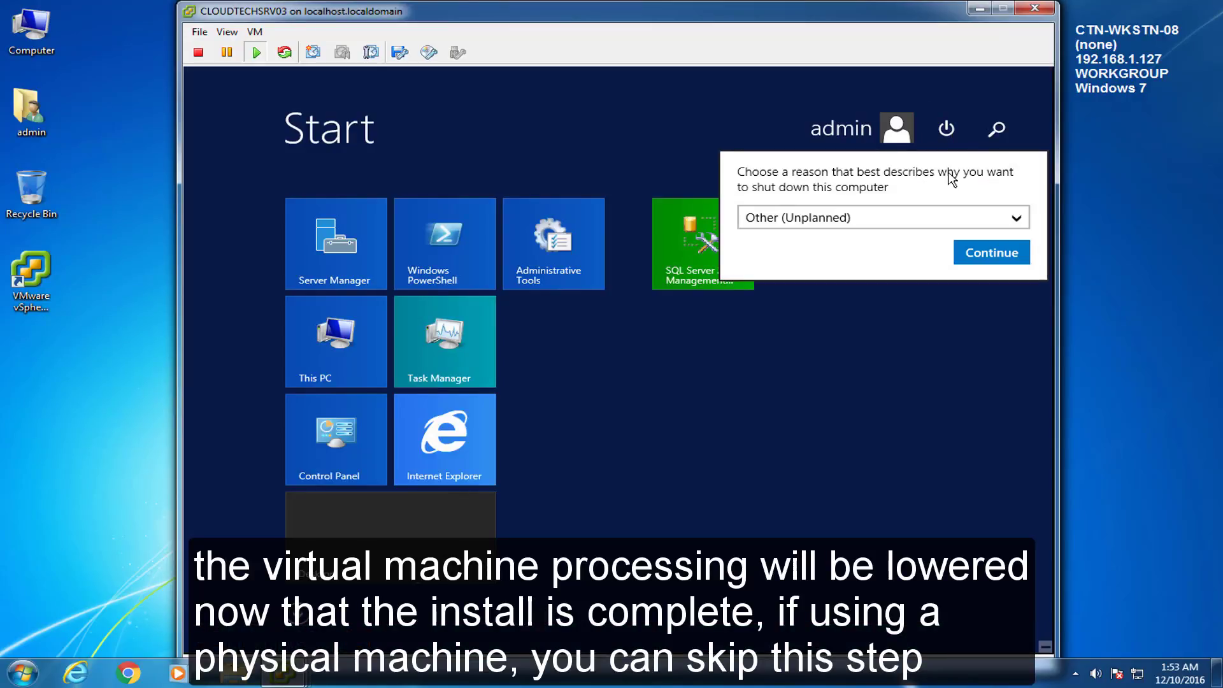
pyautogui.click(922, 208)
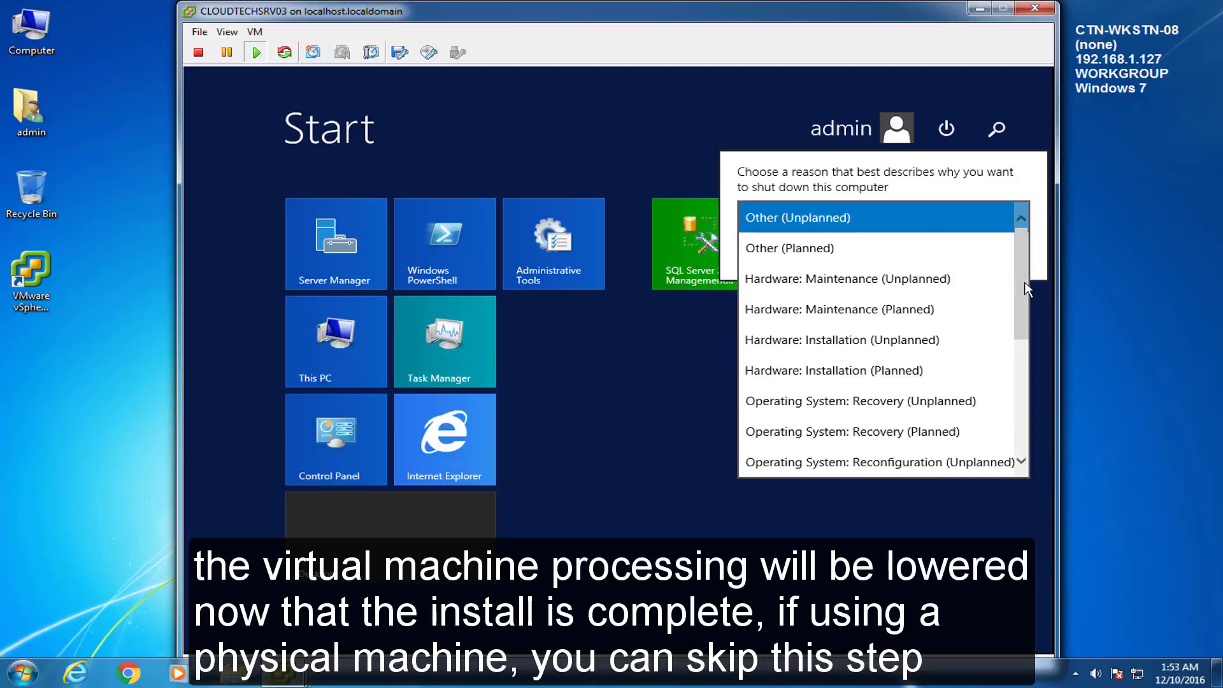
pyautogui.moveTo(1026, 276); pyautogui.dragTo(1021, 299)
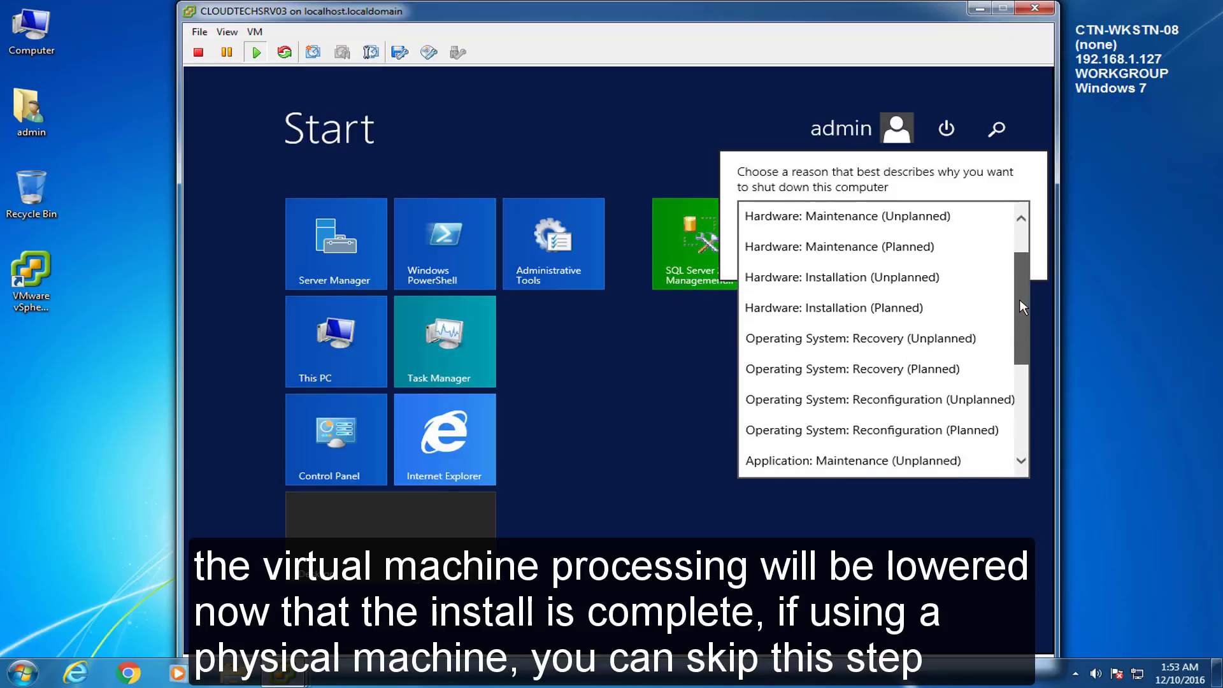
pyautogui.click(831, 433)
pyautogui.click(995, 257)
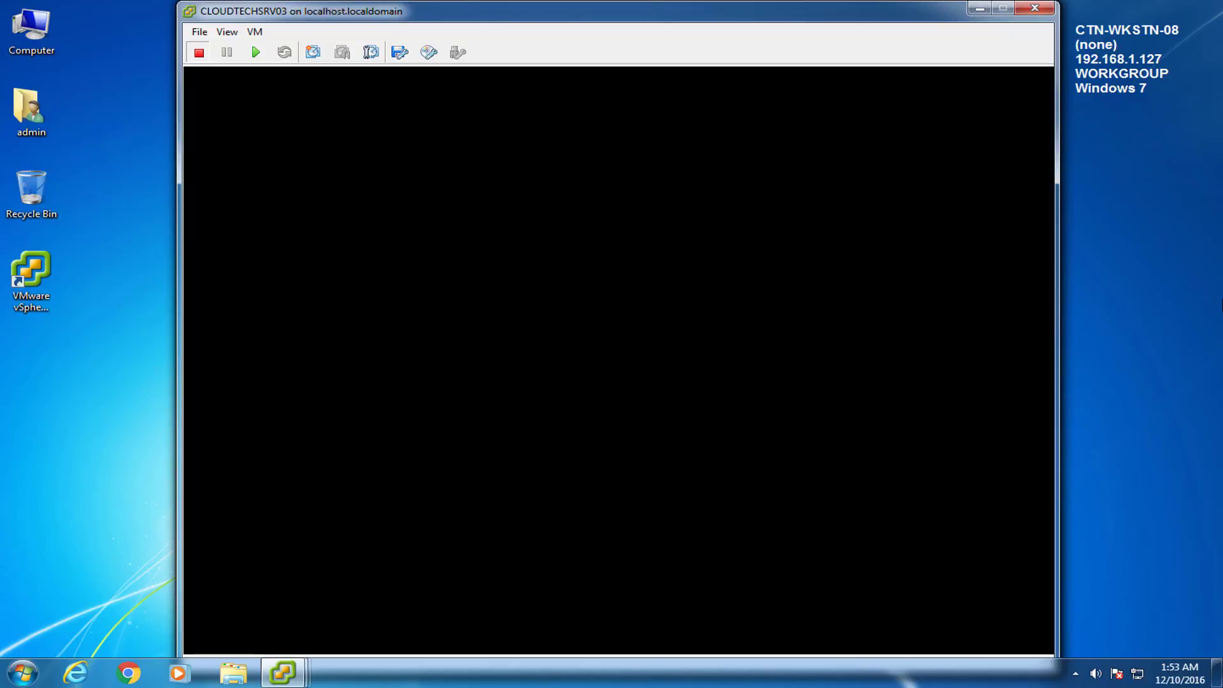
# Step: In the VM's Edit Settings, set CPUs to 1 virtual socket with 1 core per socket
pyautogui.click(255, 32)
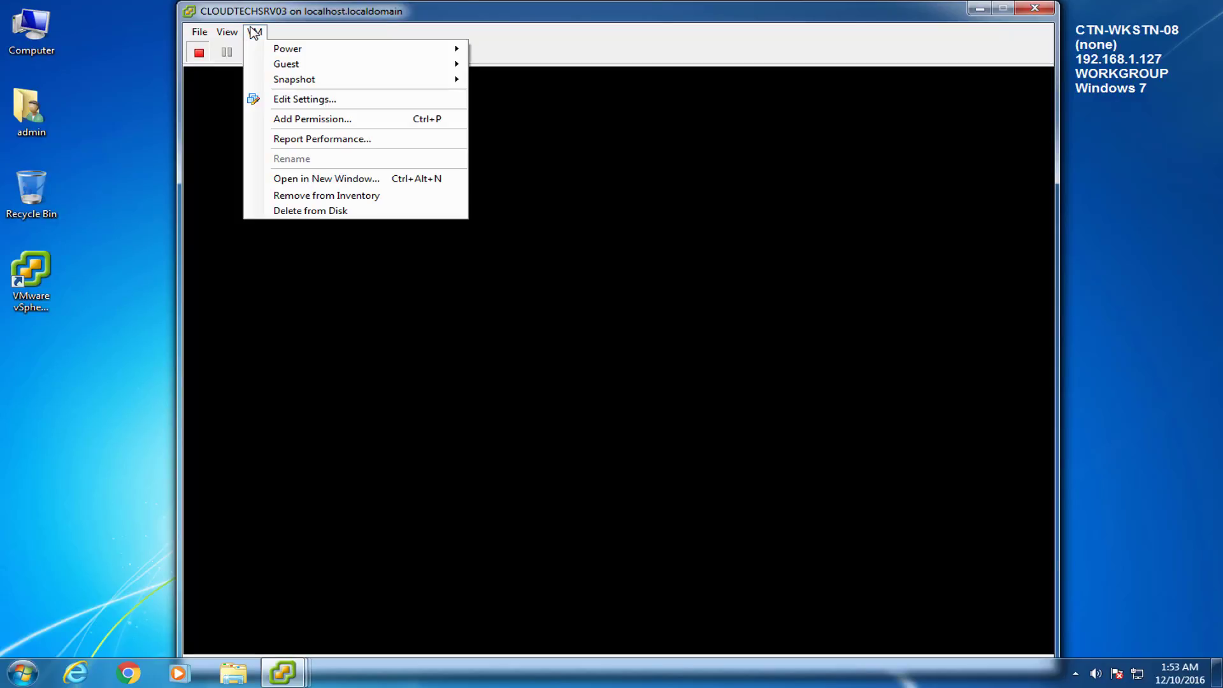
pyautogui.click(296, 99)
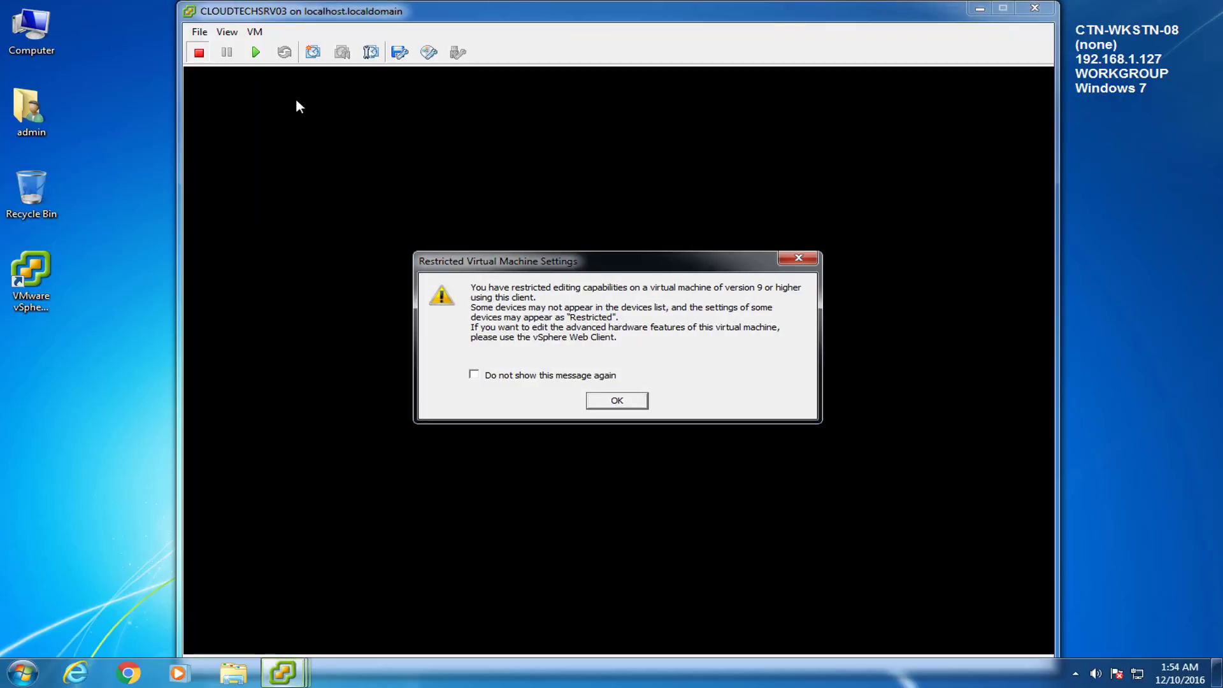
pyautogui.click(603, 402)
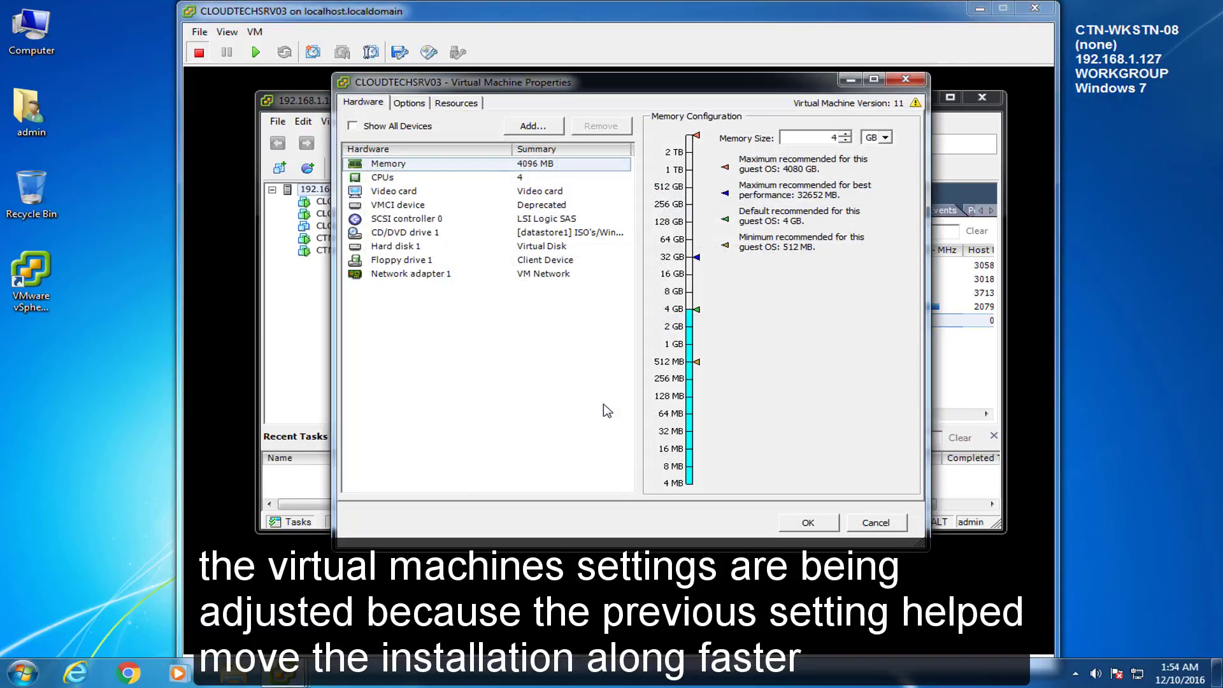
pyautogui.click(385, 178)
pyautogui.click(858, 125)
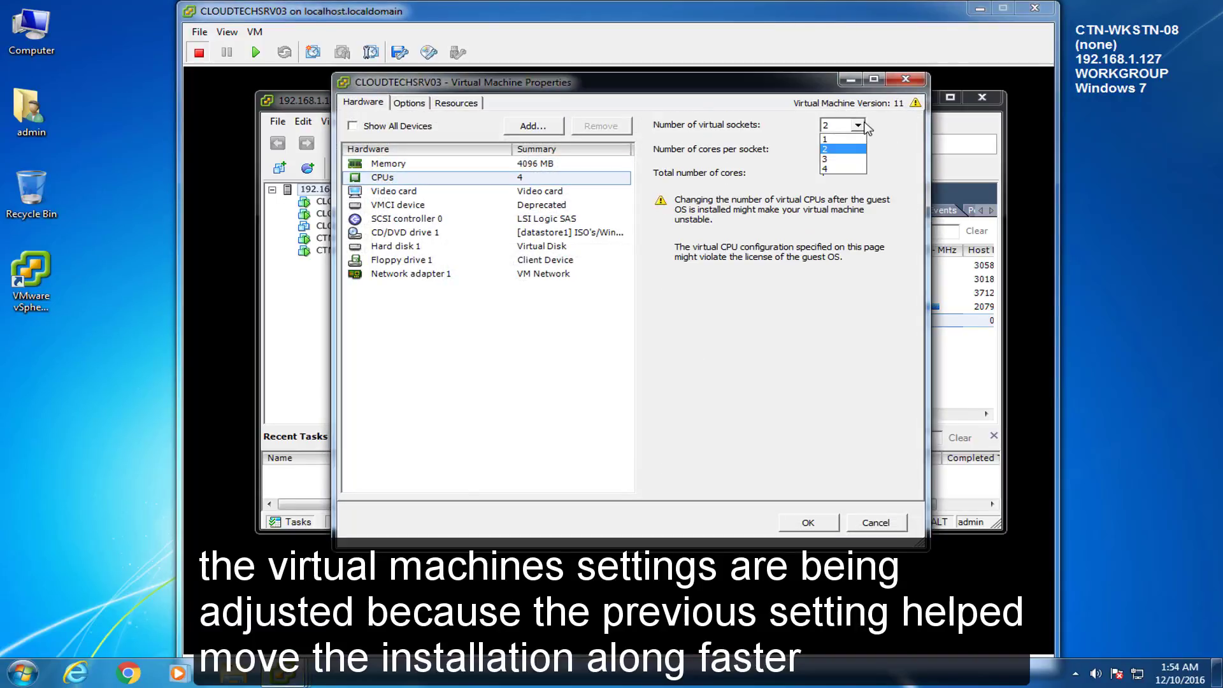
pyautogui.click(842, 140)
pyautogui.click(858, 149)
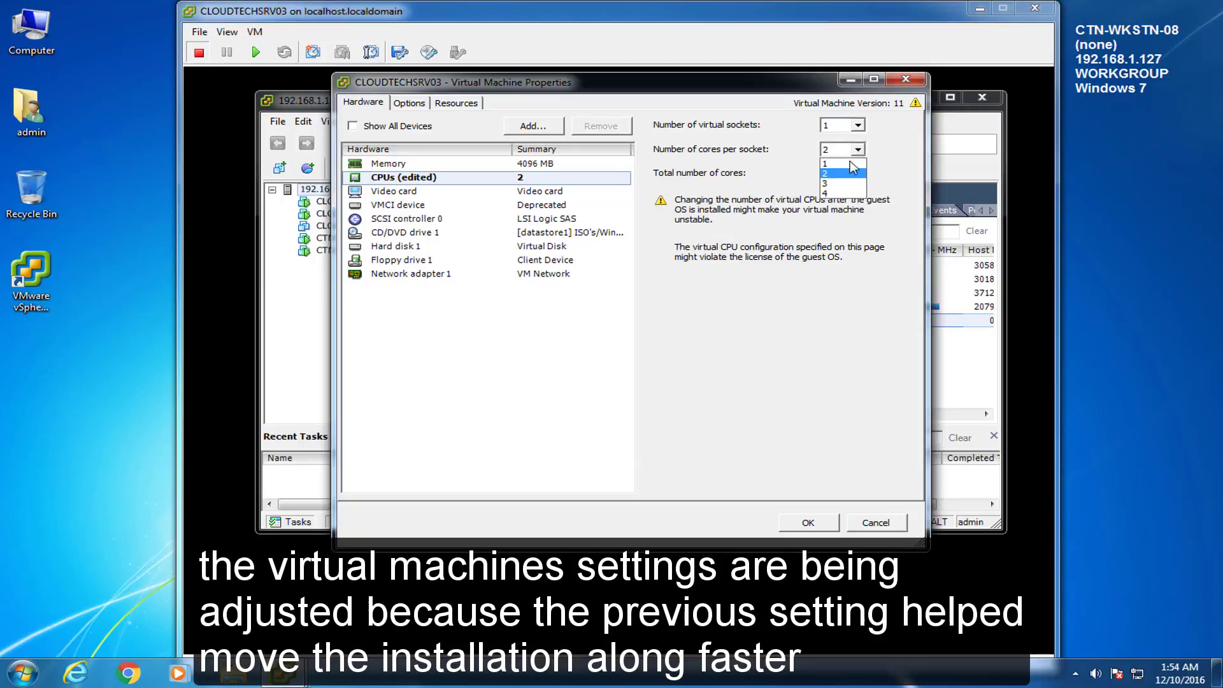
pyautogui.click(839, 164)
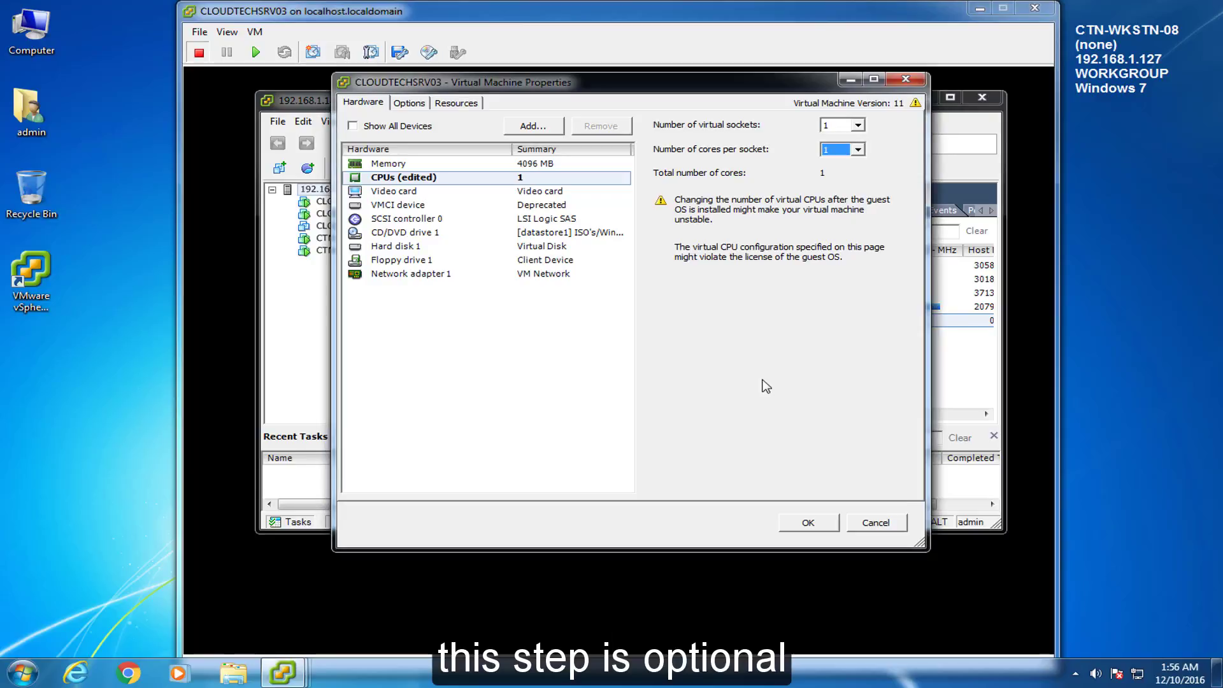
pyautogui.click(804, 523)
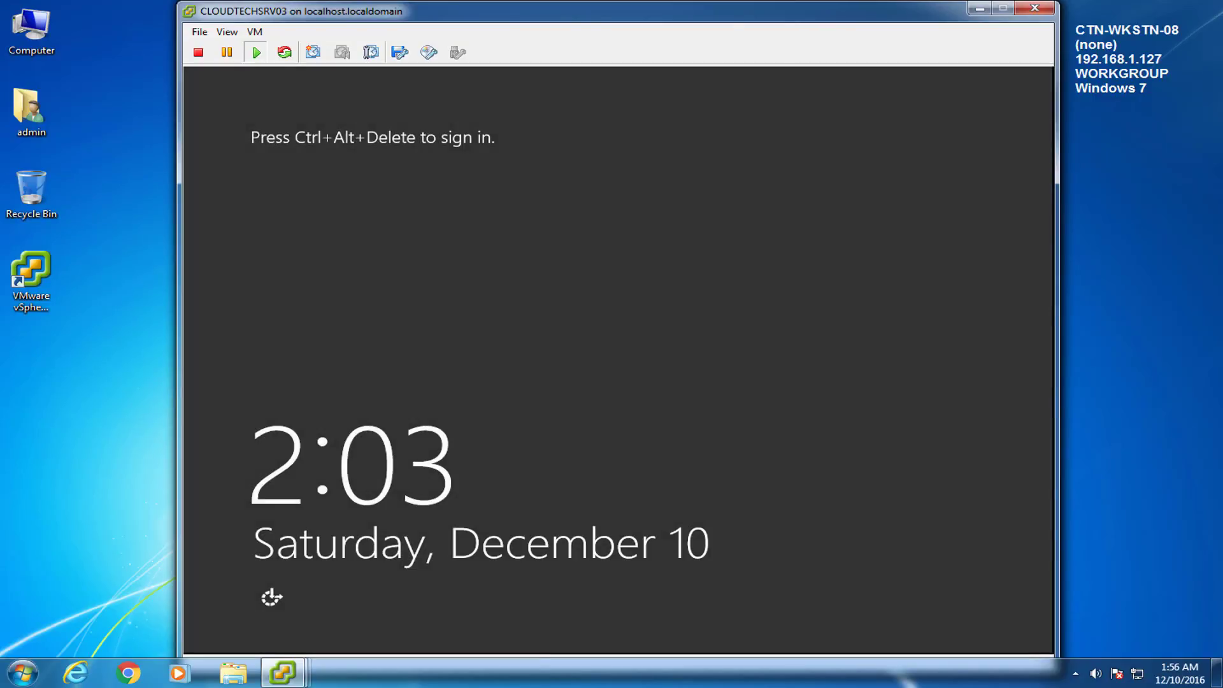
# Step: Sign in via Ctrl+Alt+Del with the password, close Server Manager, and launch Management Studio
pyautogui.click(254, 32)
pyautogui.moveTo(414, 63)
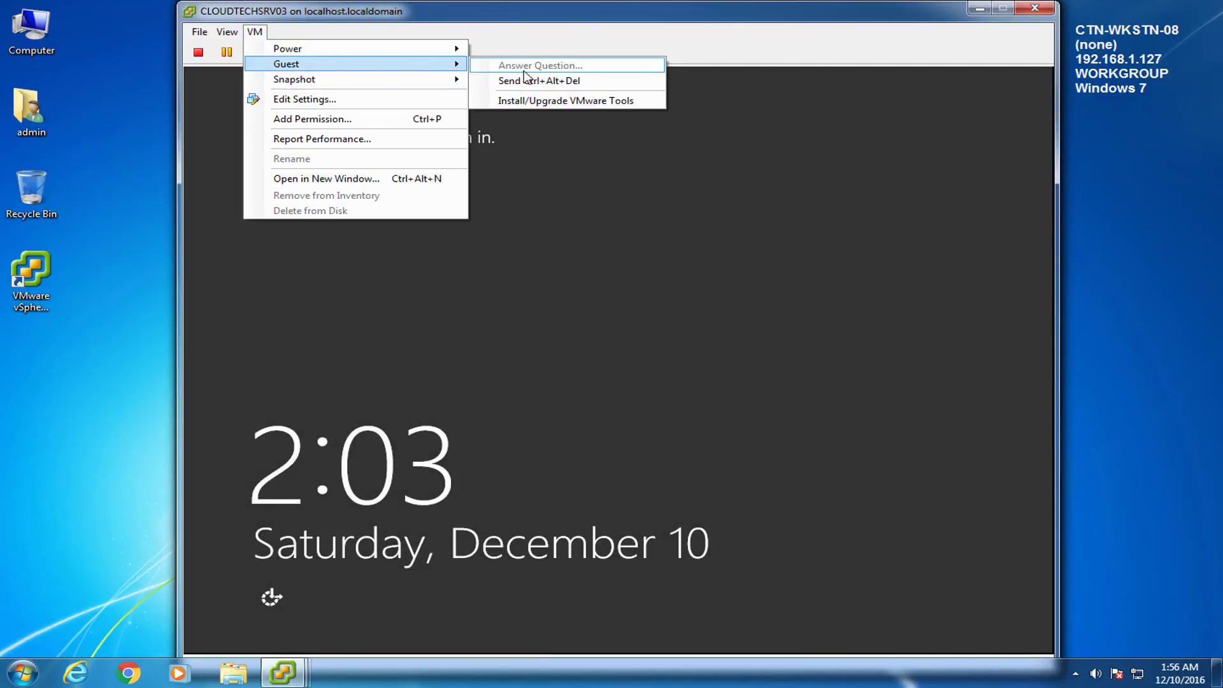
pyautogui.click(526, 81)
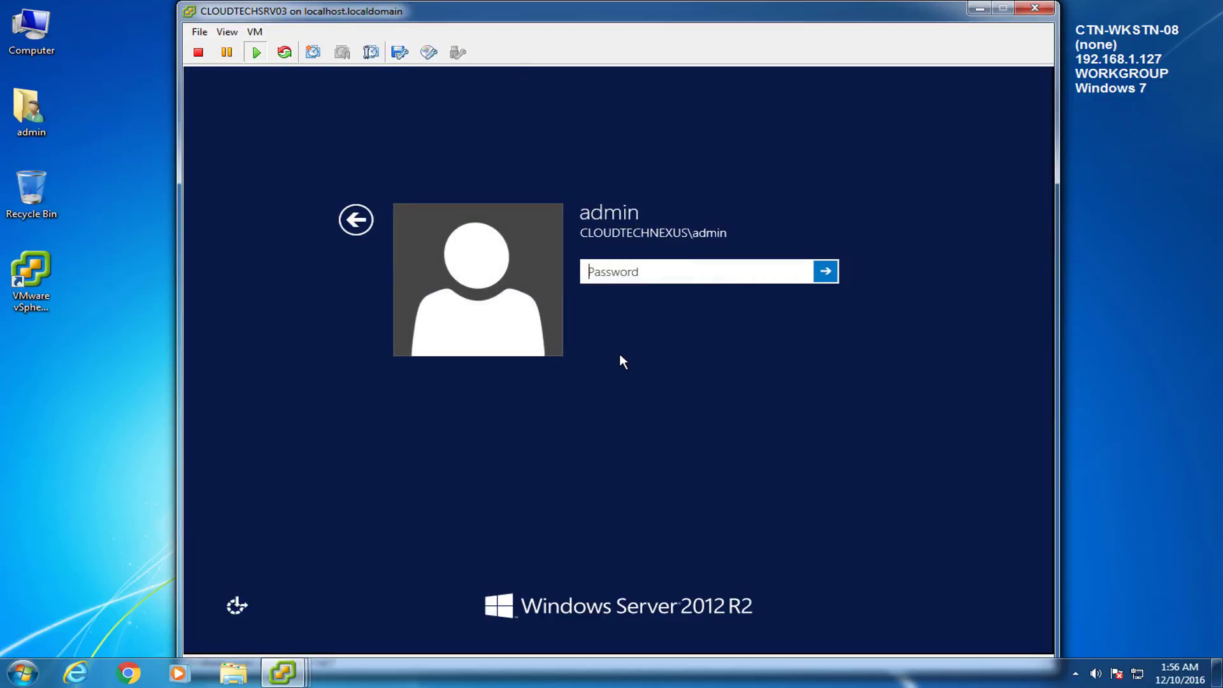
pyautogui.write('**********')
pyautogui.press('Return')
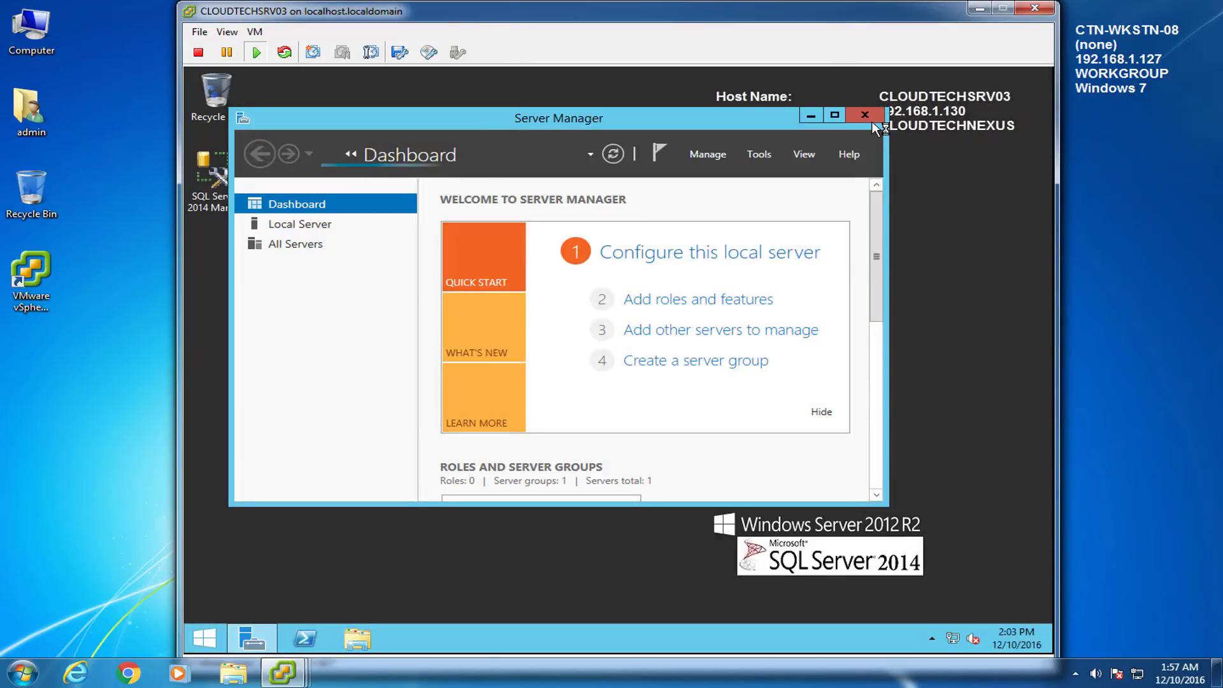
pyautogui.click(865, 113)
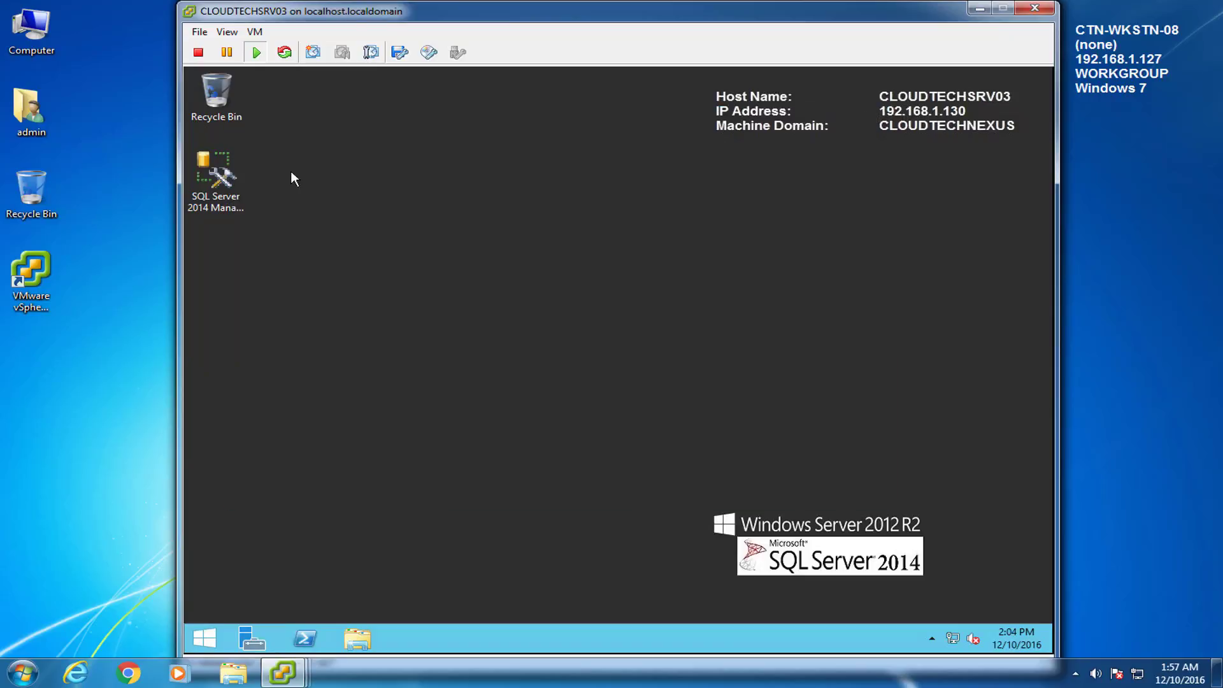
pyautogui.doubleClick(215, 170)
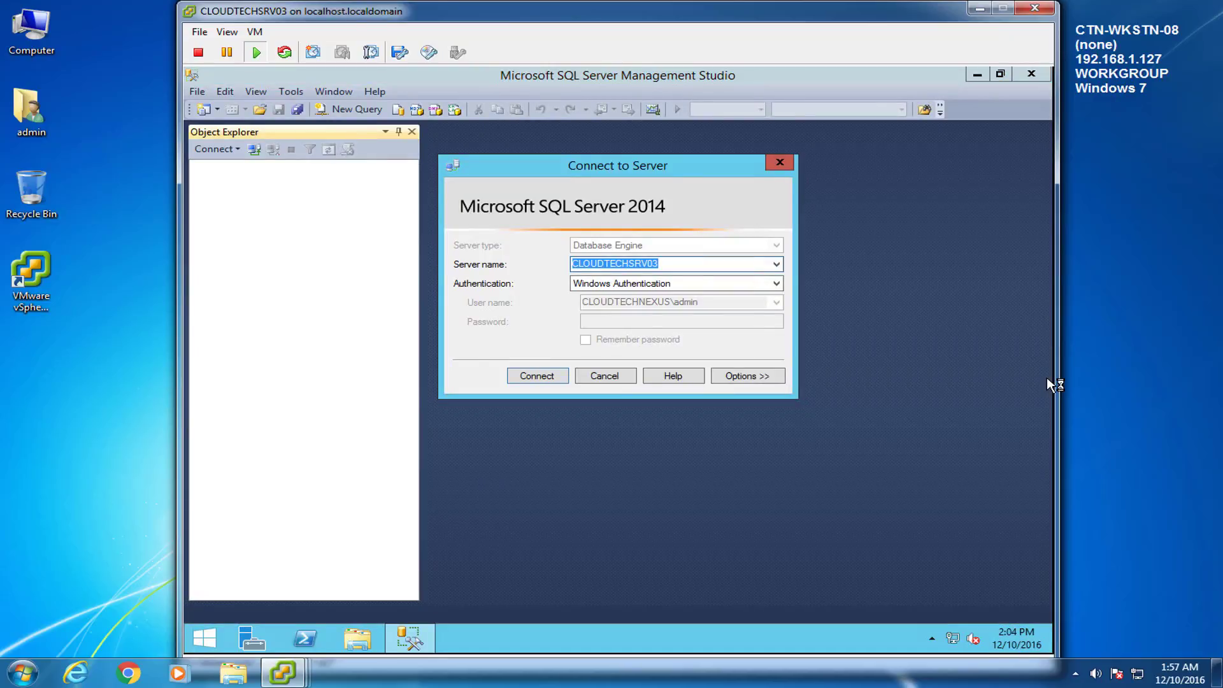
# Step: Connect Management Studio to CLOUDTECHSRV03 with Windows Authentication, then minimize it to the desktop
pyautogui.click(537, 375)
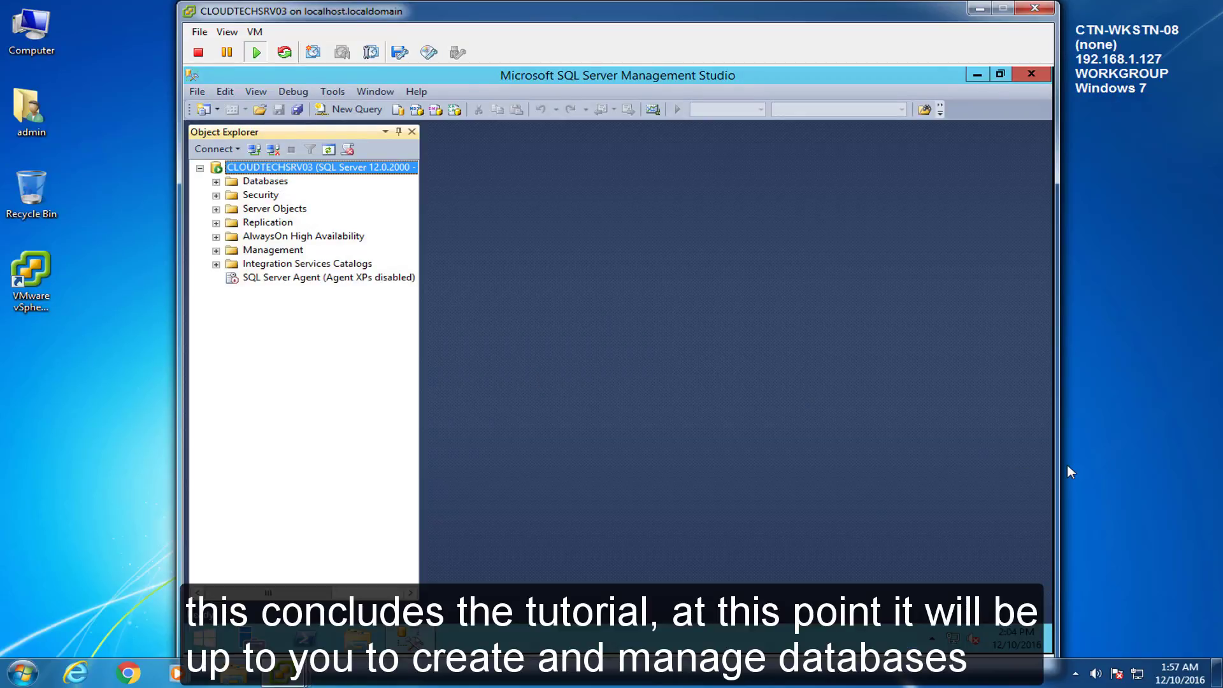
pyautogui.click(978, 74)
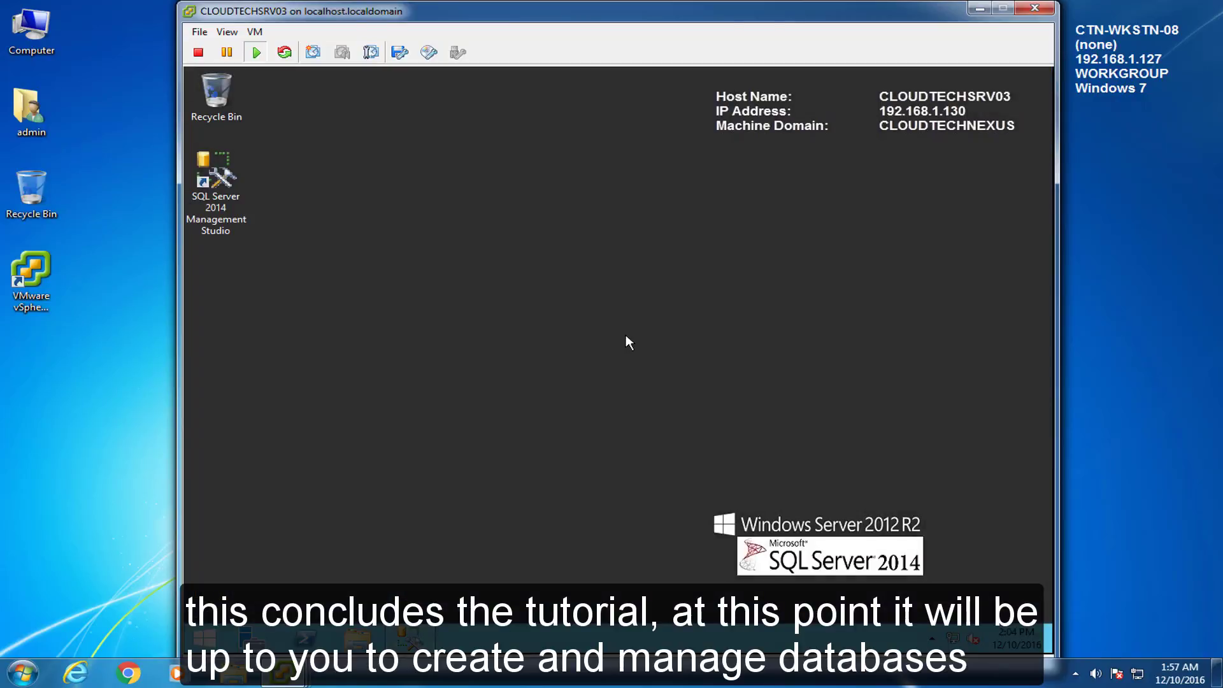